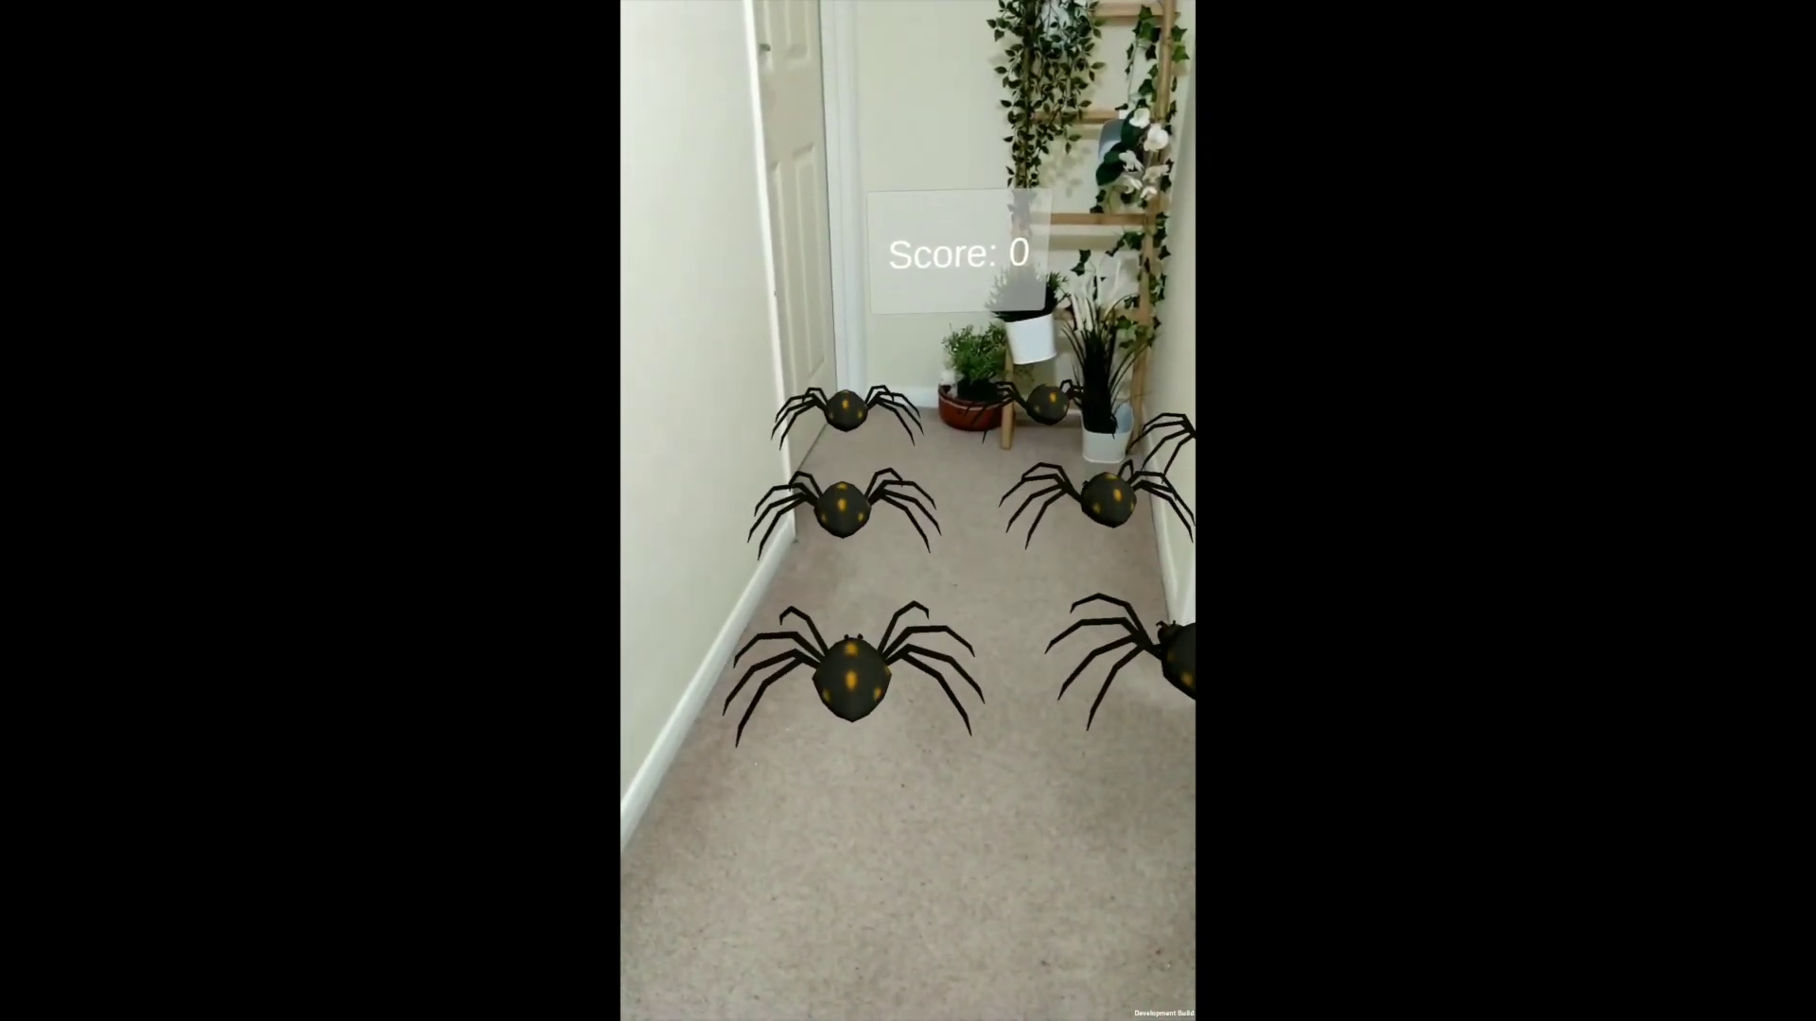
click(794, 799)
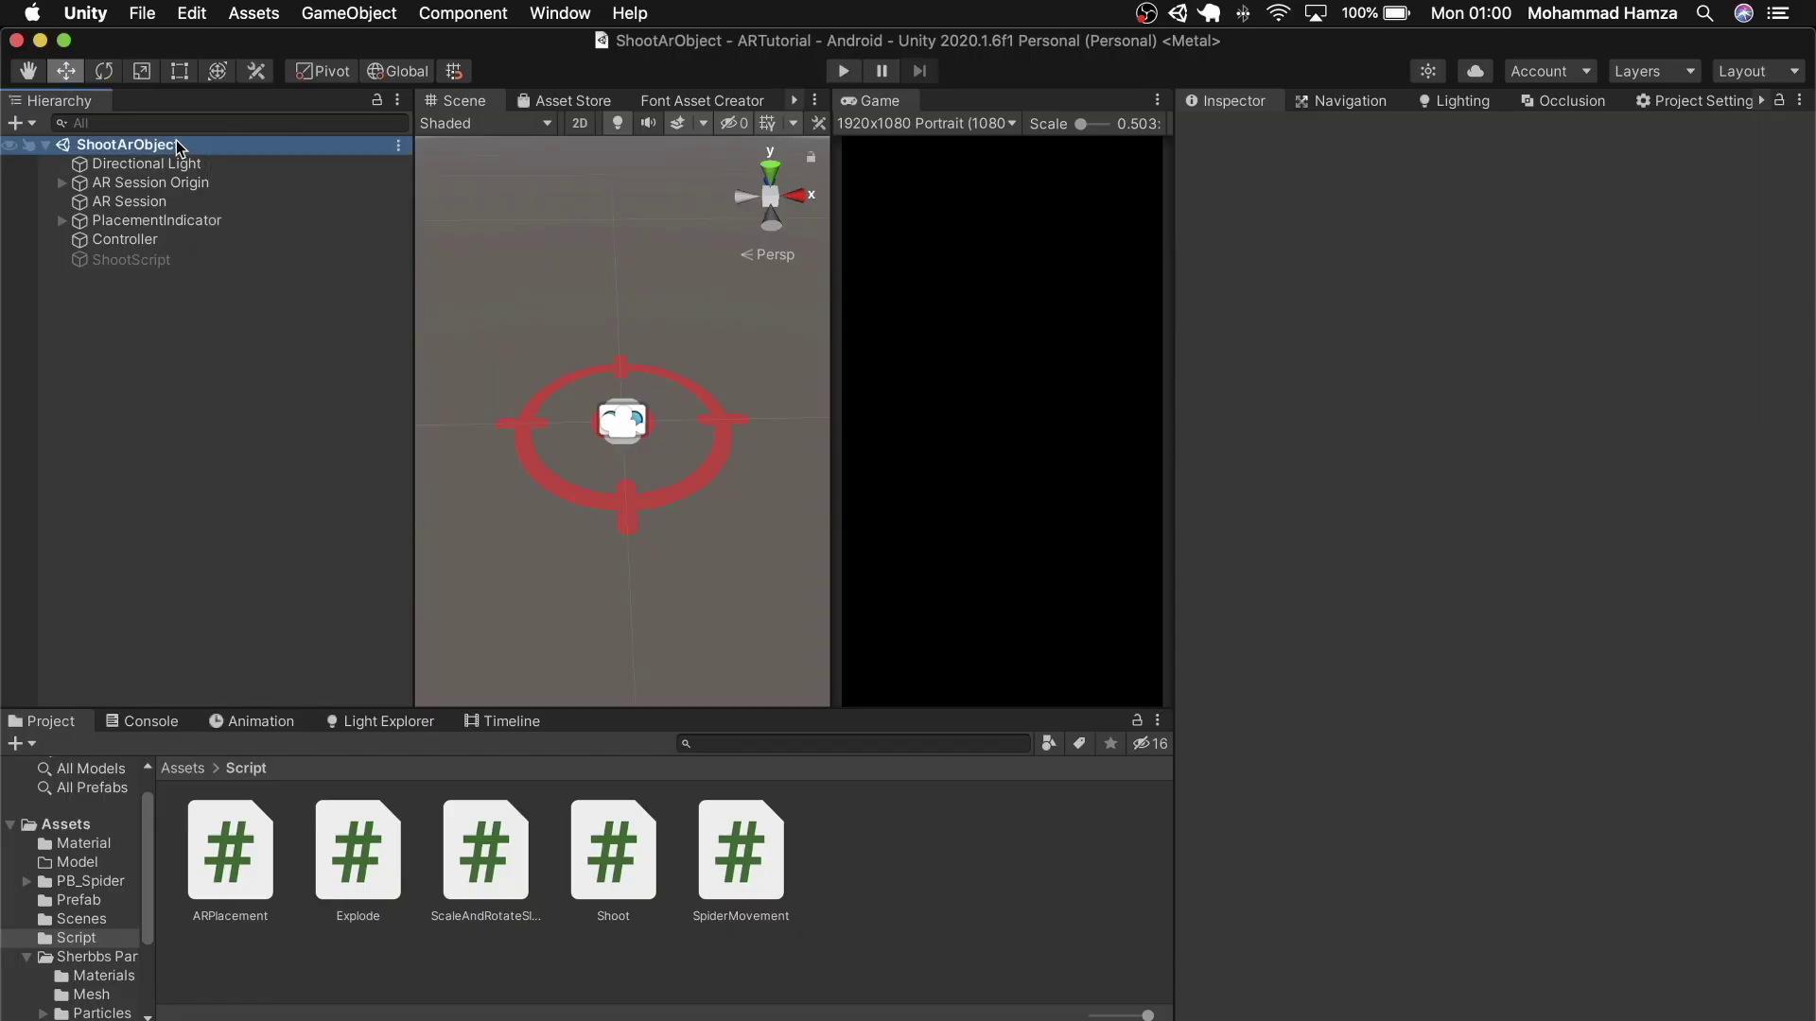
- Save the open scene under the new name ShootARObjectScore in the Scenes folder
click(270, 208)
click(1217, 496)
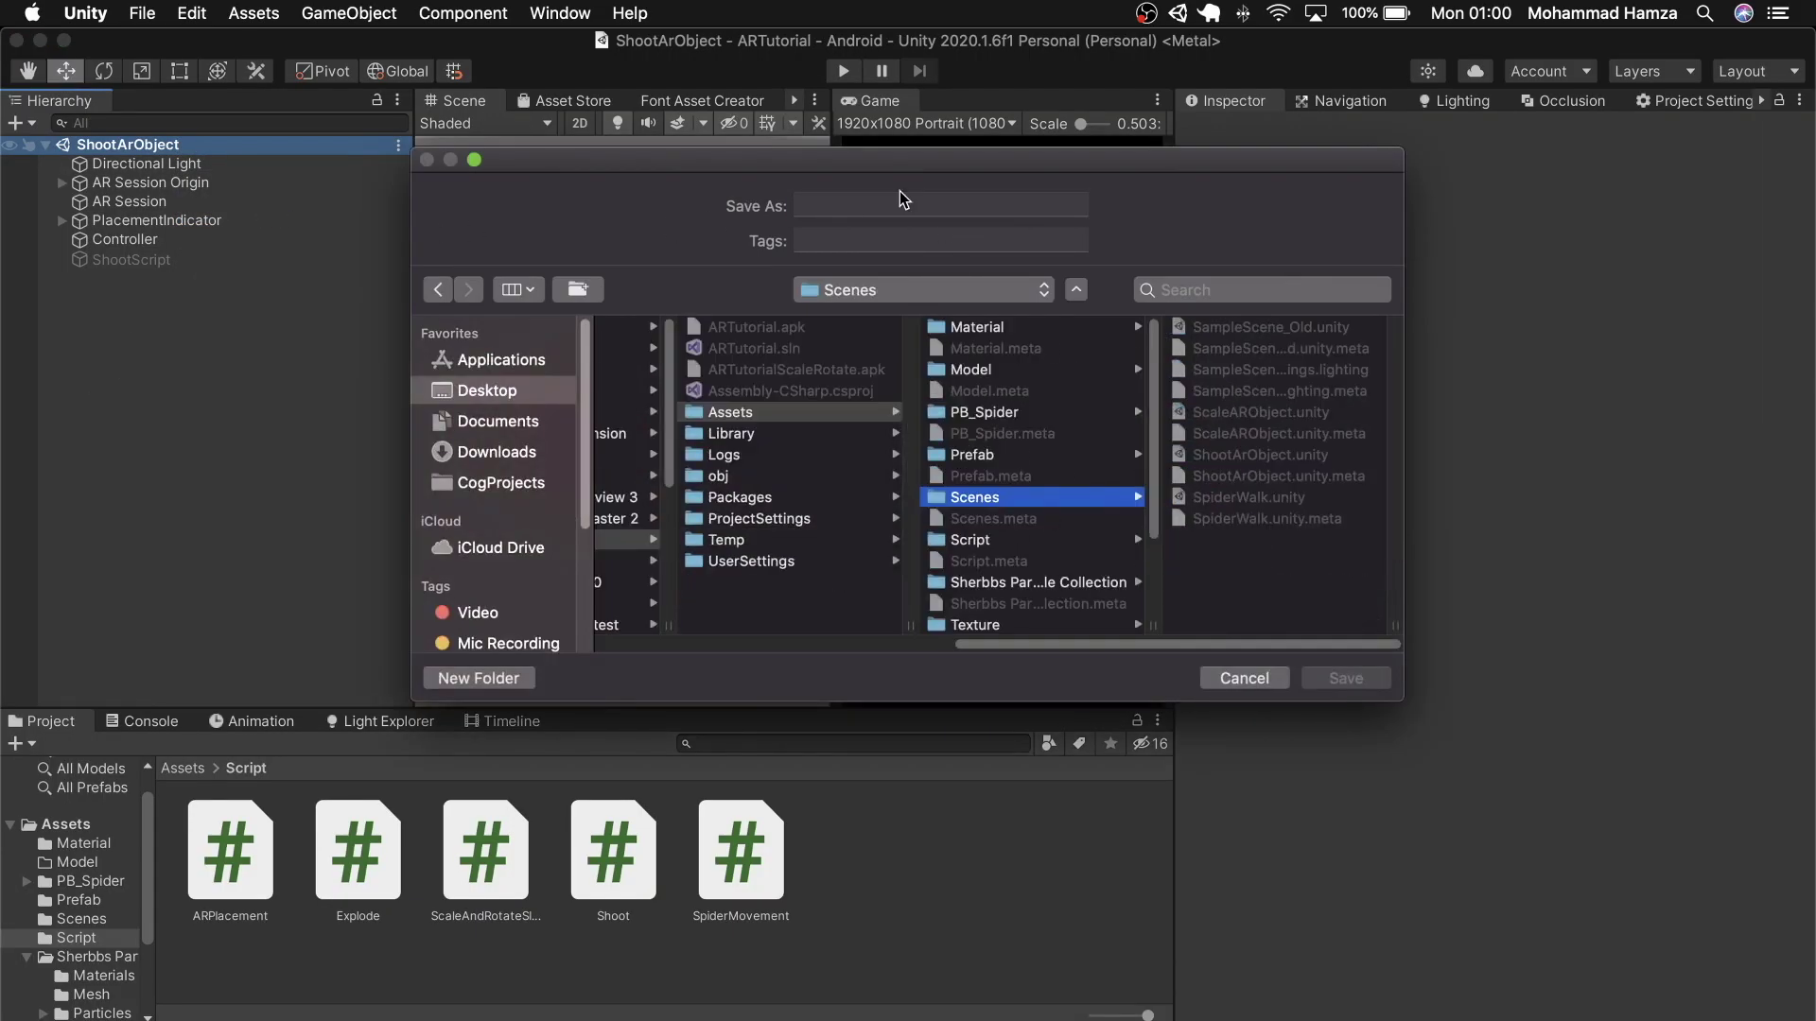
click(886, 204)
text(So)
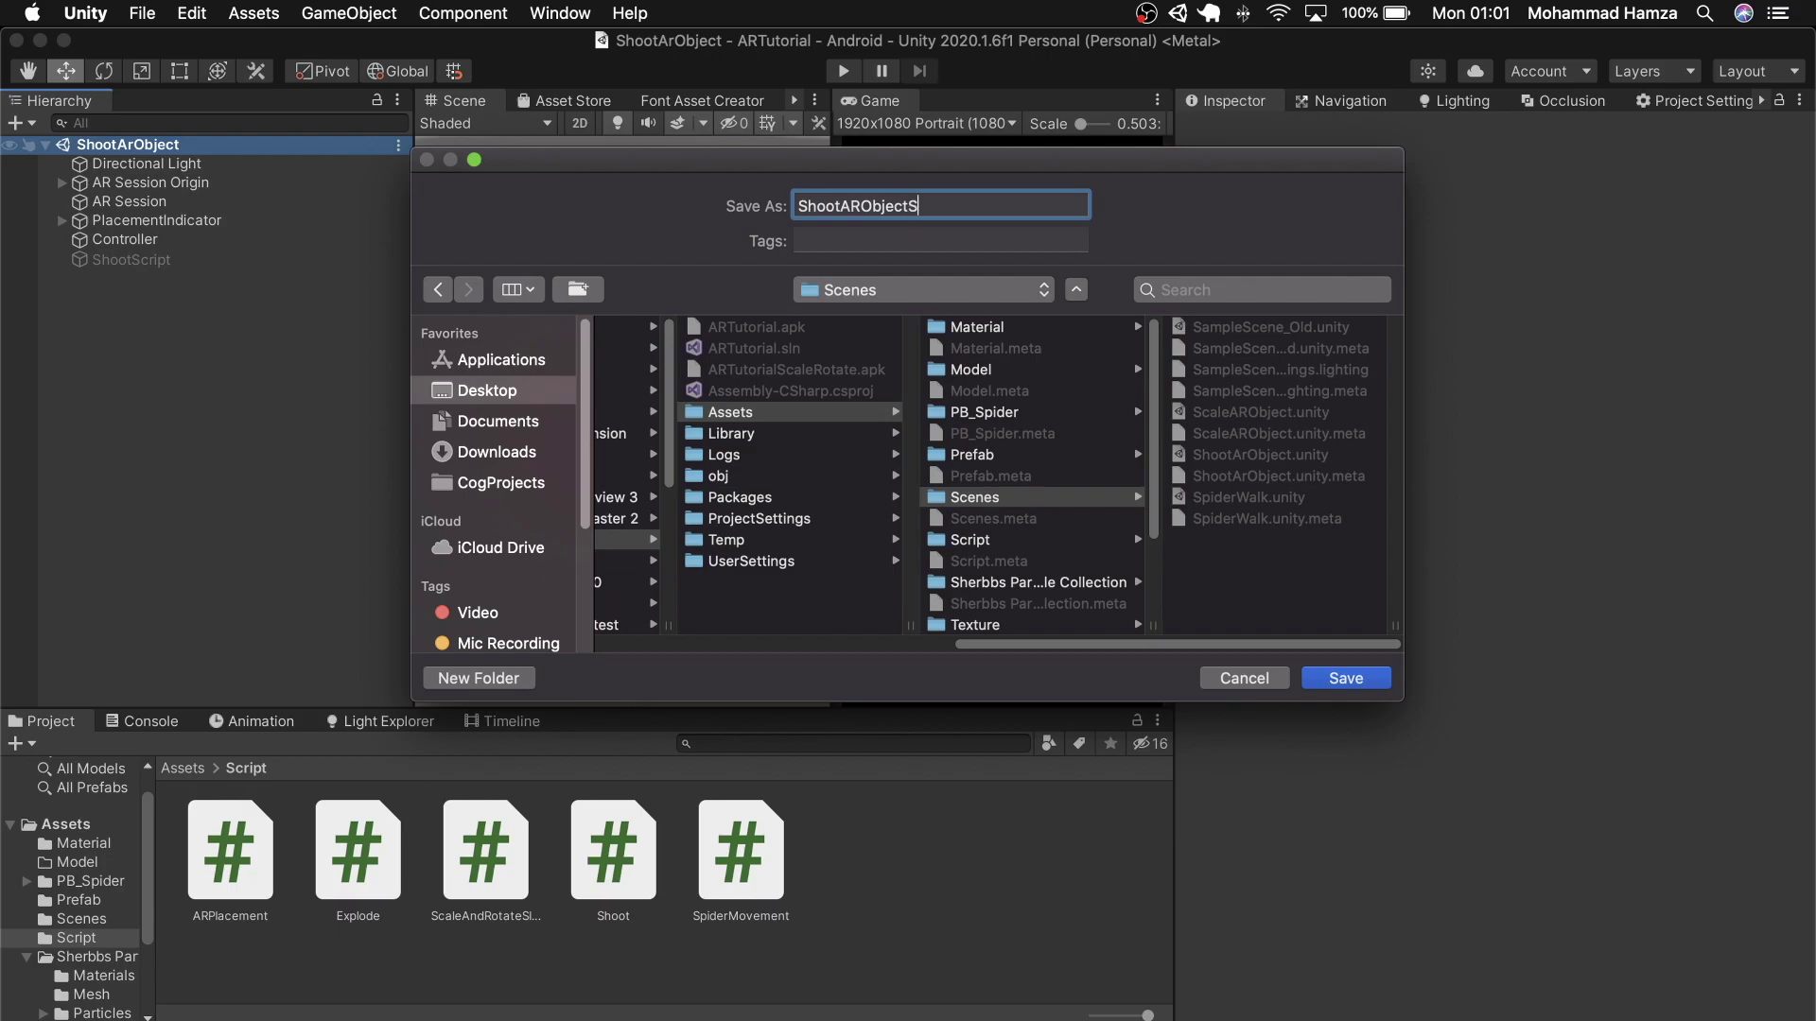
click(1345, 678)
- Add the spider prefab from the Assets Prefab folder to the scene as a root object
click(157, 263)
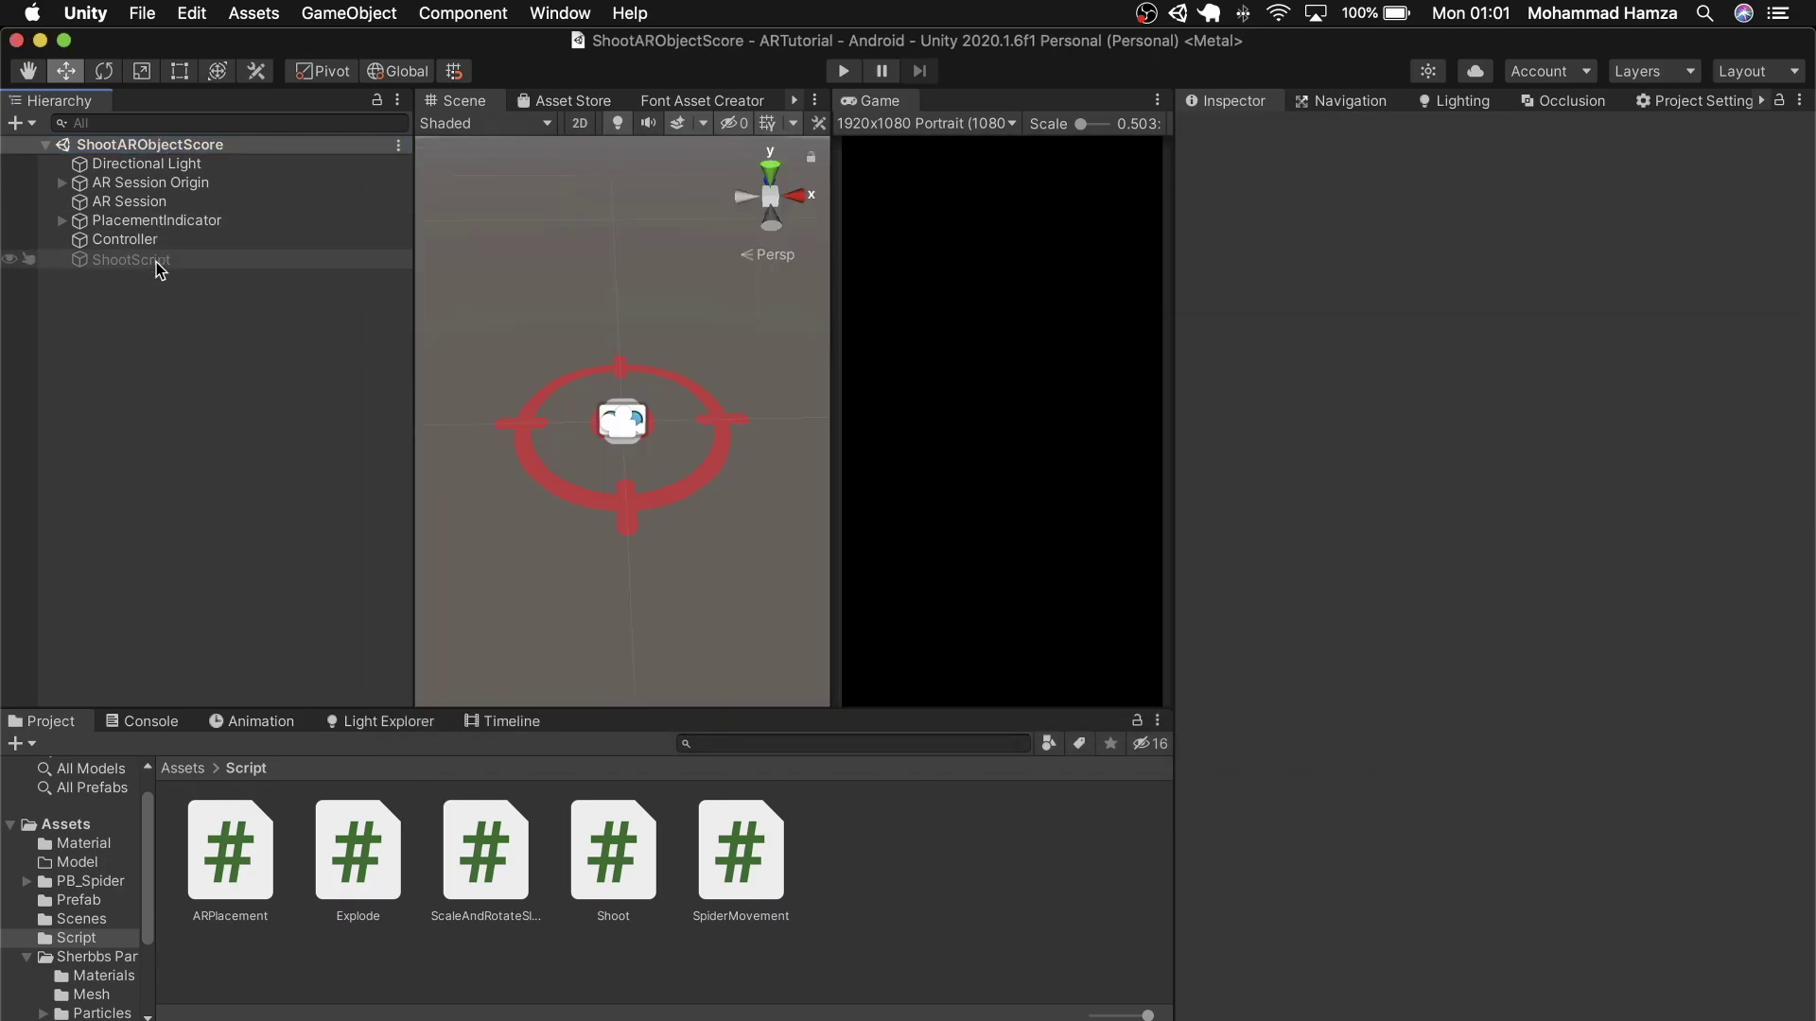
click(200, 468)
click(192, 771)
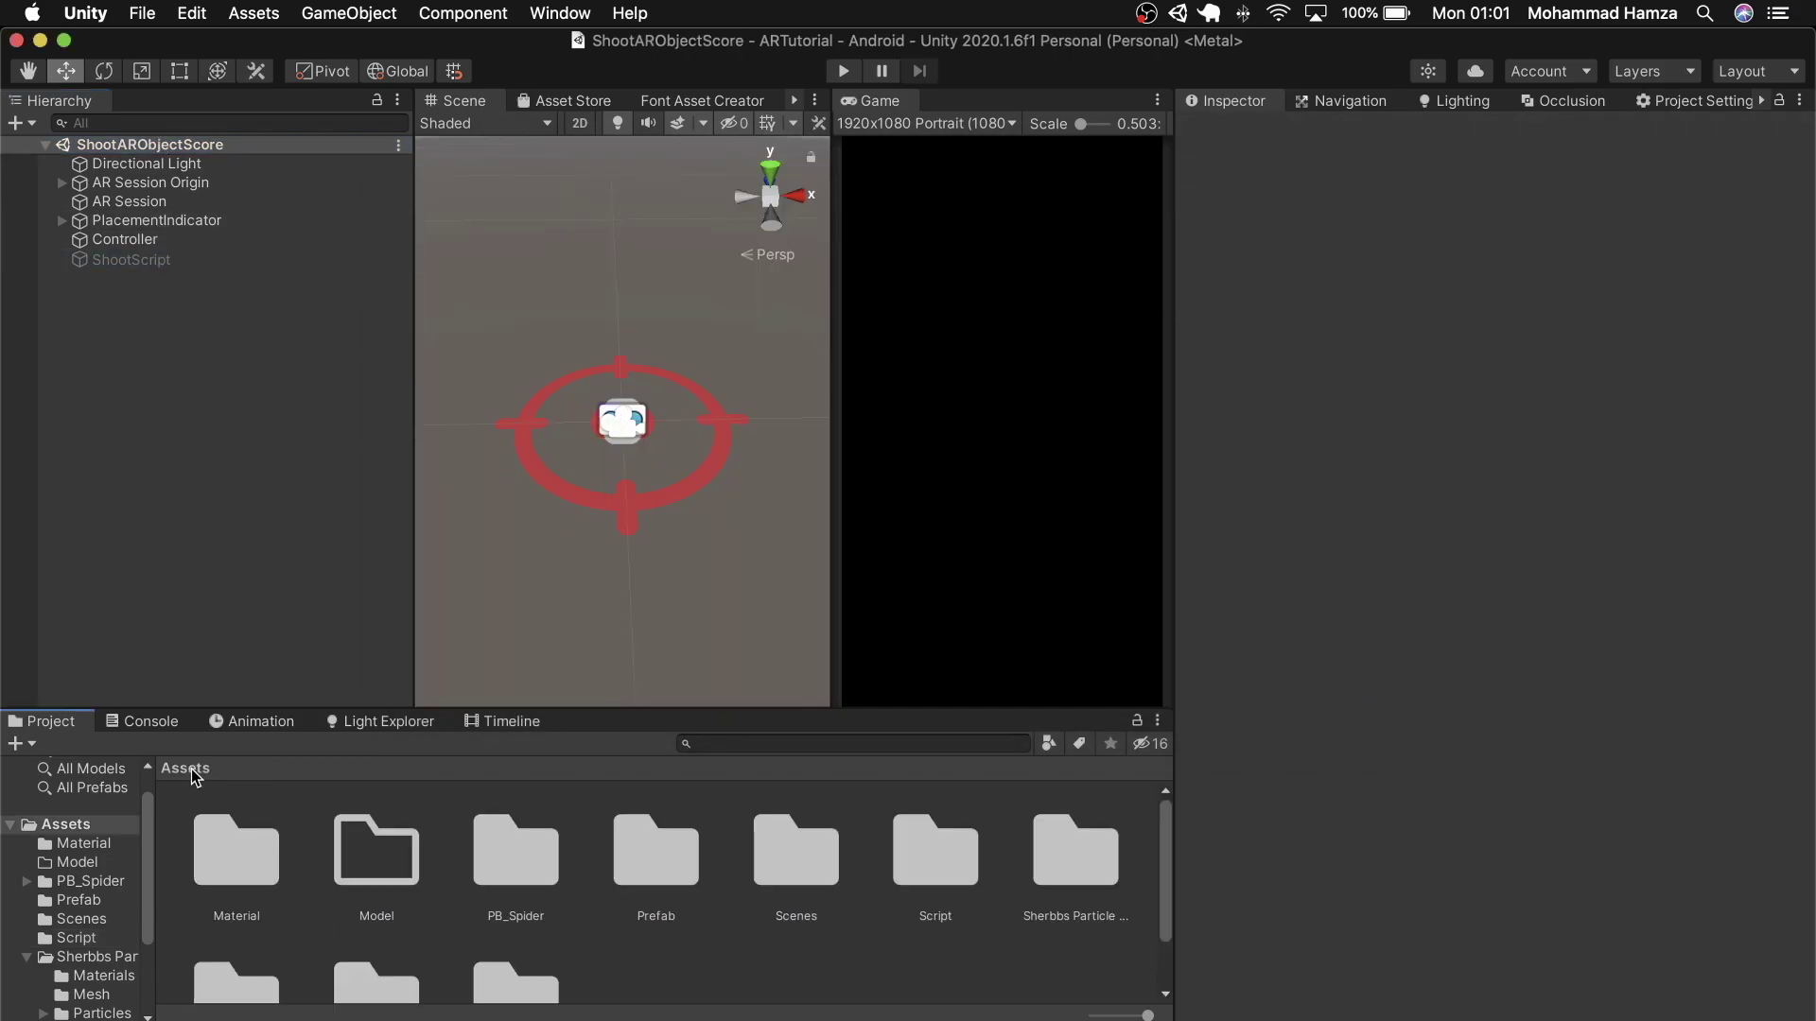
double_click(674, 851)
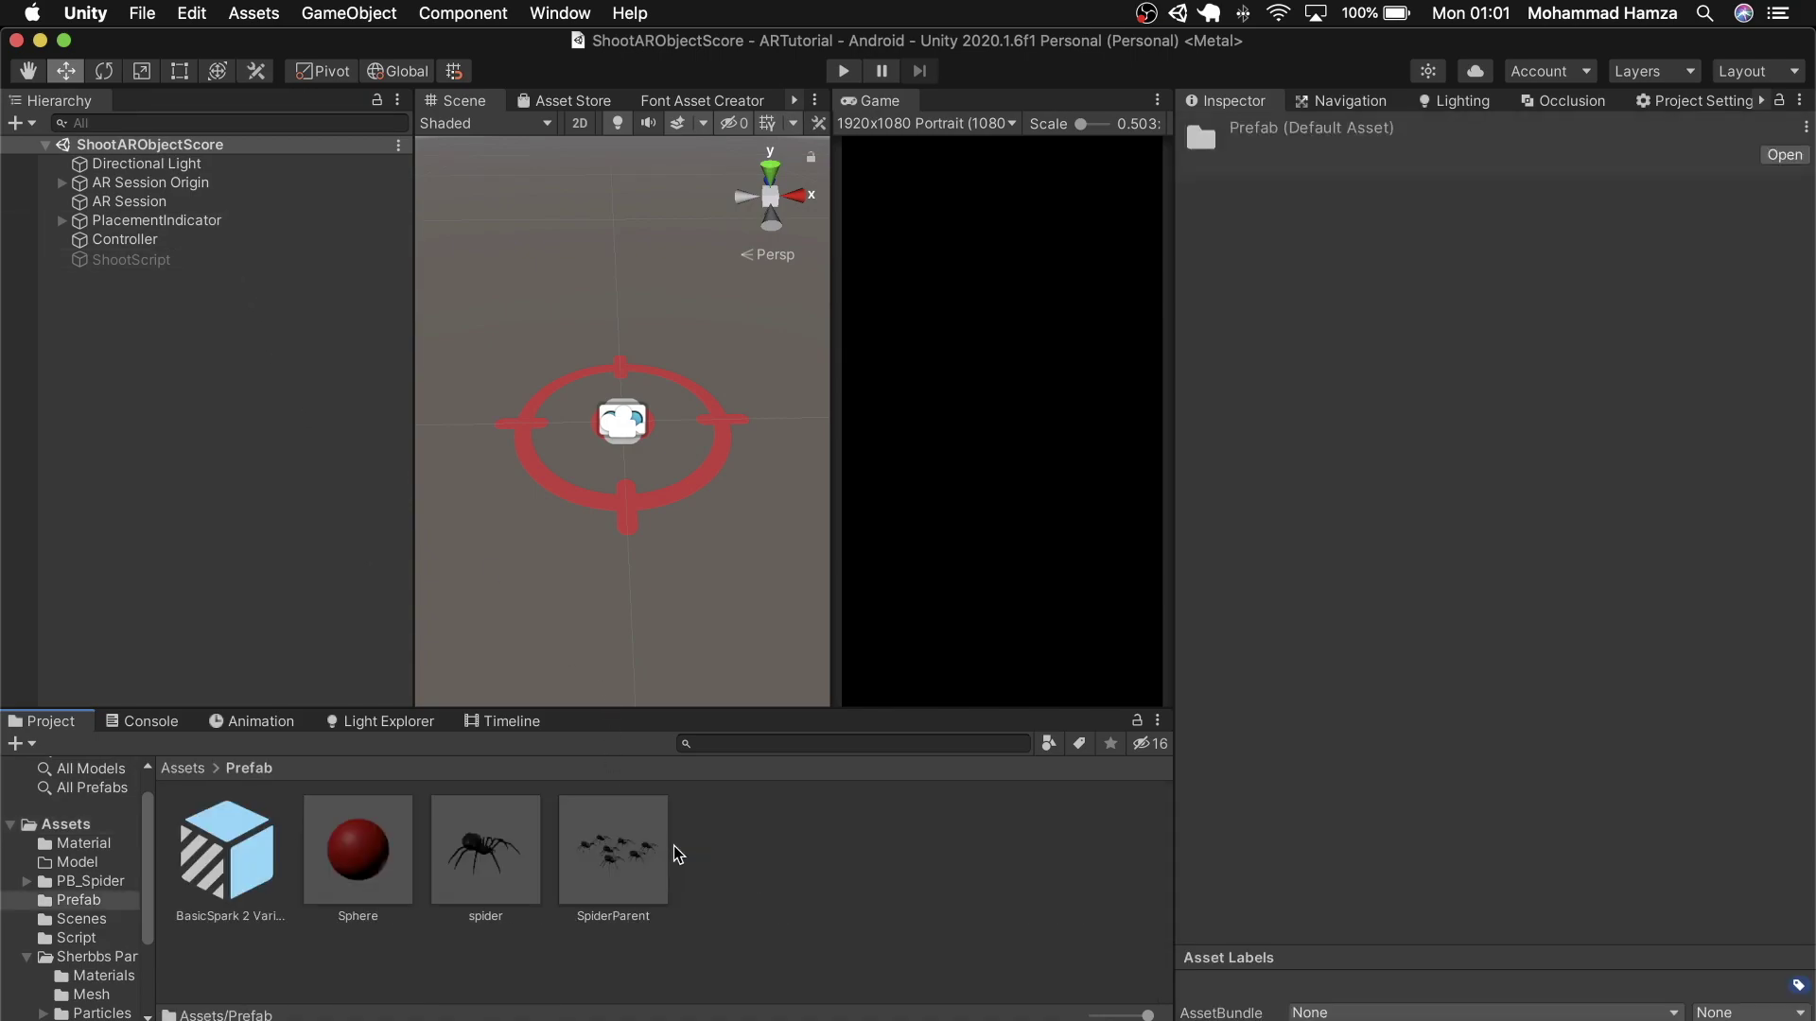
click(485, 853)
drag(483, 853, 284, 299)
scroll(569, 444, down, 5)
click(176, 349)
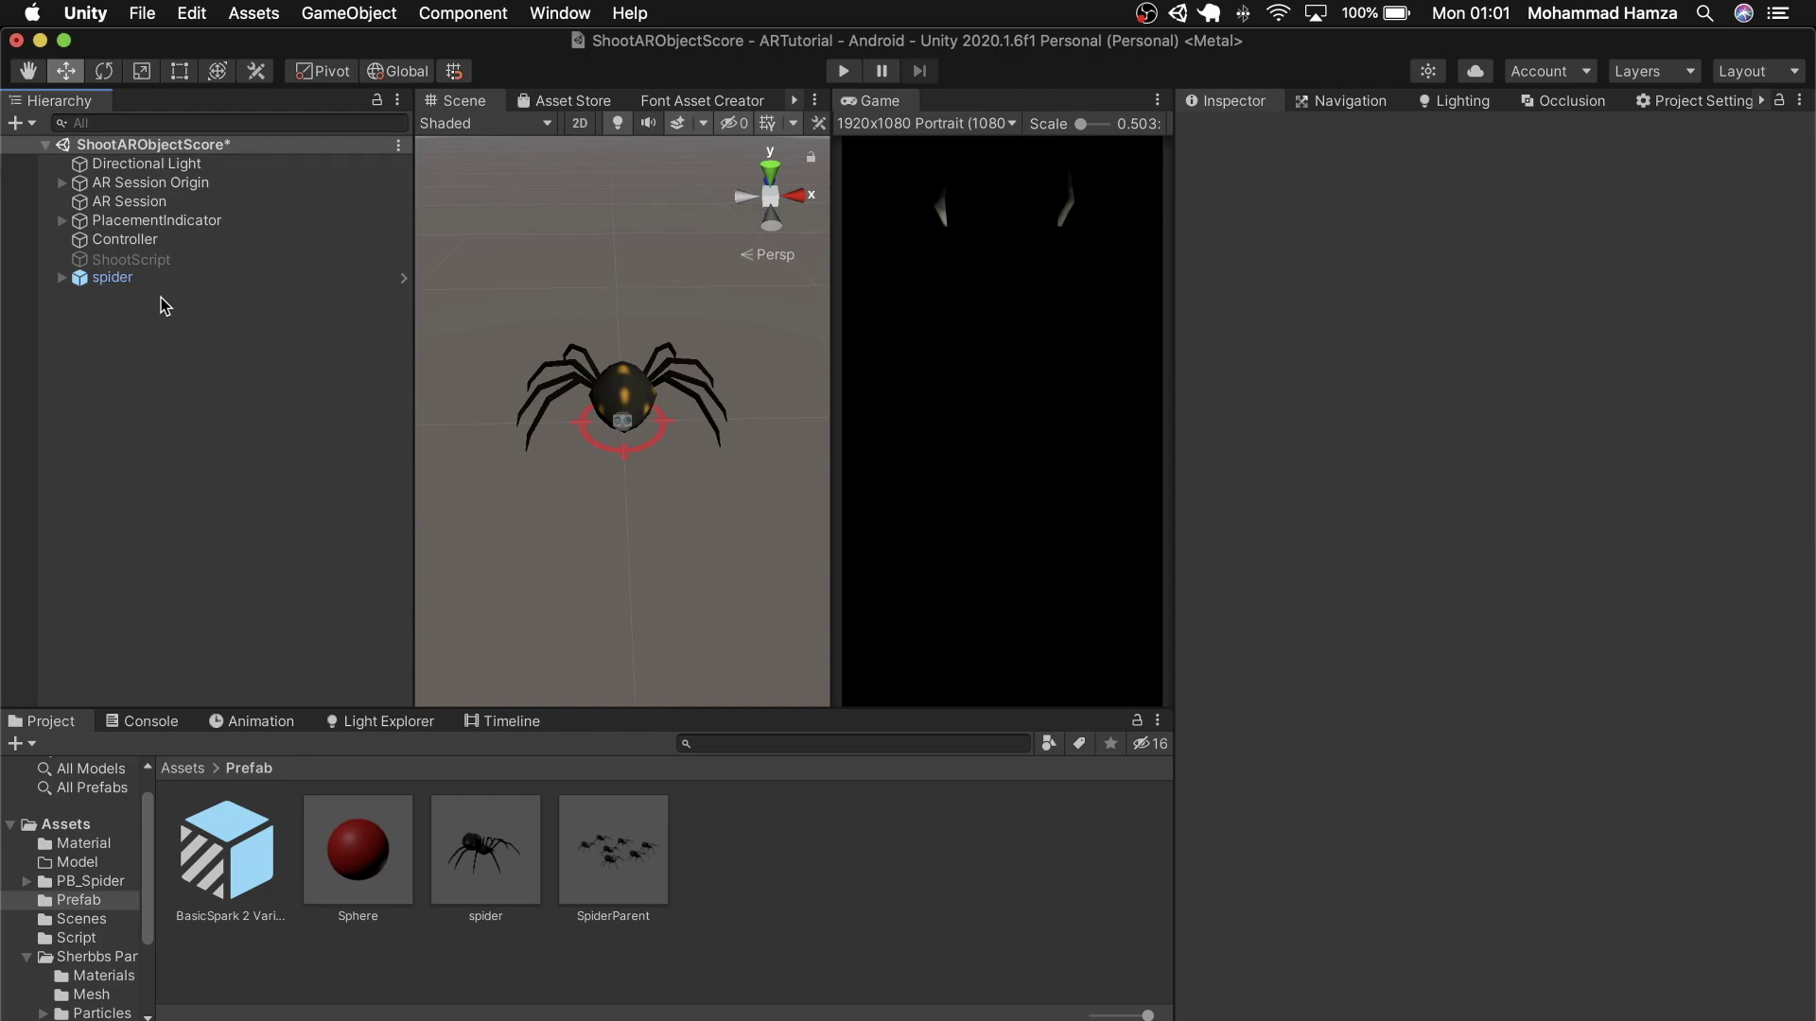
- Create a TextMeshPro UI text on a new canvas and import the TMP Essentials
right_click(156, 309)
mouse_move(221, 709)
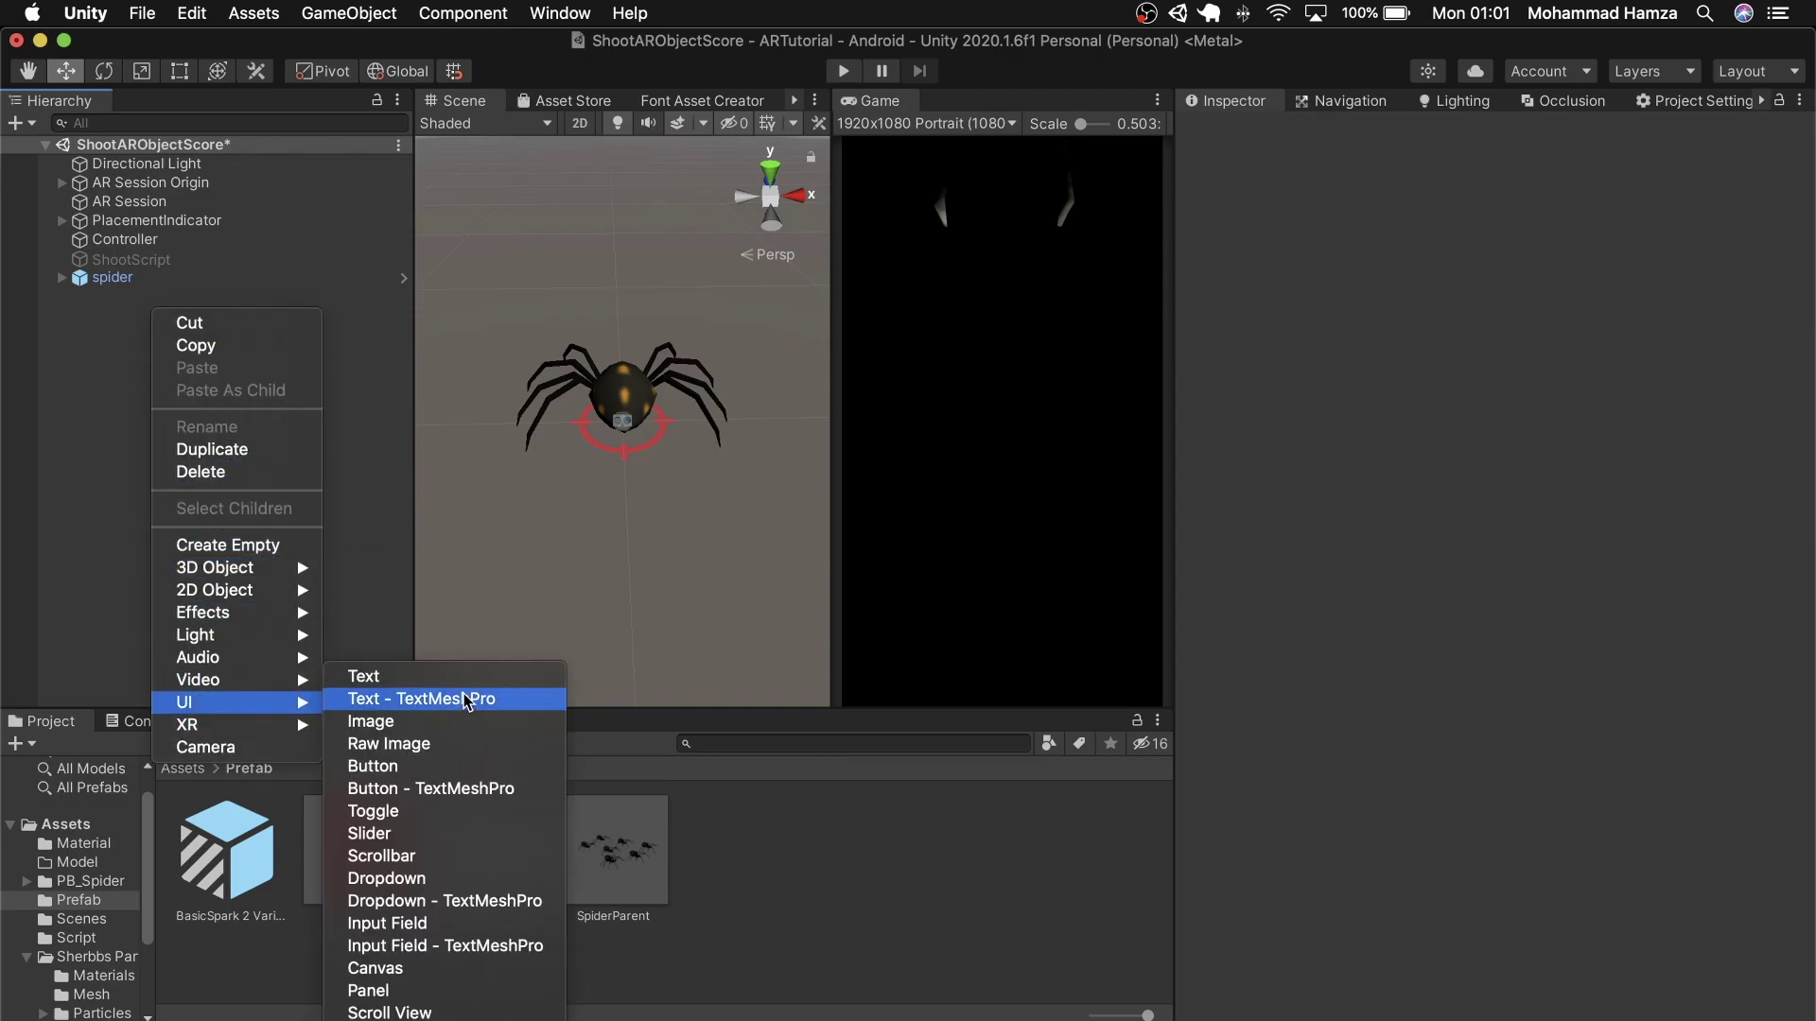
click(433, 697)
click(445, 175)
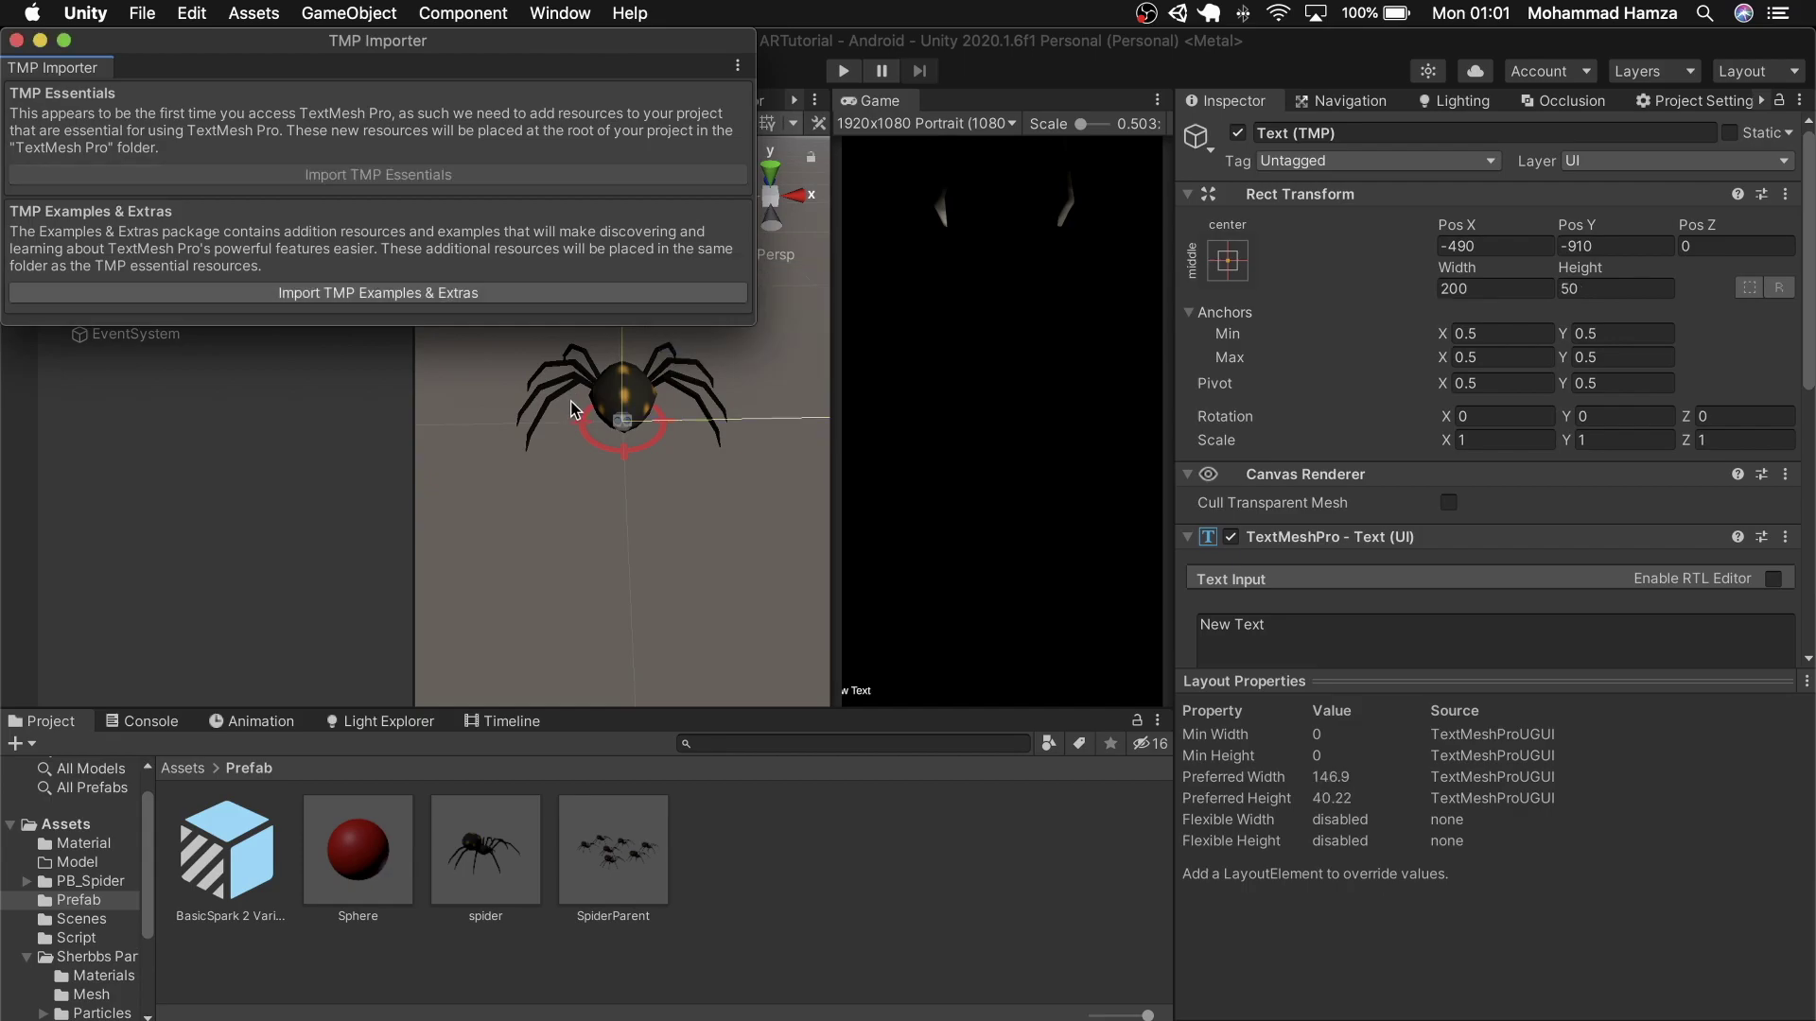
click(16, 39)
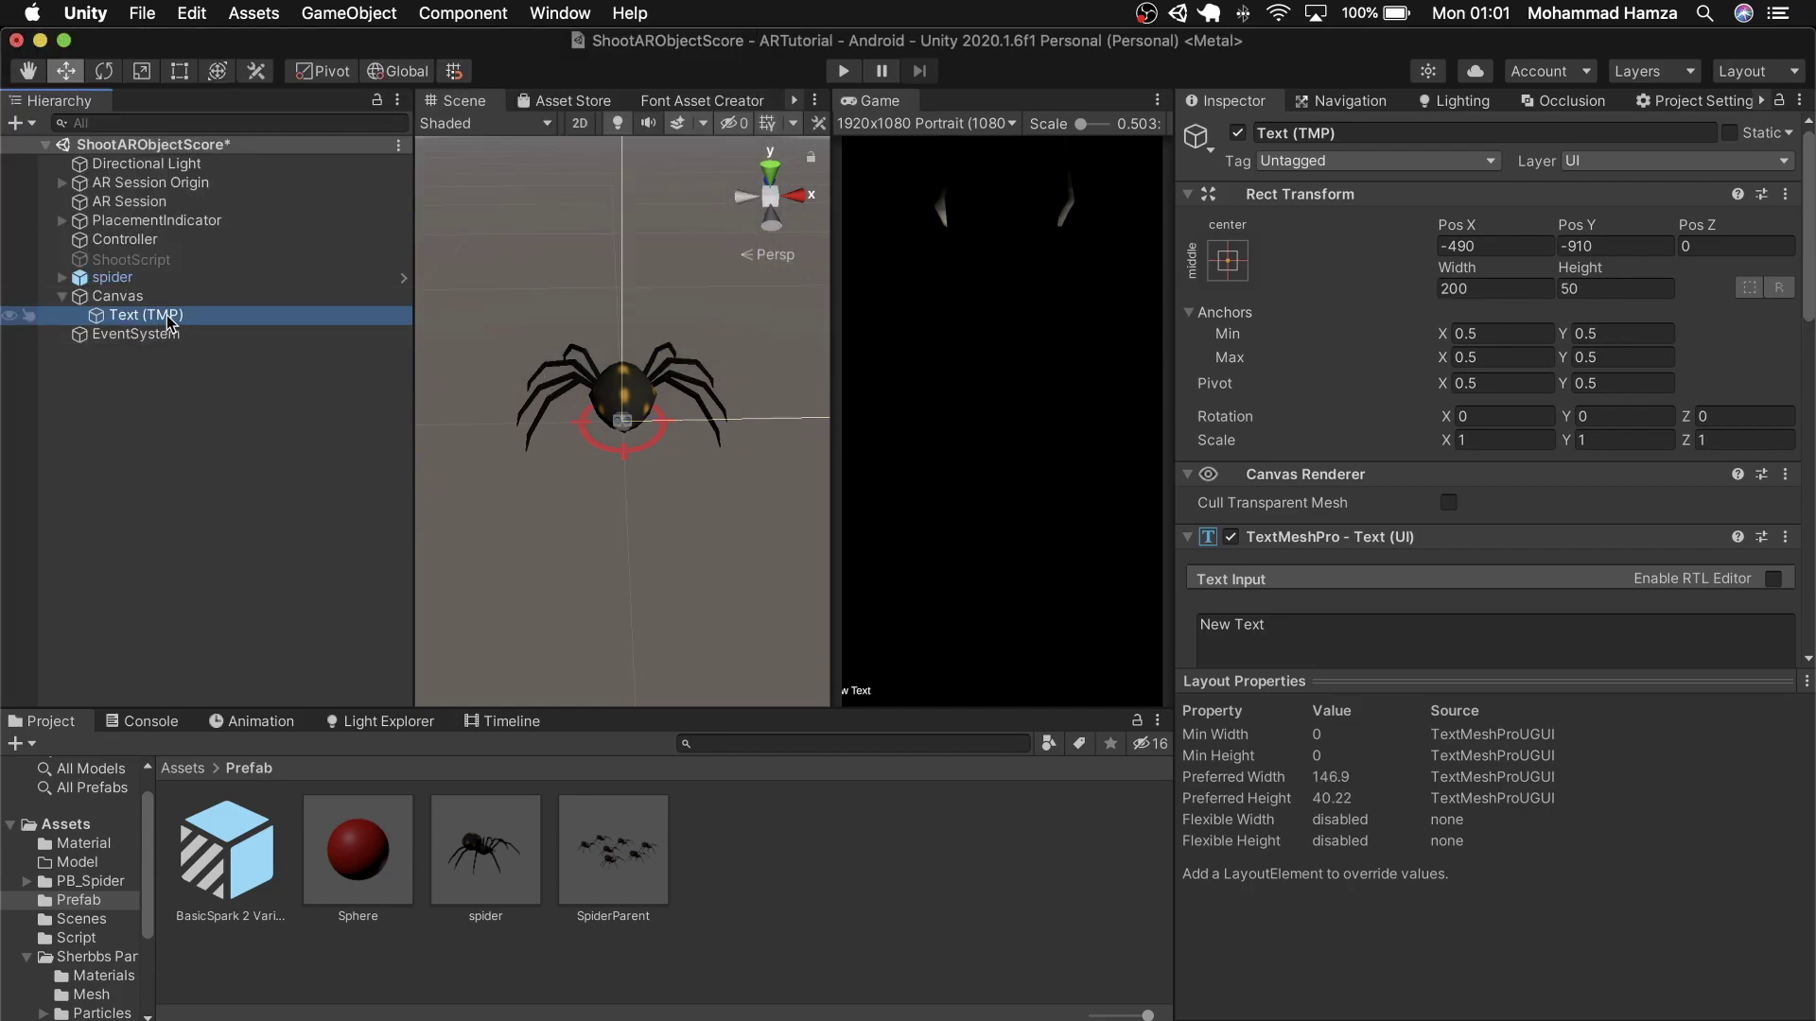
- Set the canvas's render mode to World Space
click(161, 296)
click(1516, 527)
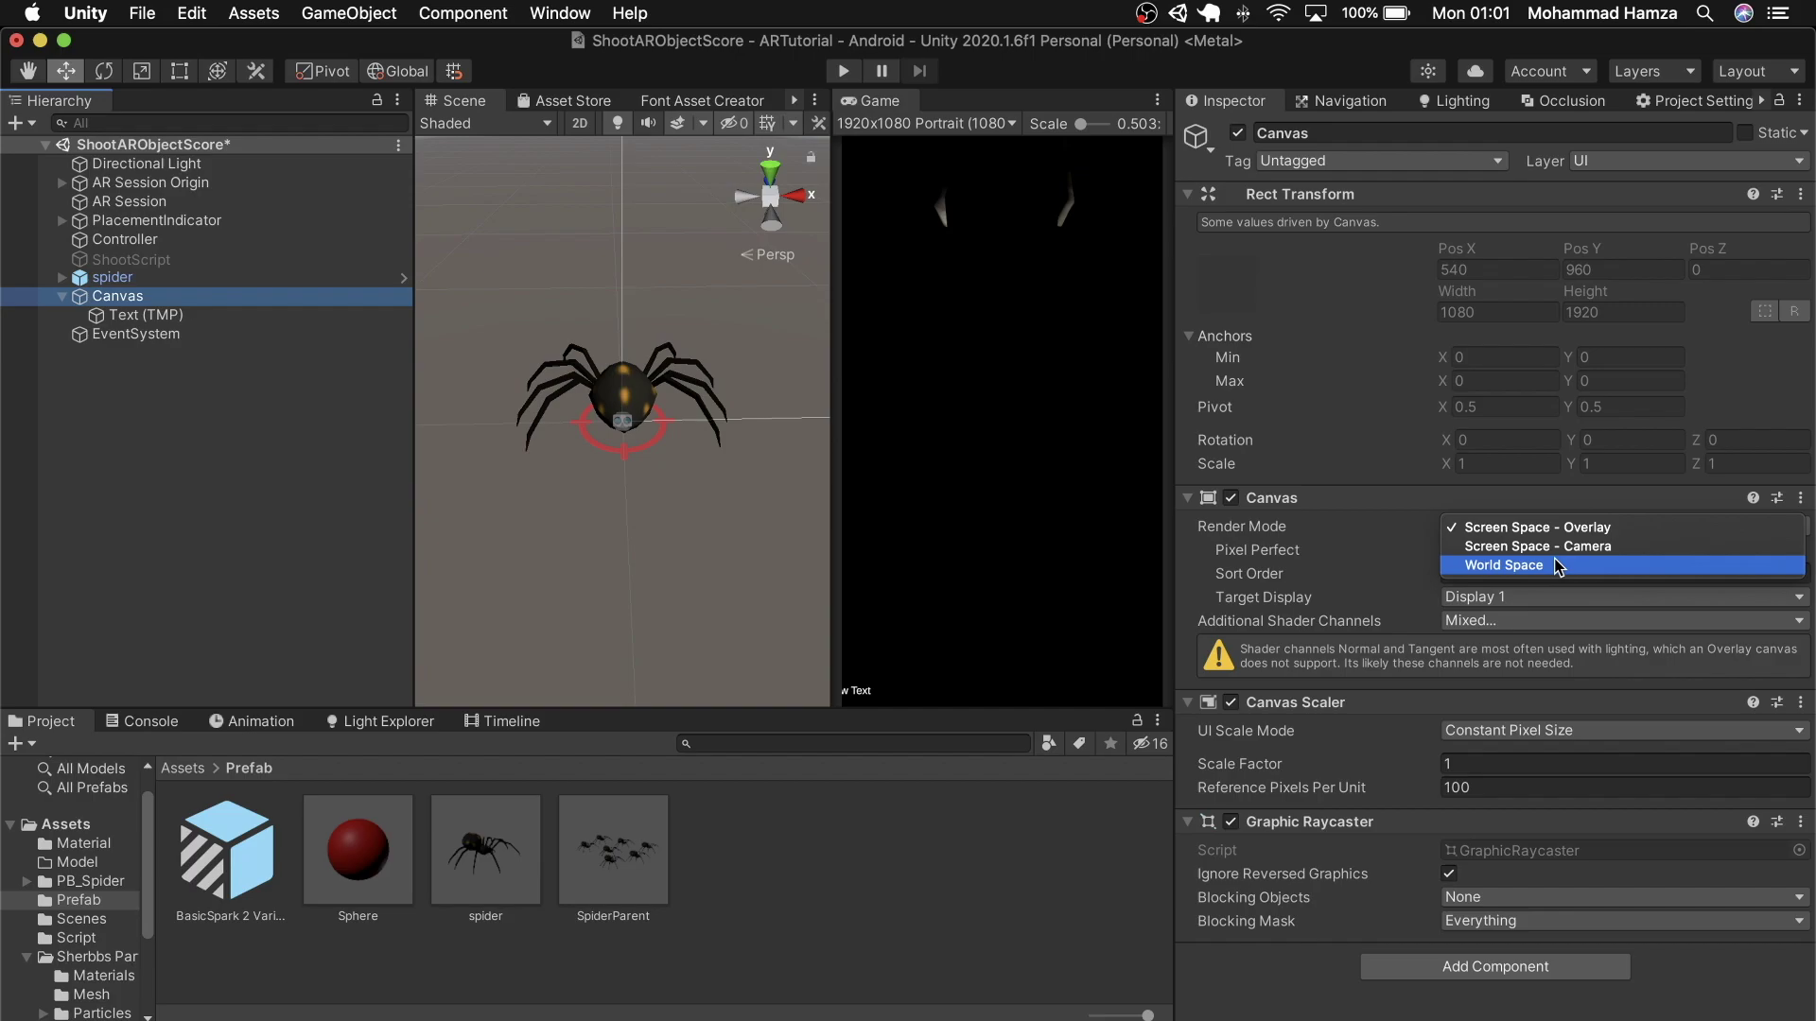
click(1557, 564)
- Set the canvas's X and Y position to 0, its width to 150 and its height to 100
double_click(289, 297)
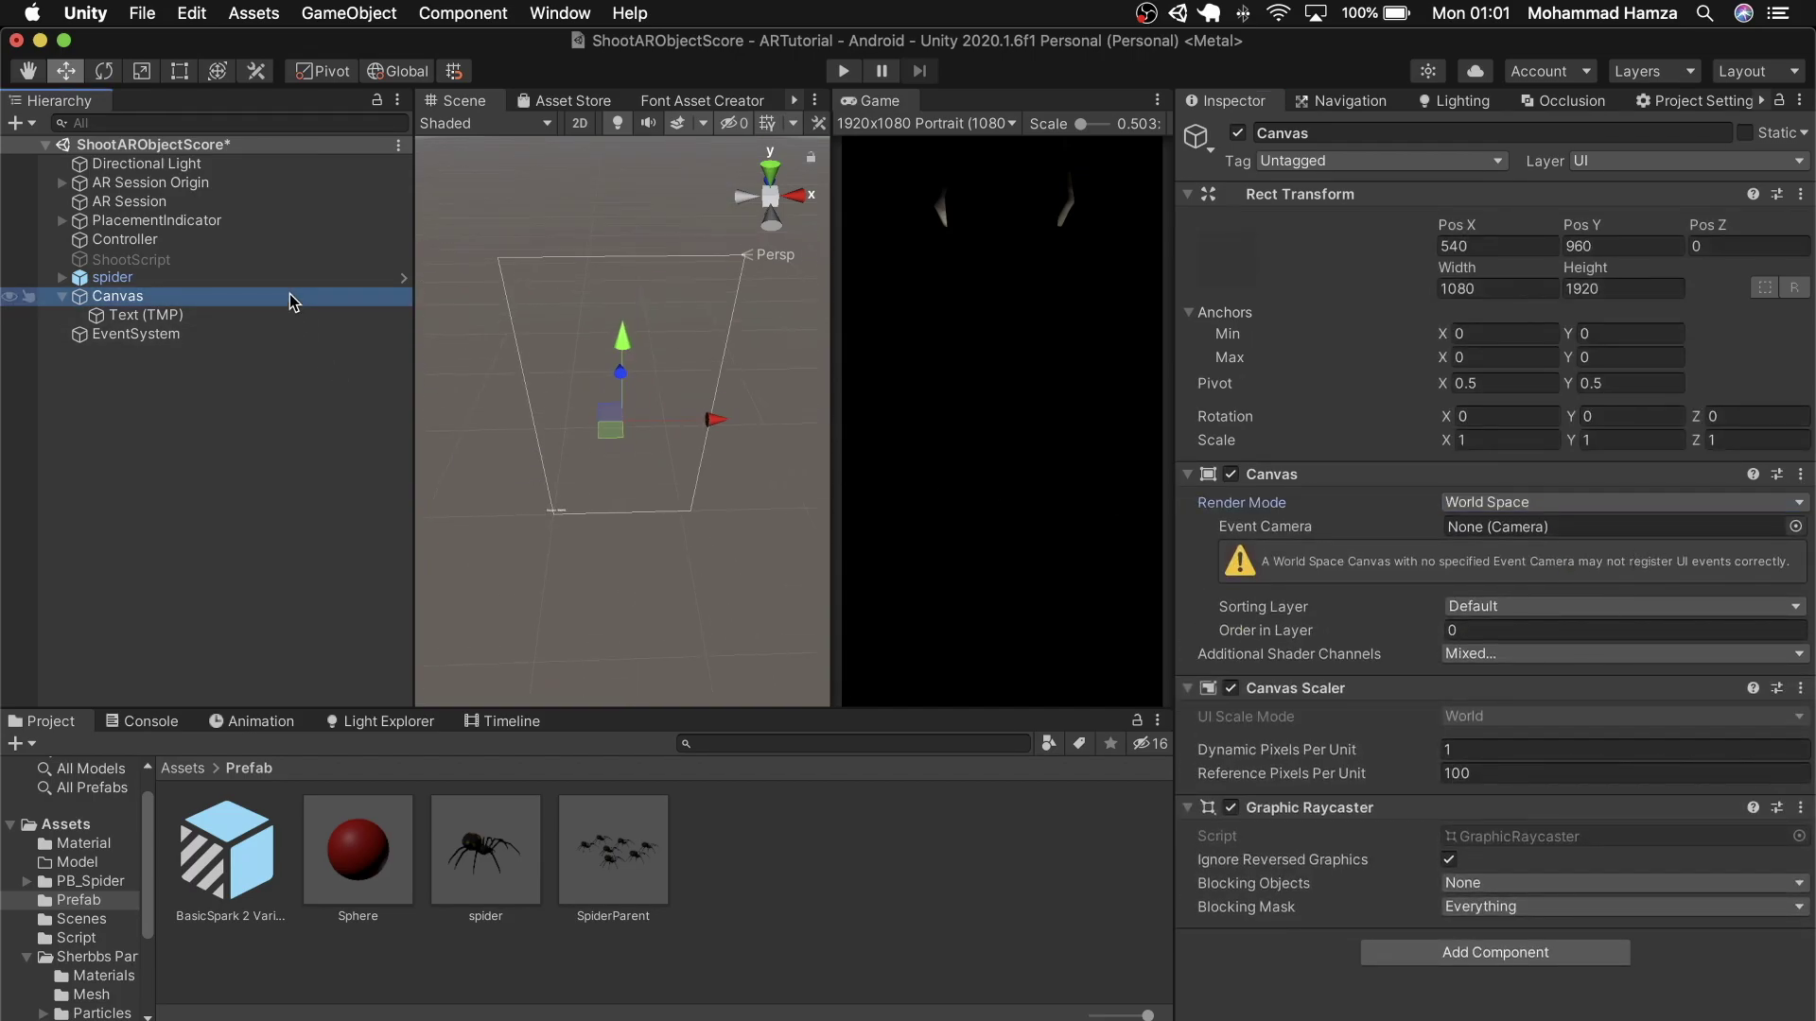
click(1505, 248)
text(0)
key(Tab)
text(0)
click(1499, 290)
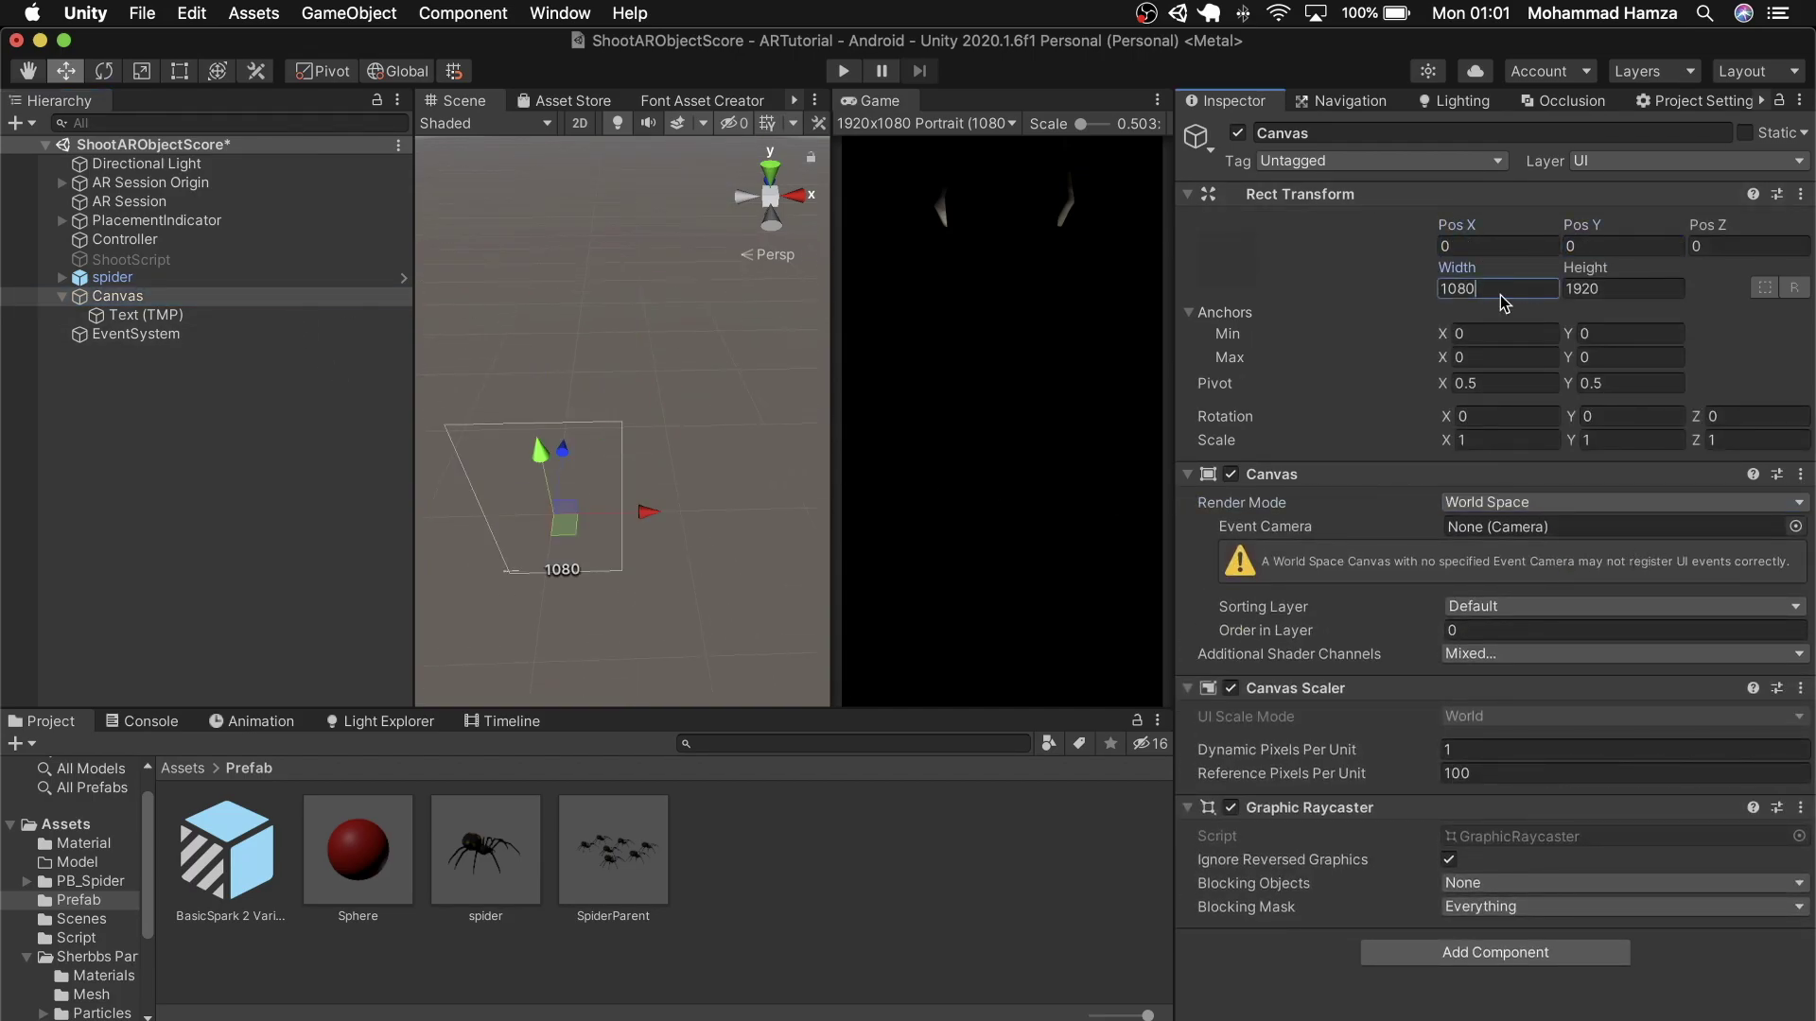
text(150)
key(Tab)
text(1)
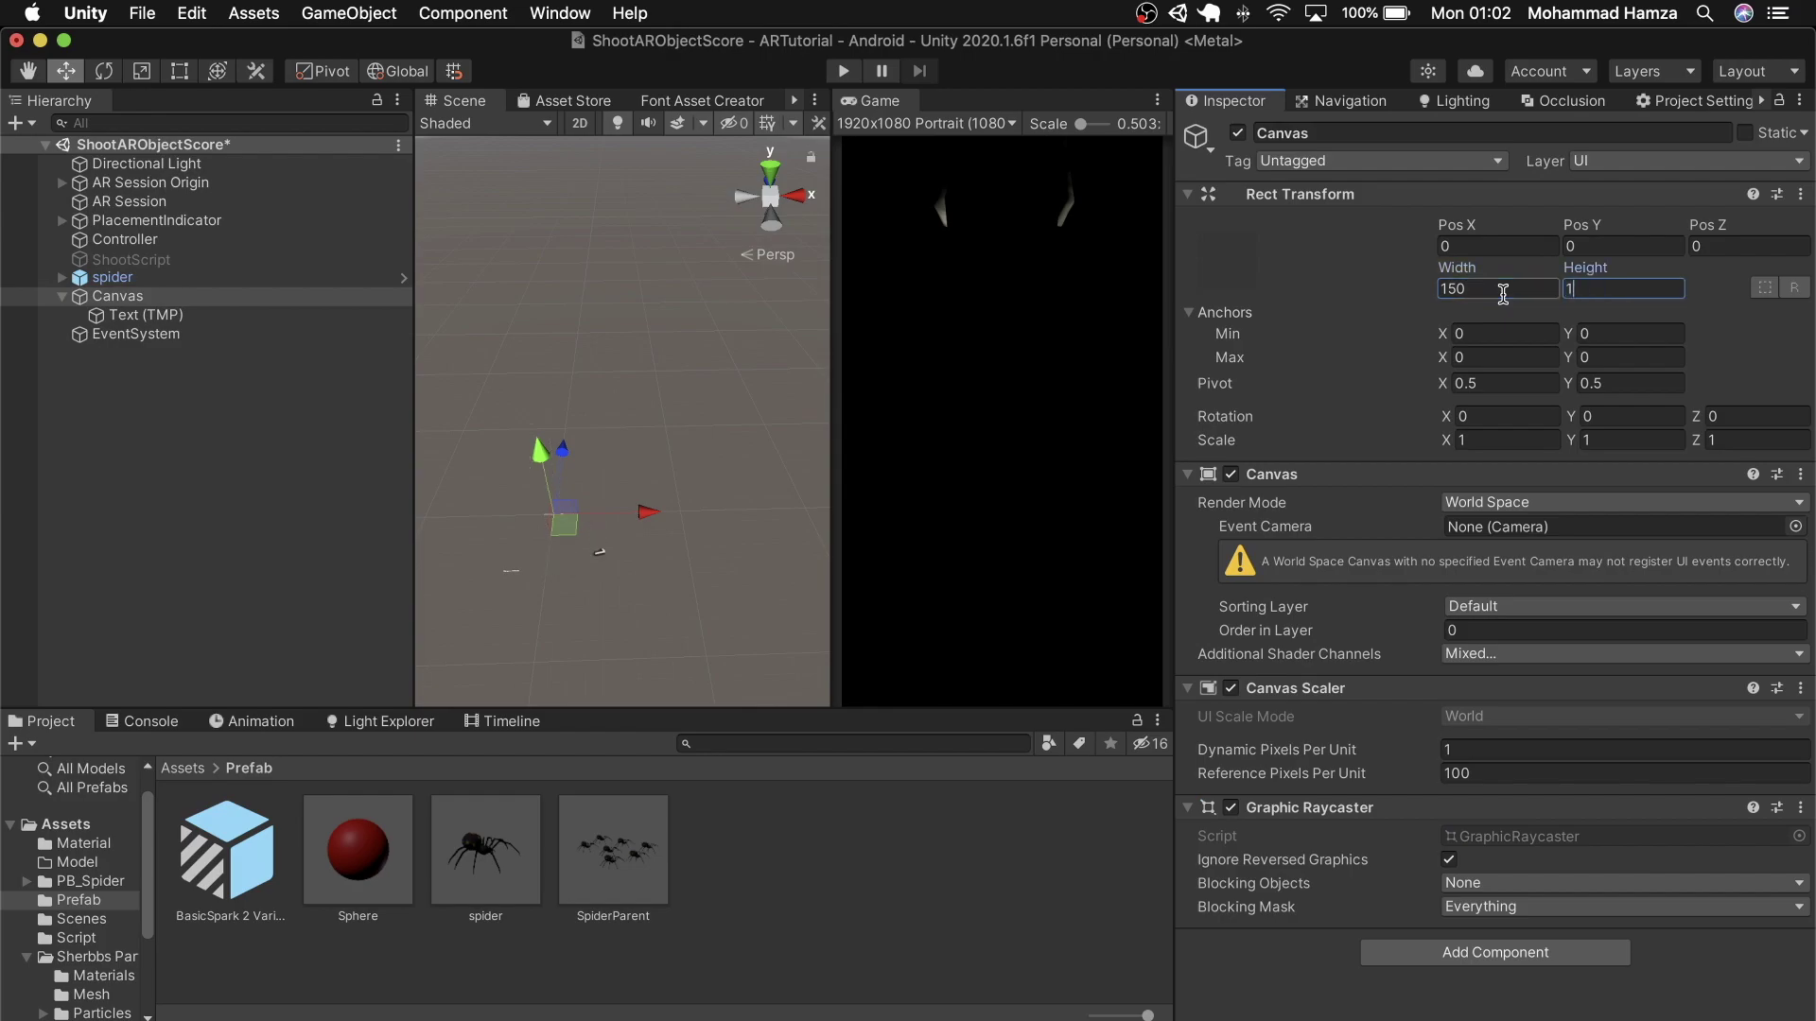
text(00)
- Scale the canvas to 0.005 on the X, Y and Z axes
click(1513, 441)
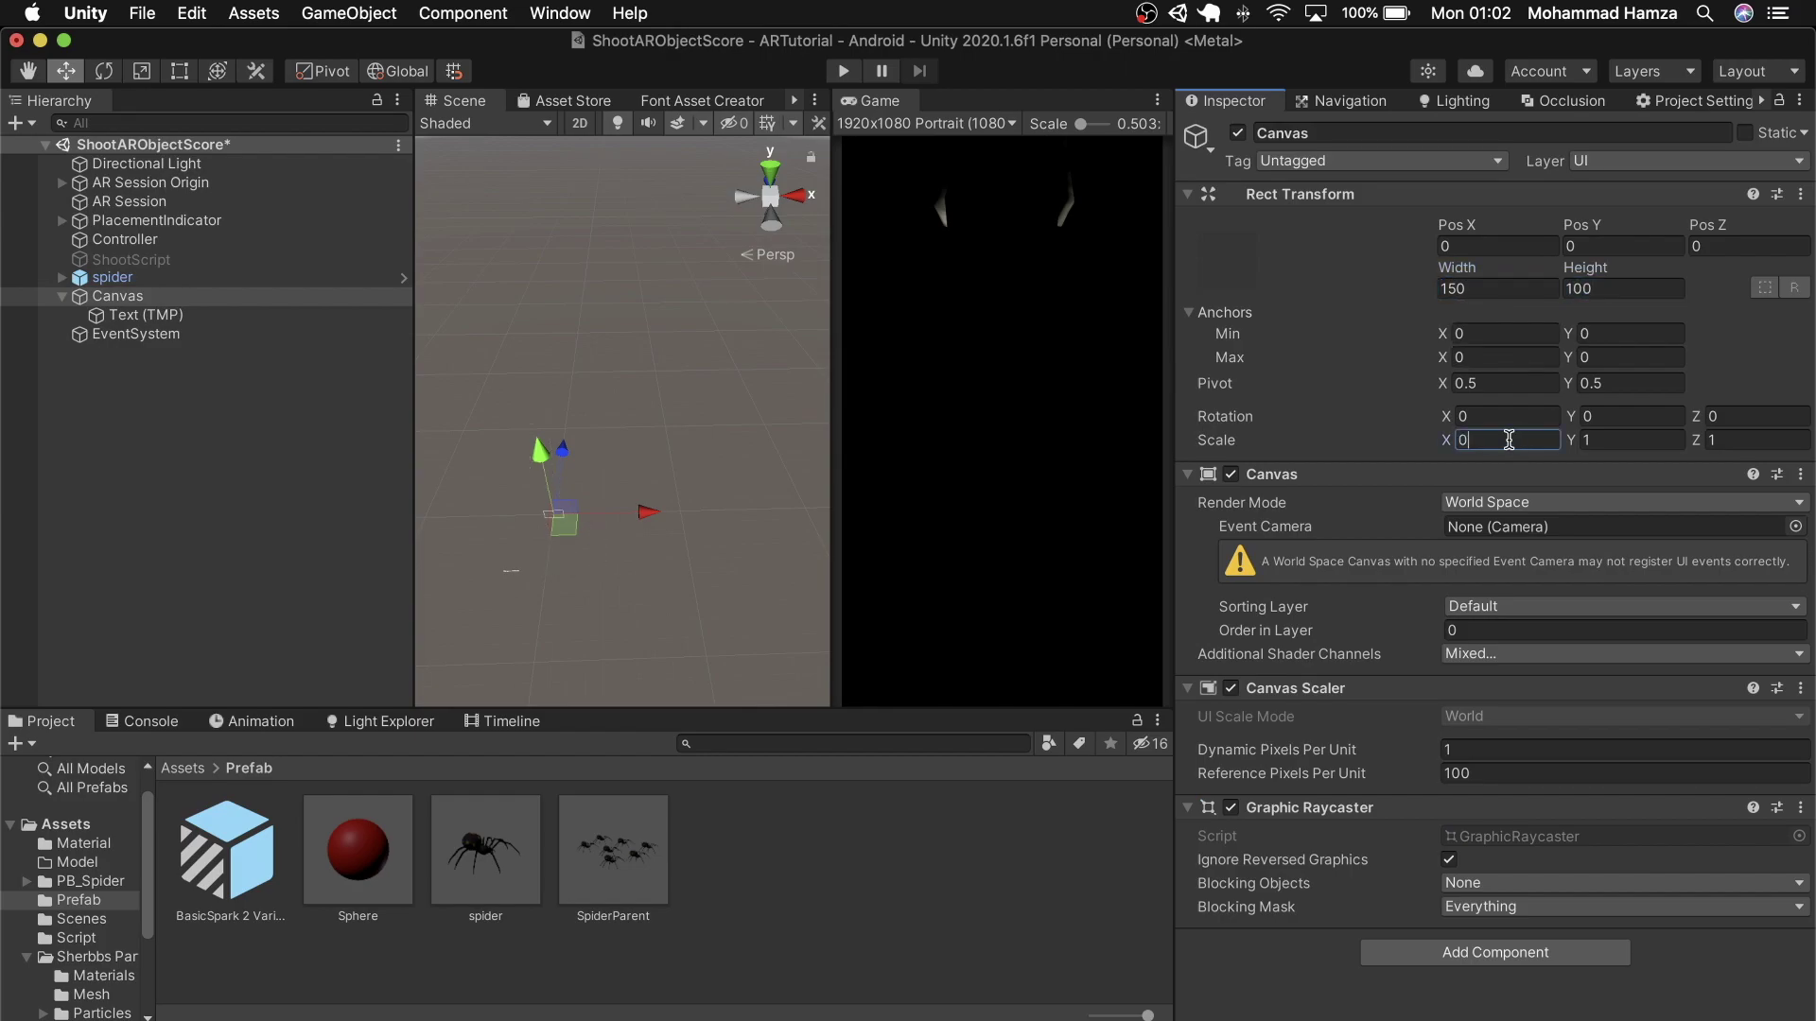
text(0.005)
key(Tab)
text(0.005)
key(Tab)
double_click(205, 298)
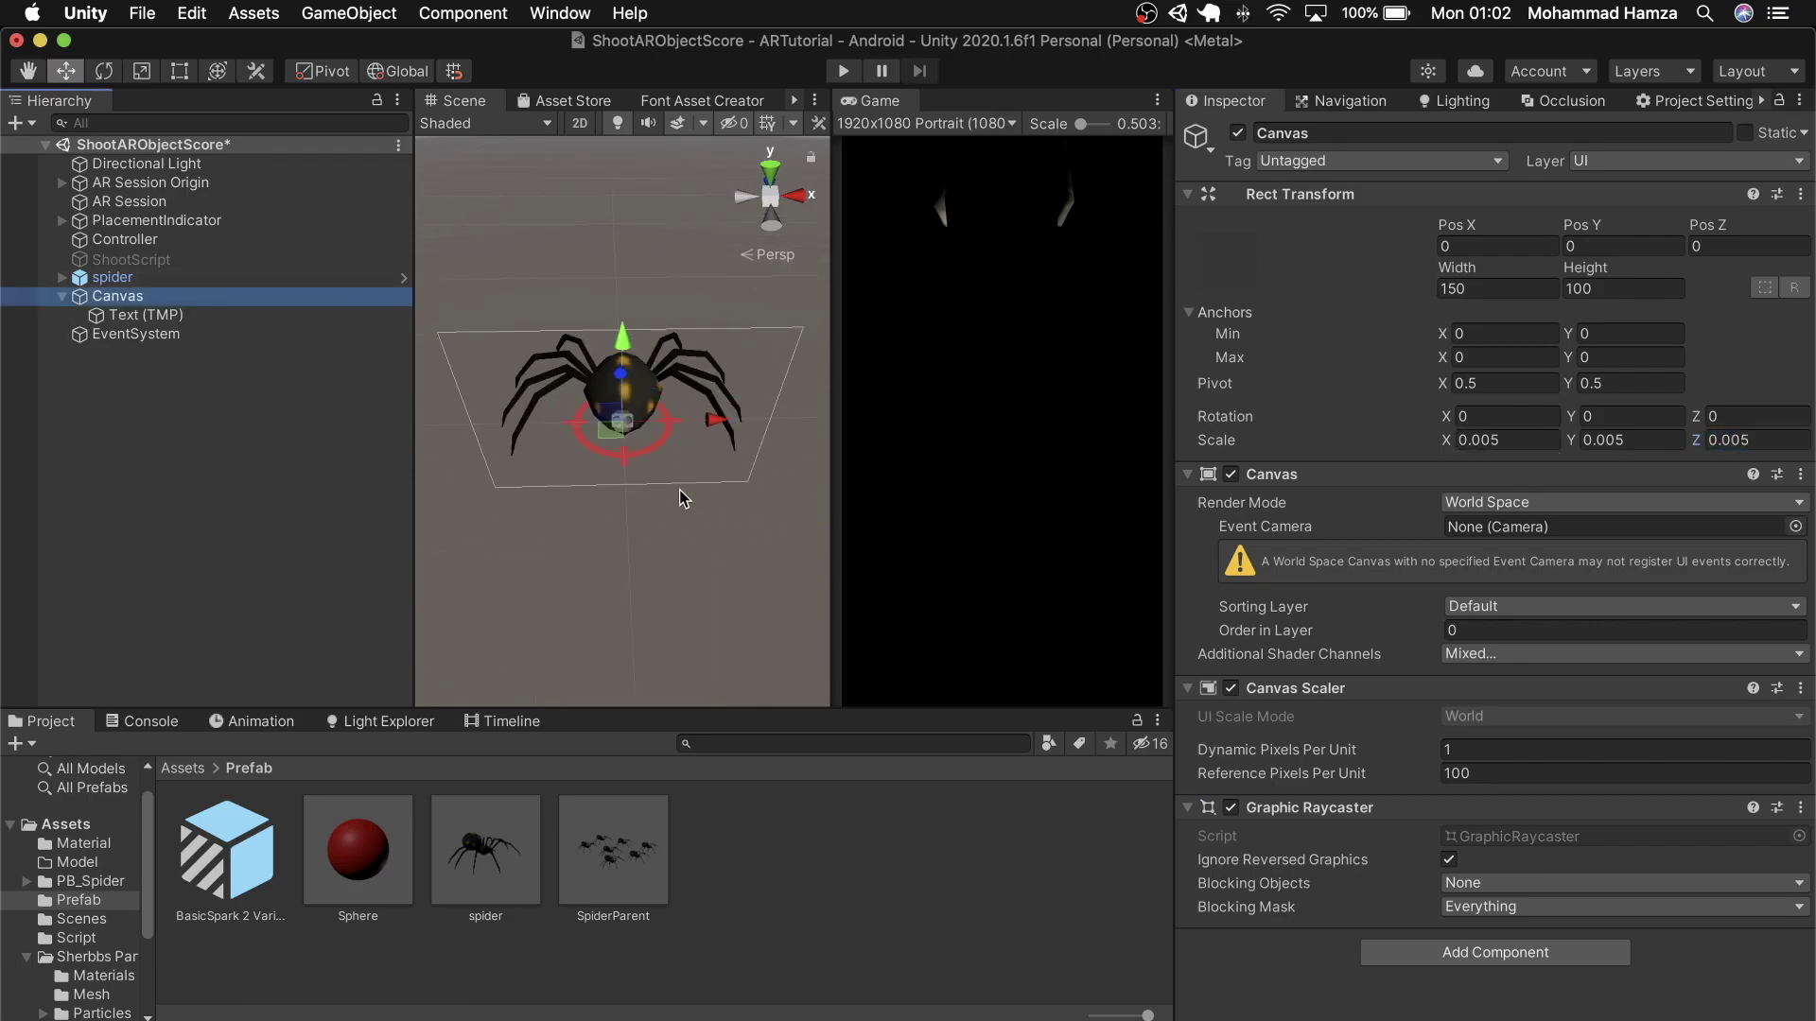
- Set the X and Y position of the canvas's text object to 0
click(784, 253)
click(784, 254)
right_drag(707, 605, 724, 536)
double_click(157, 313)
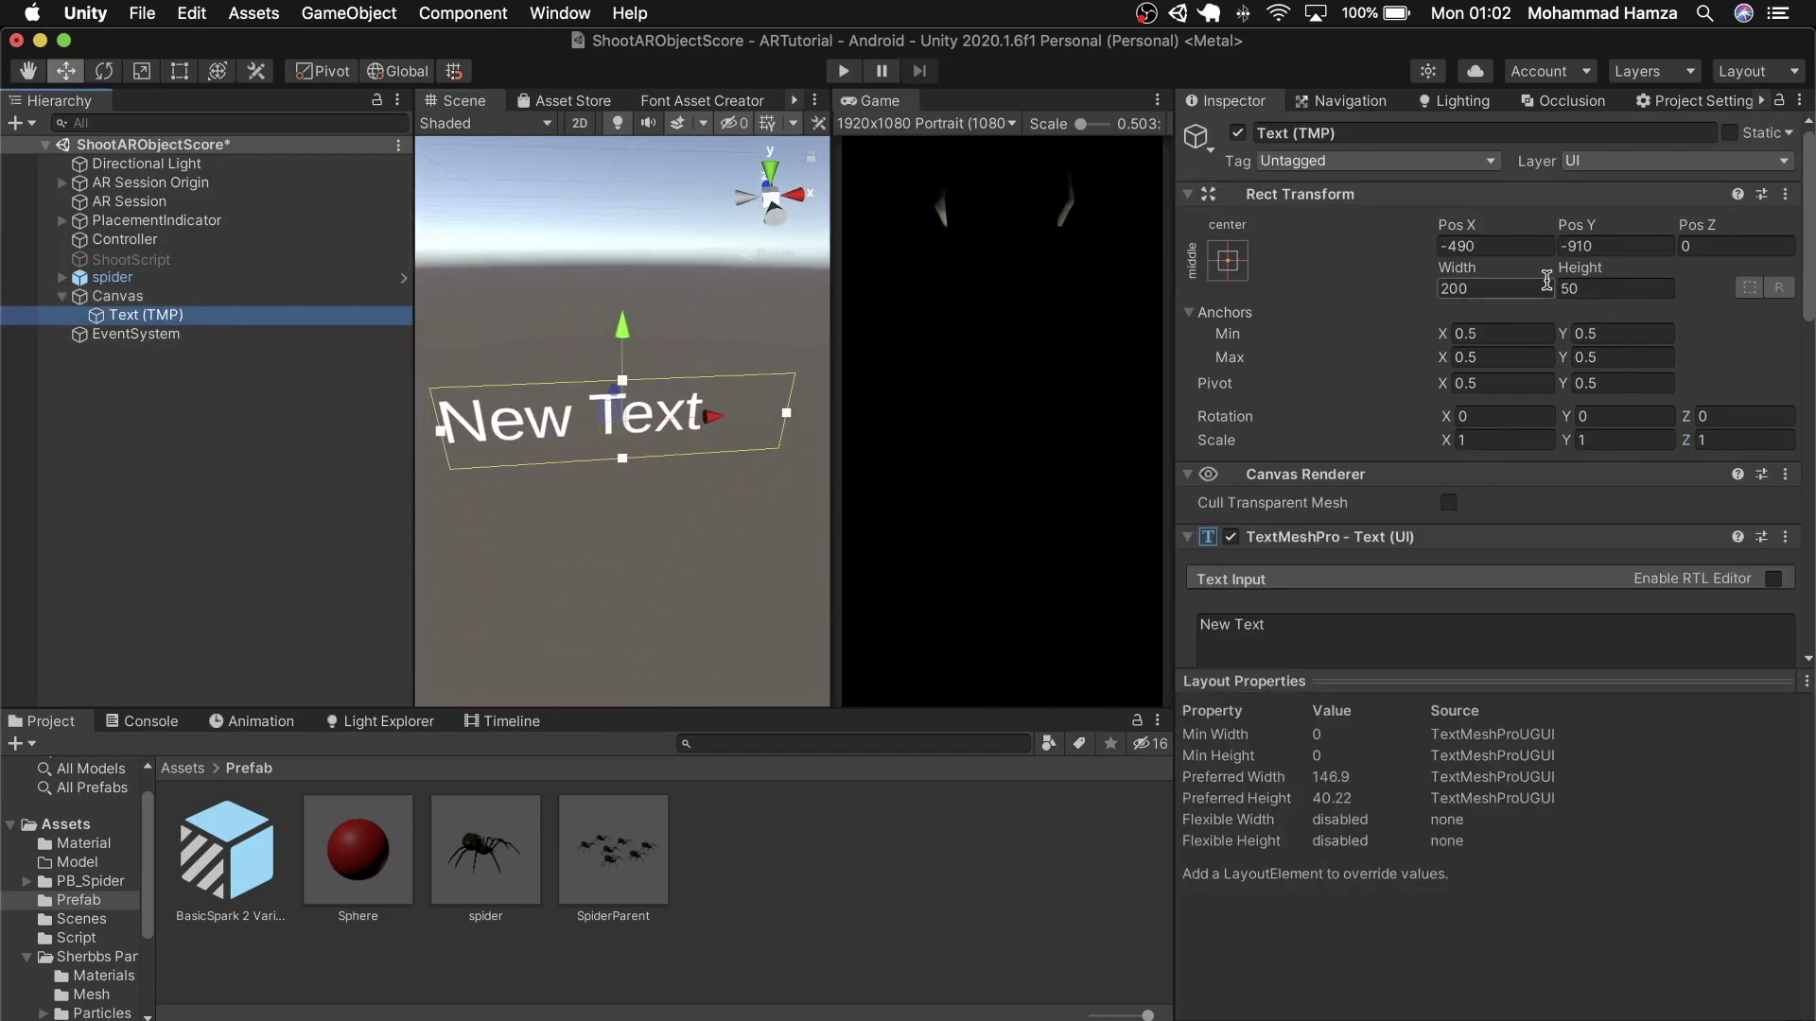
click(1517, 246)
text(0)
click(1605, 244)
text(0)
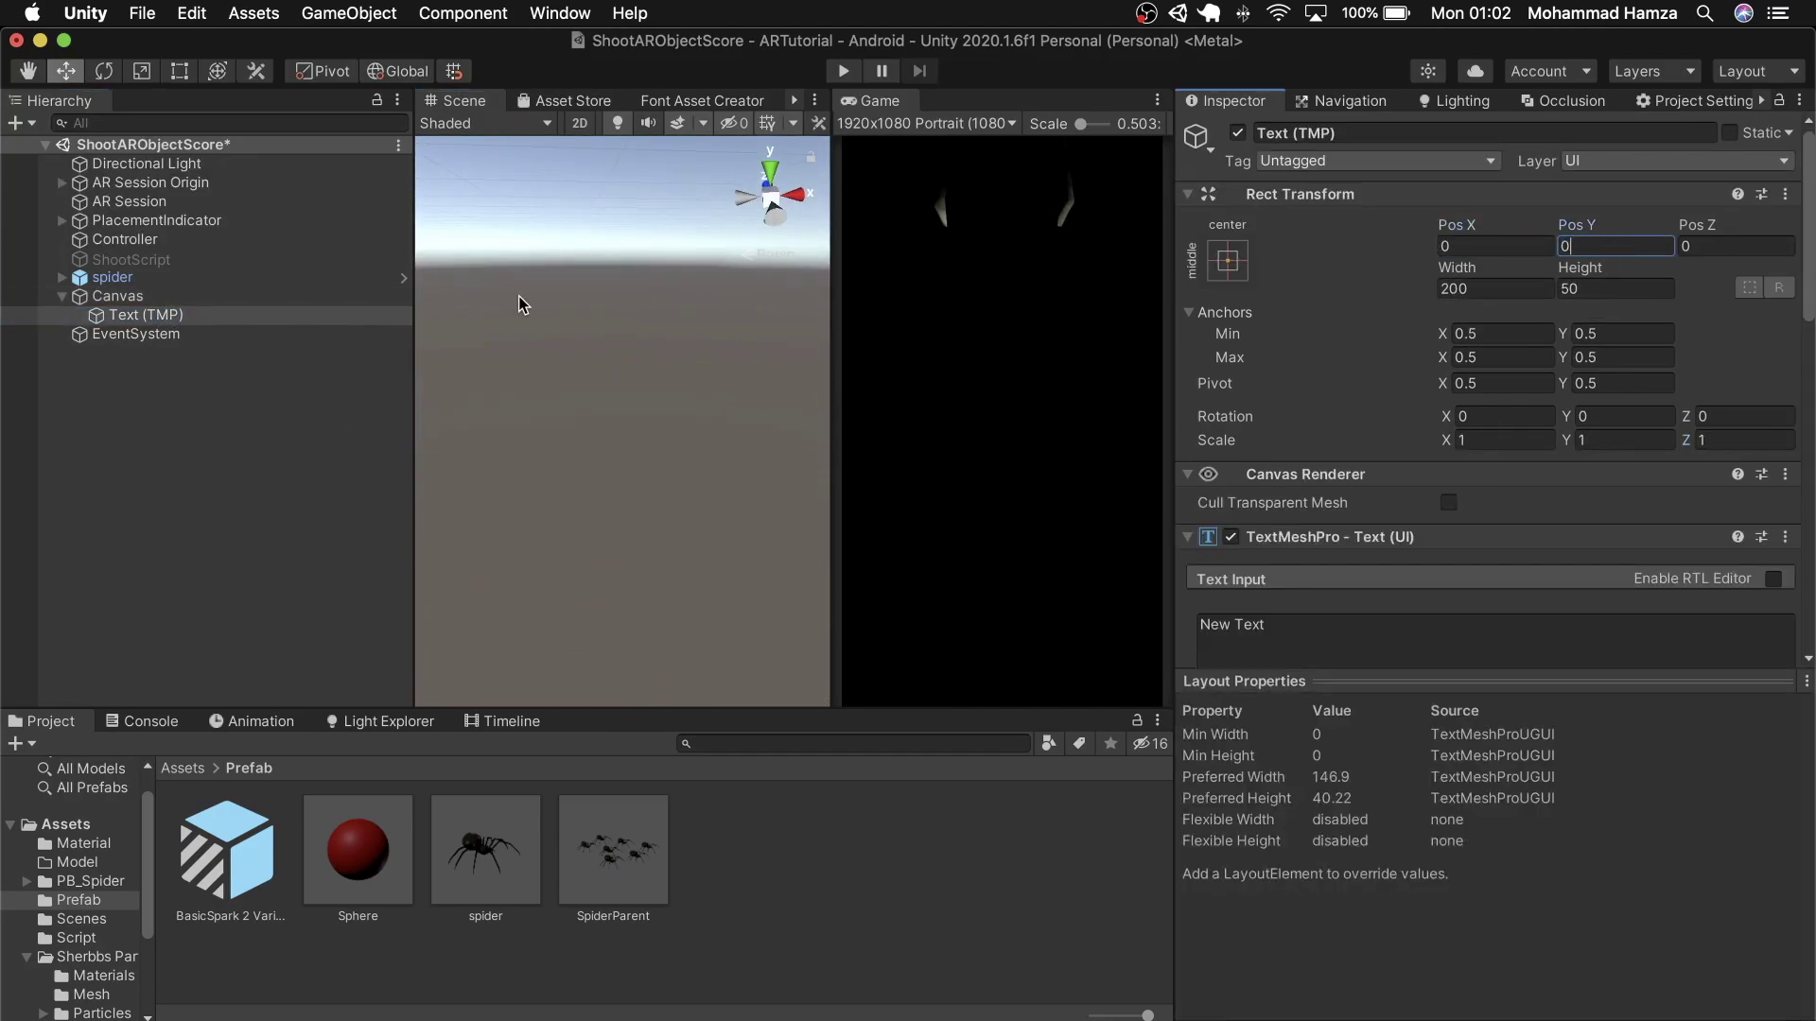
click(194, 316)
double_click(194, 316)
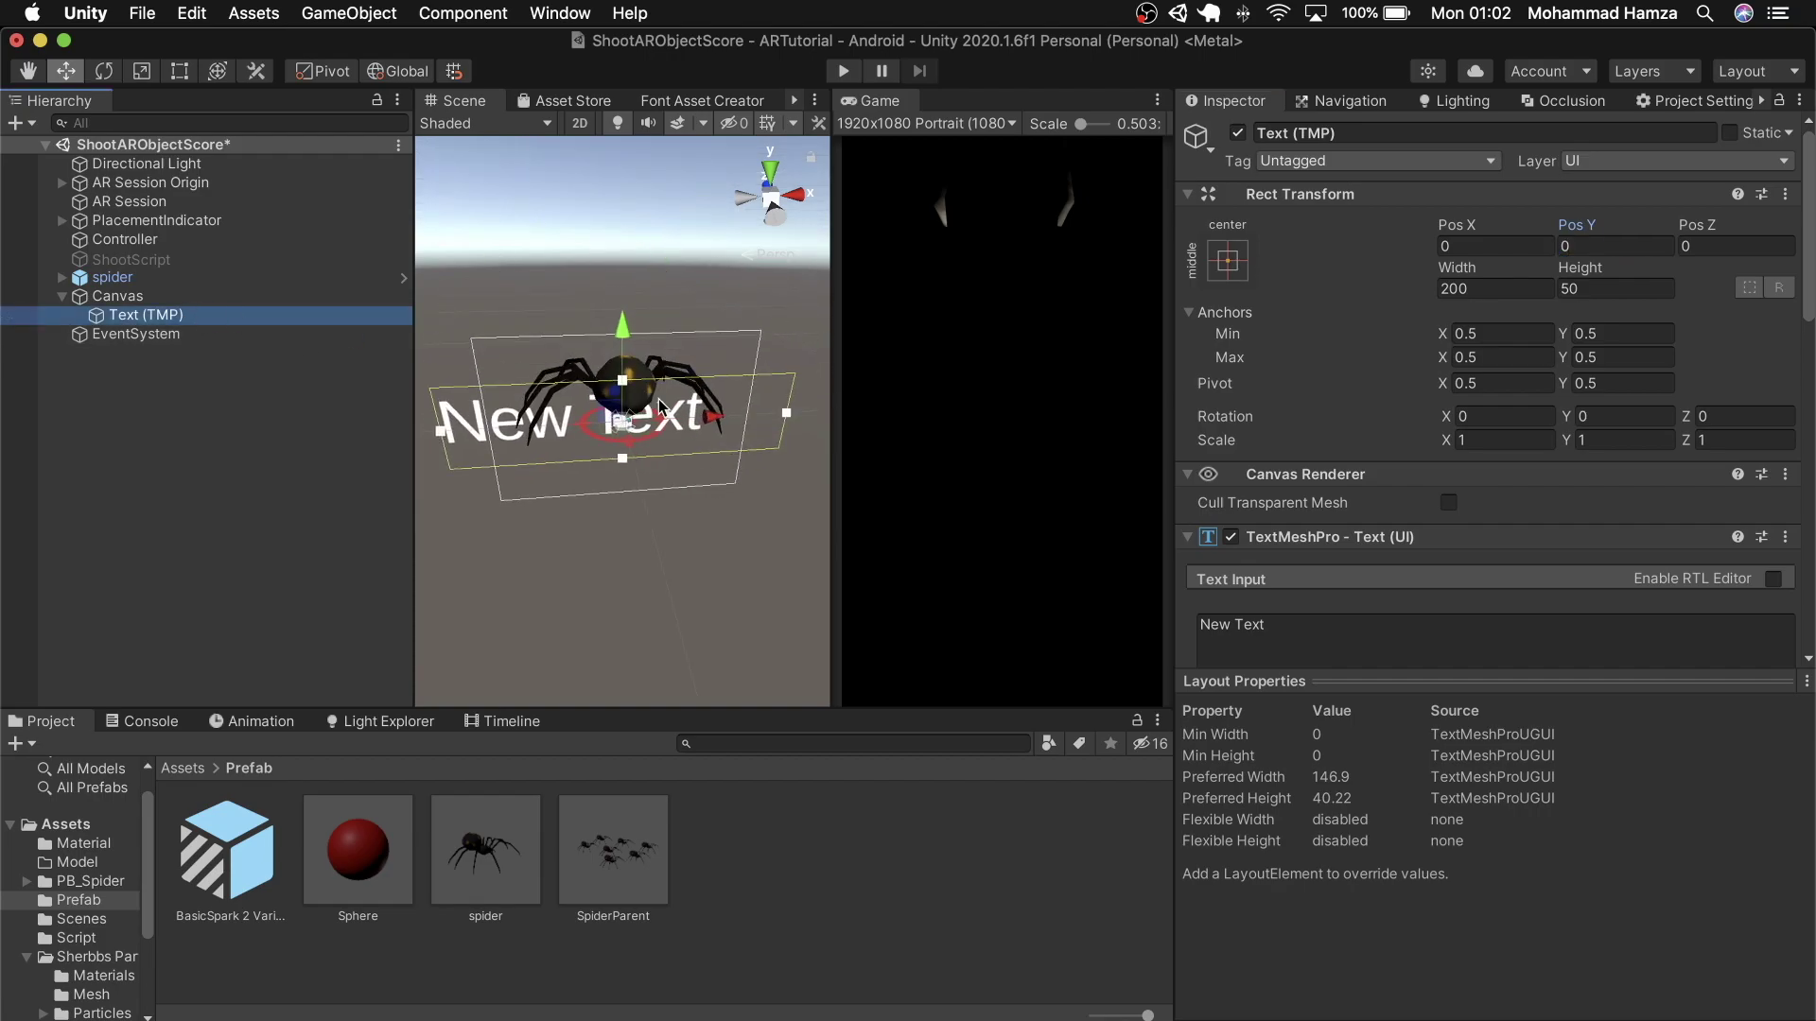
- Resize the text box in the 2D scene view to 150 by 100 so it fits the canvas outline
click(578, 124)
key(t)
drag(594, 372, 596, 323)
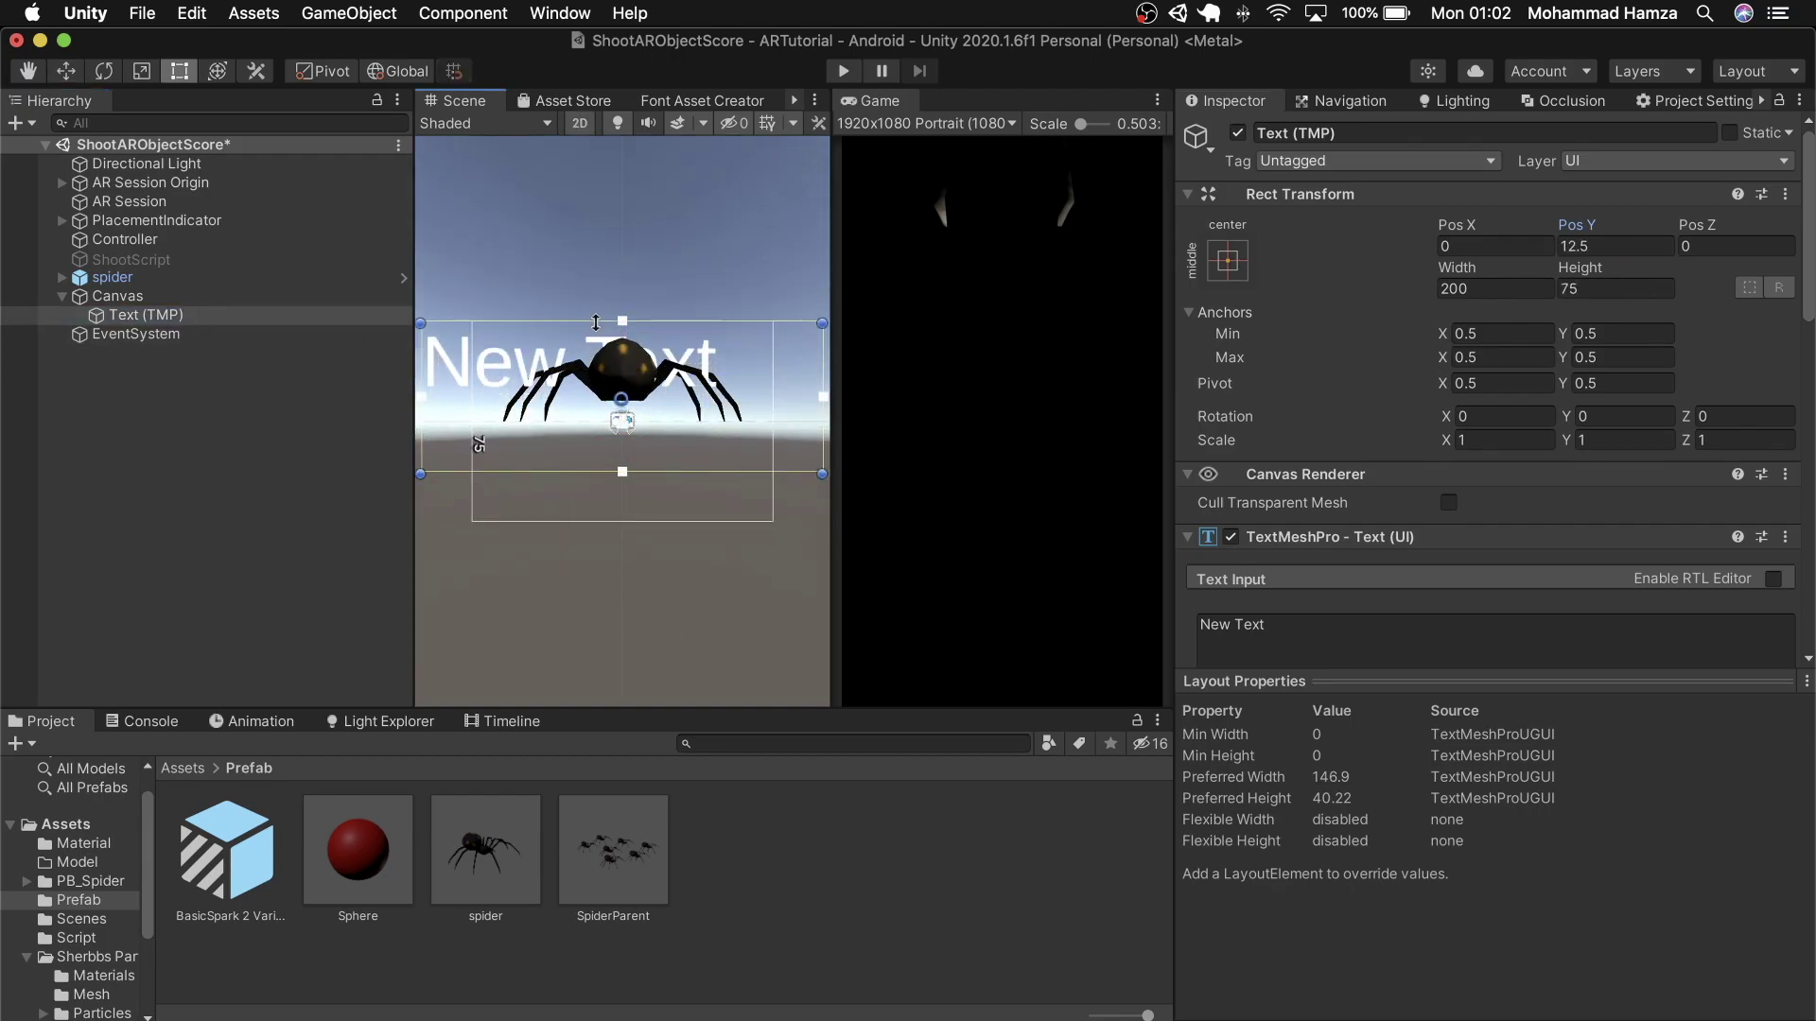
drag(587, 467, 577, 520)
drag(445, 464, 494, 463)
middle_drag(634, 452, 615, 394)
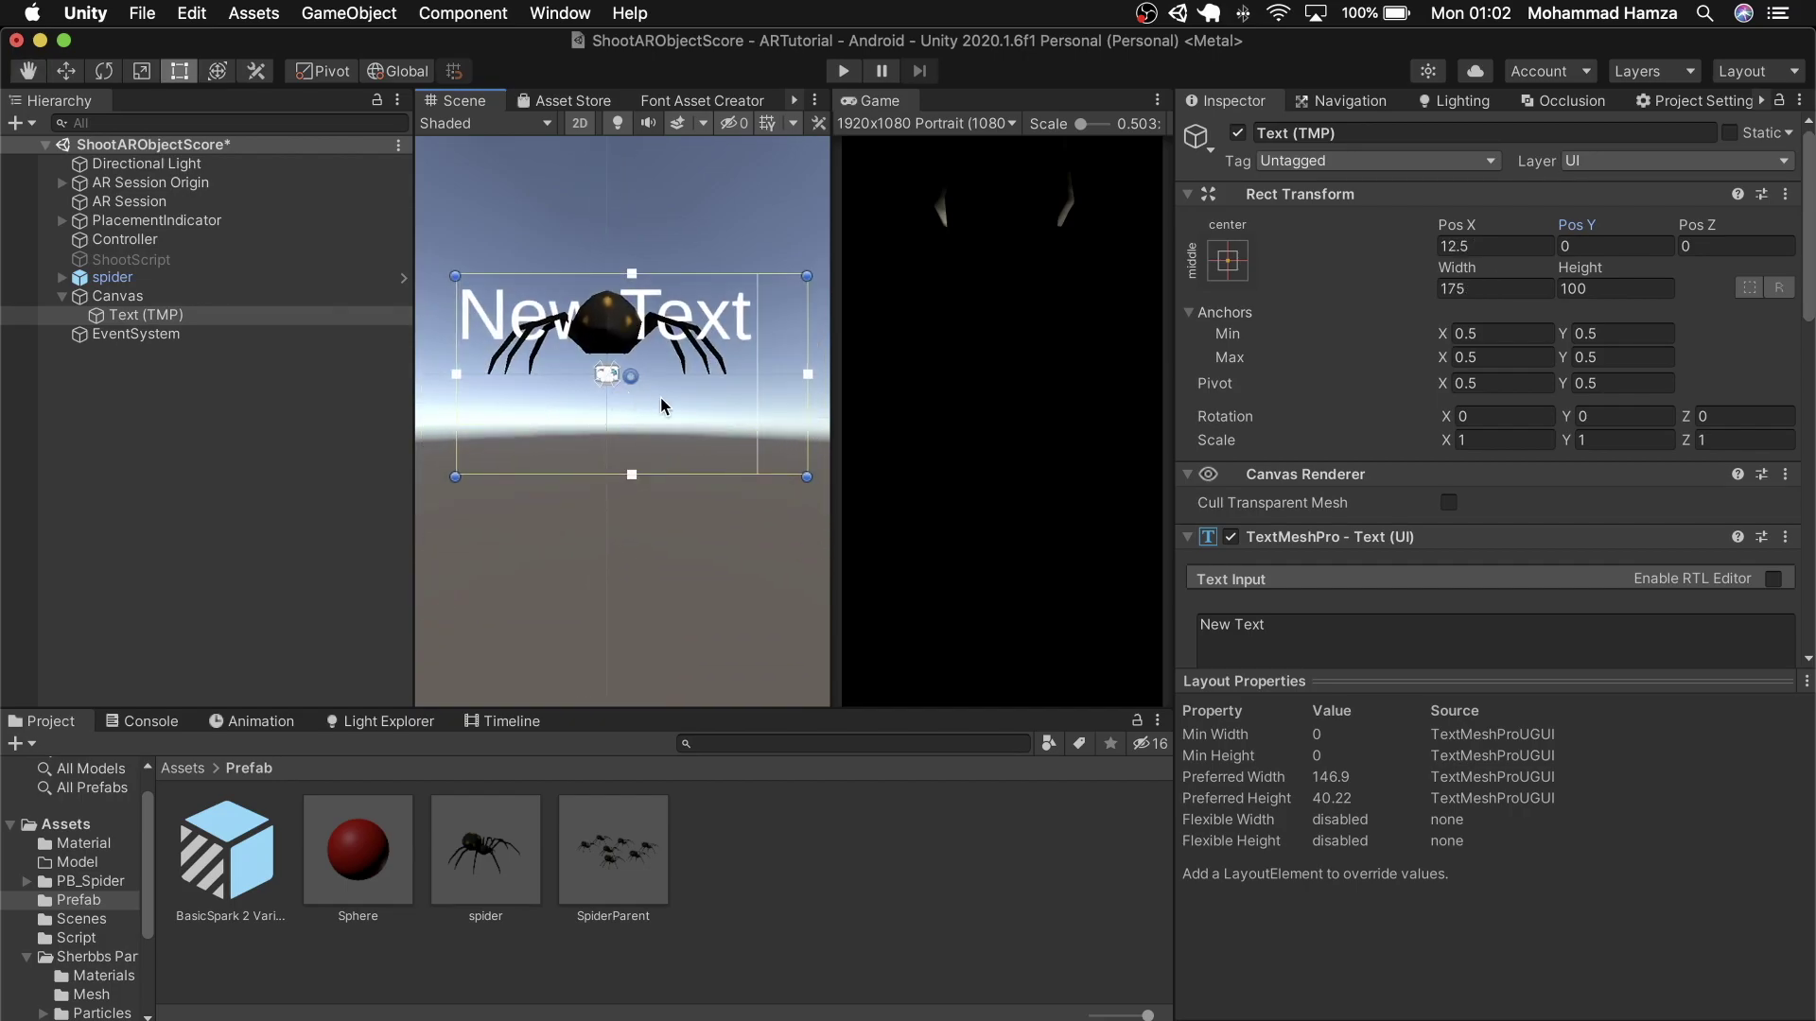
drag(802, 398, 752, 393)
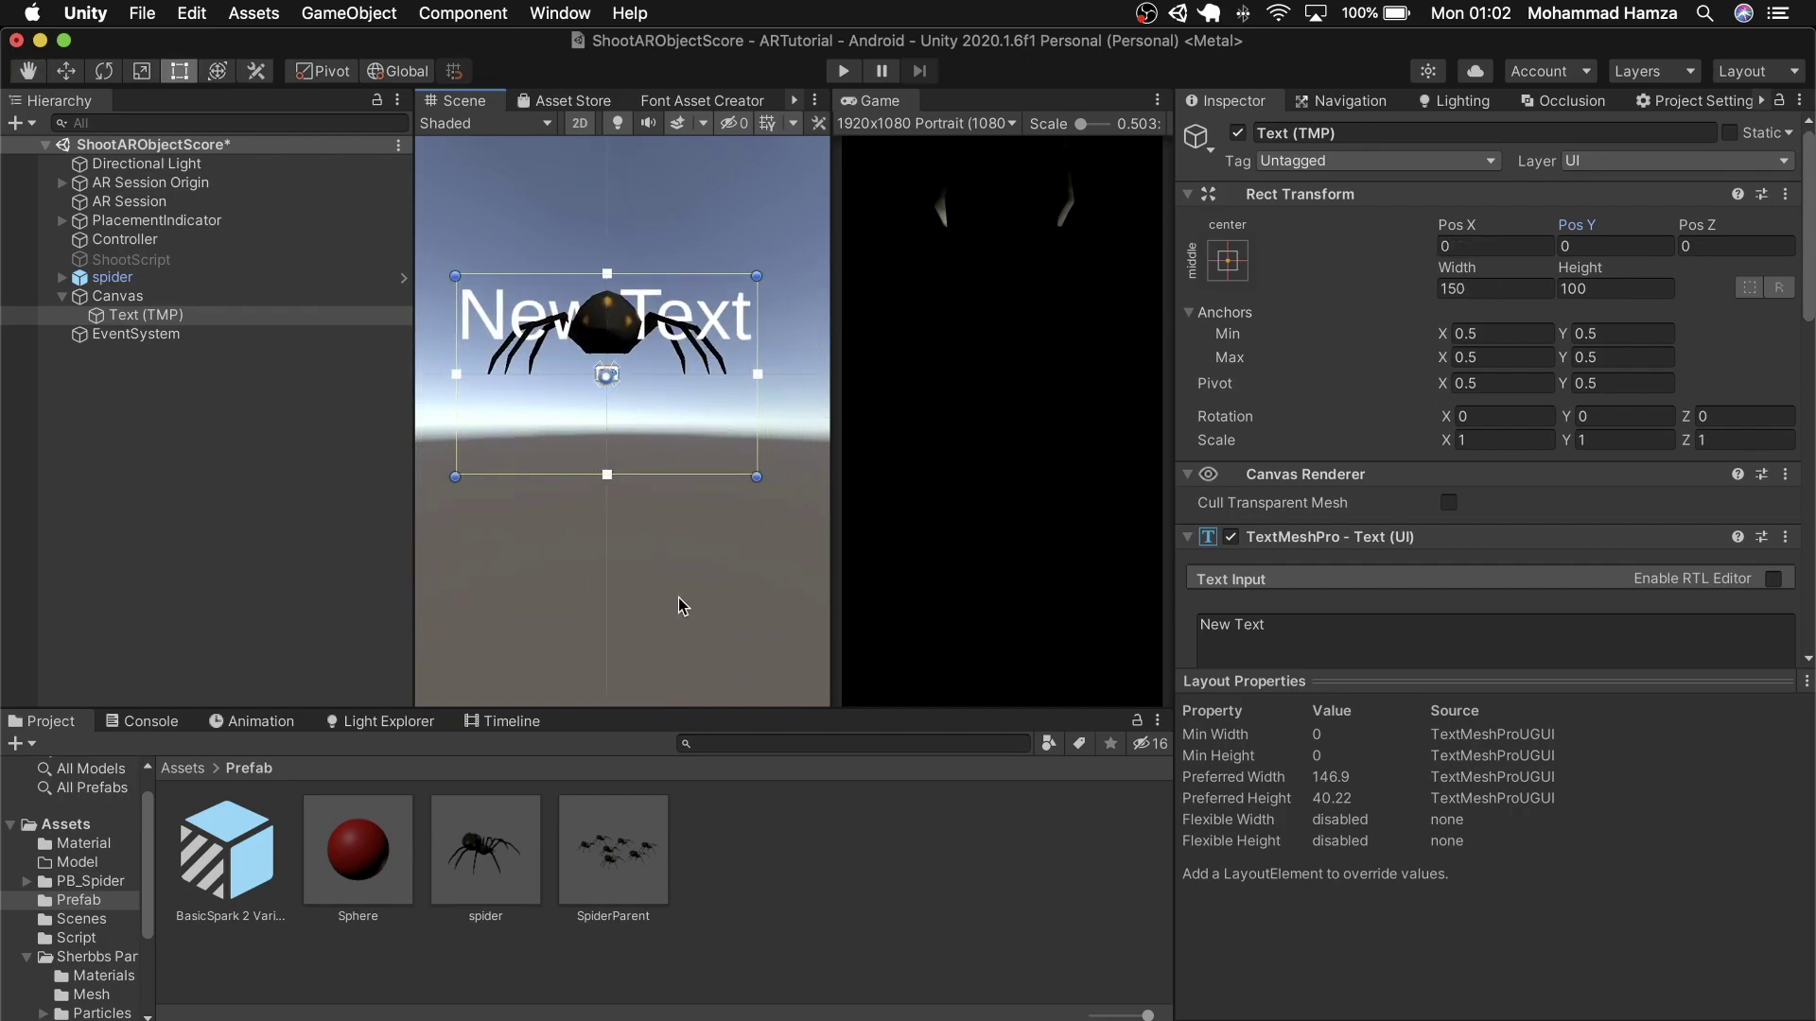
- Align the text to the center horizontally and to the middle vertically
scroll(1607, 397, down, 10)
scroll(1637, 345, up, 3)
click(1481, 322)
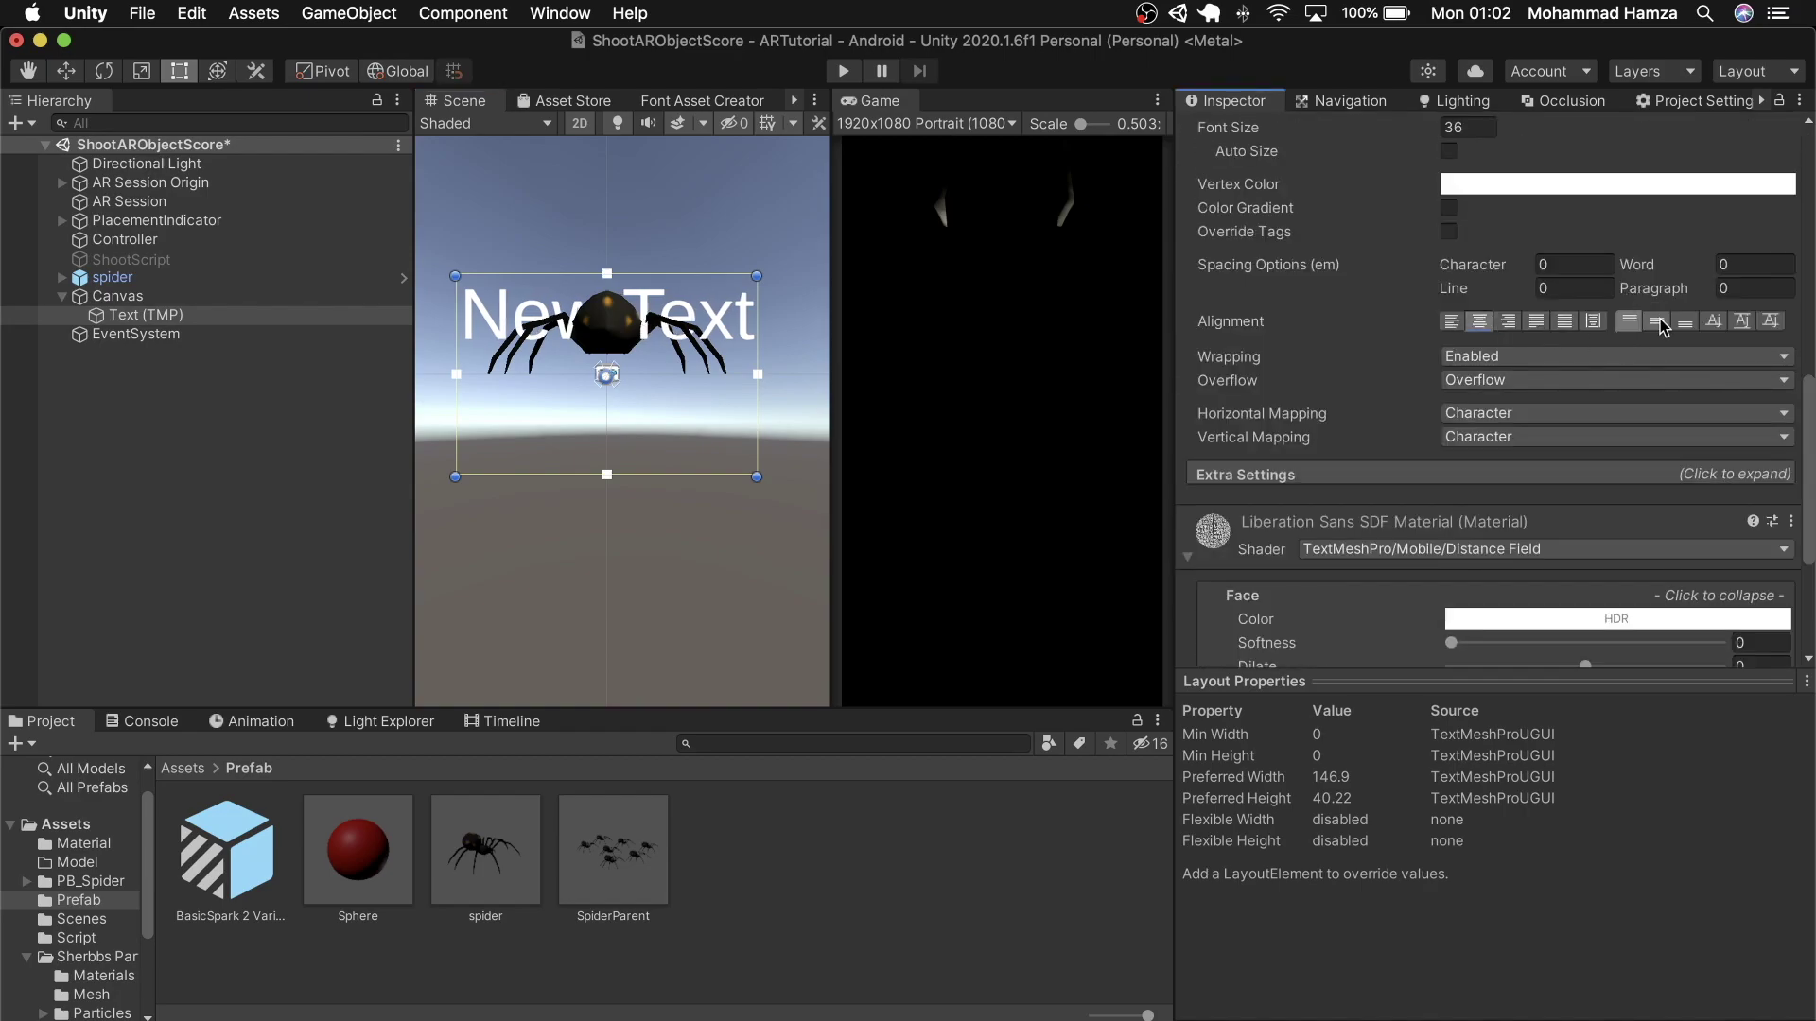
click(1656, 322)
- Replace the text object's content with +5
scroll(1513, 360, up, 10)
scroll(1459, 362, down, 3)
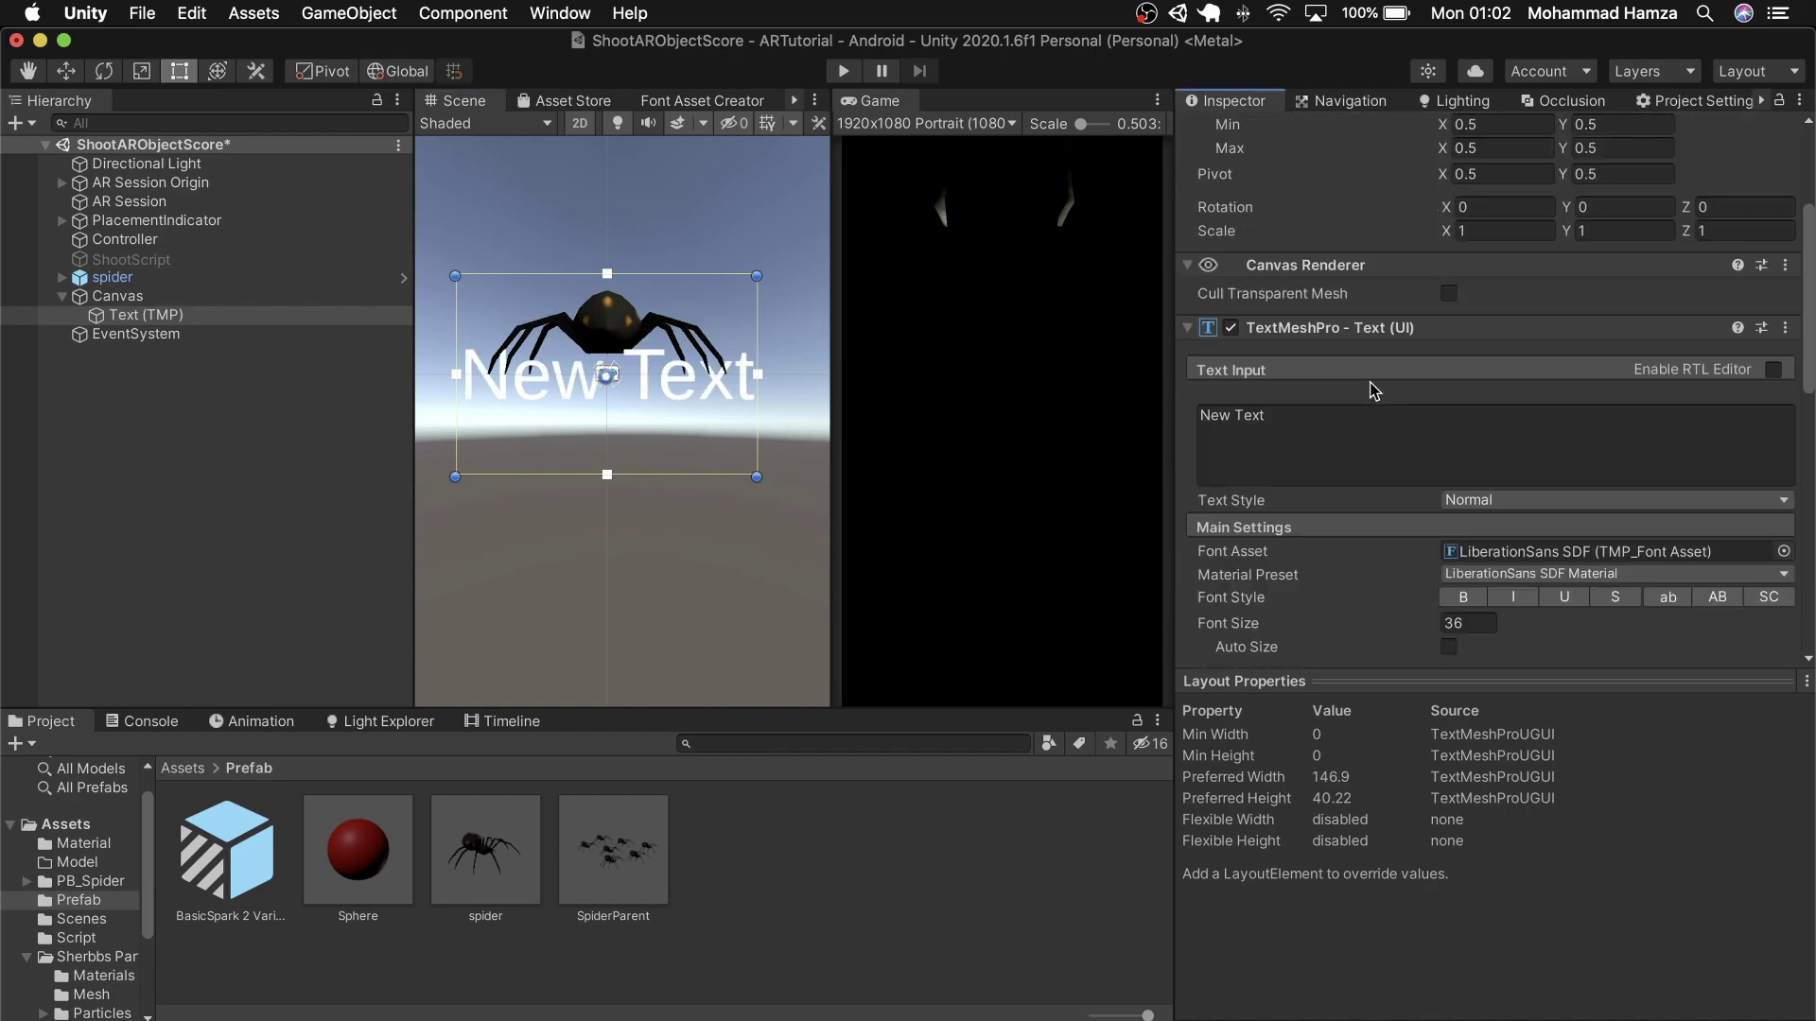
click(1317, 426)
key(BackSpace)
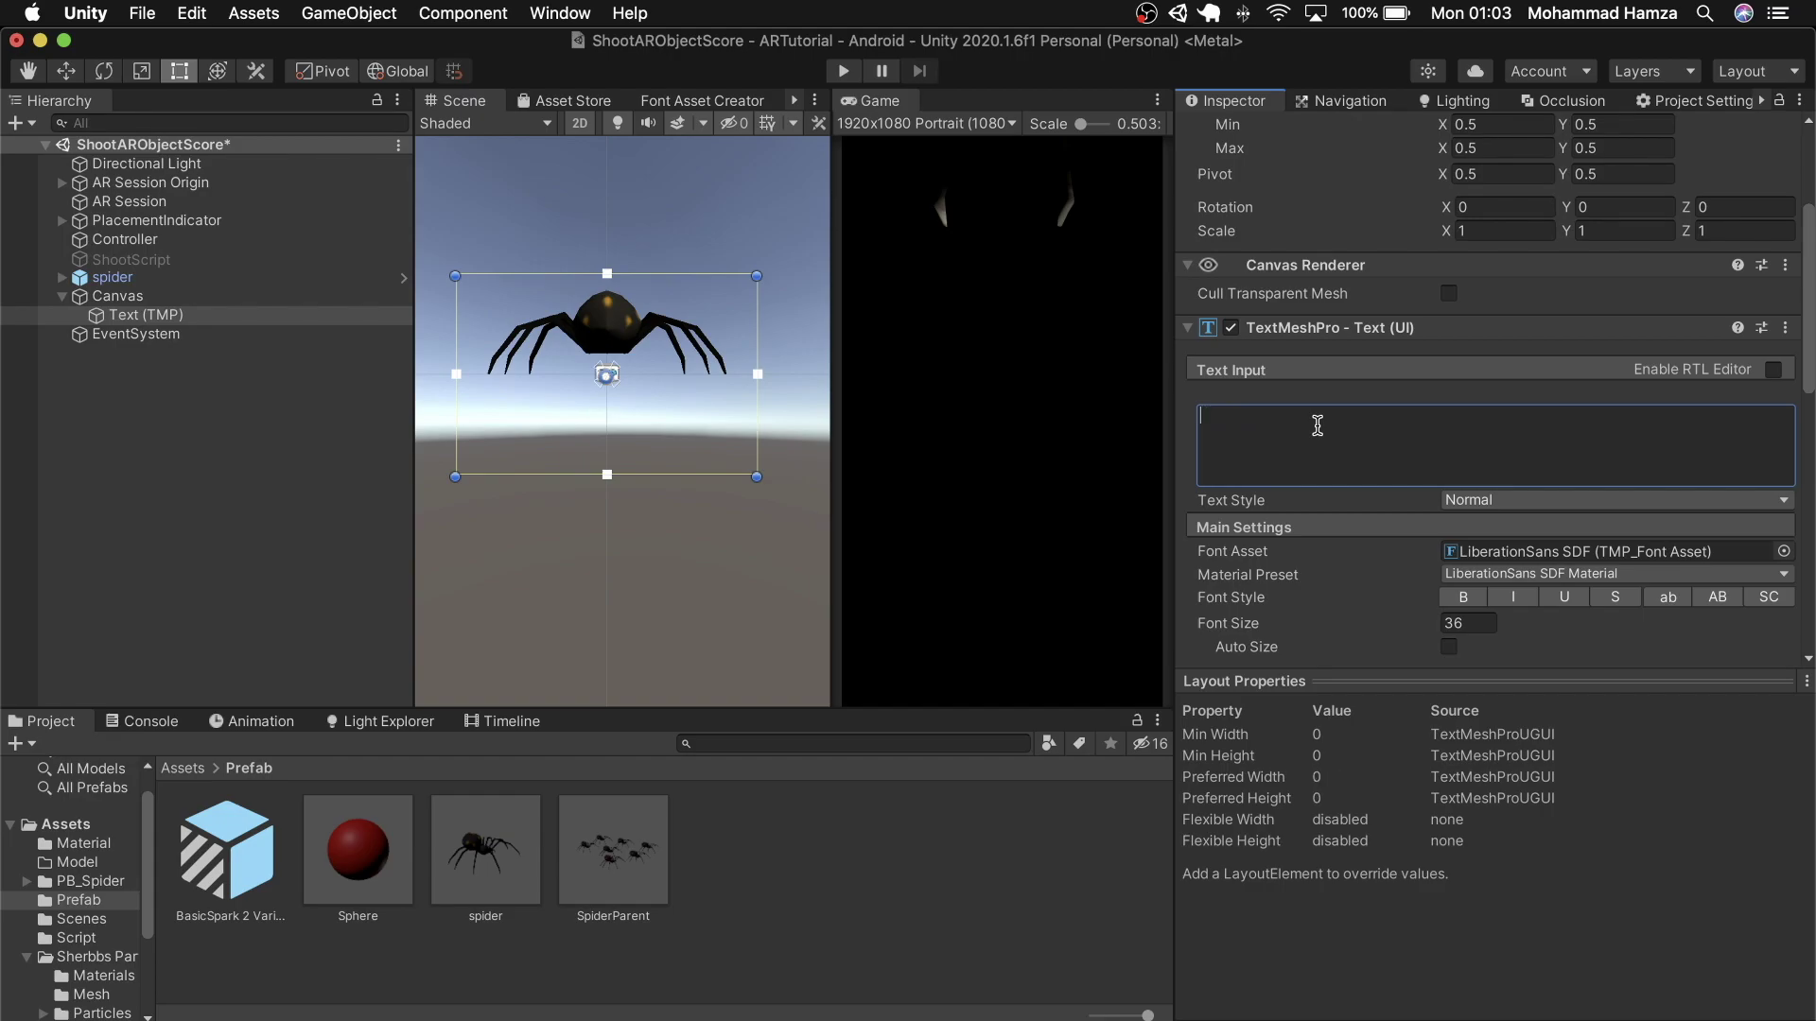
text(+5)
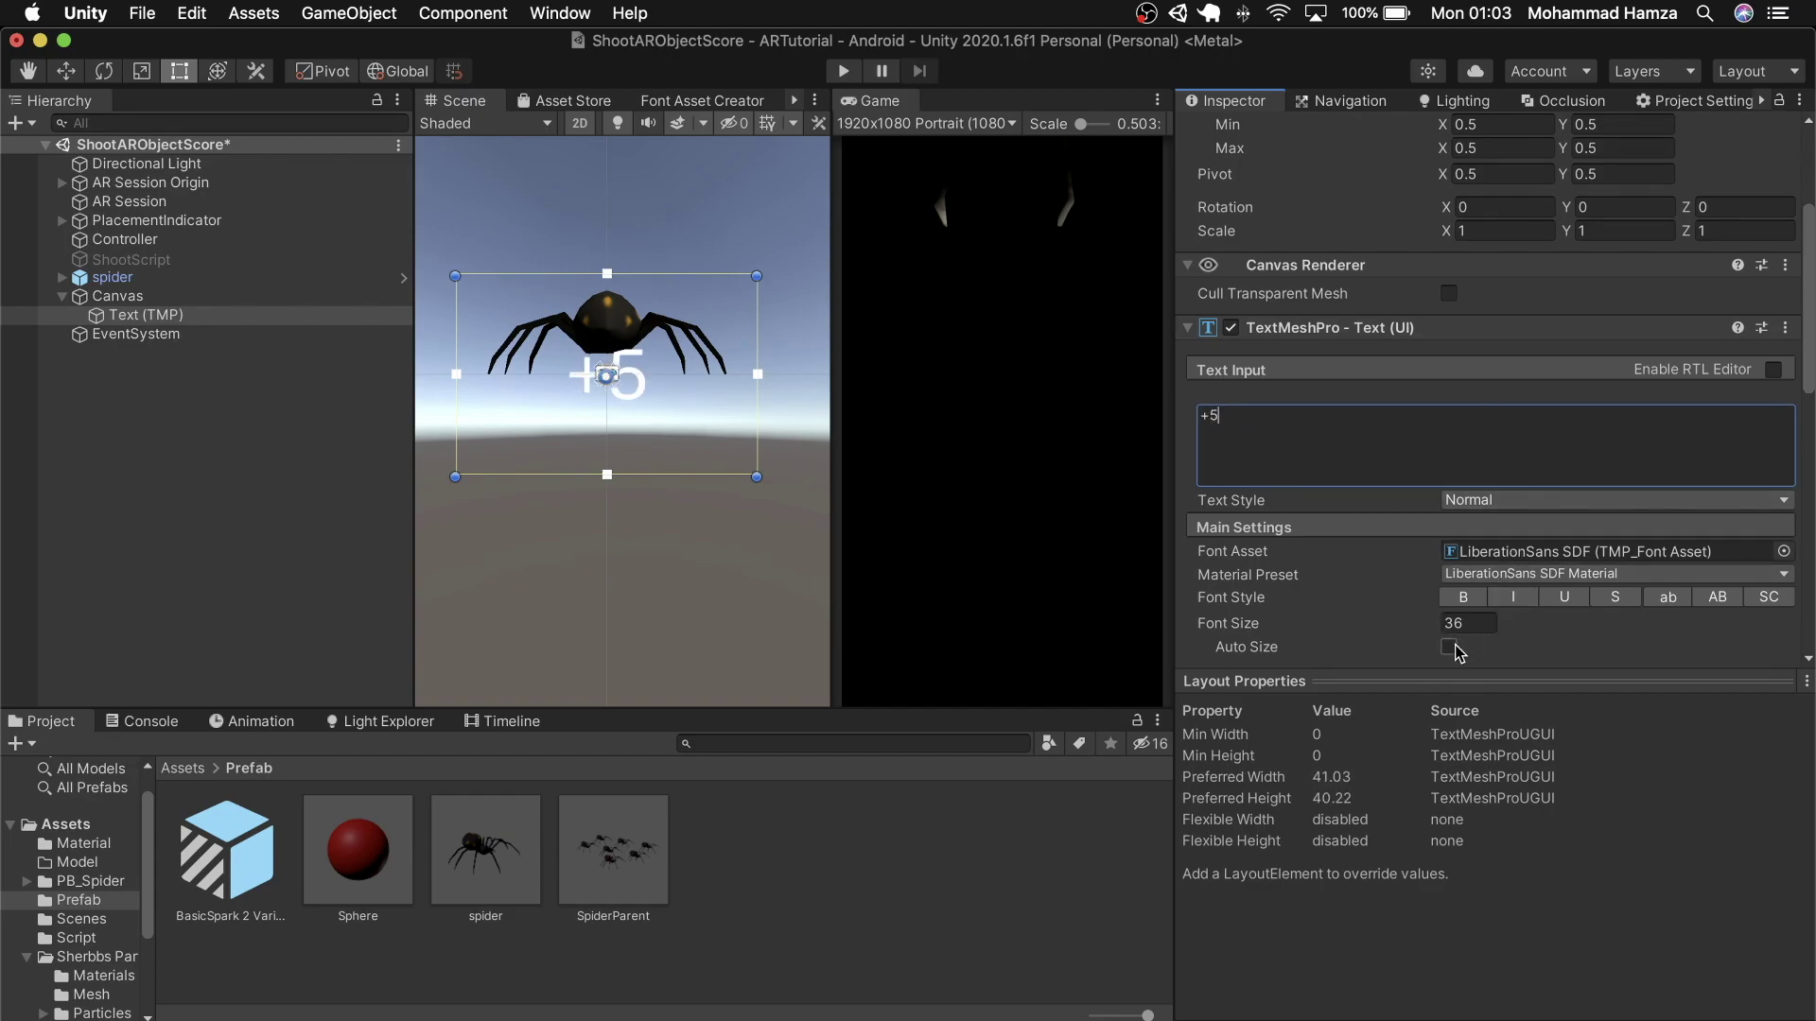
- Set the +5 text's vertex color to bright green, hexadecimal 3DFF00
scroll(1484, 621, down, 4)
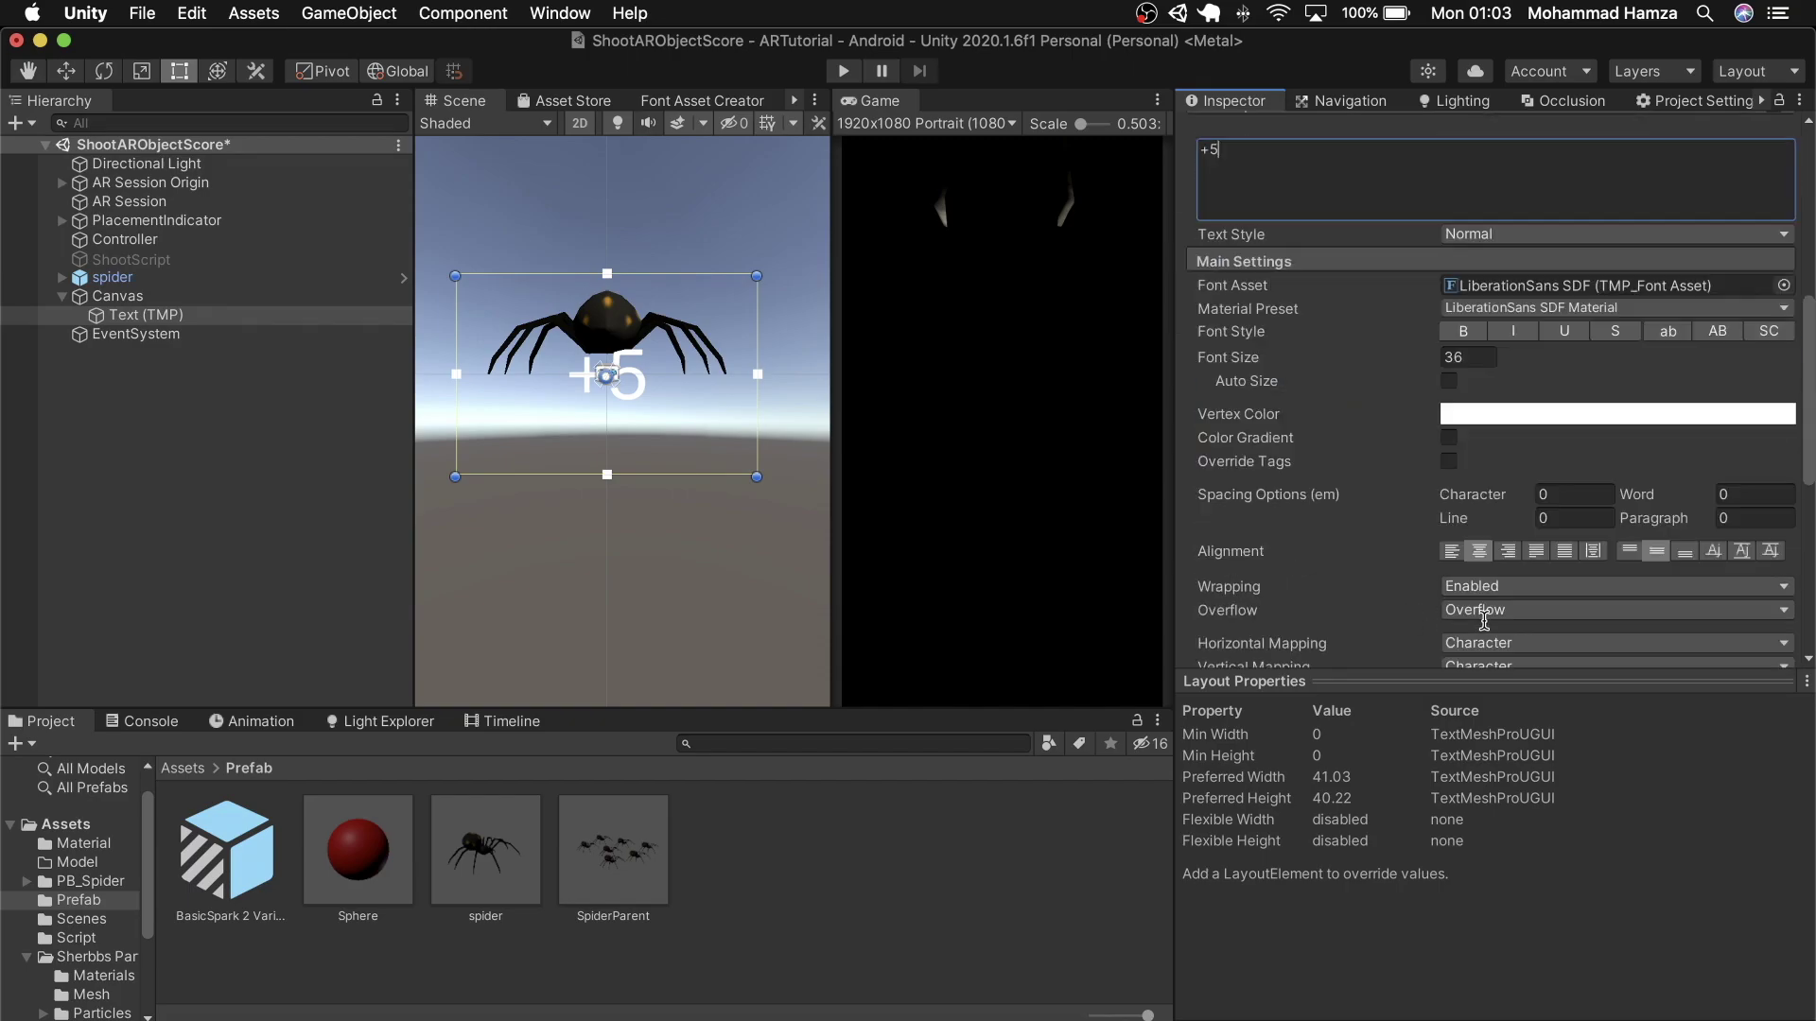
click(1562, 417)
click(1648, 492)
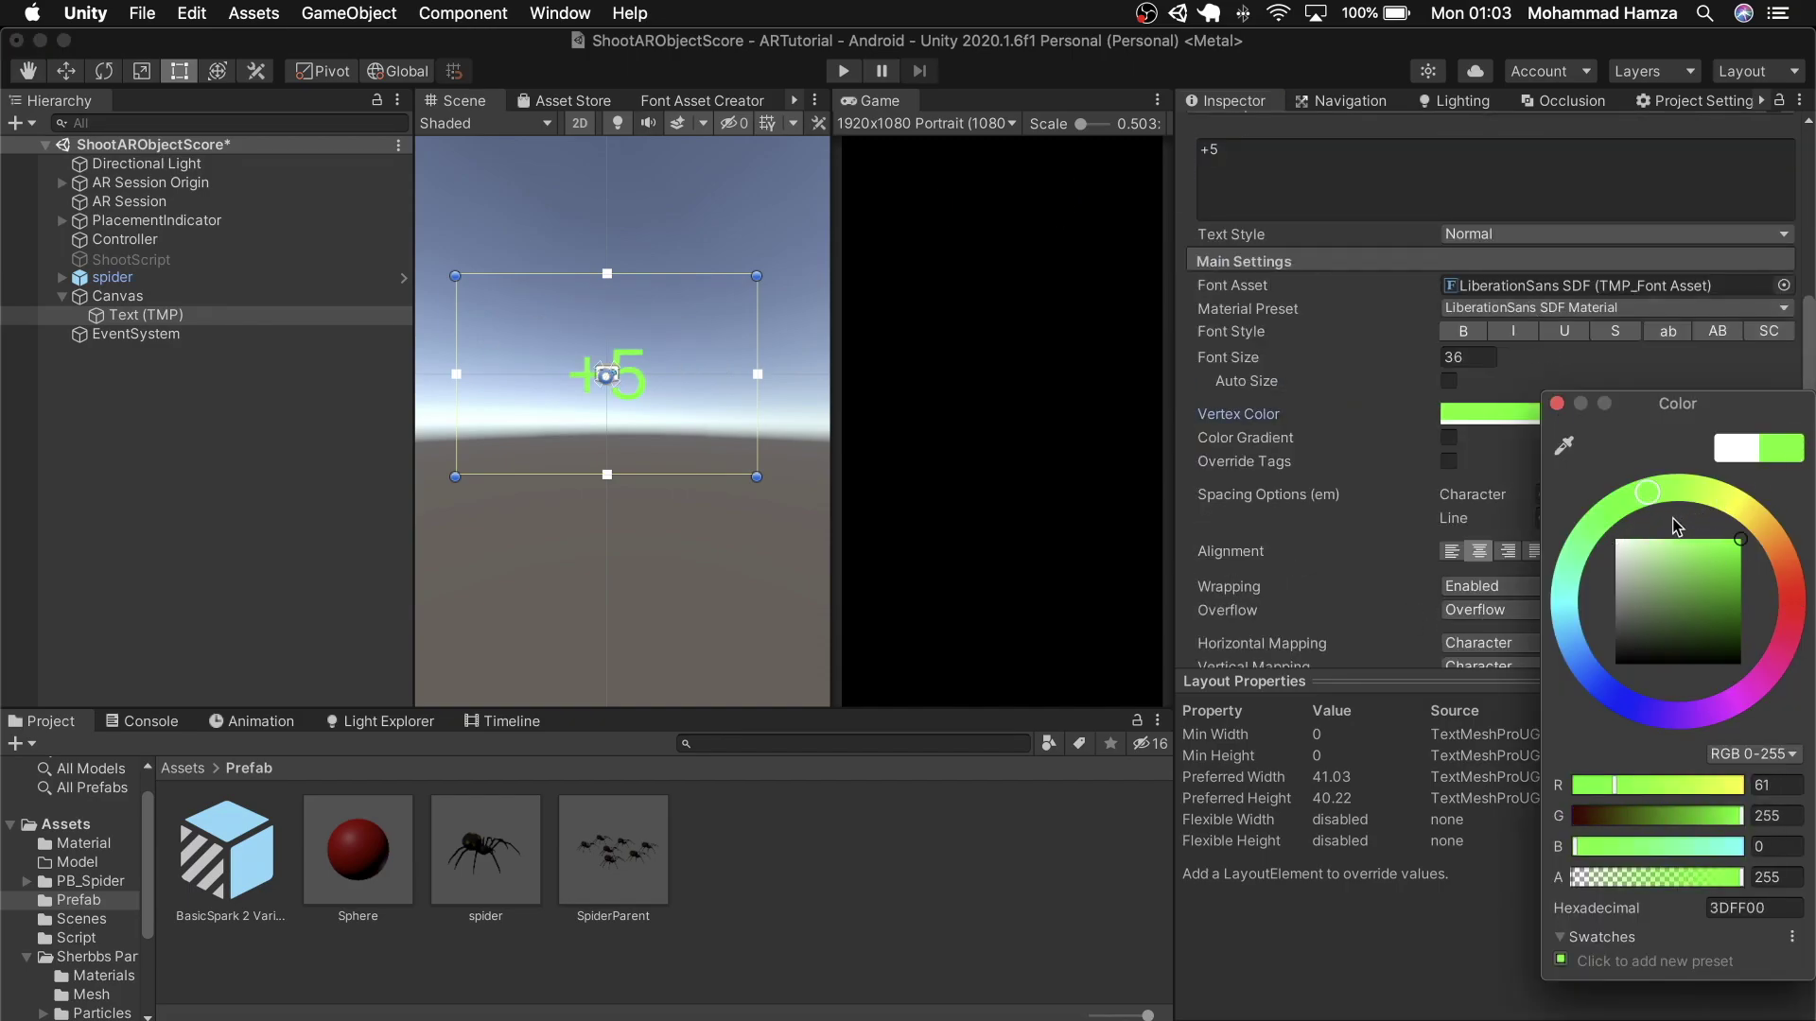
- Return the scene view to 3D and save the ShootARObjectScore scene
click(142, 298)
click(153, 279)
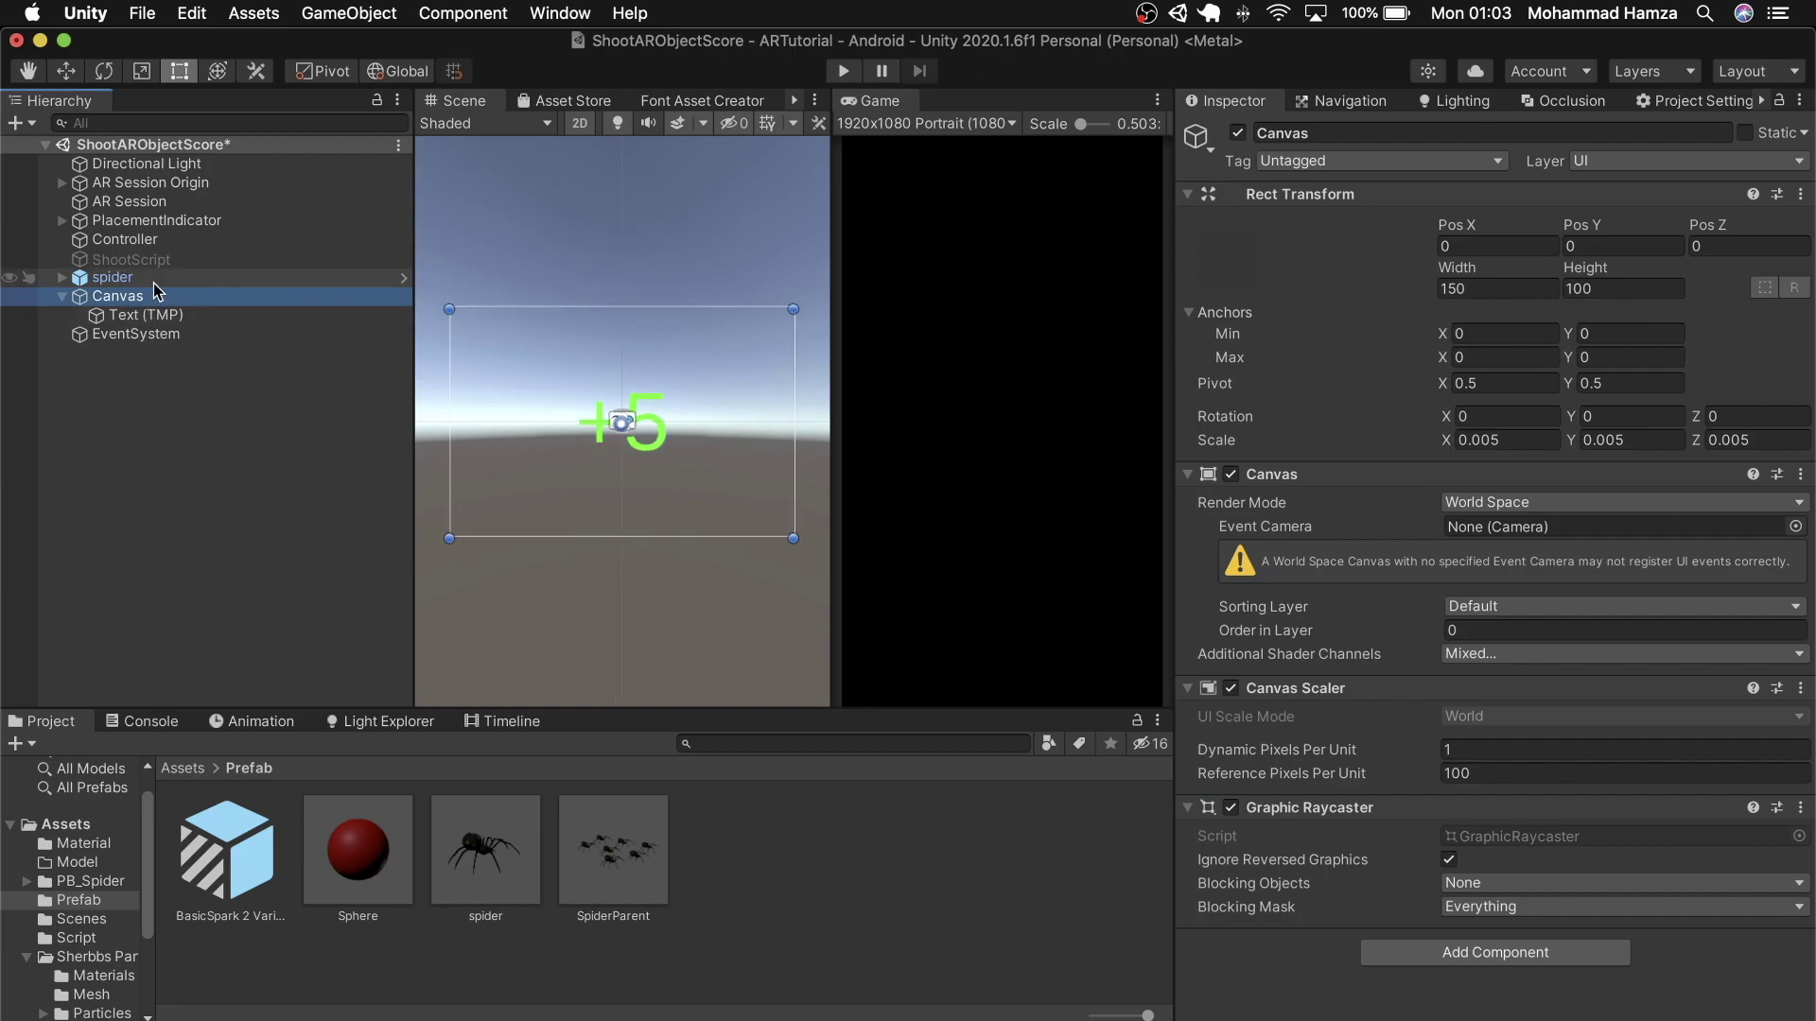
click(172, 379)
click(580, 124)
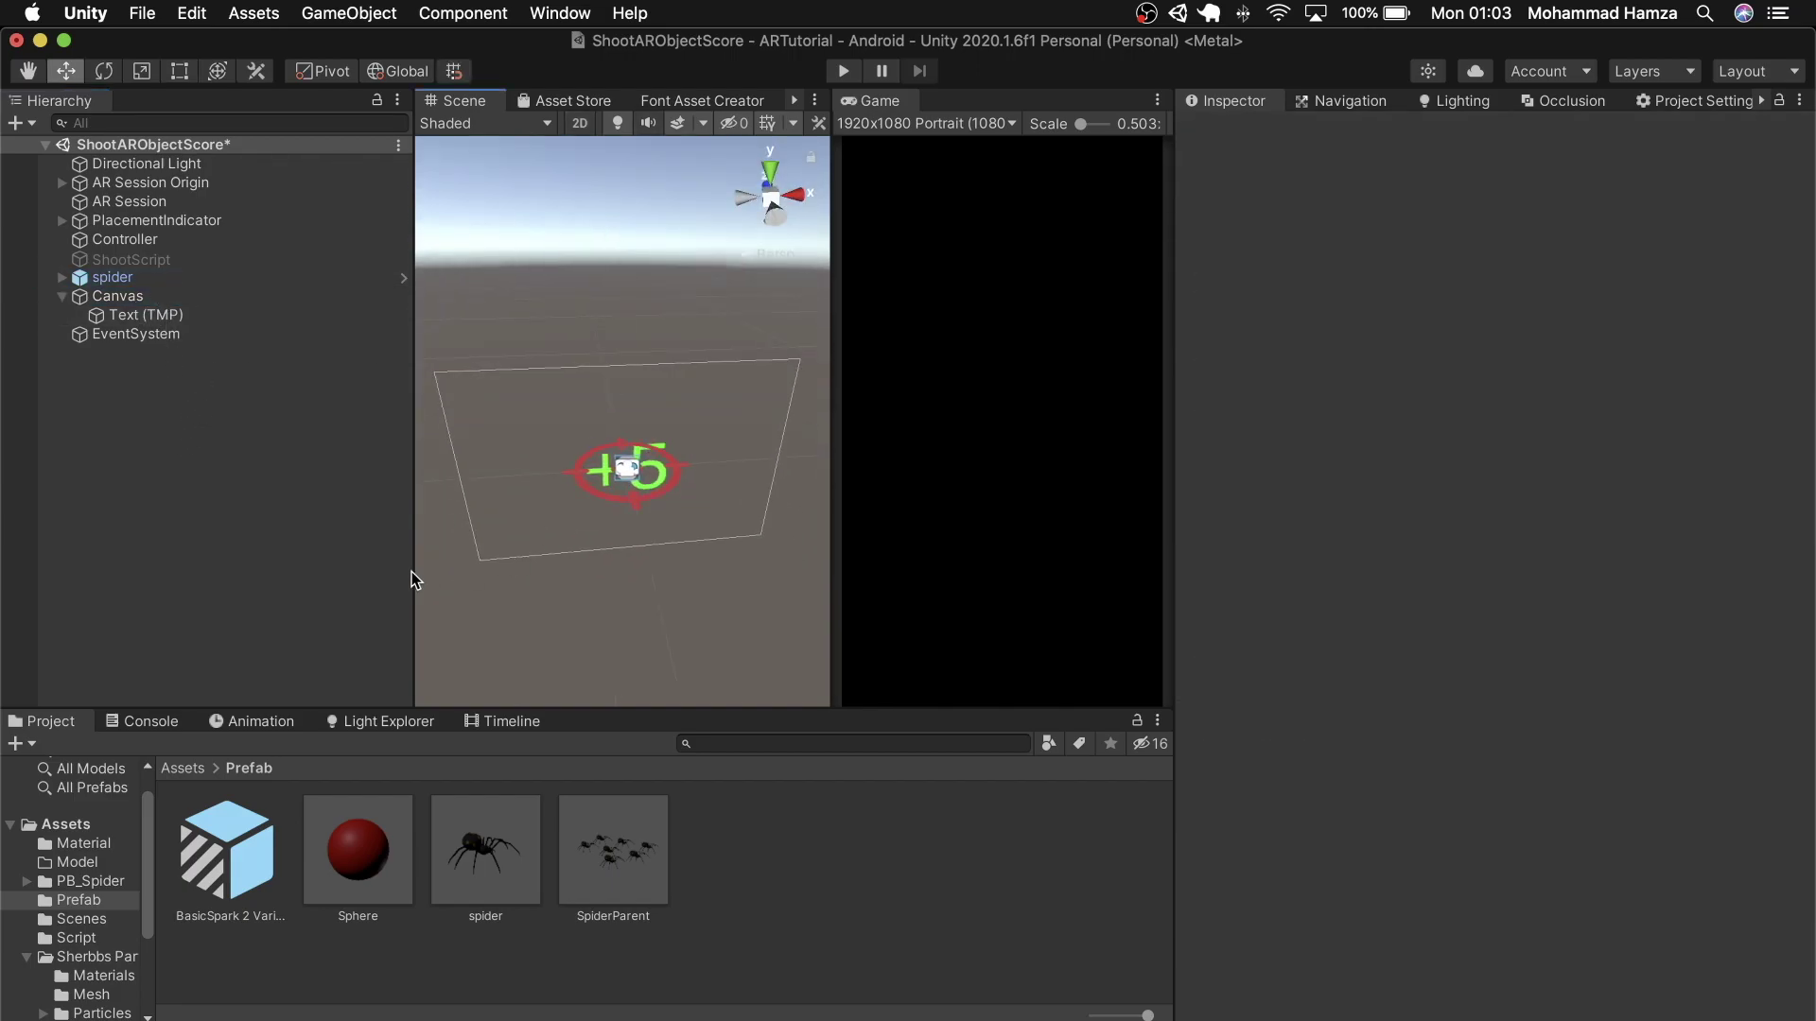
click(68, 279)
click(104, 296)
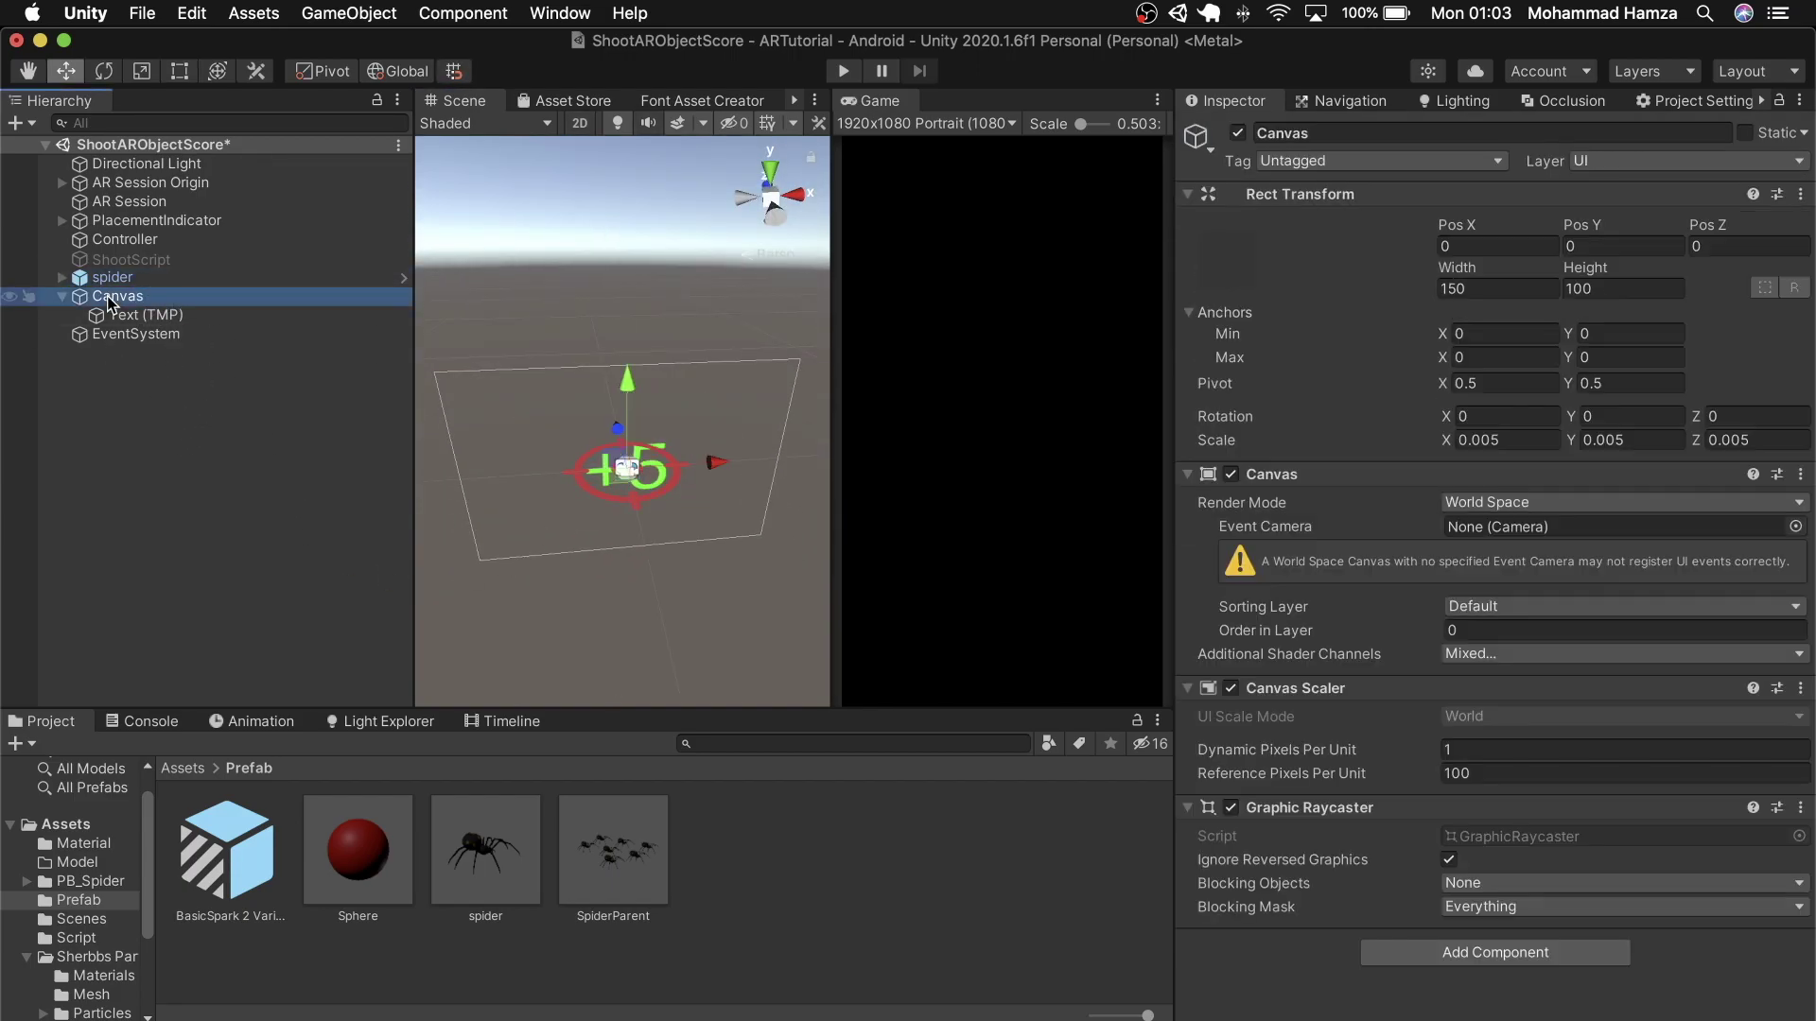
key(f)
right_click(236, 144)
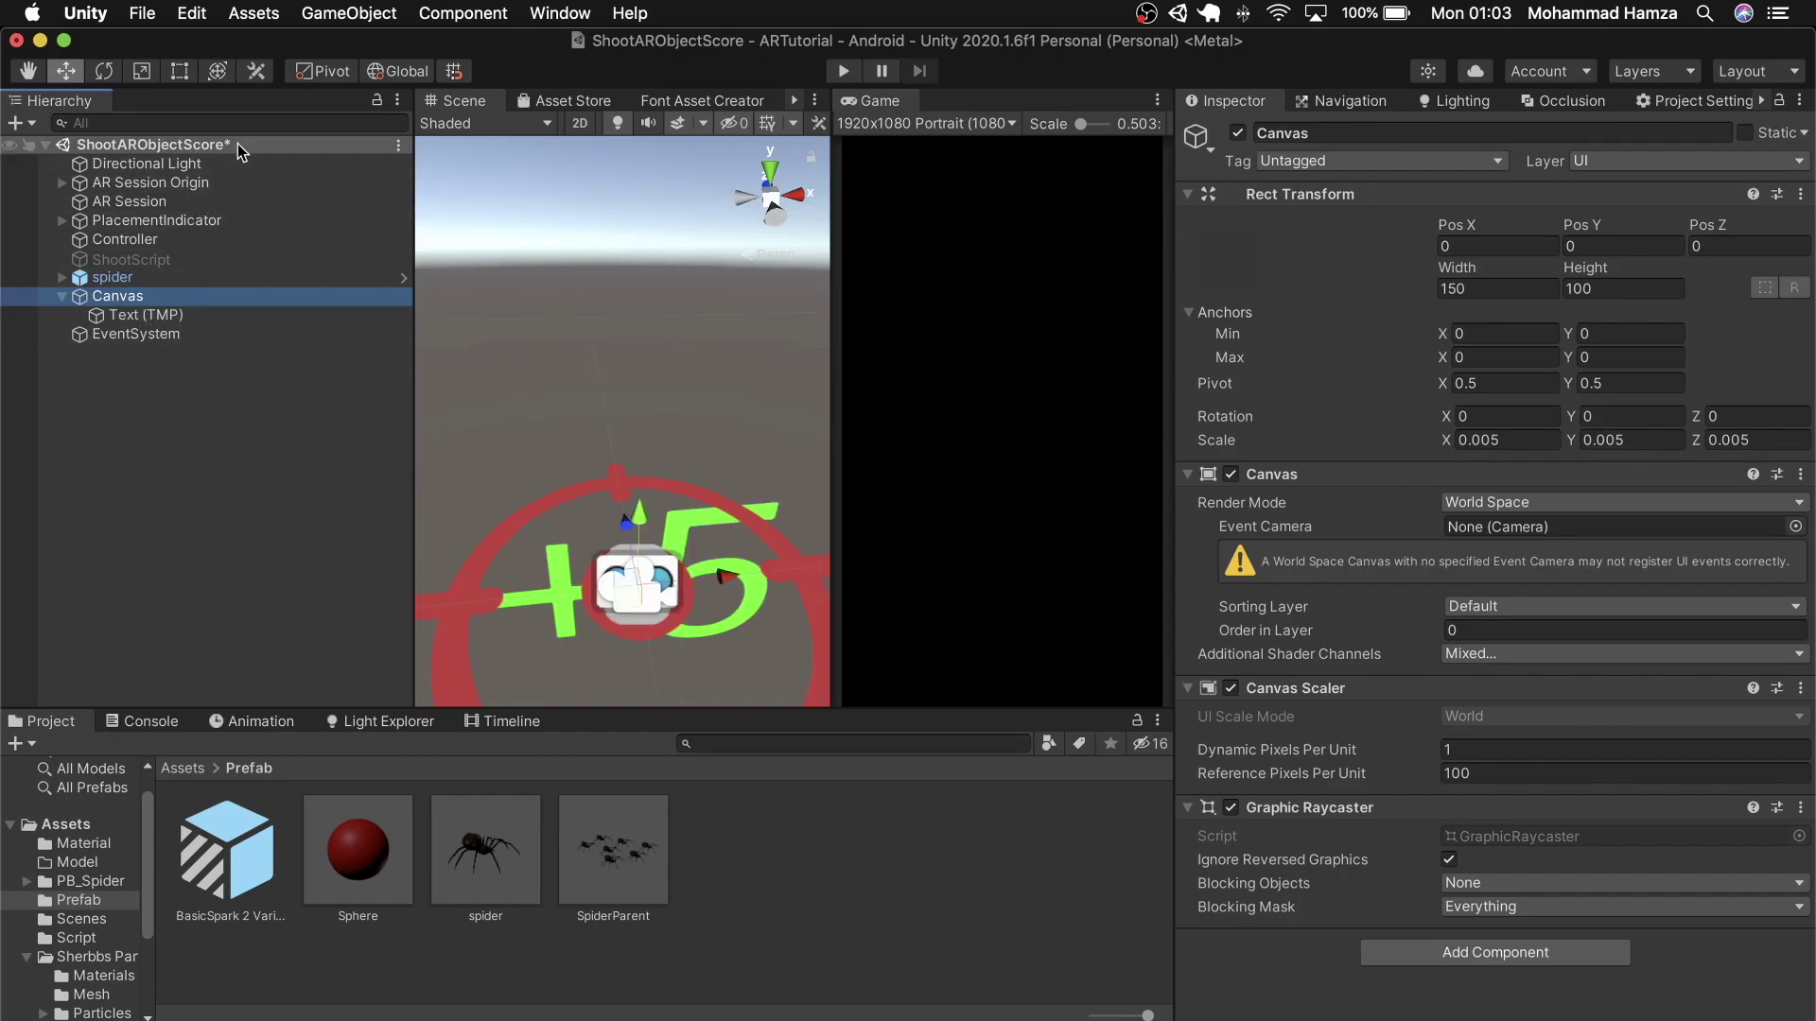
click(325, 312)
scroll(598, 425, down, 5)
scroll(605, 434, down, 4)
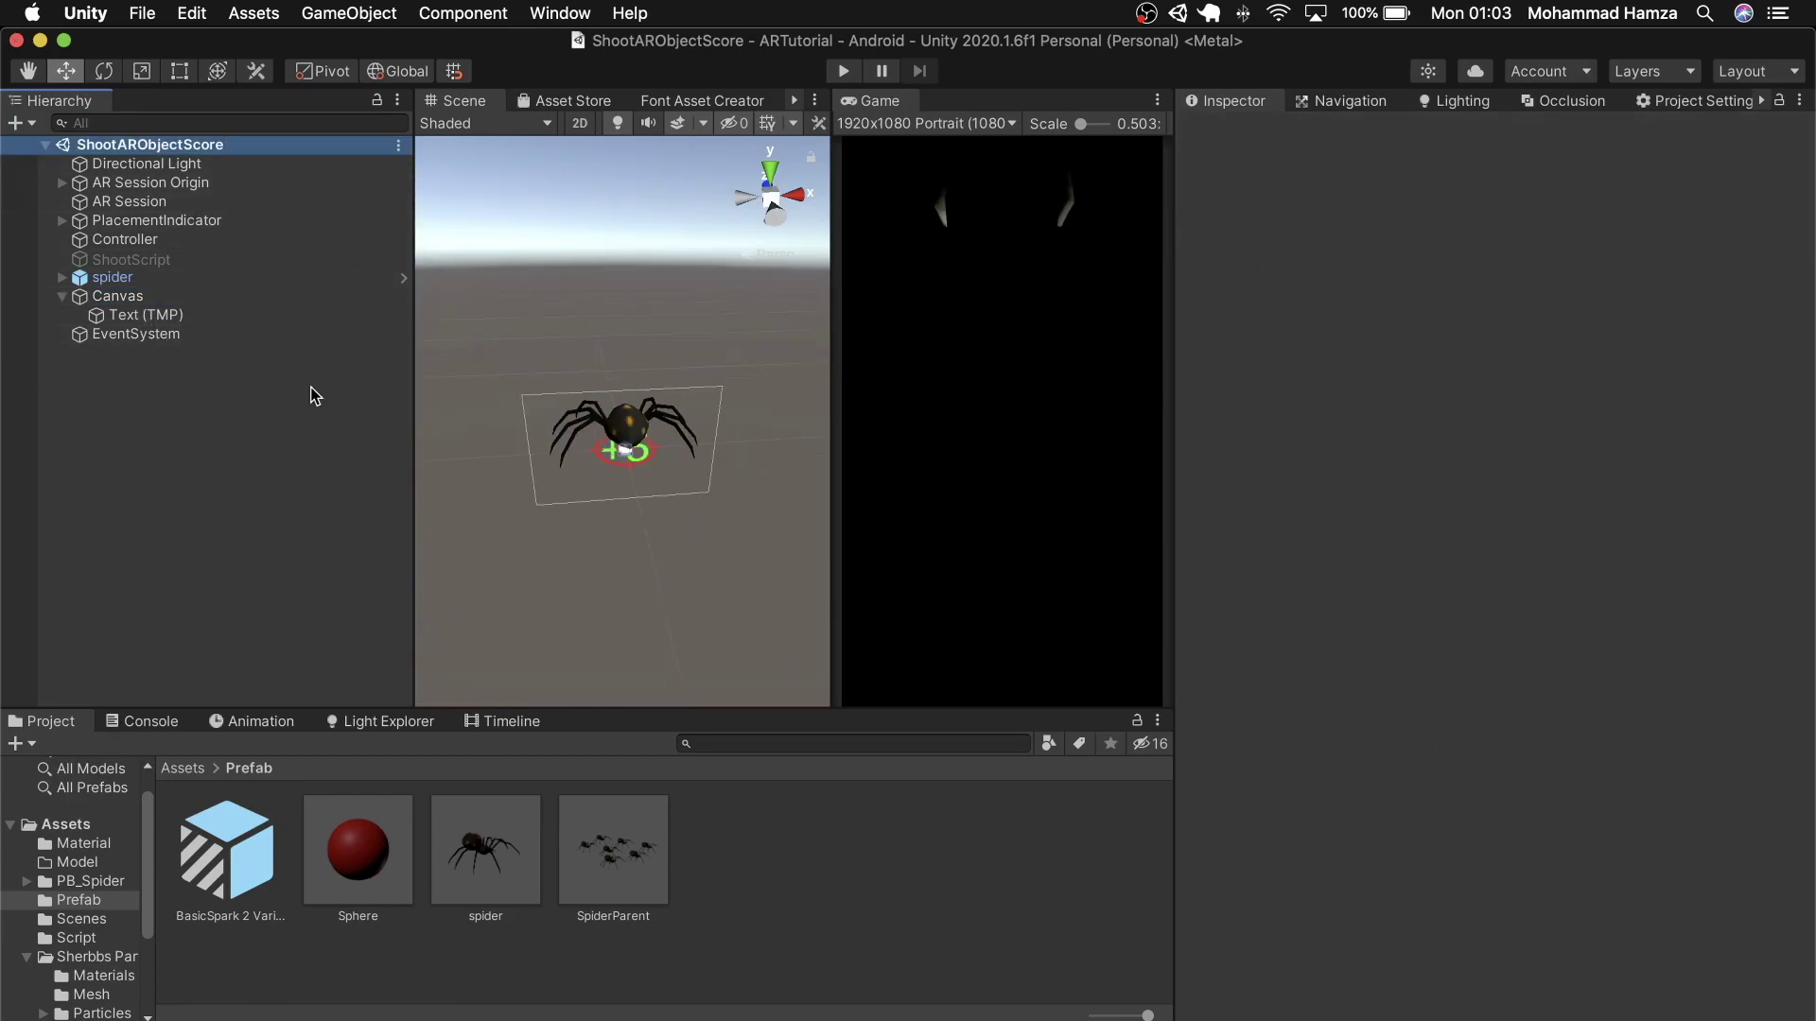
click(170, 315)
click(161, 296)
drag(626, 372, 650, 298)
key(super+z)
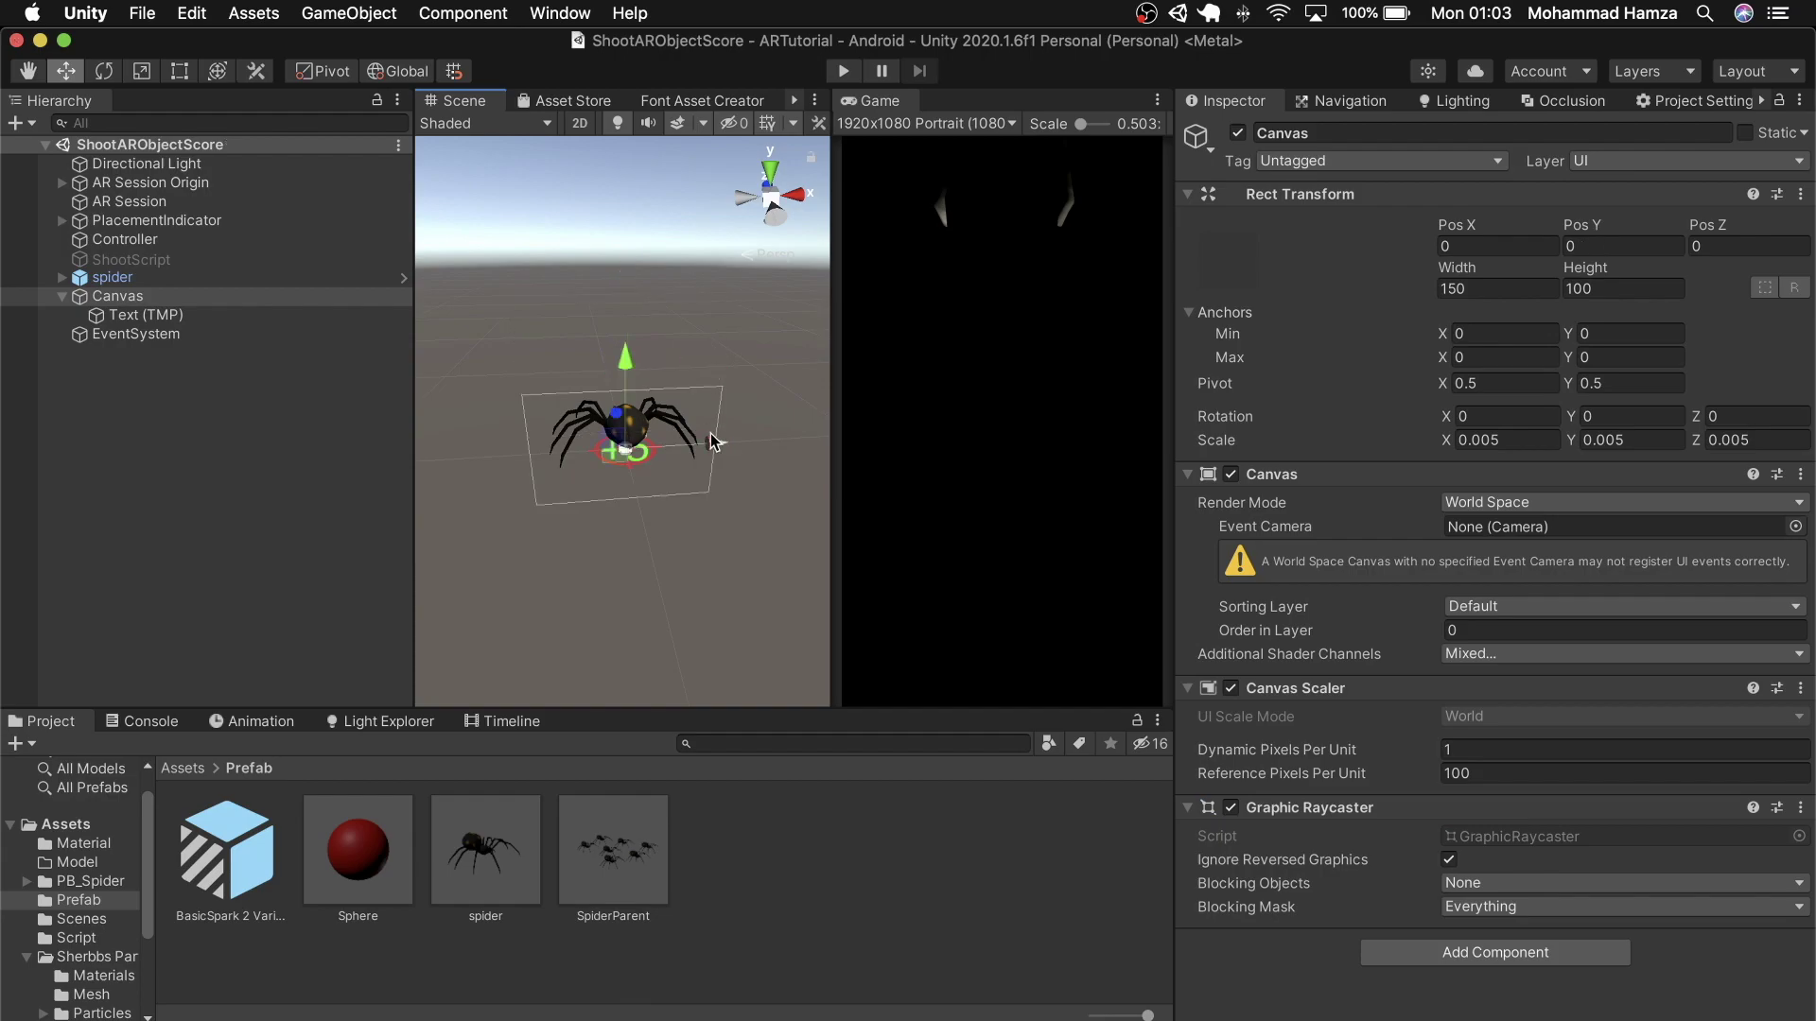
- From a straight-on back view, raise the Canvas to a Pos Y of about 0.092
scroll(643, 468, up, 5)
click(747, 202)
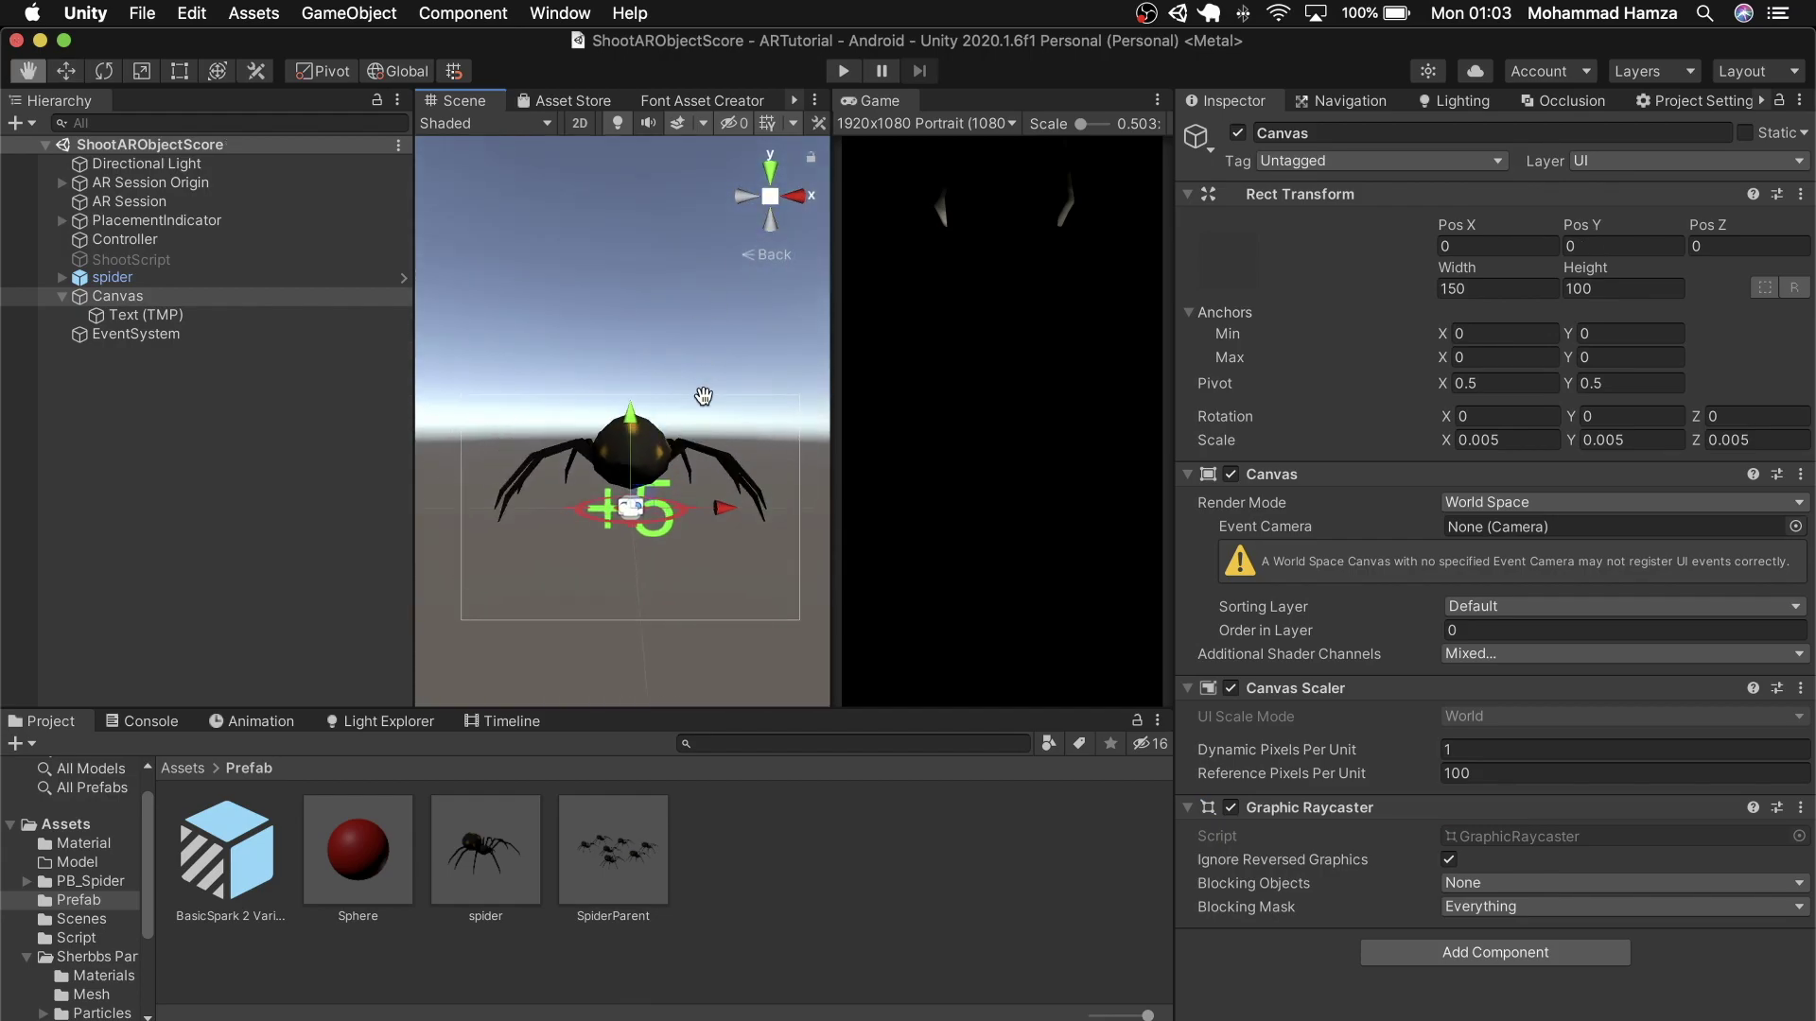
drag(628, 474, 611, 405)
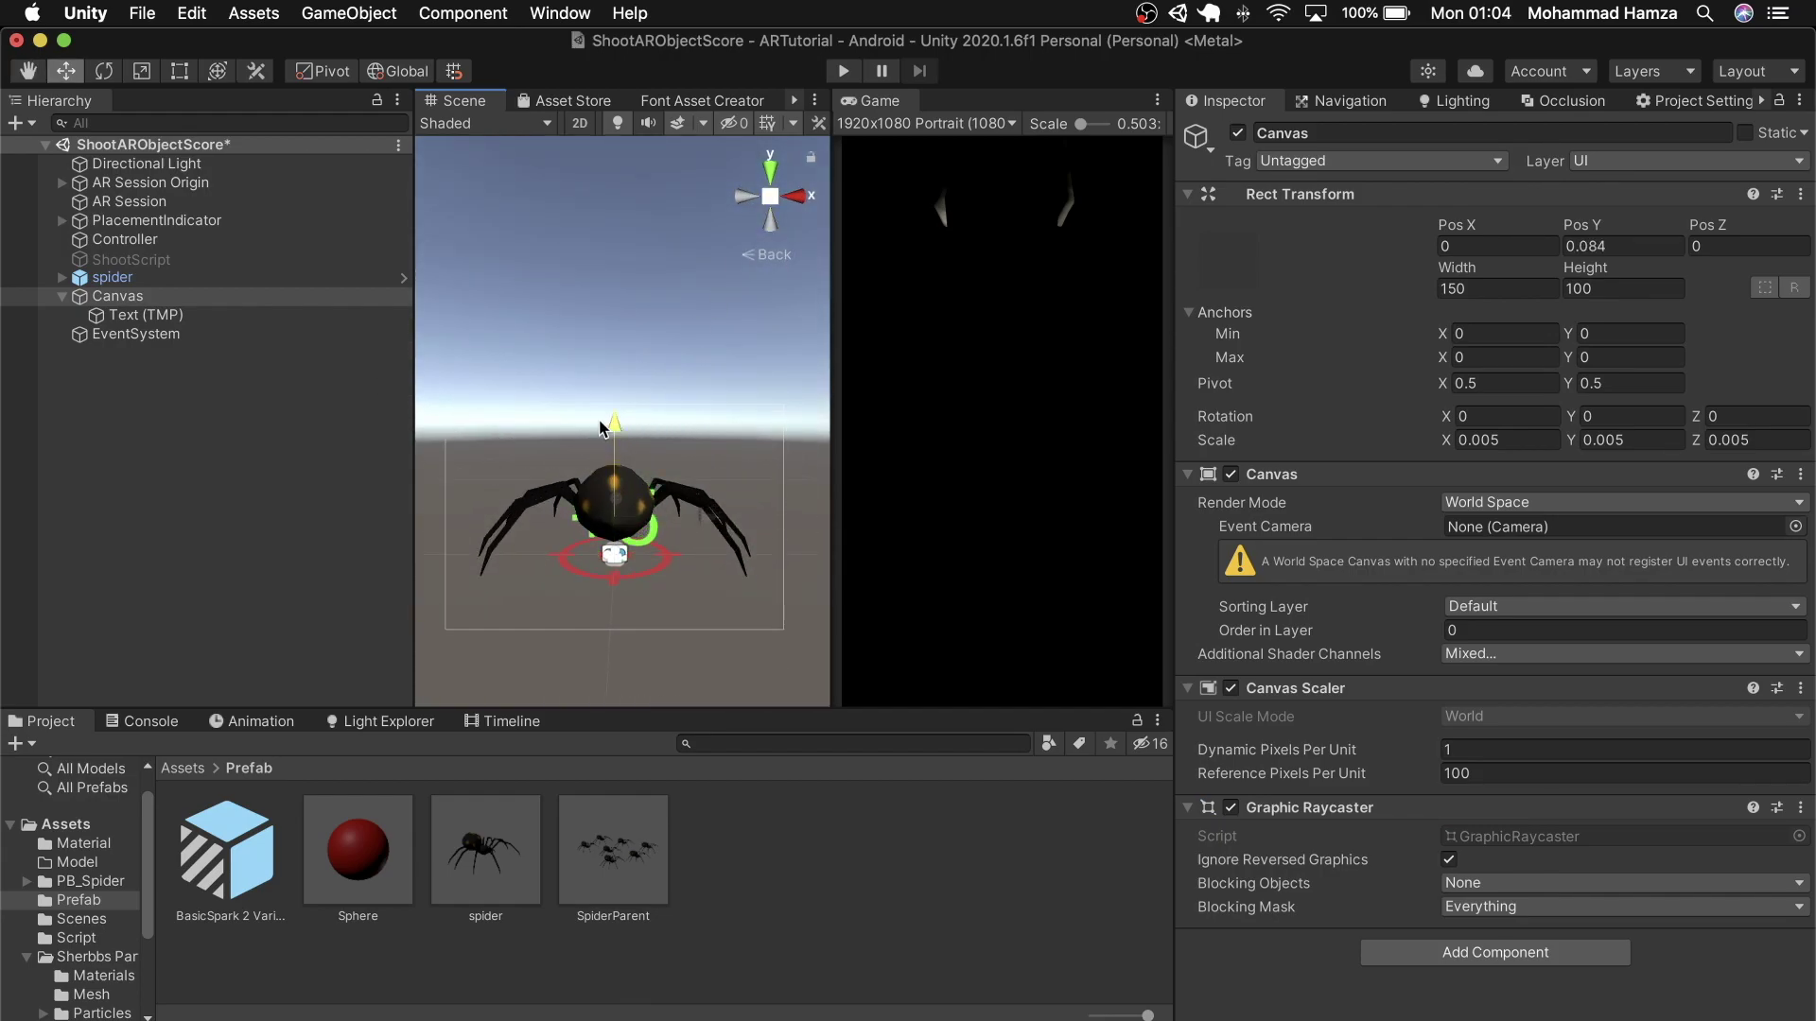
- Begin creating an animation clip for the Canvas and add a new folder named Animation inside Assets to hold it
click(261, 722)
click(755, 922)
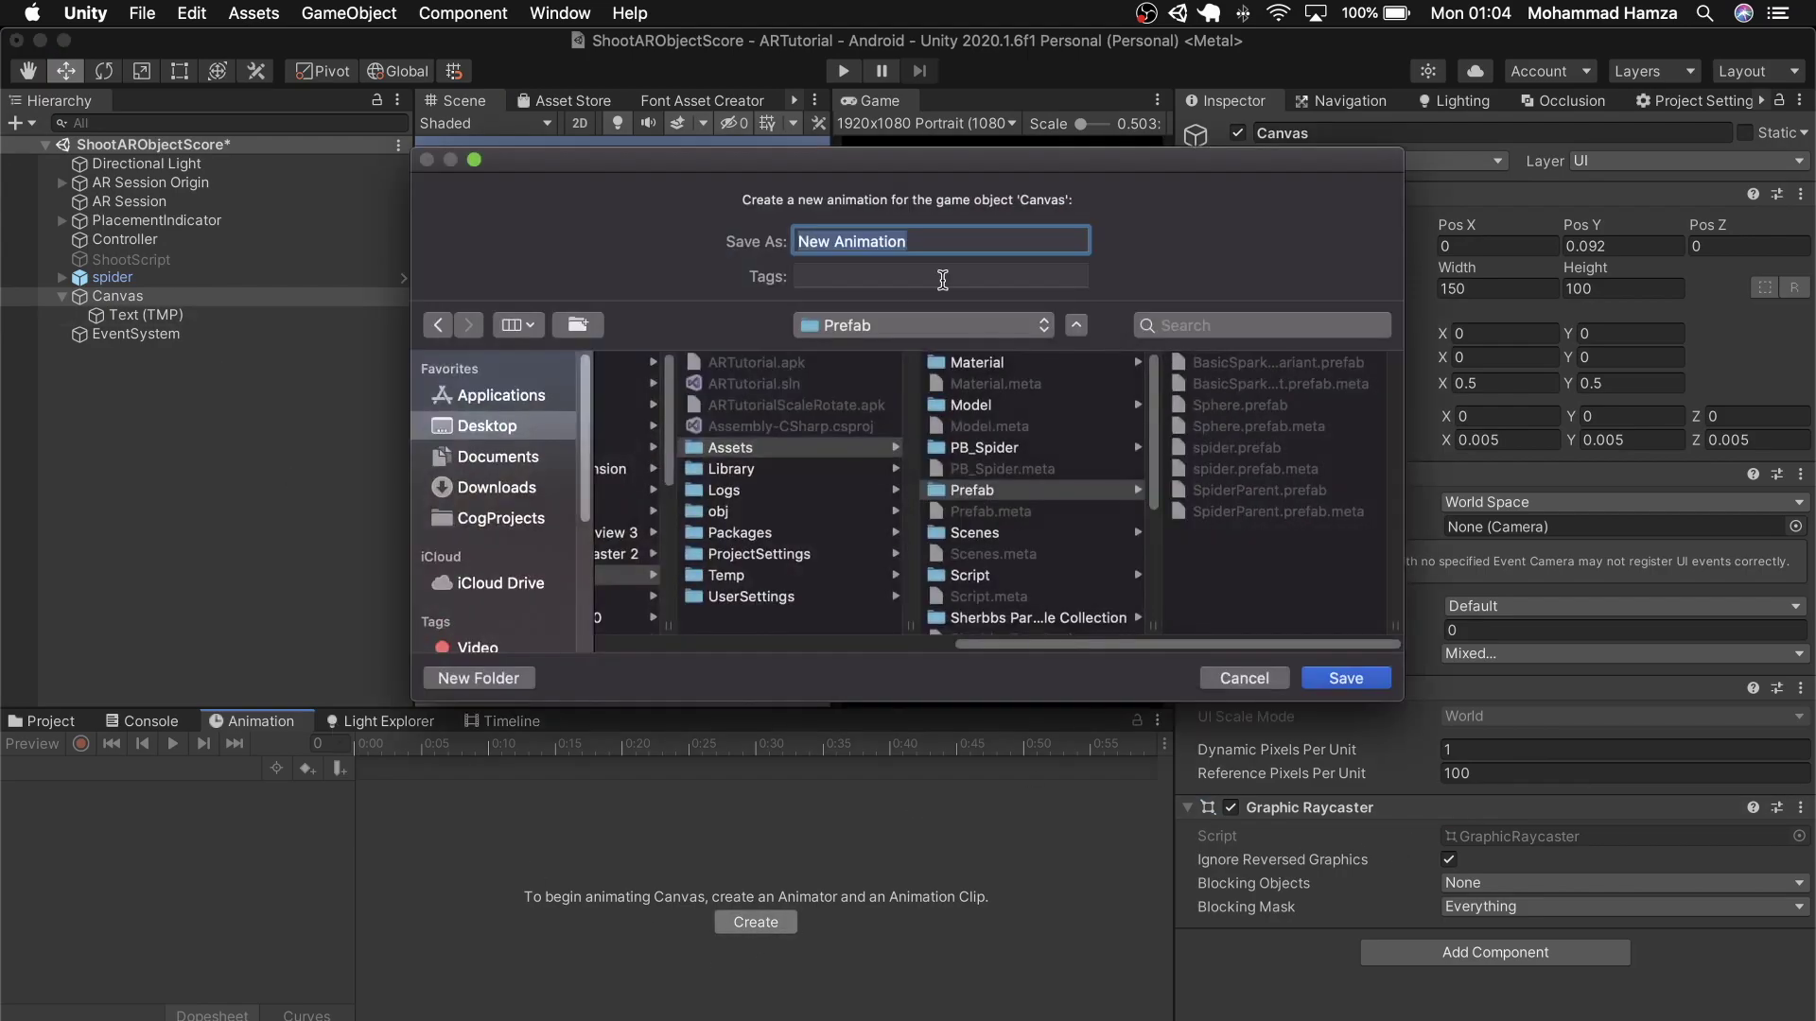
scroll(1027, 463, down, 5)
click(773, 448)
scroll(1056, 443, up, 5)
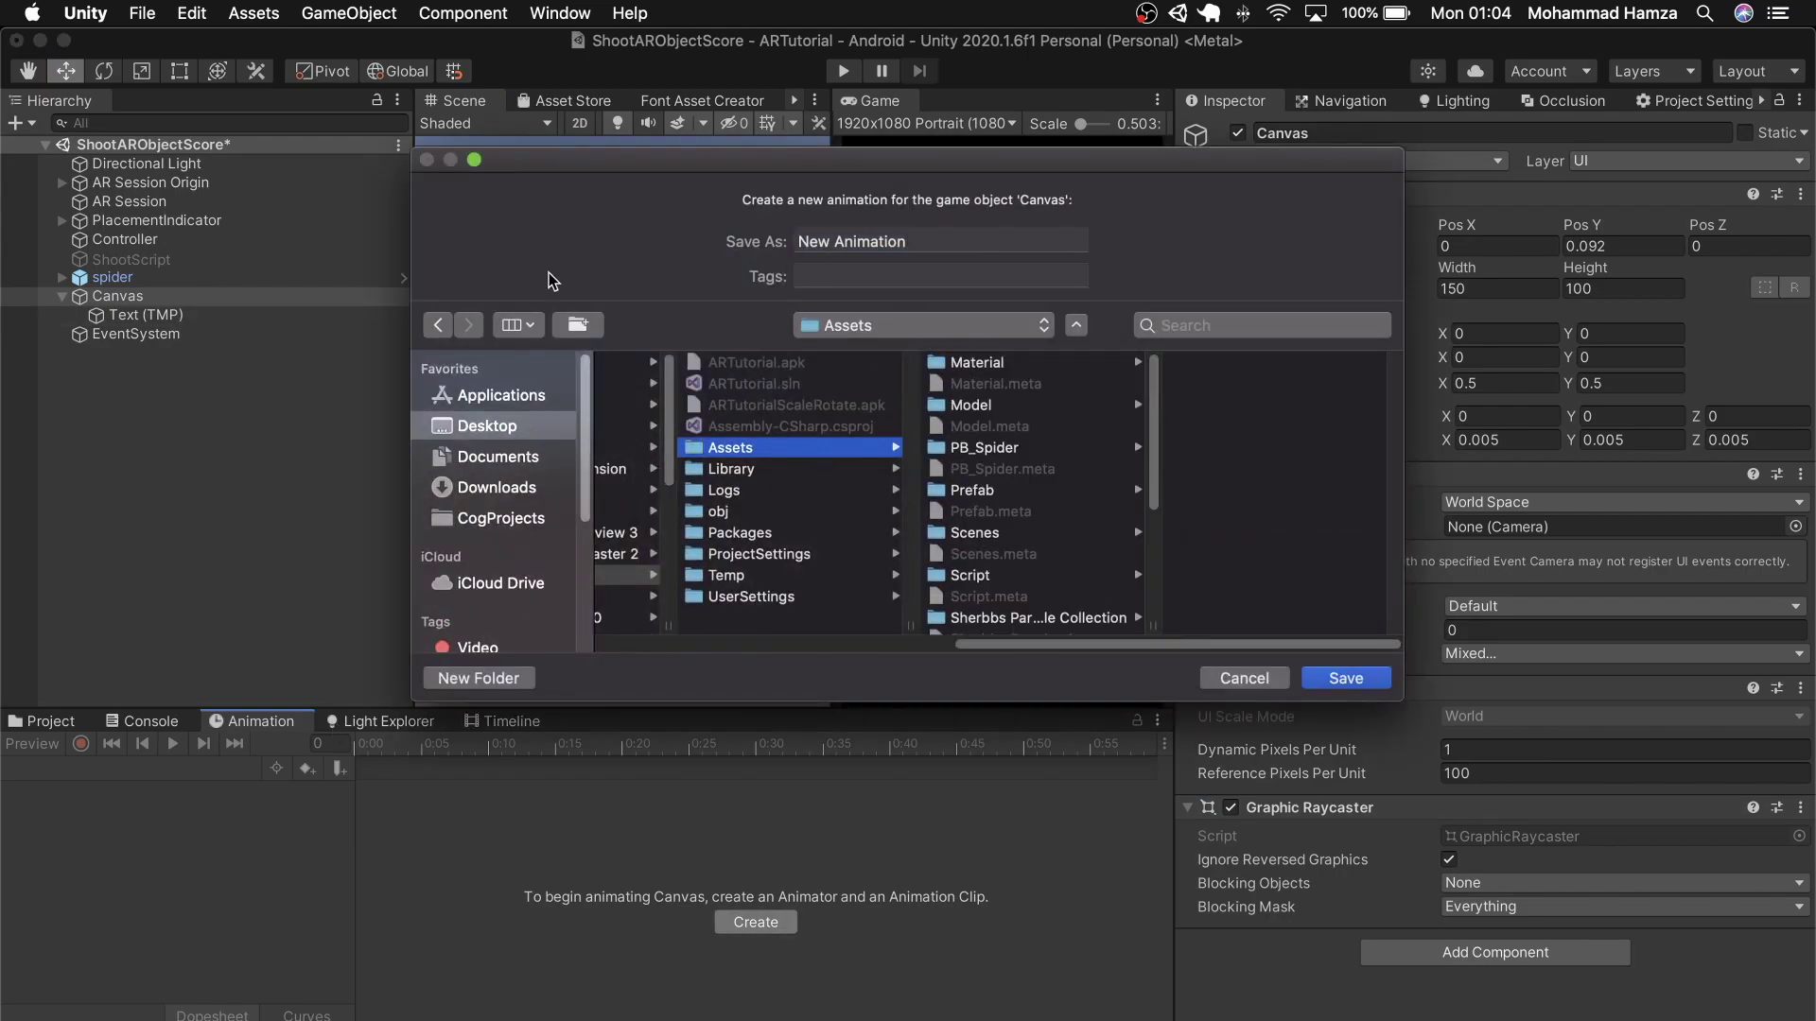
click(578, 324)
text(Animatio)
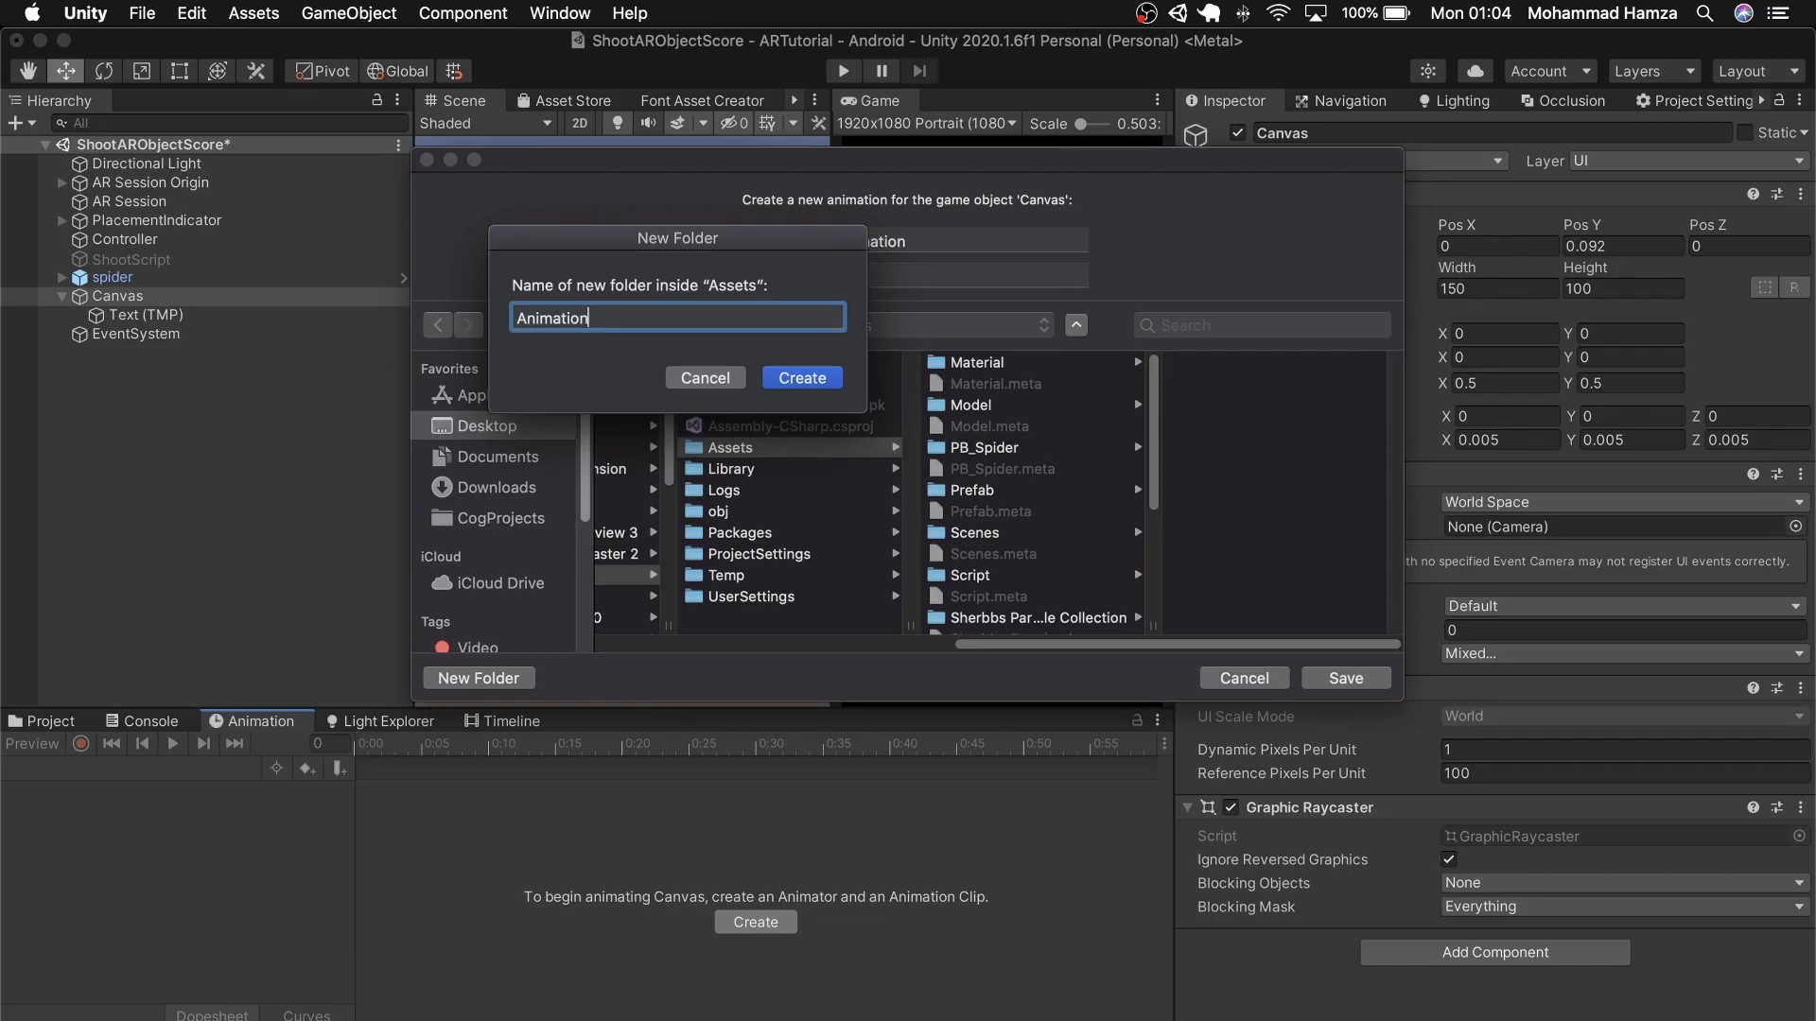
text(n)
key(Return)
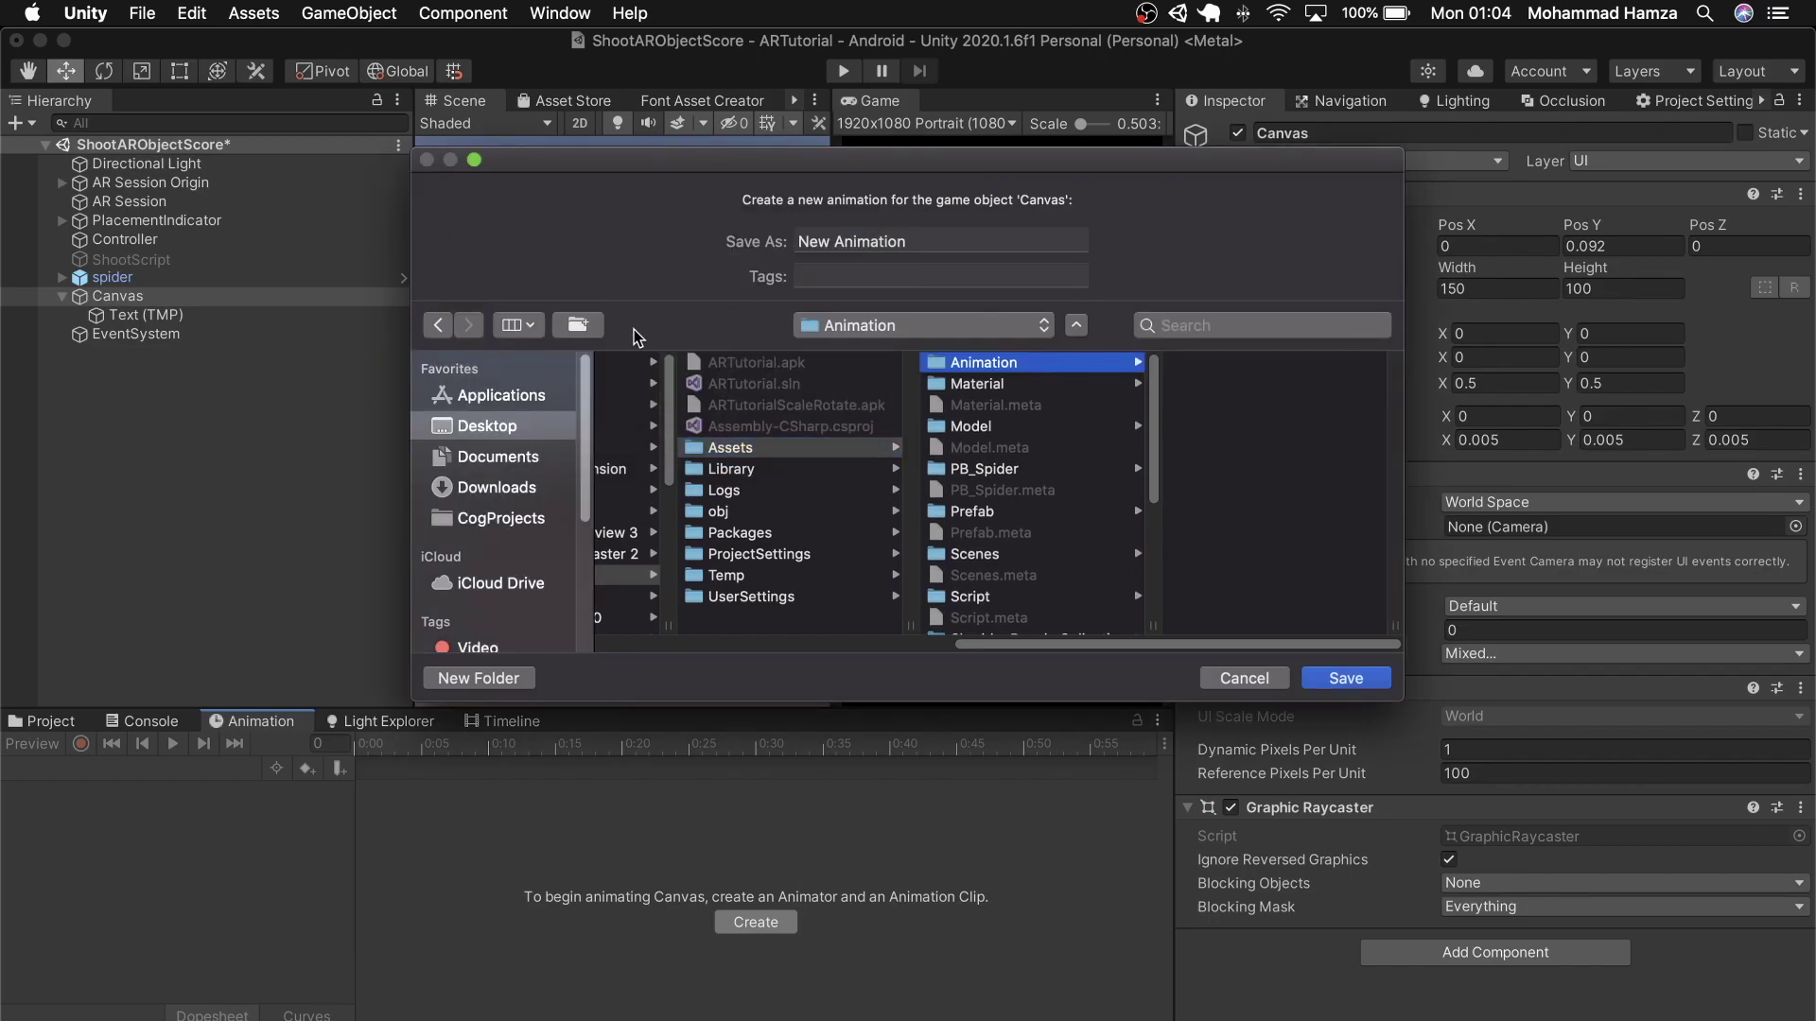
- Save the new animation clip as ScorePoint in the Animation folder
key(Tab)
text(S)
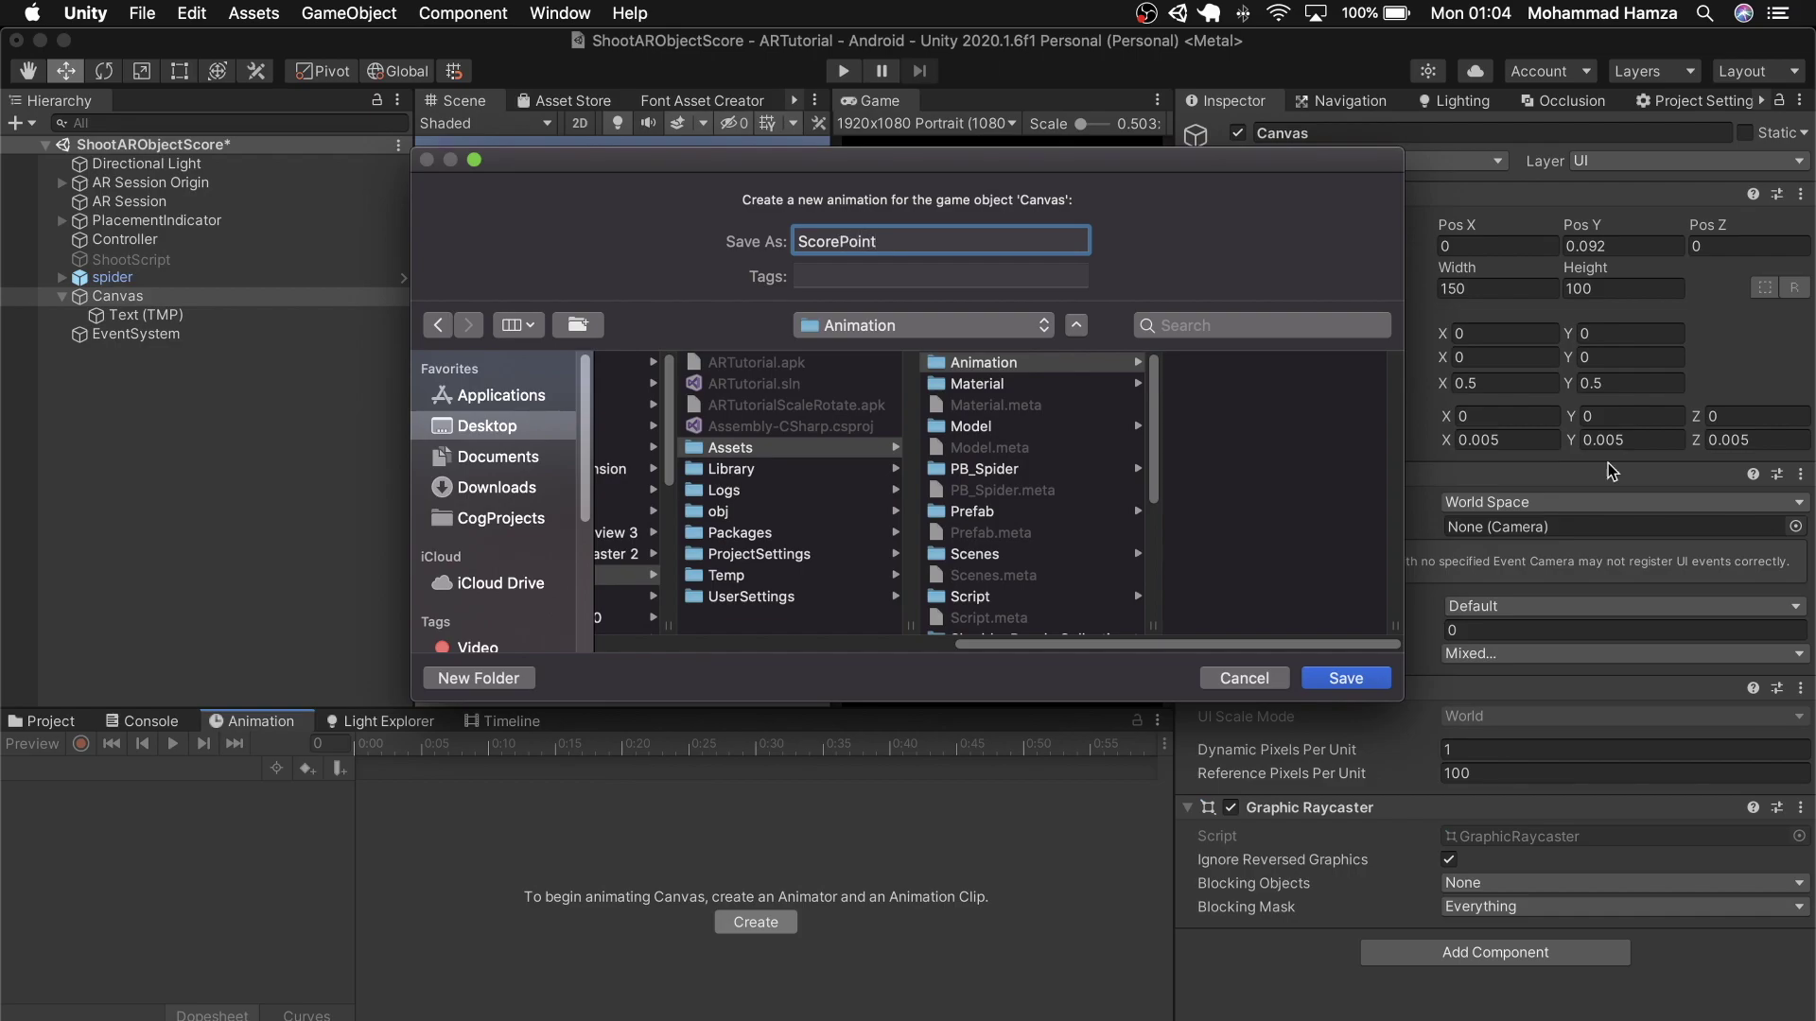
click(1345, 678)
- Turn on keyframe recording for the ScorePoint clip and move the playhead to frame 20
click(138, 316)
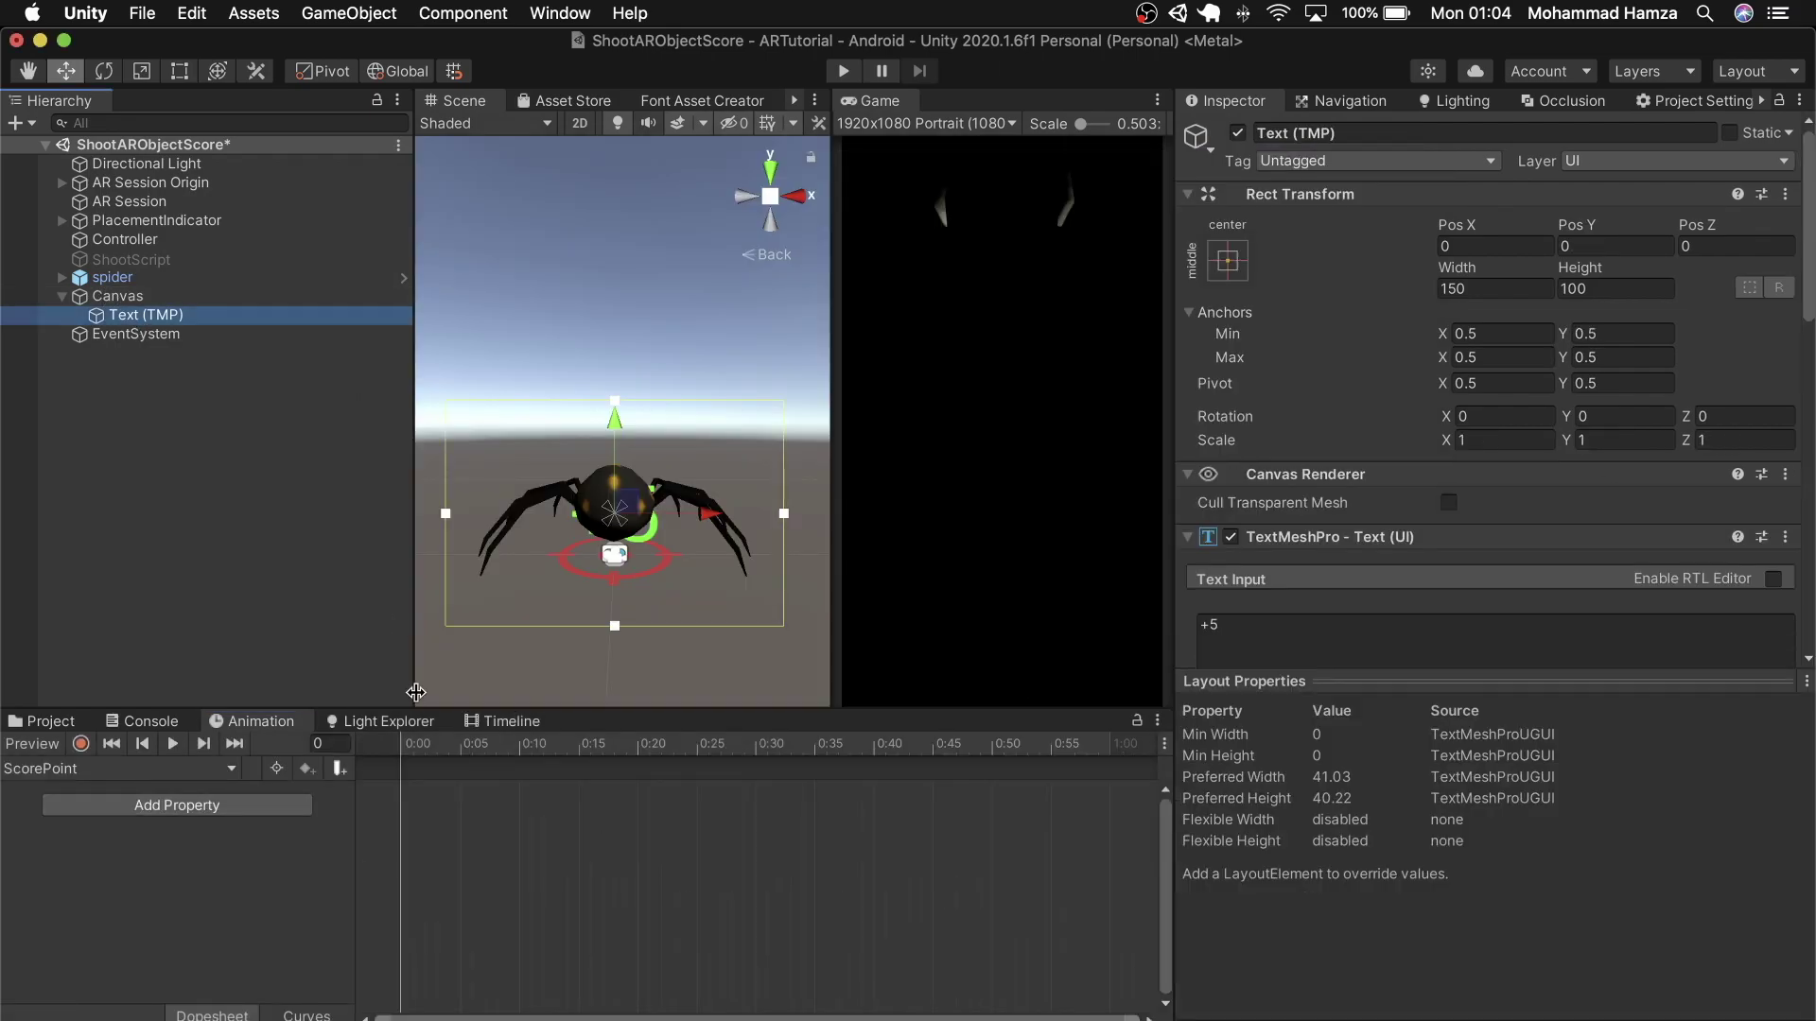
click(82, 744)
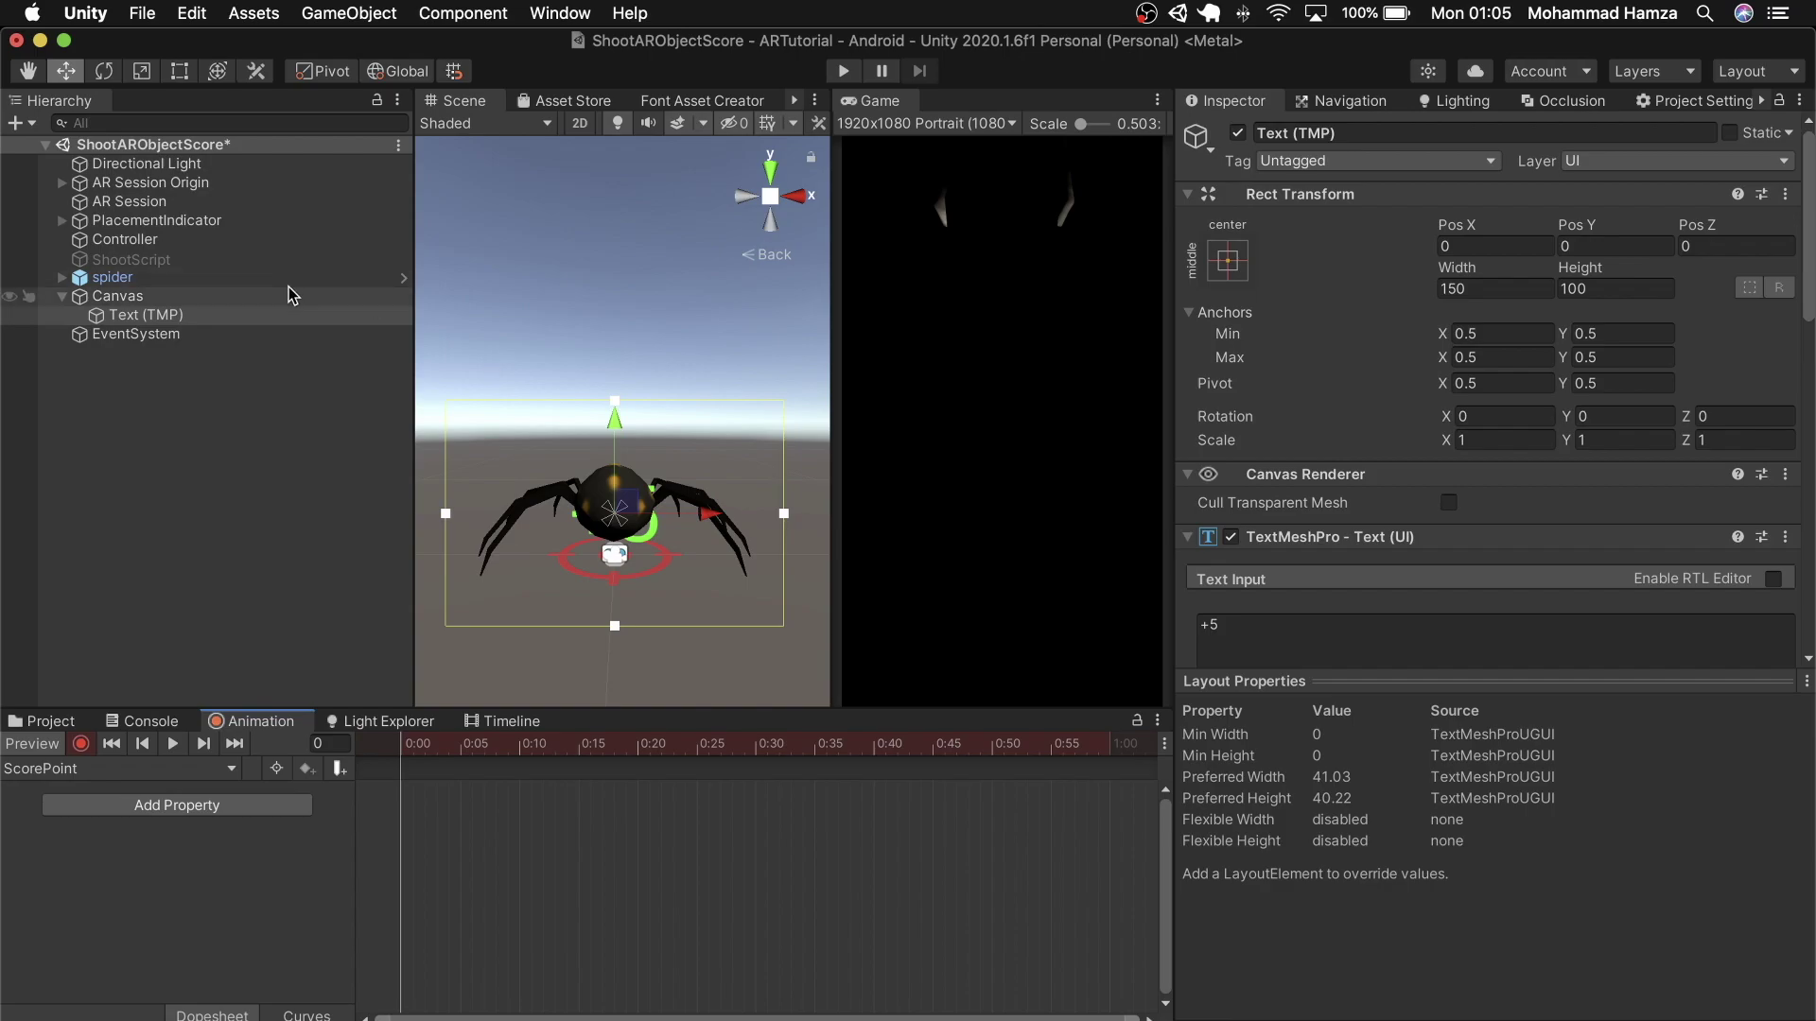
click(227, 297)
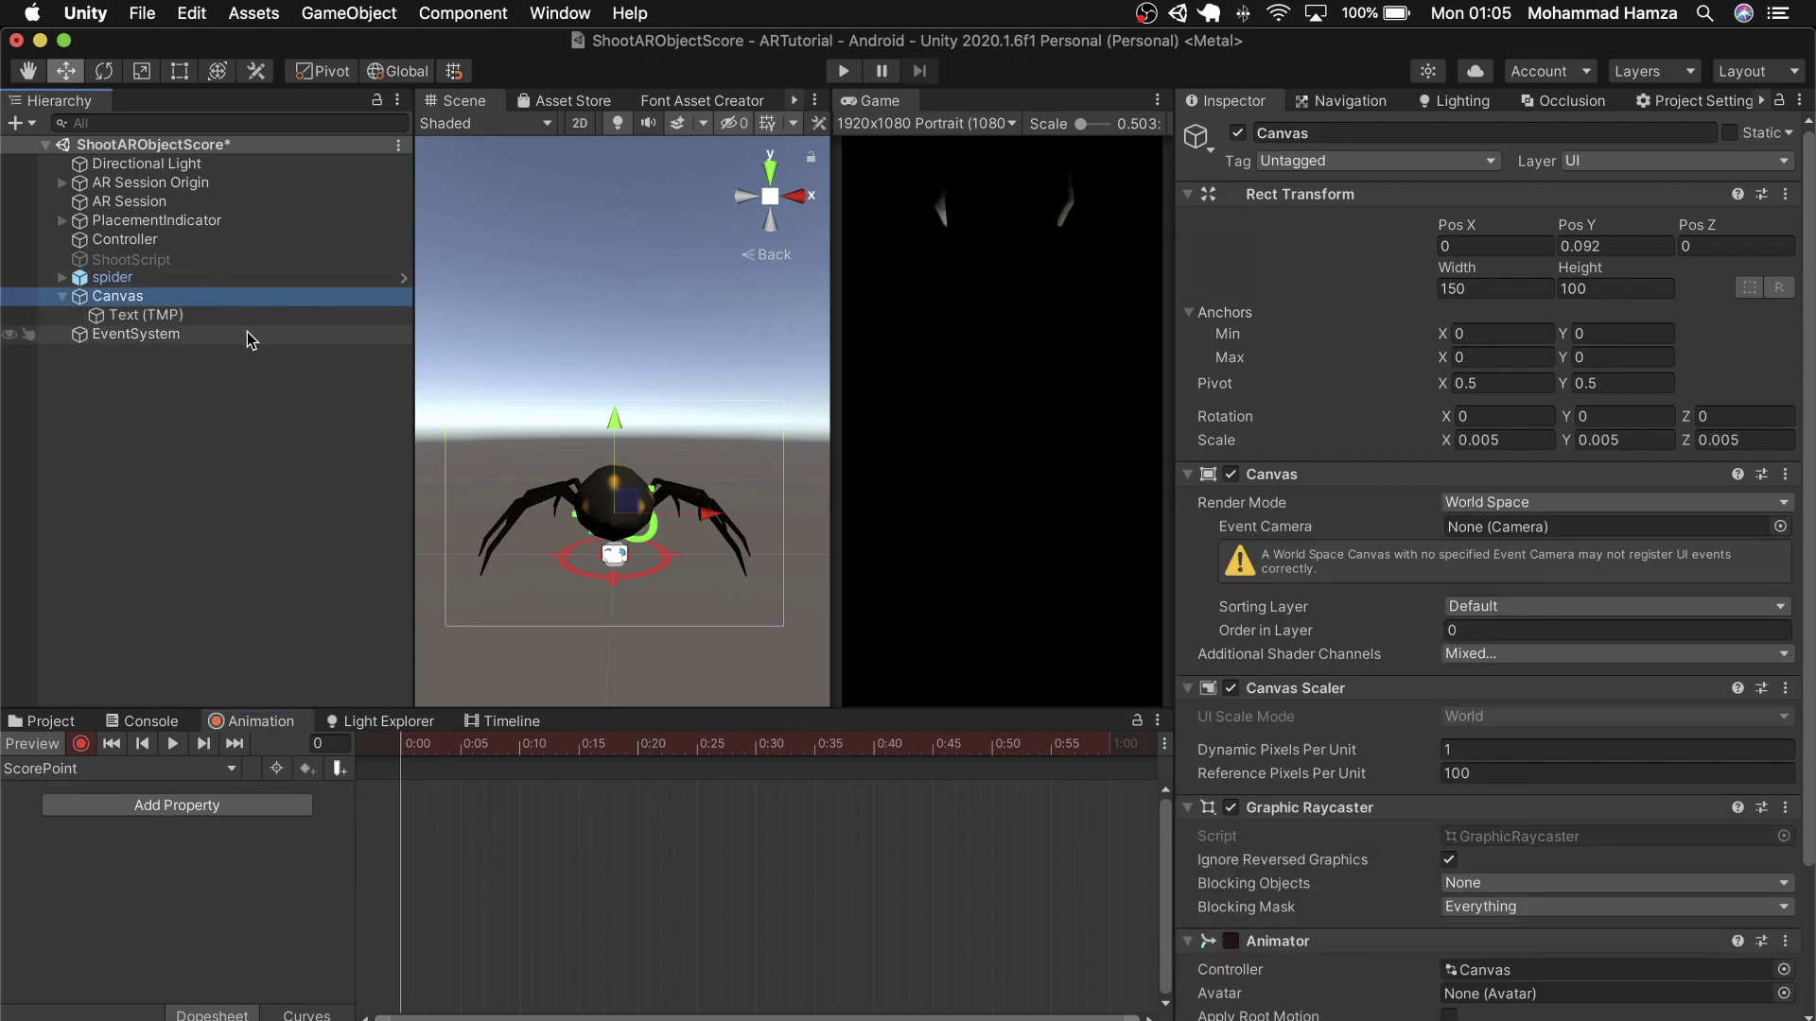
click(303, 315)
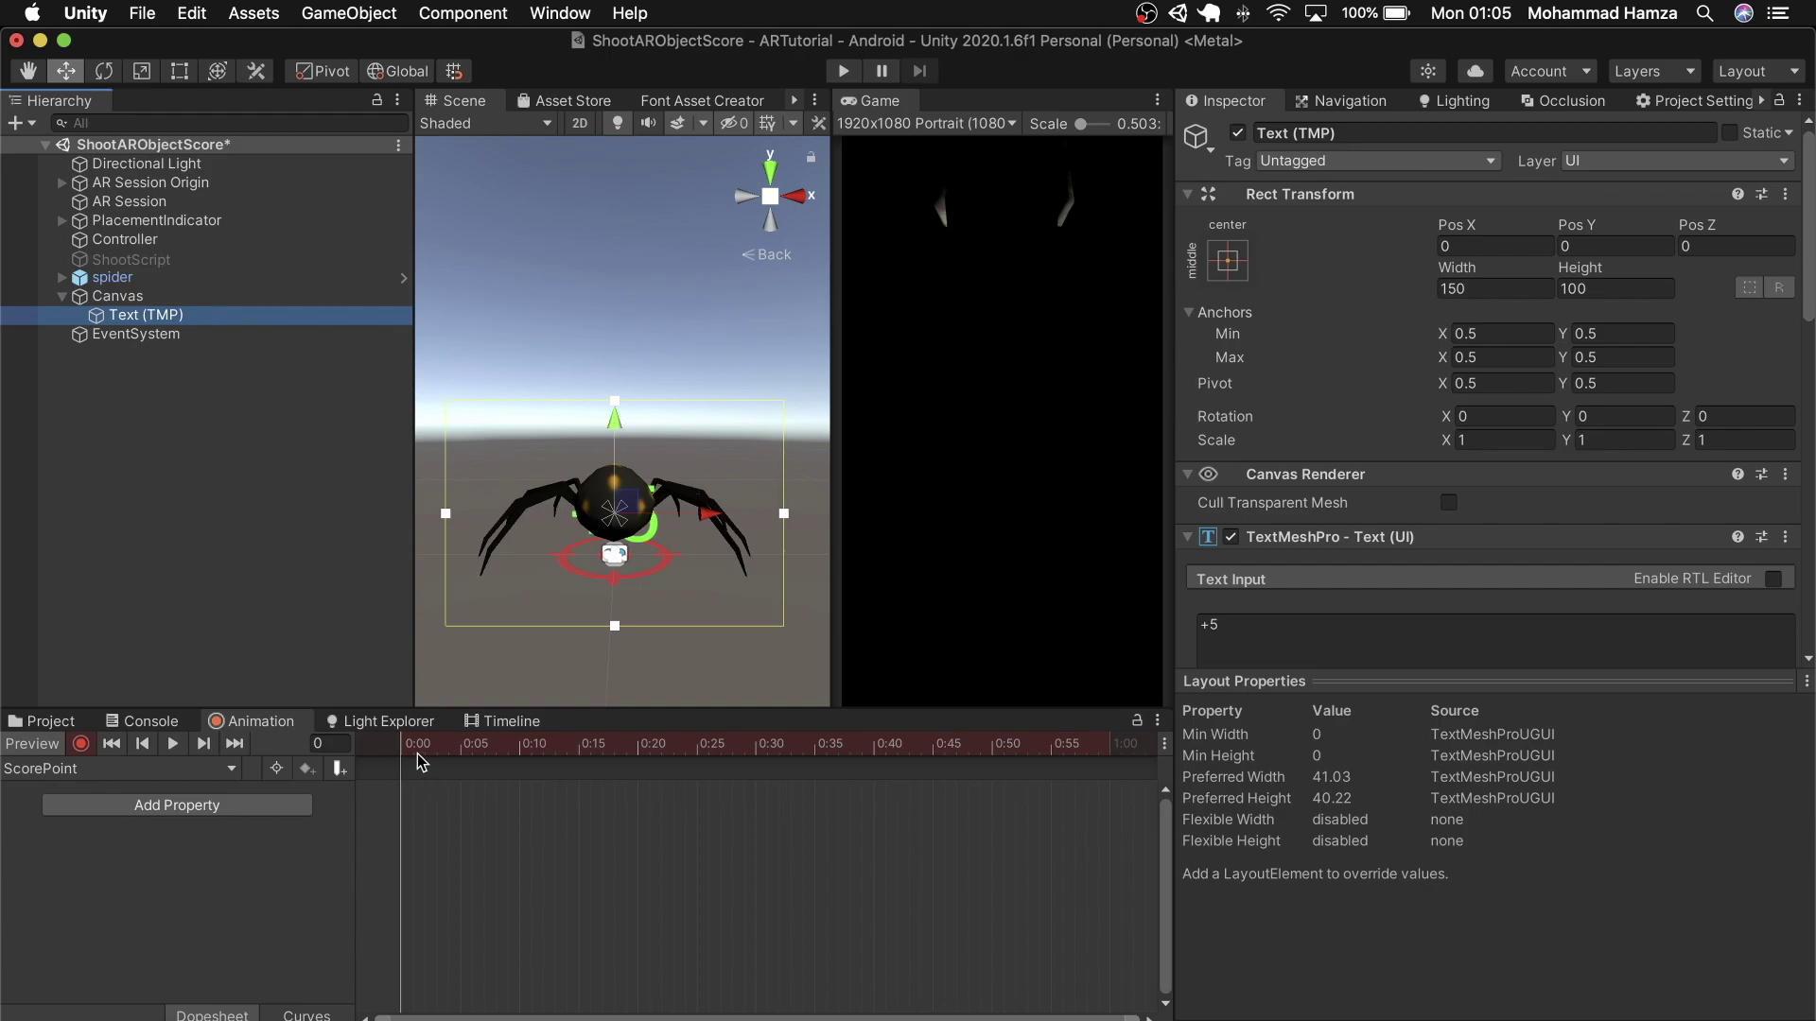
drag(421, 762, 642, 811)
- Try raising the text at frame 20, undo that, and keyframe the Canvas at a Pos Y of about 0.37 instead
drag(621, 417, 628, 306)
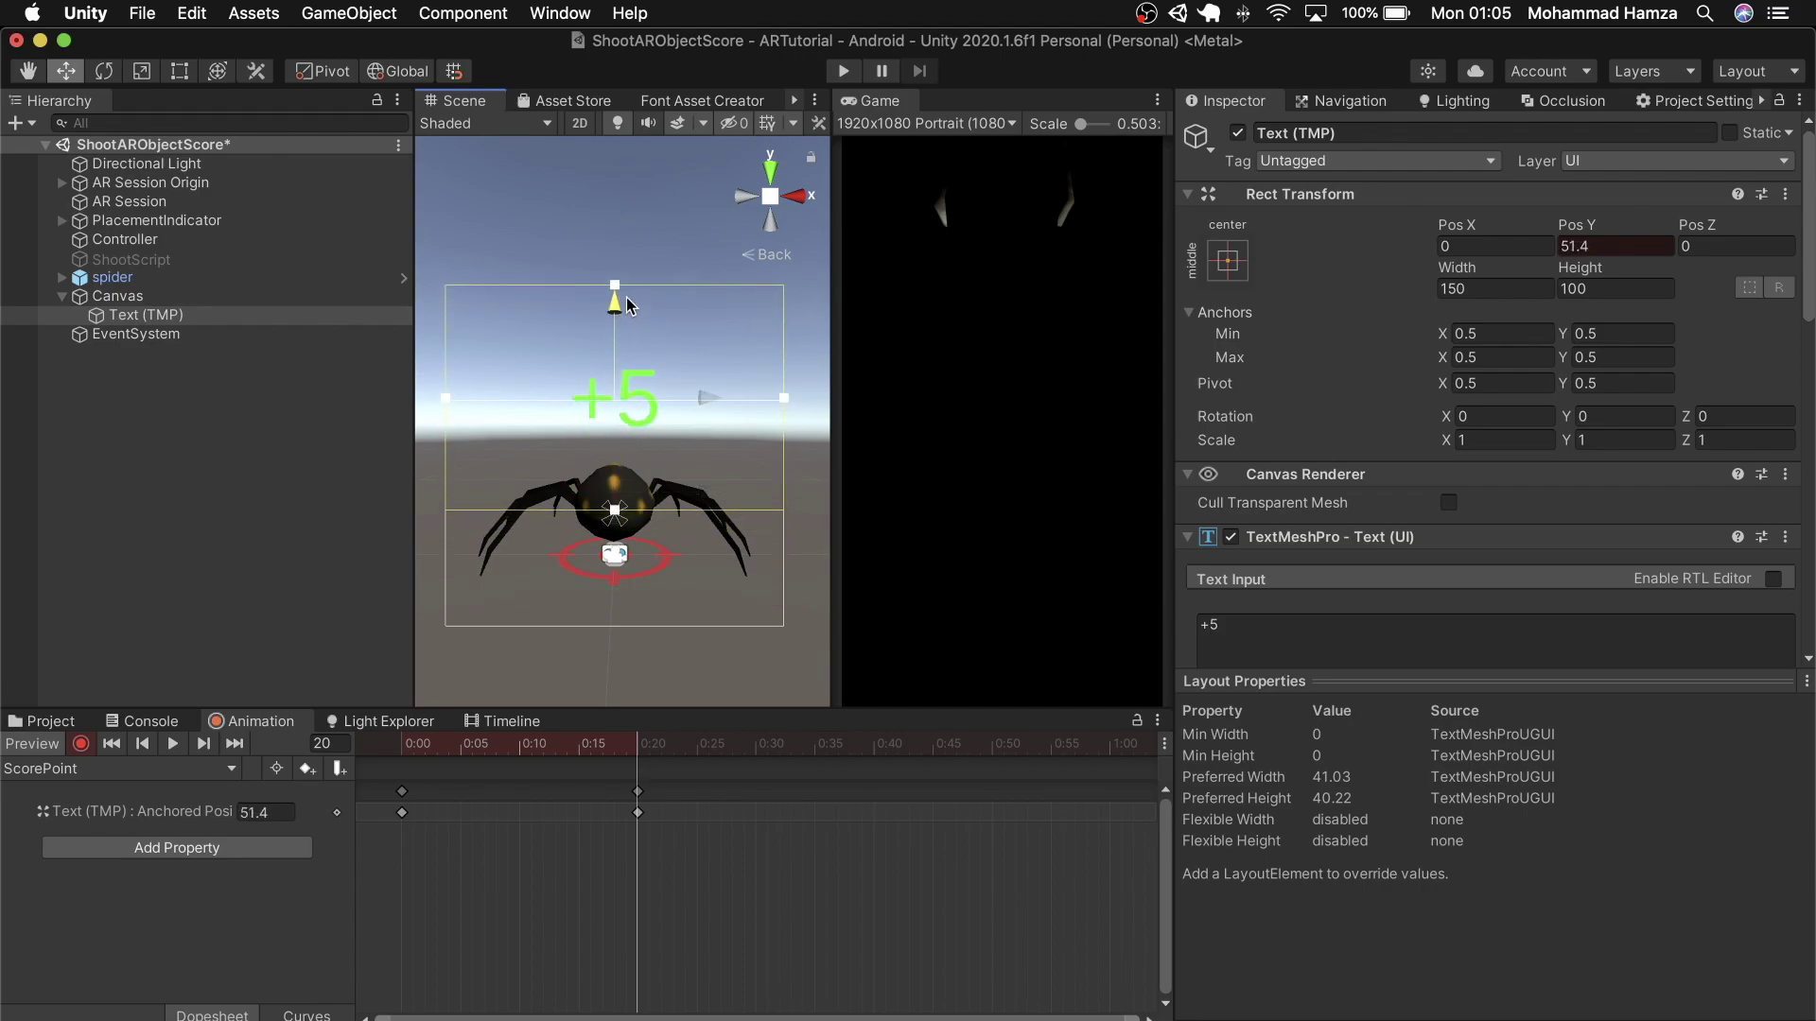
key(super+z)
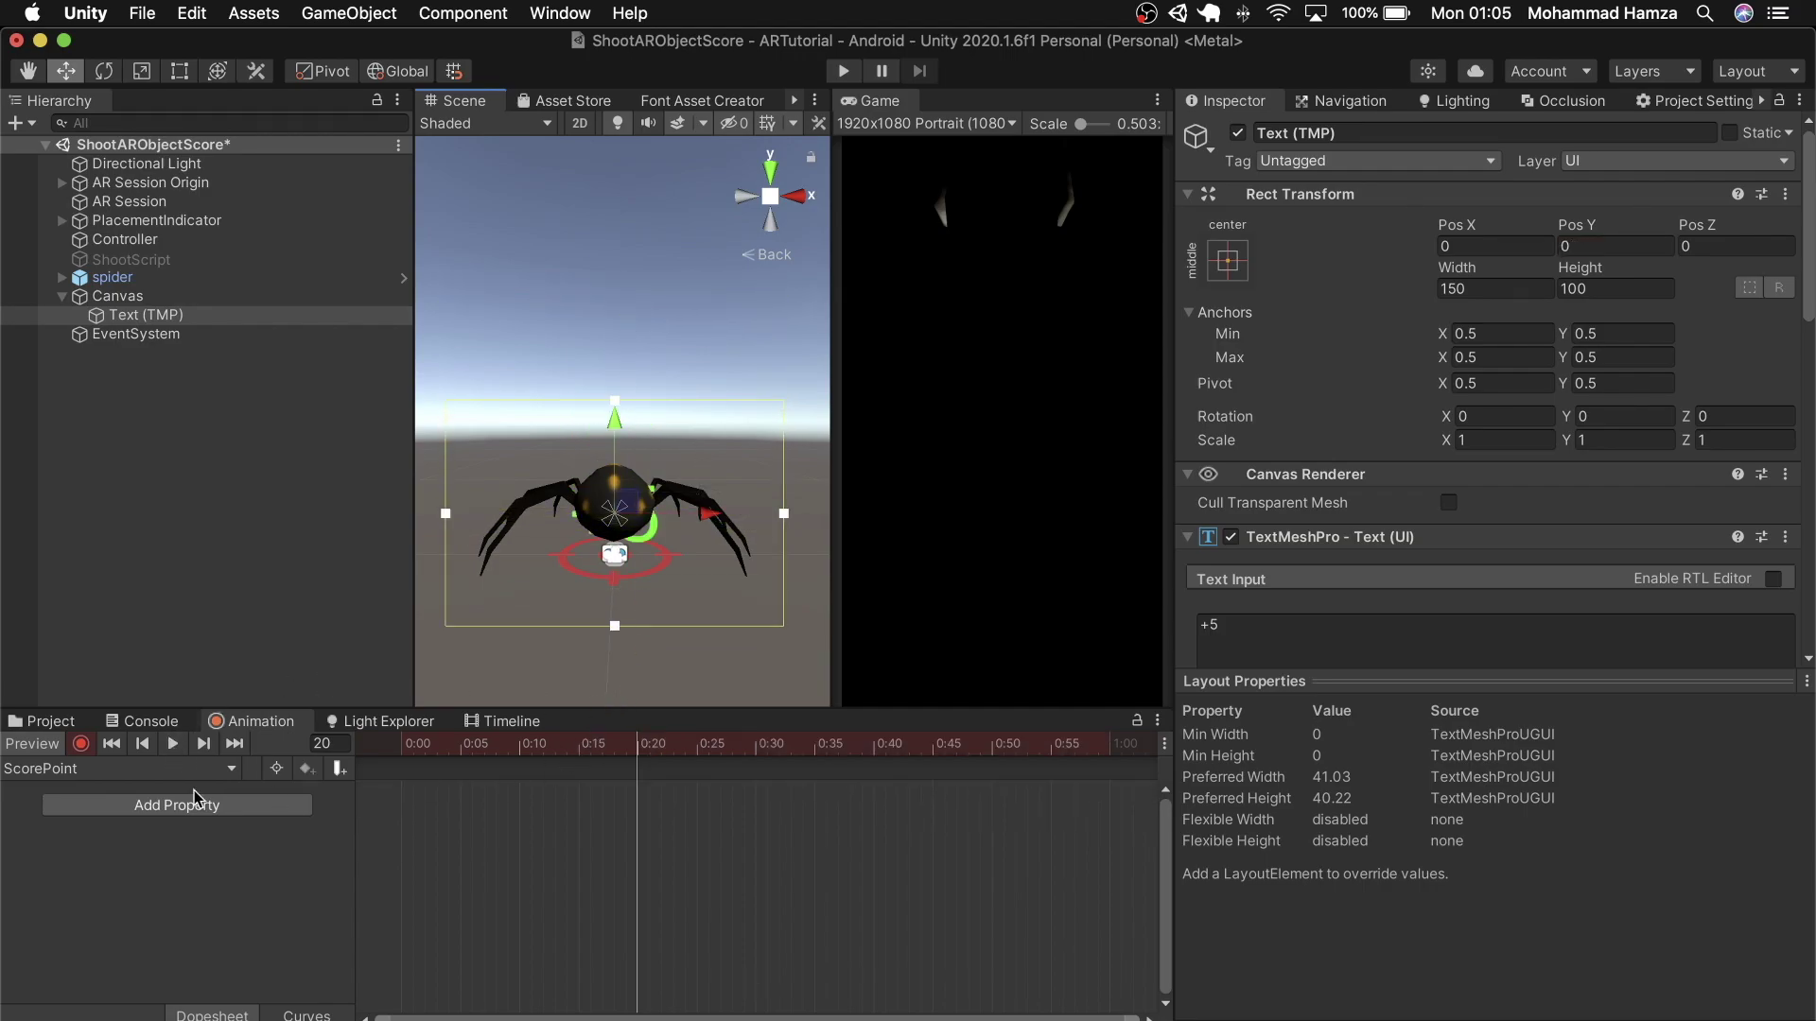
click(117, 296)
drag(615, 418, 632, 299)
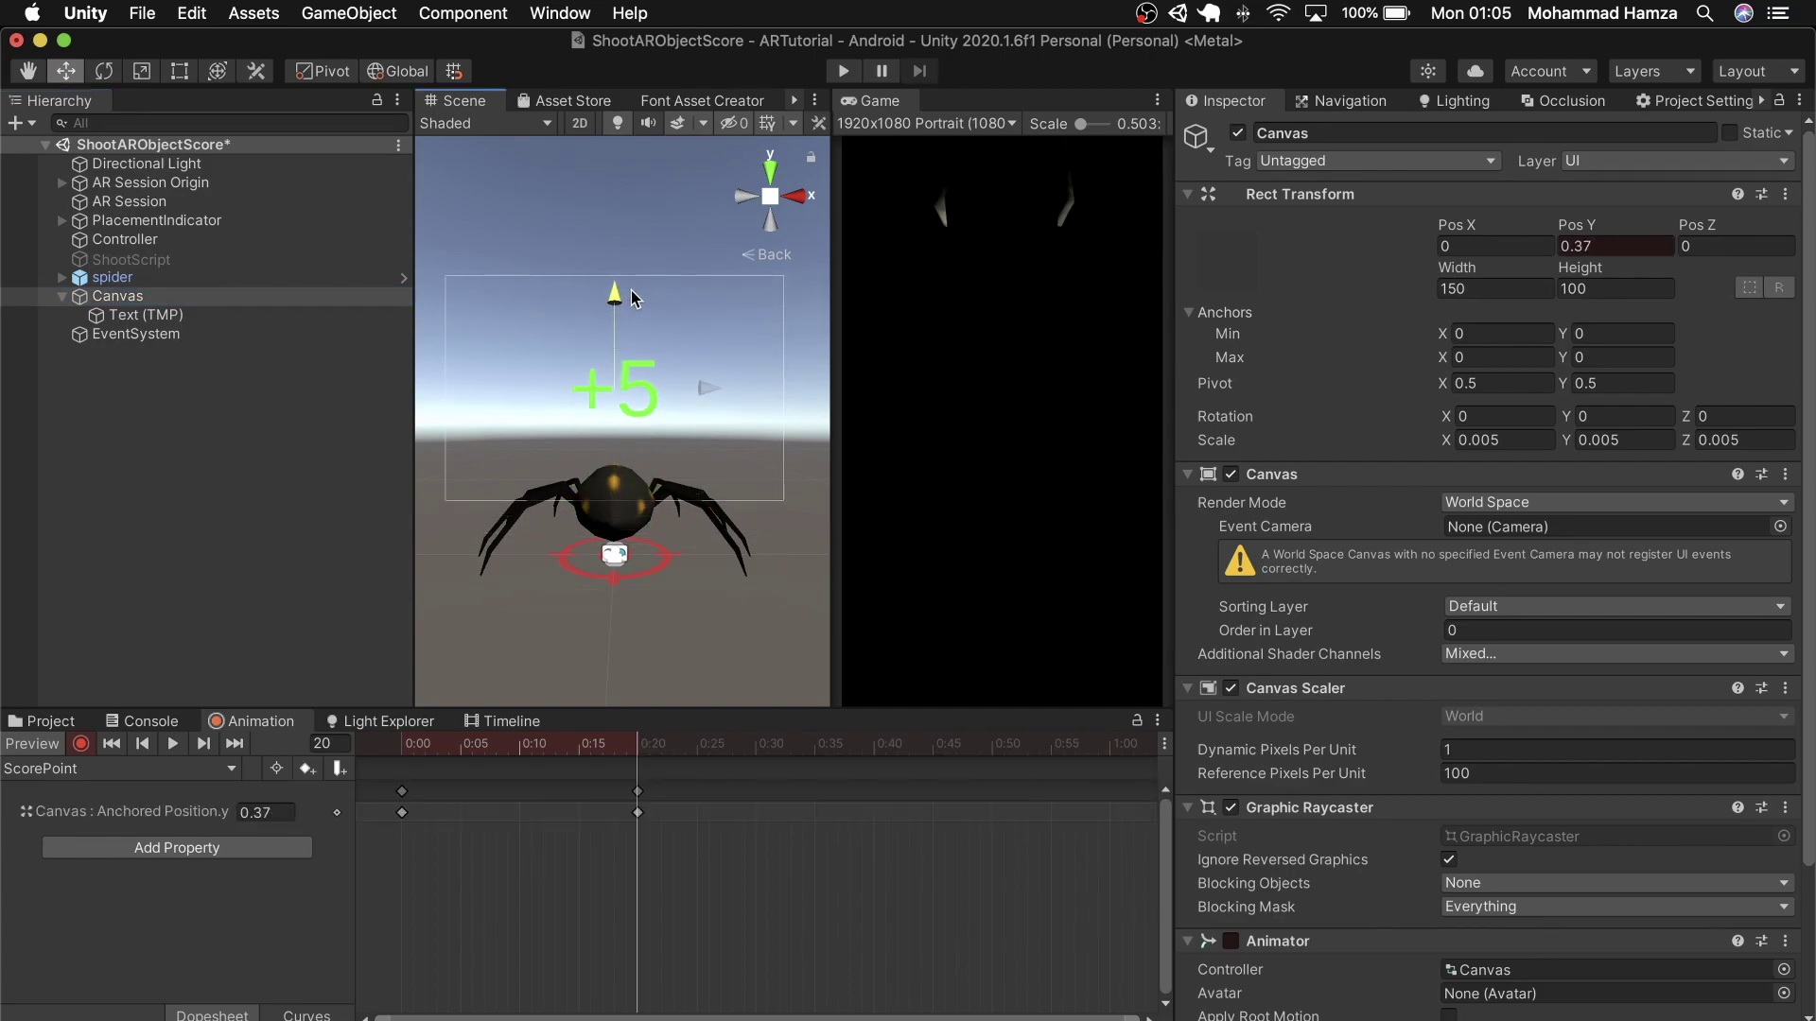
- Play and scrub the ScorePoint clip between frames 0 and 20 to review the Canvas's upward motion
drag(643, 745, 408, 772)
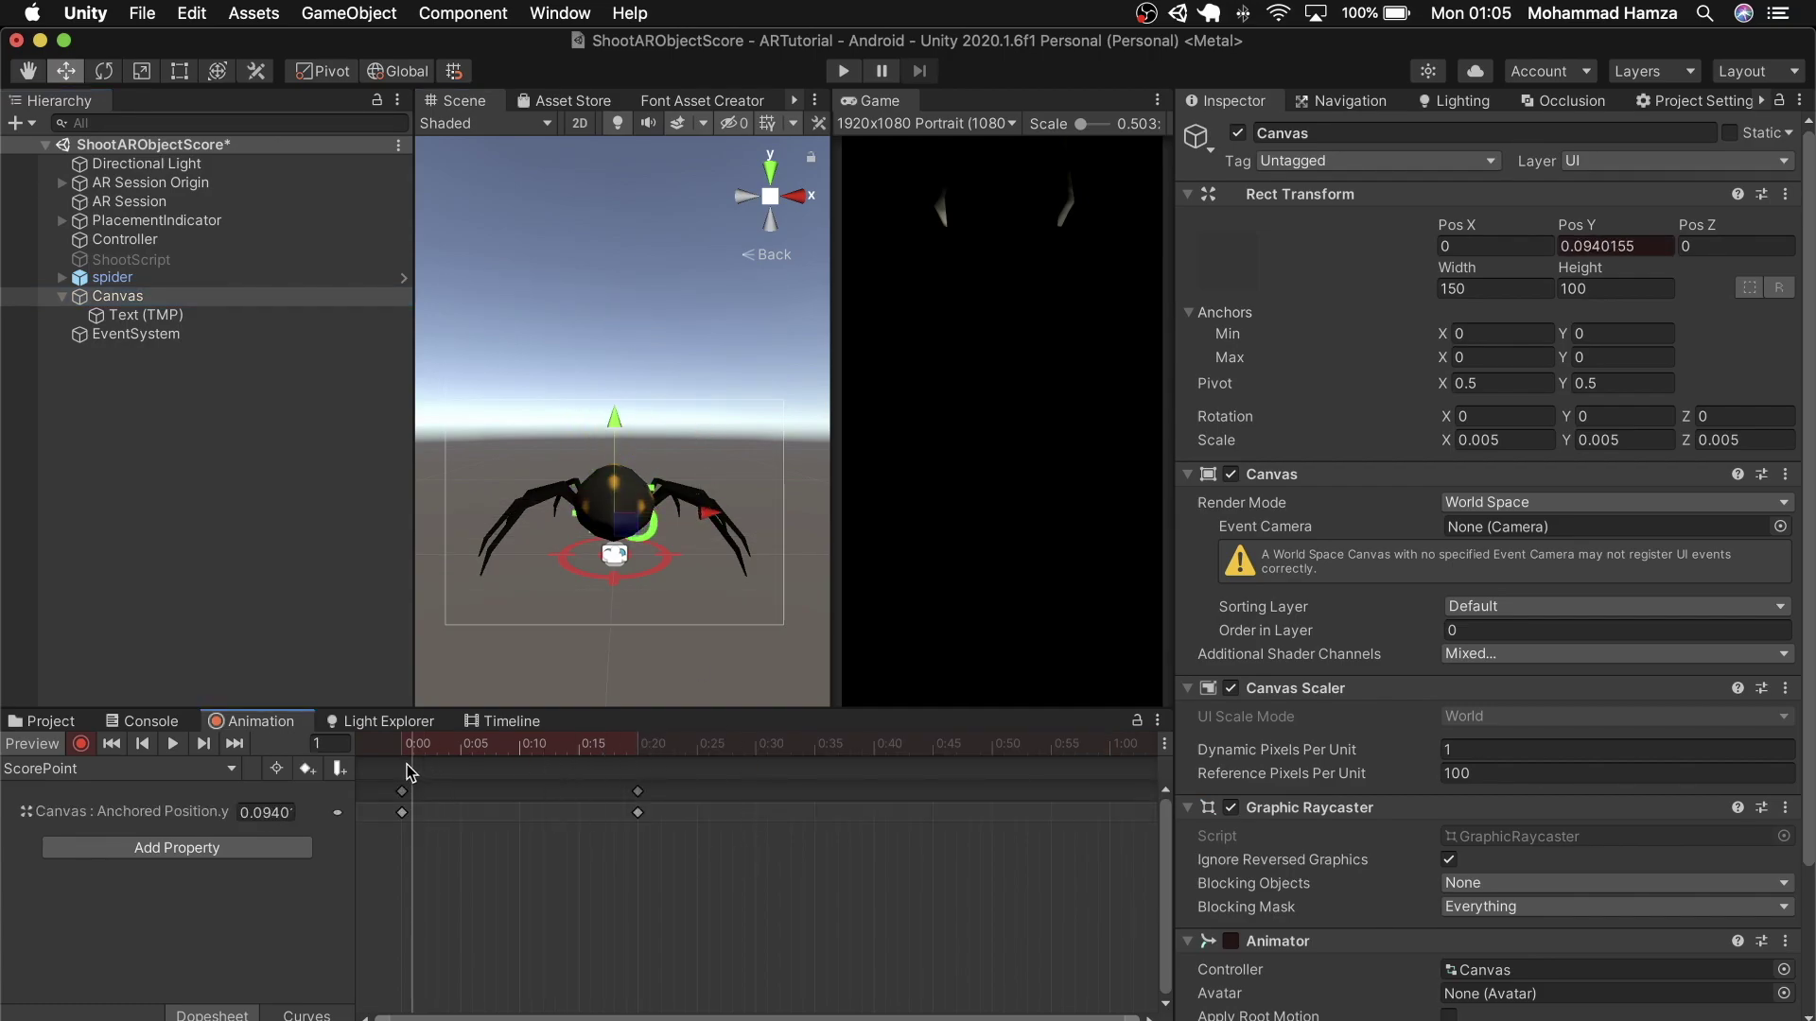
click(170, 744)
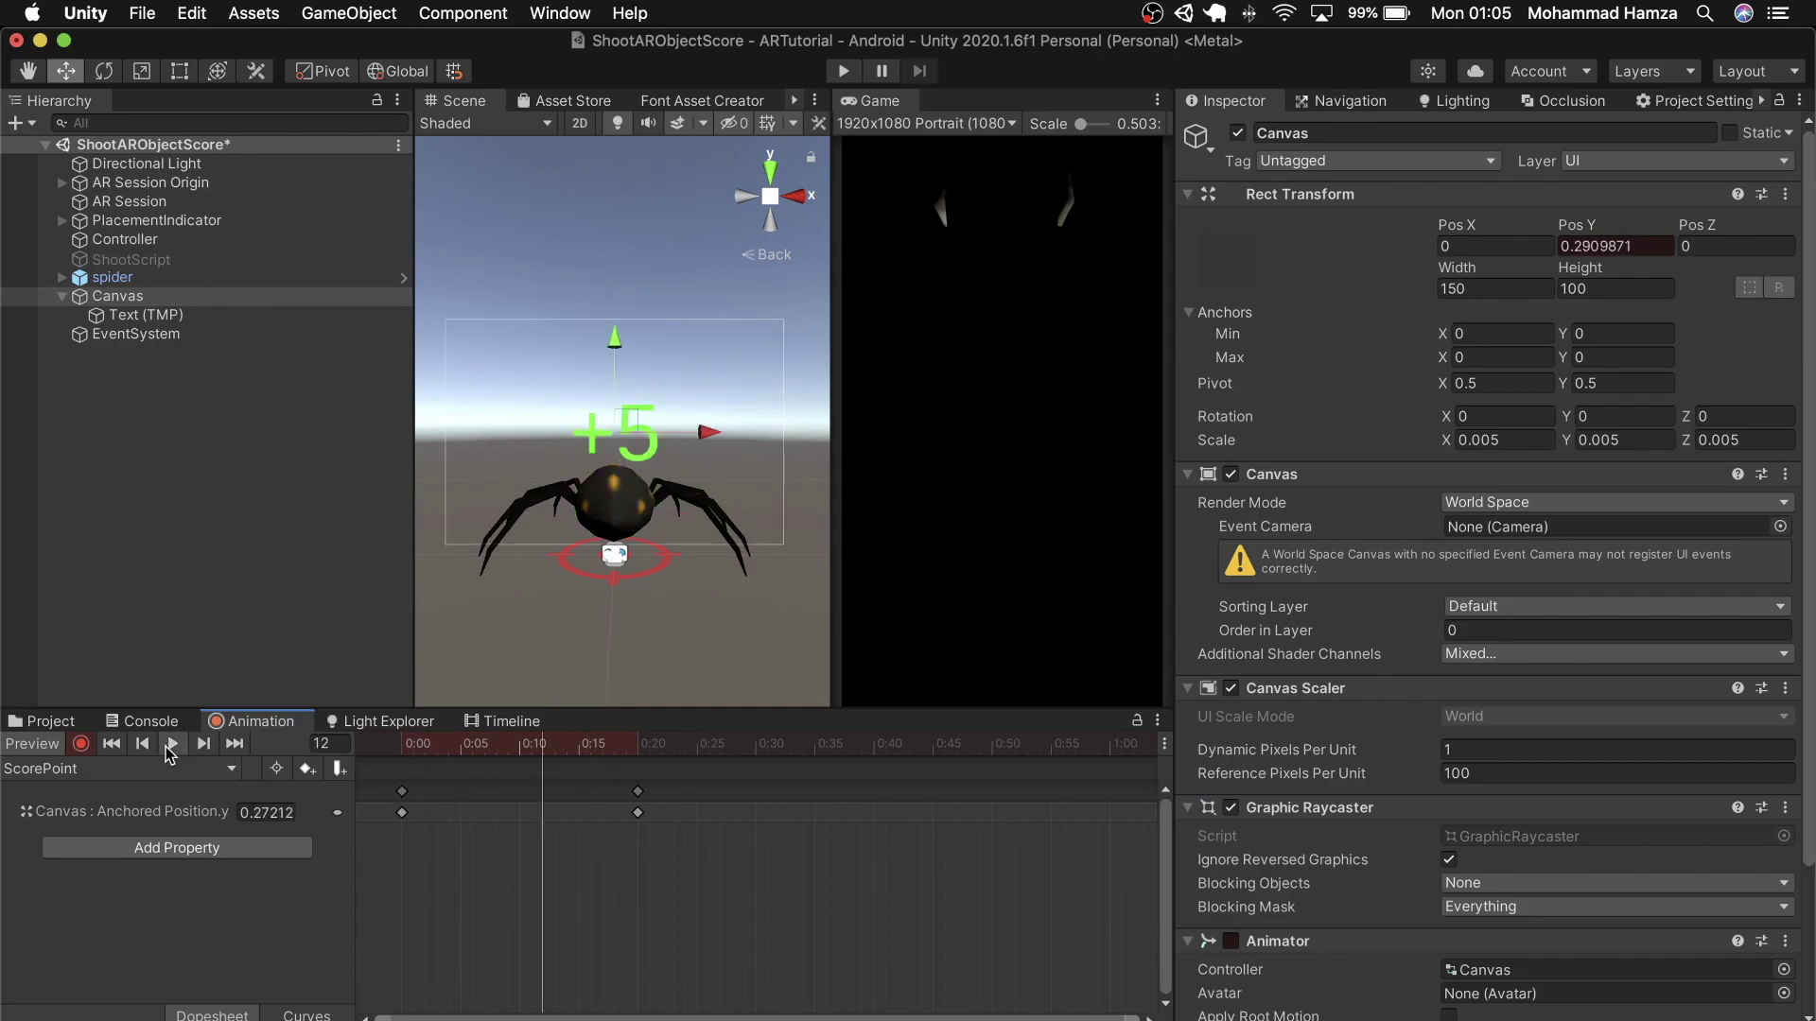
click(403, 776)
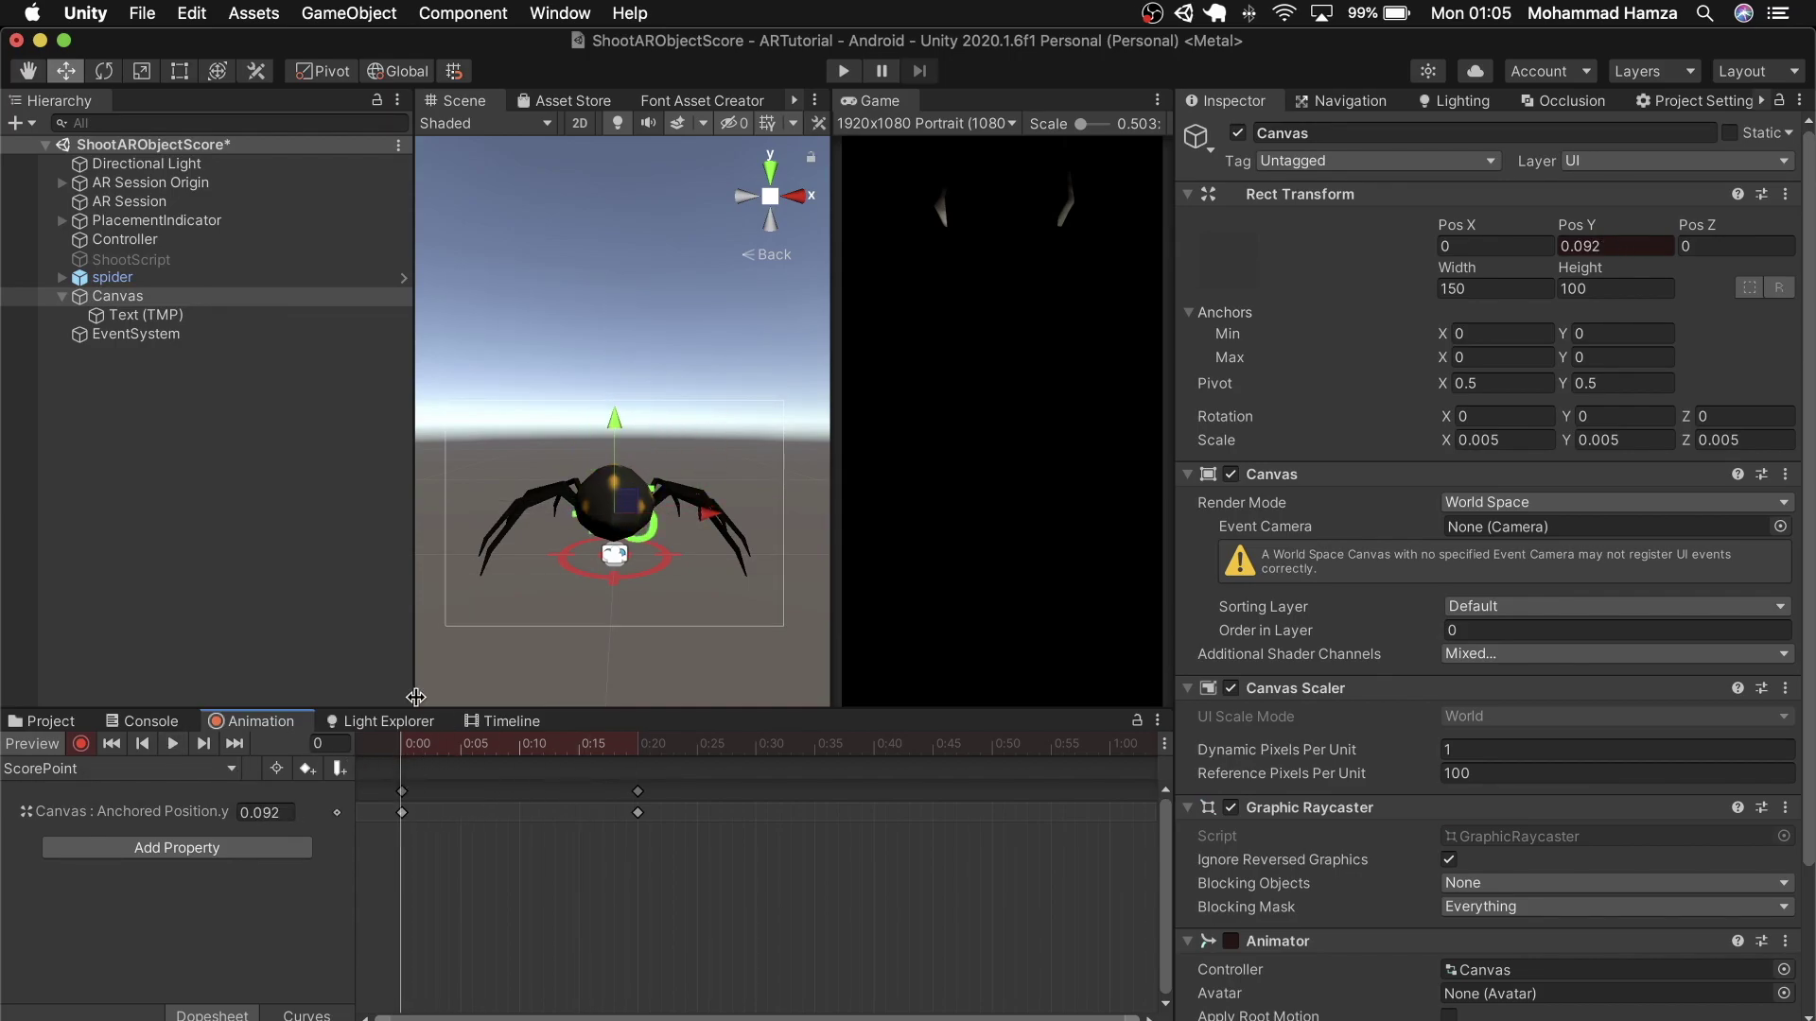
click(80, 744)
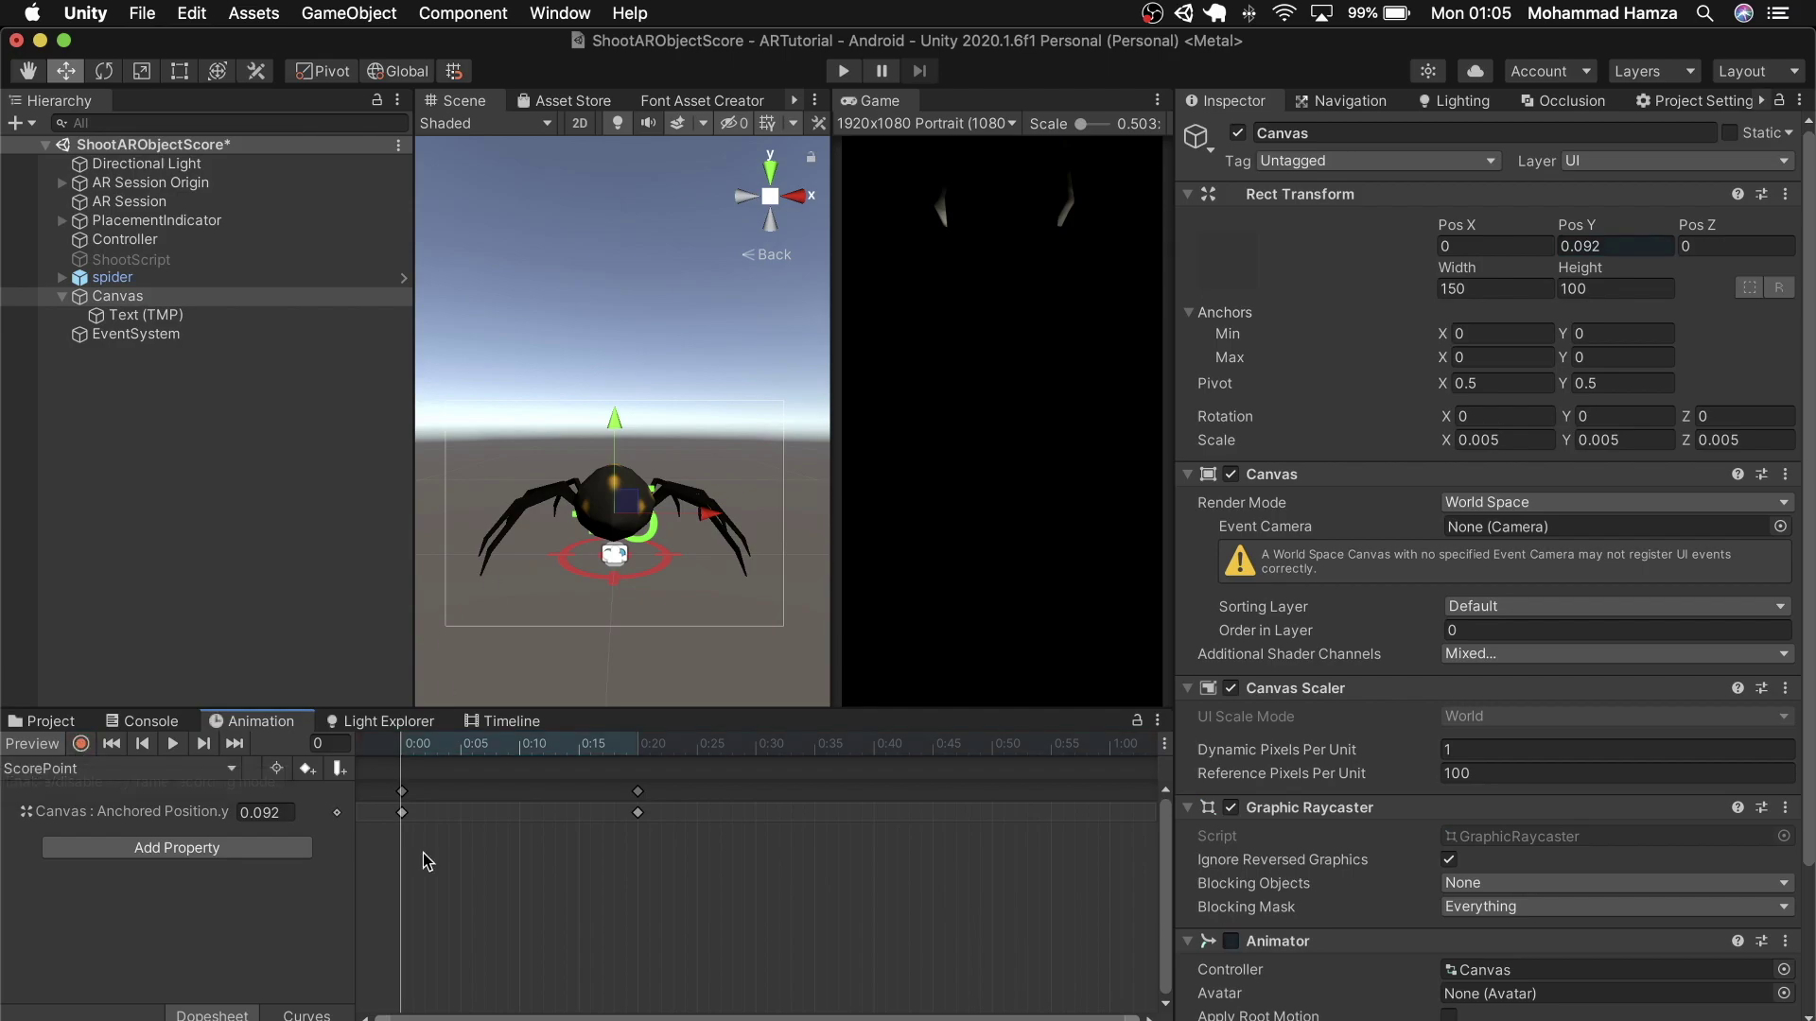
drag(403, 764, 638, 757)
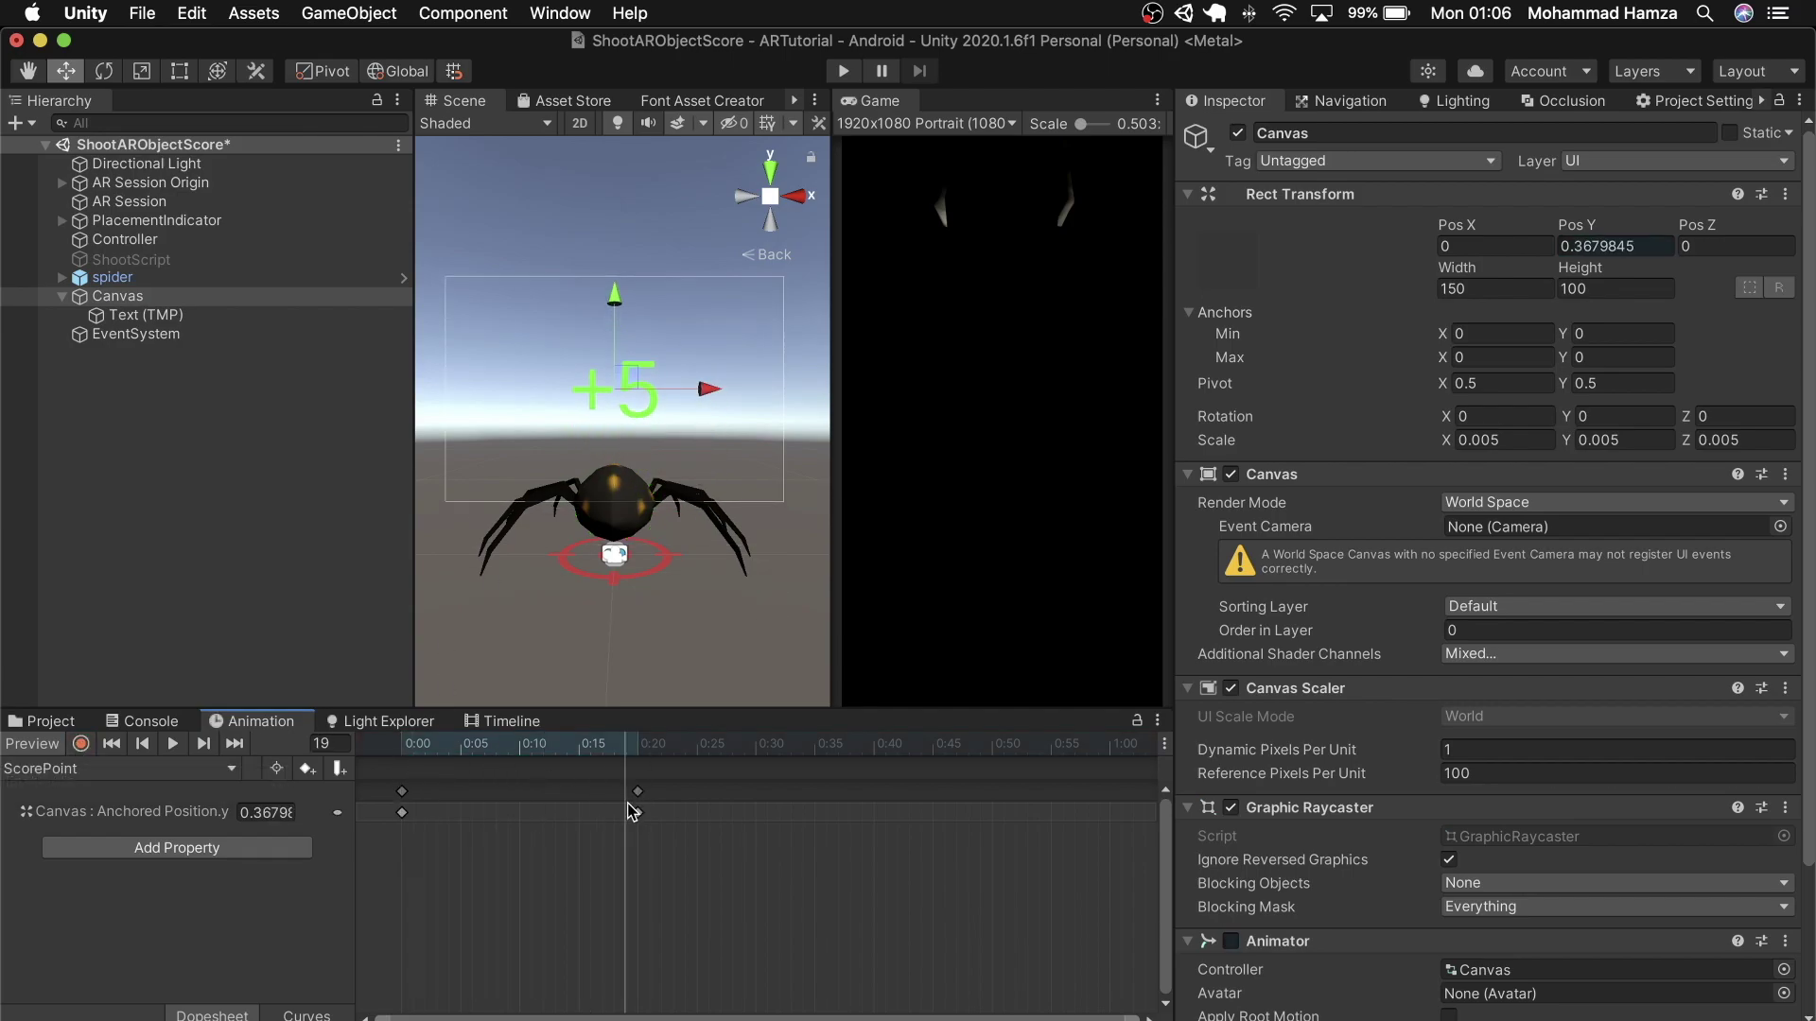
drag(641, 819, 376, 822)
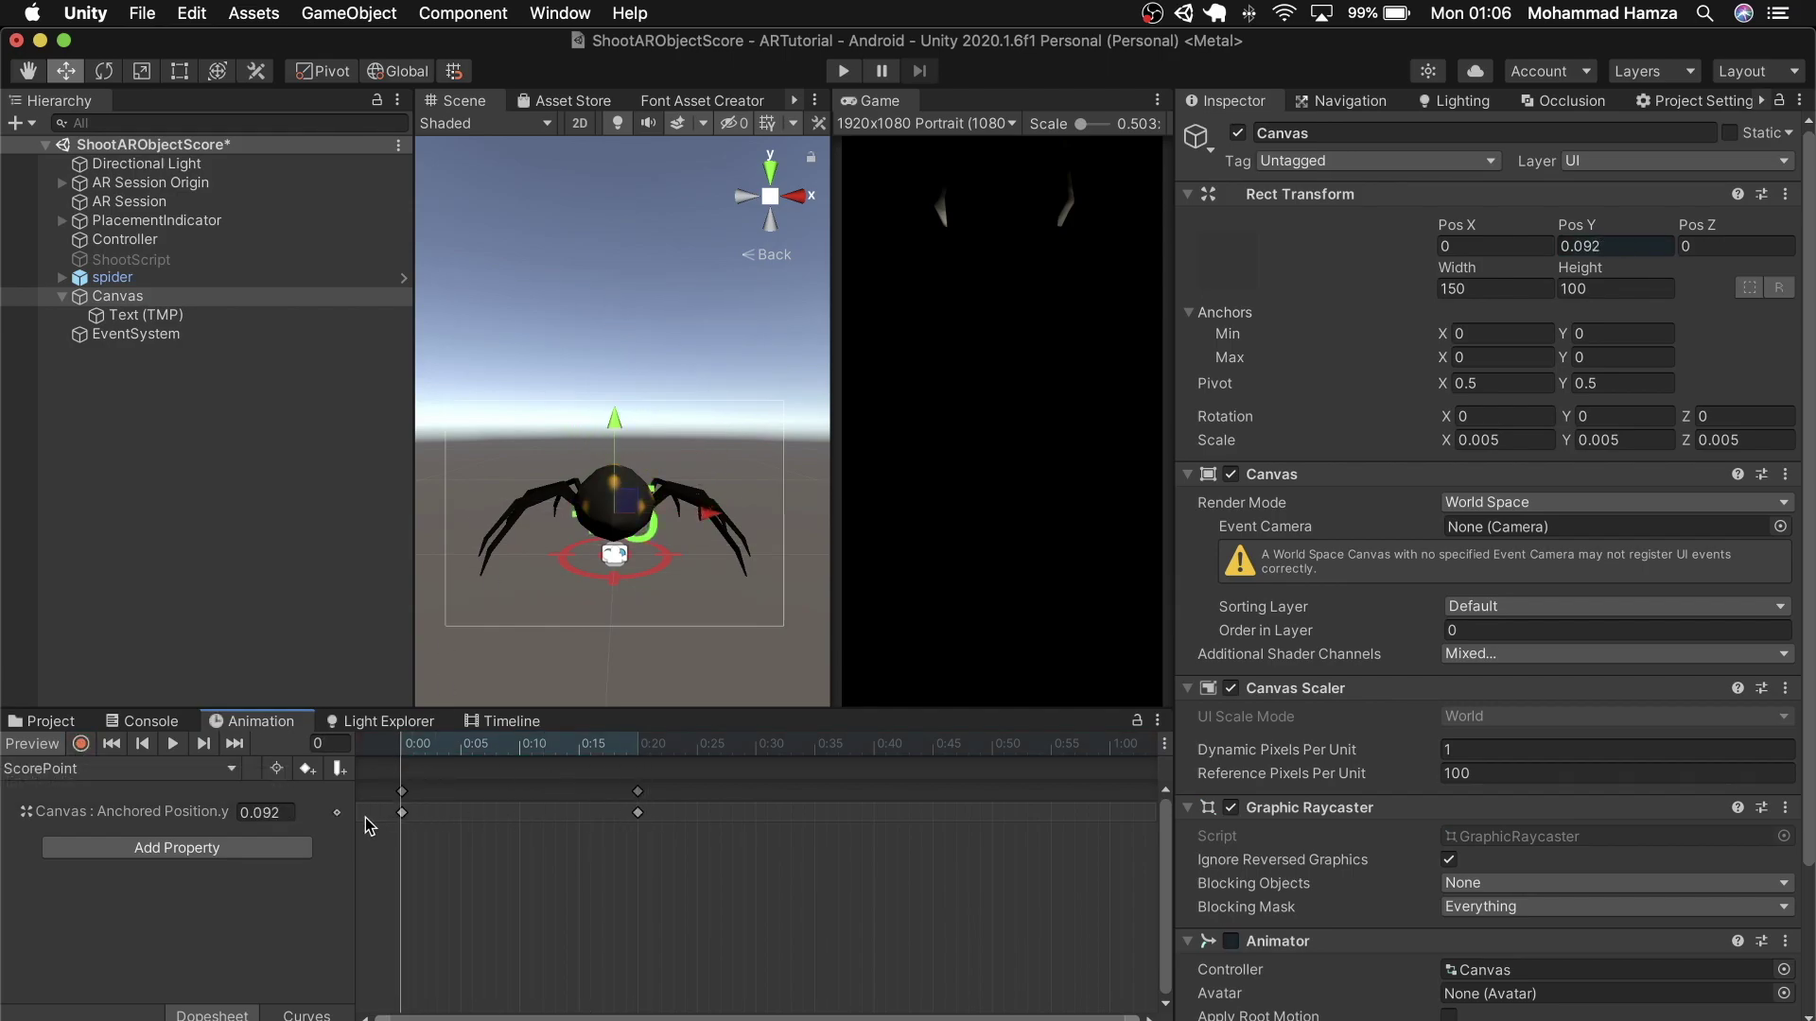
- With recording on, keyframe the text object's scale at frame 0 as 0 on X, Y and Z
click(81, 744)
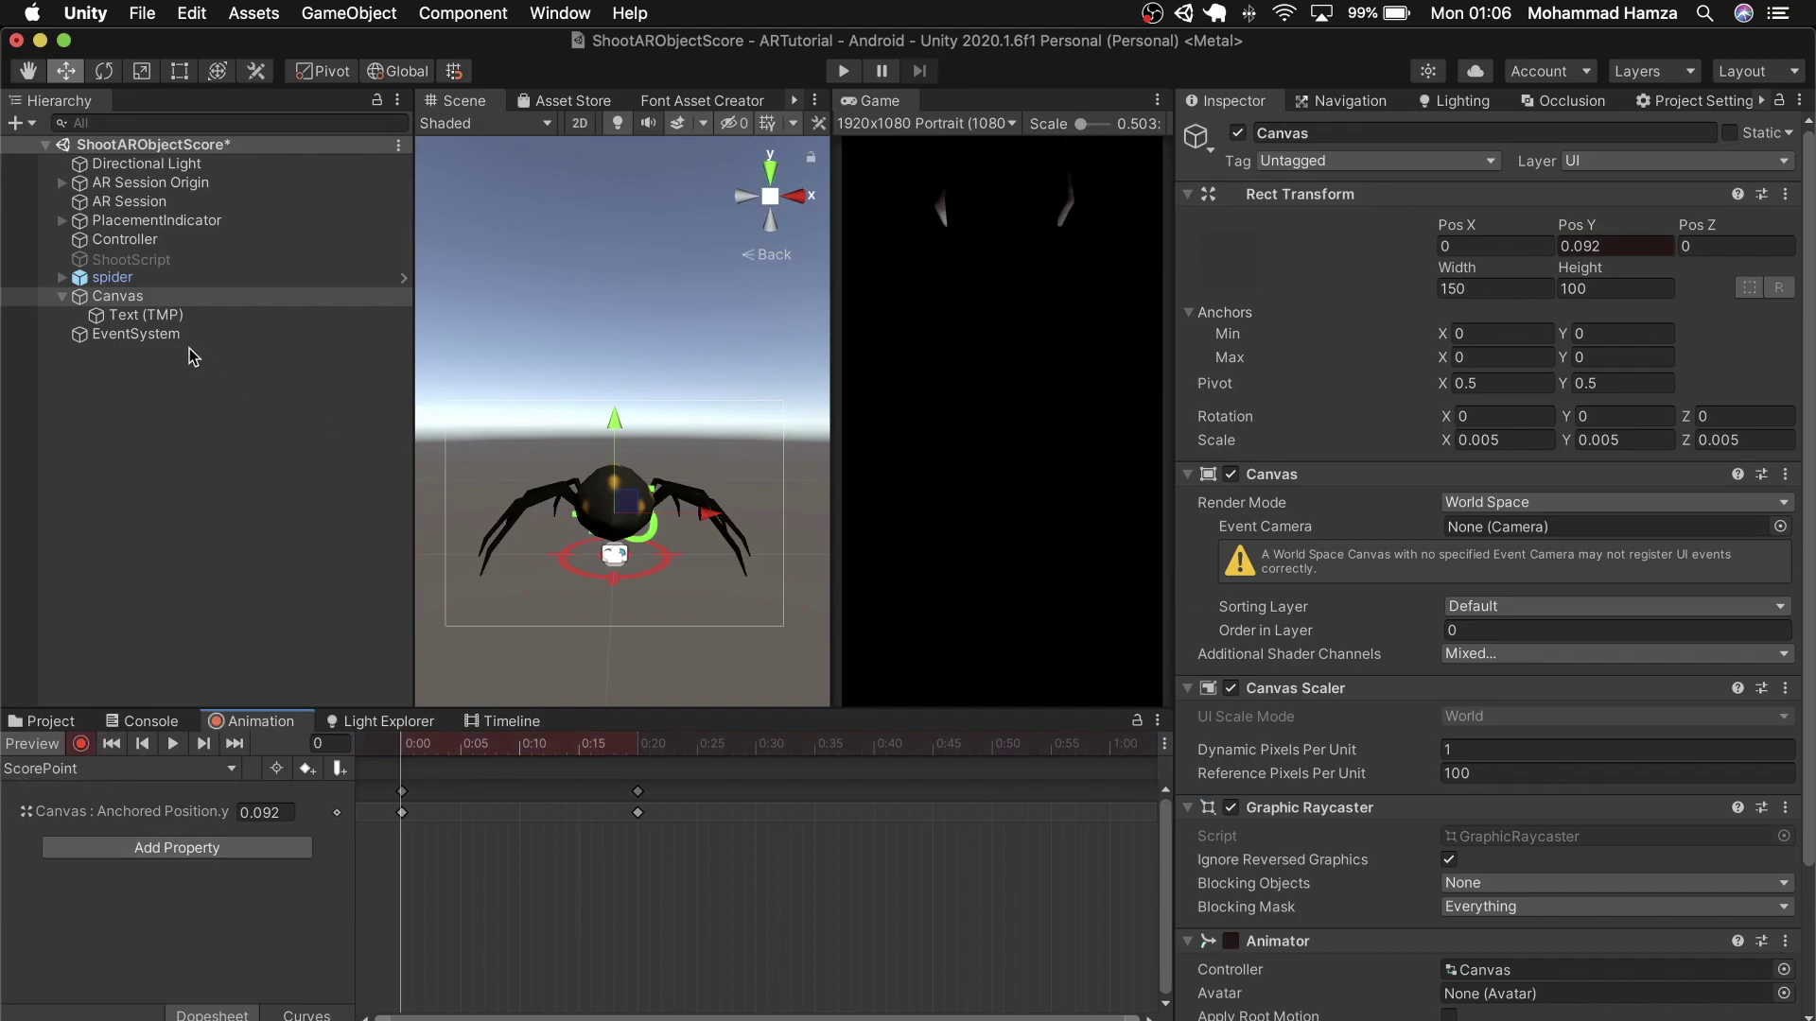
click(142, 315)
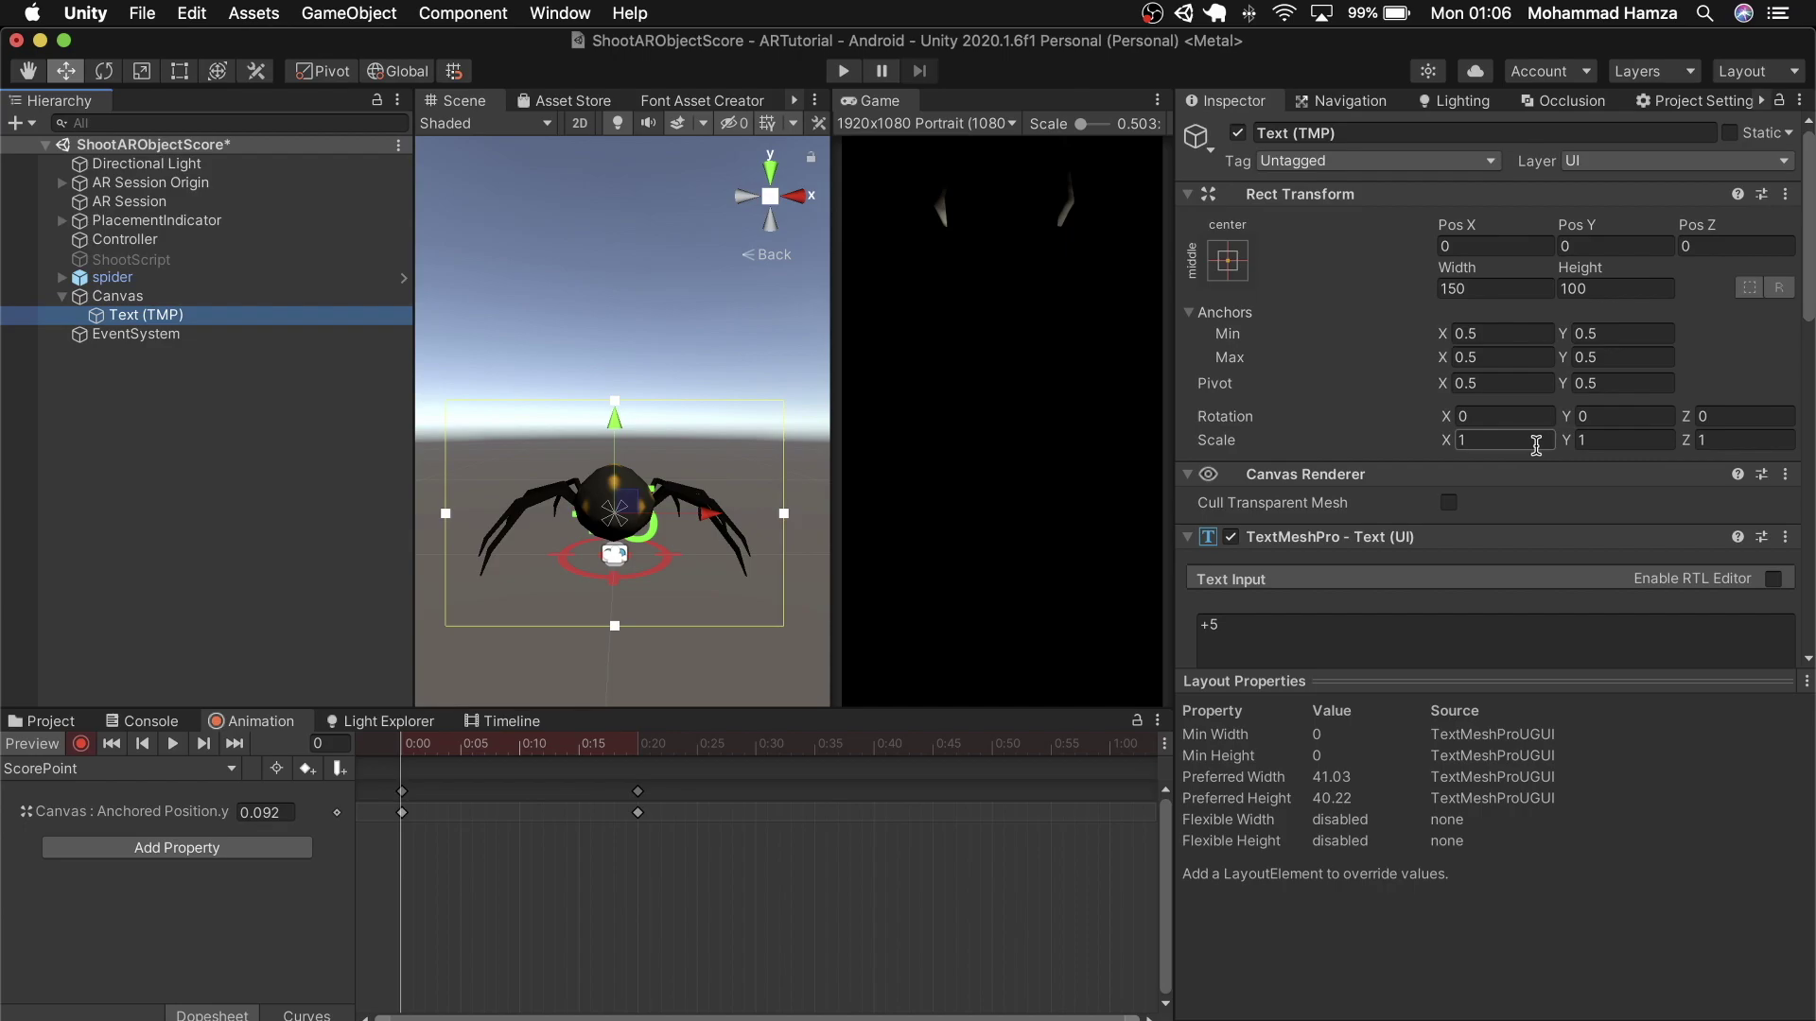
click(1504, 441)
text(0)
key(Tab)
text(0)
key(Tab)
text(0)
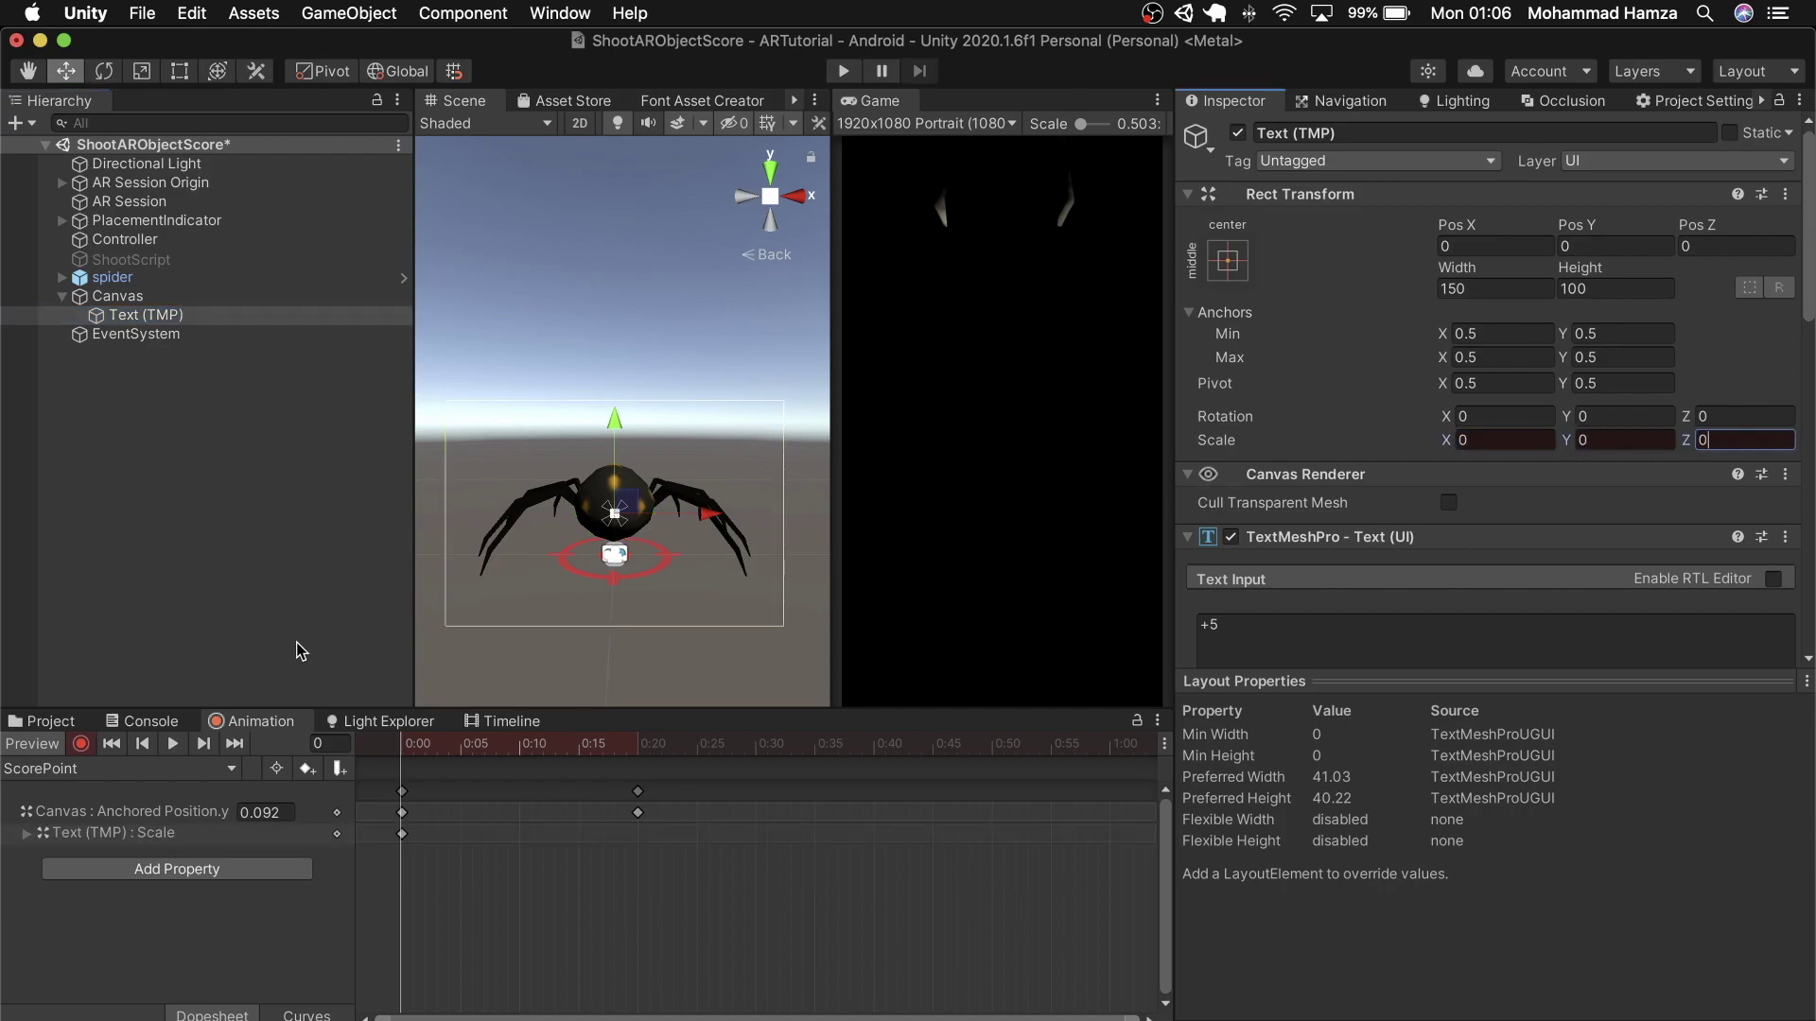
- Keyframe the text object's scale at frame 20 as 1 on X, Y and Z
drag(402, 747, 639, 789)
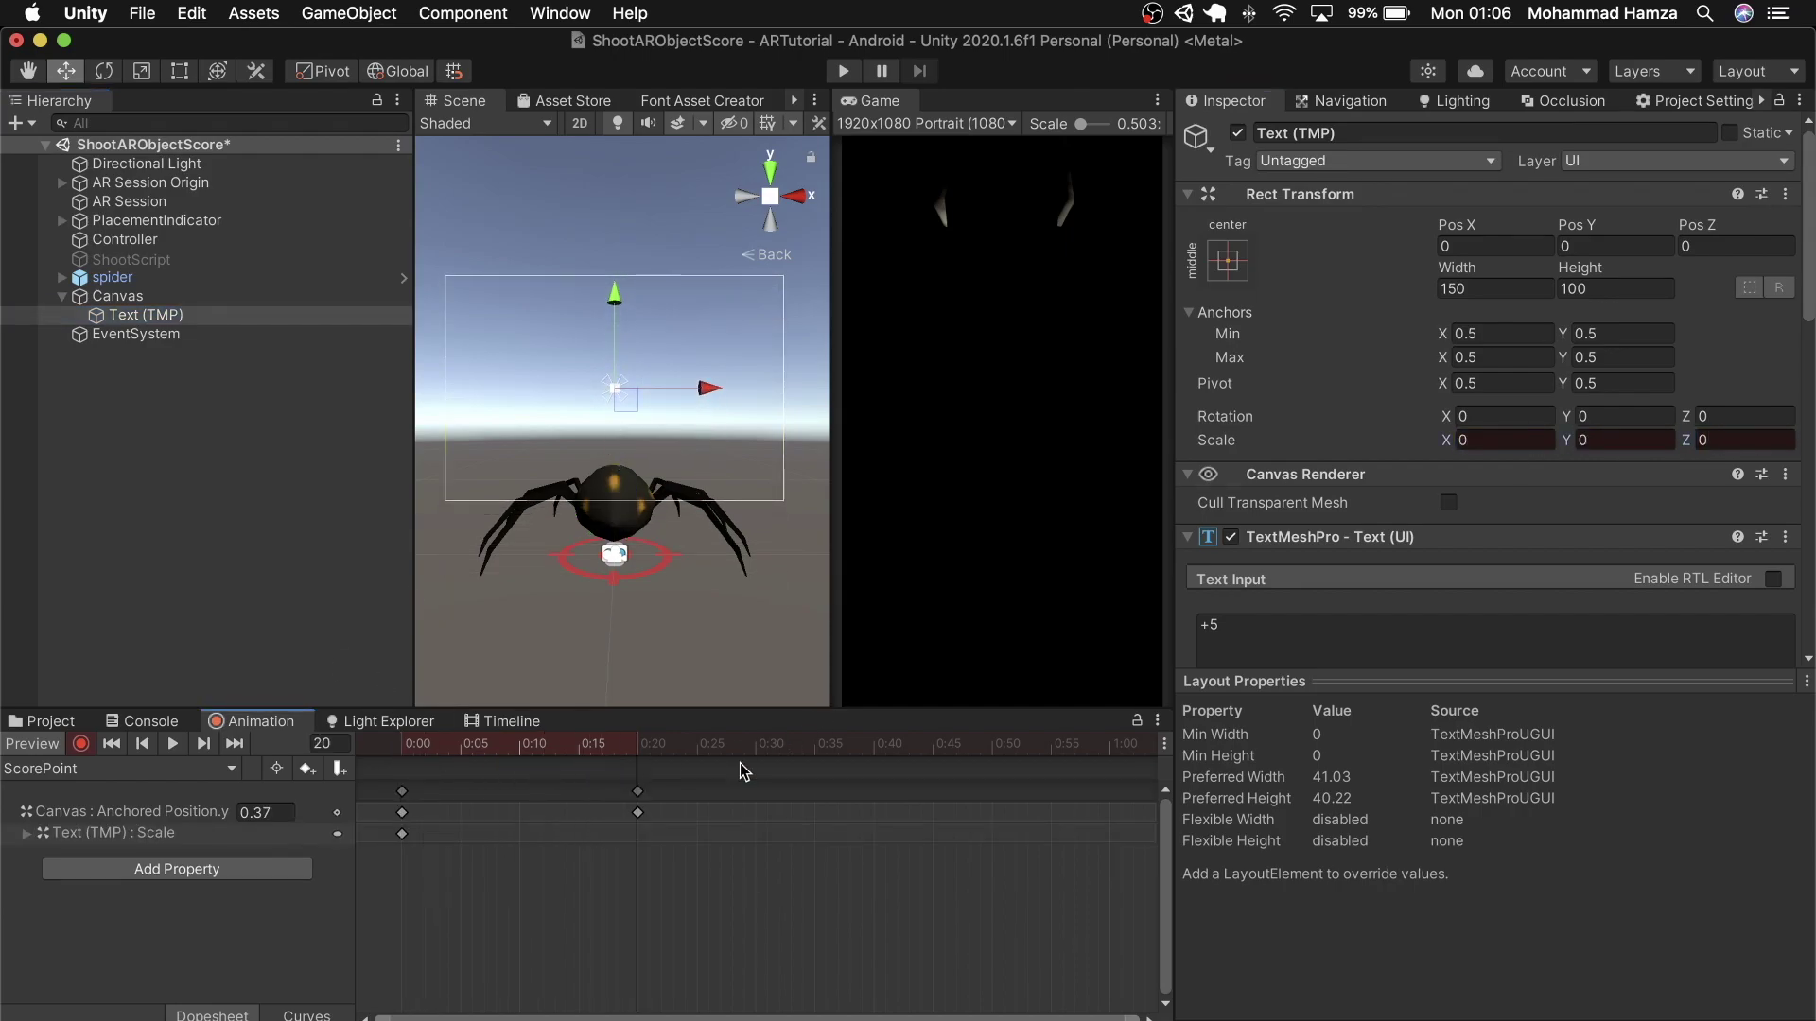
scroll(662, 772, up, 10)
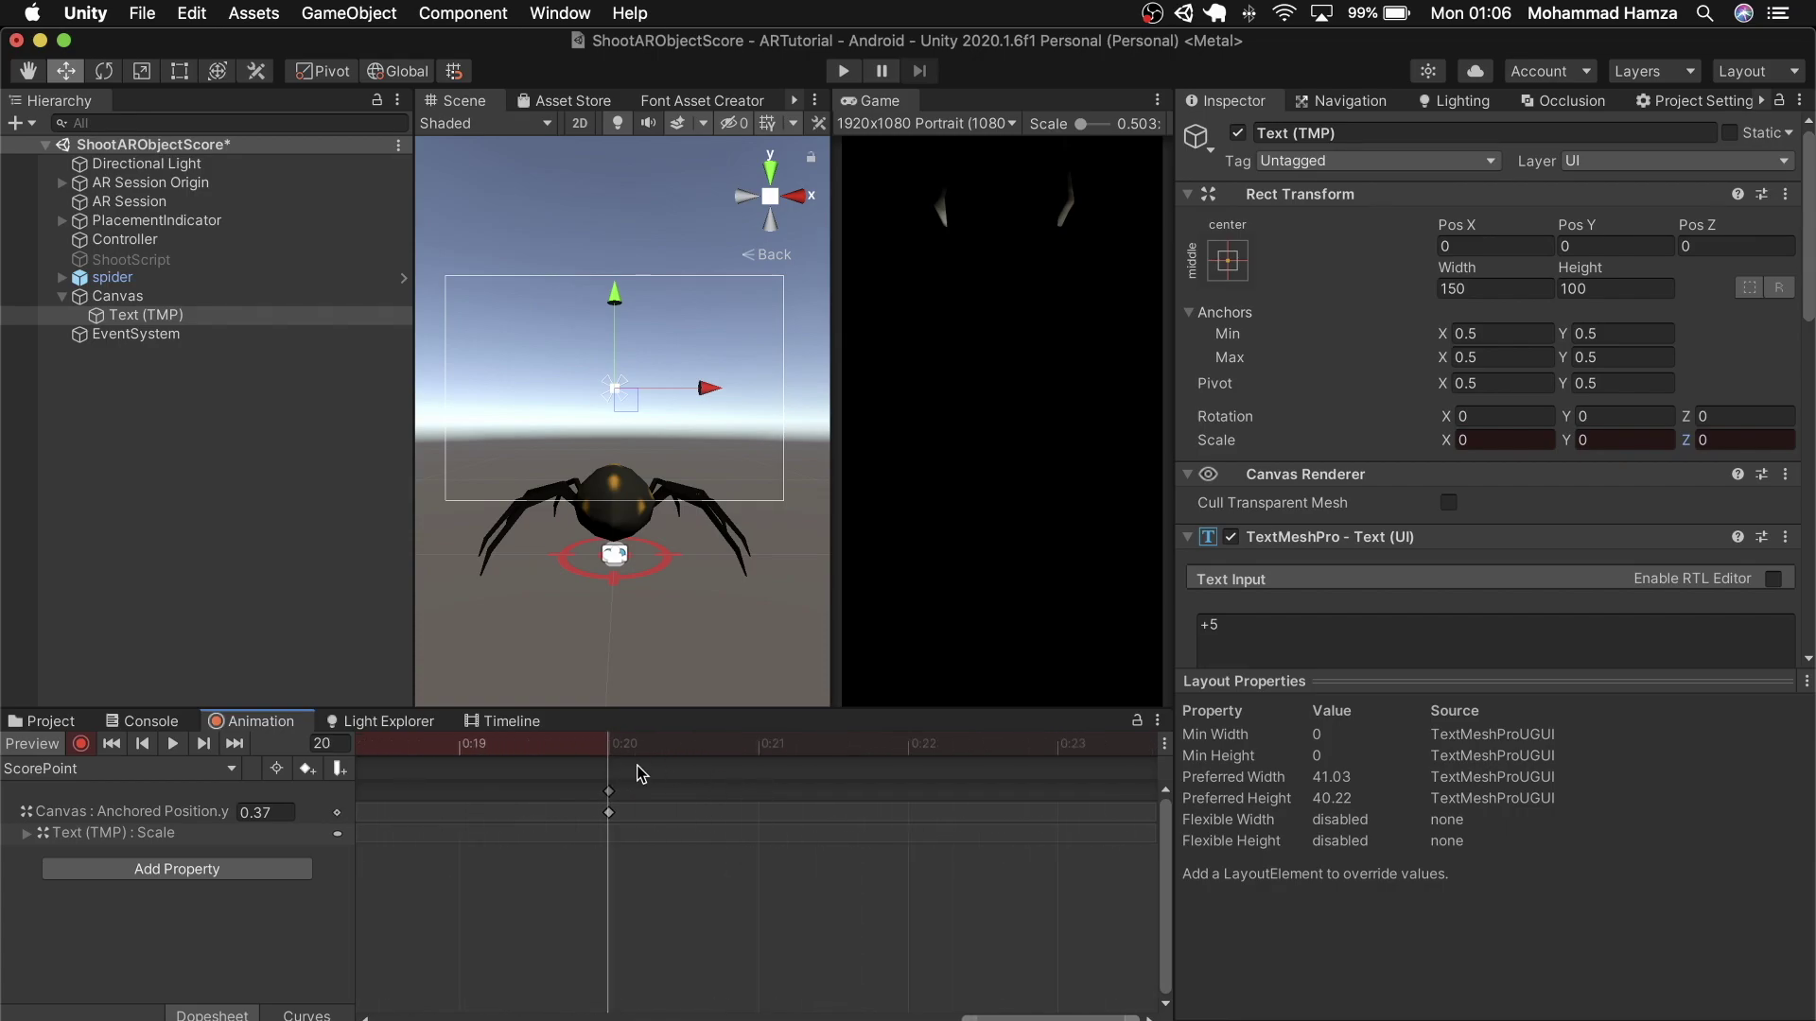
click(1495, 441)
text(1)
key(Tab)
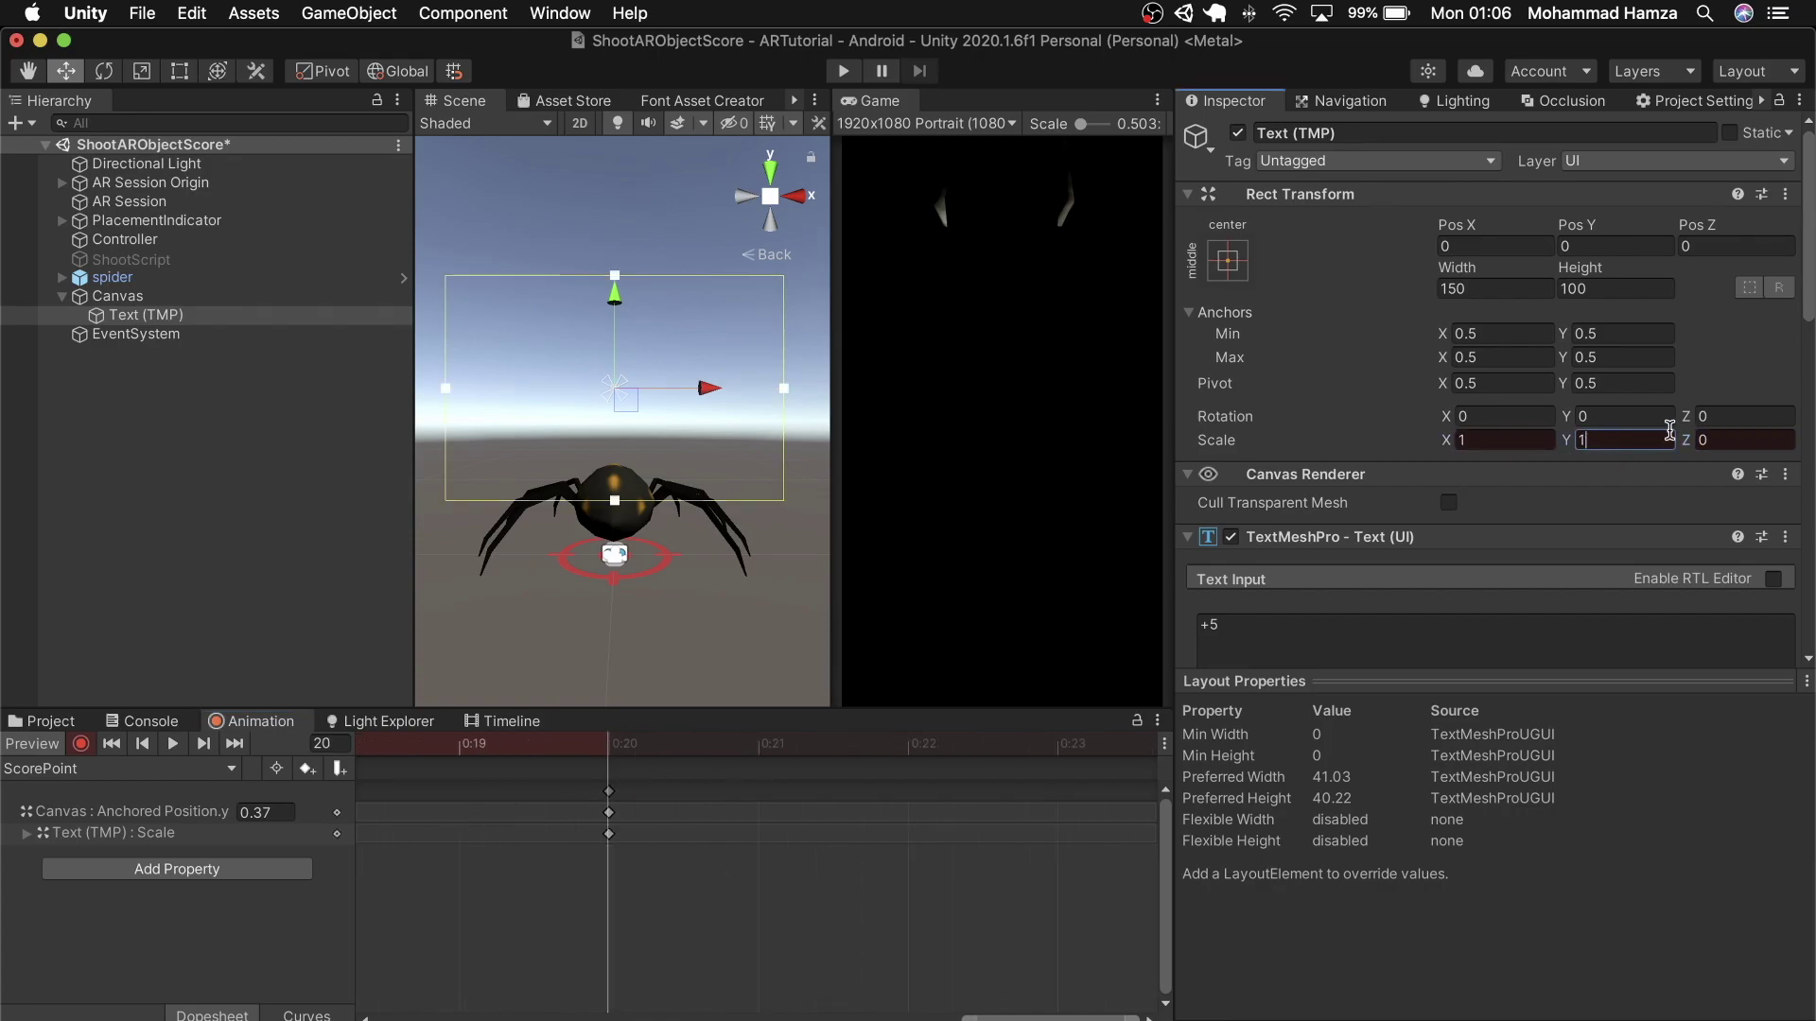
text(1)
key(Tab)
text(1)
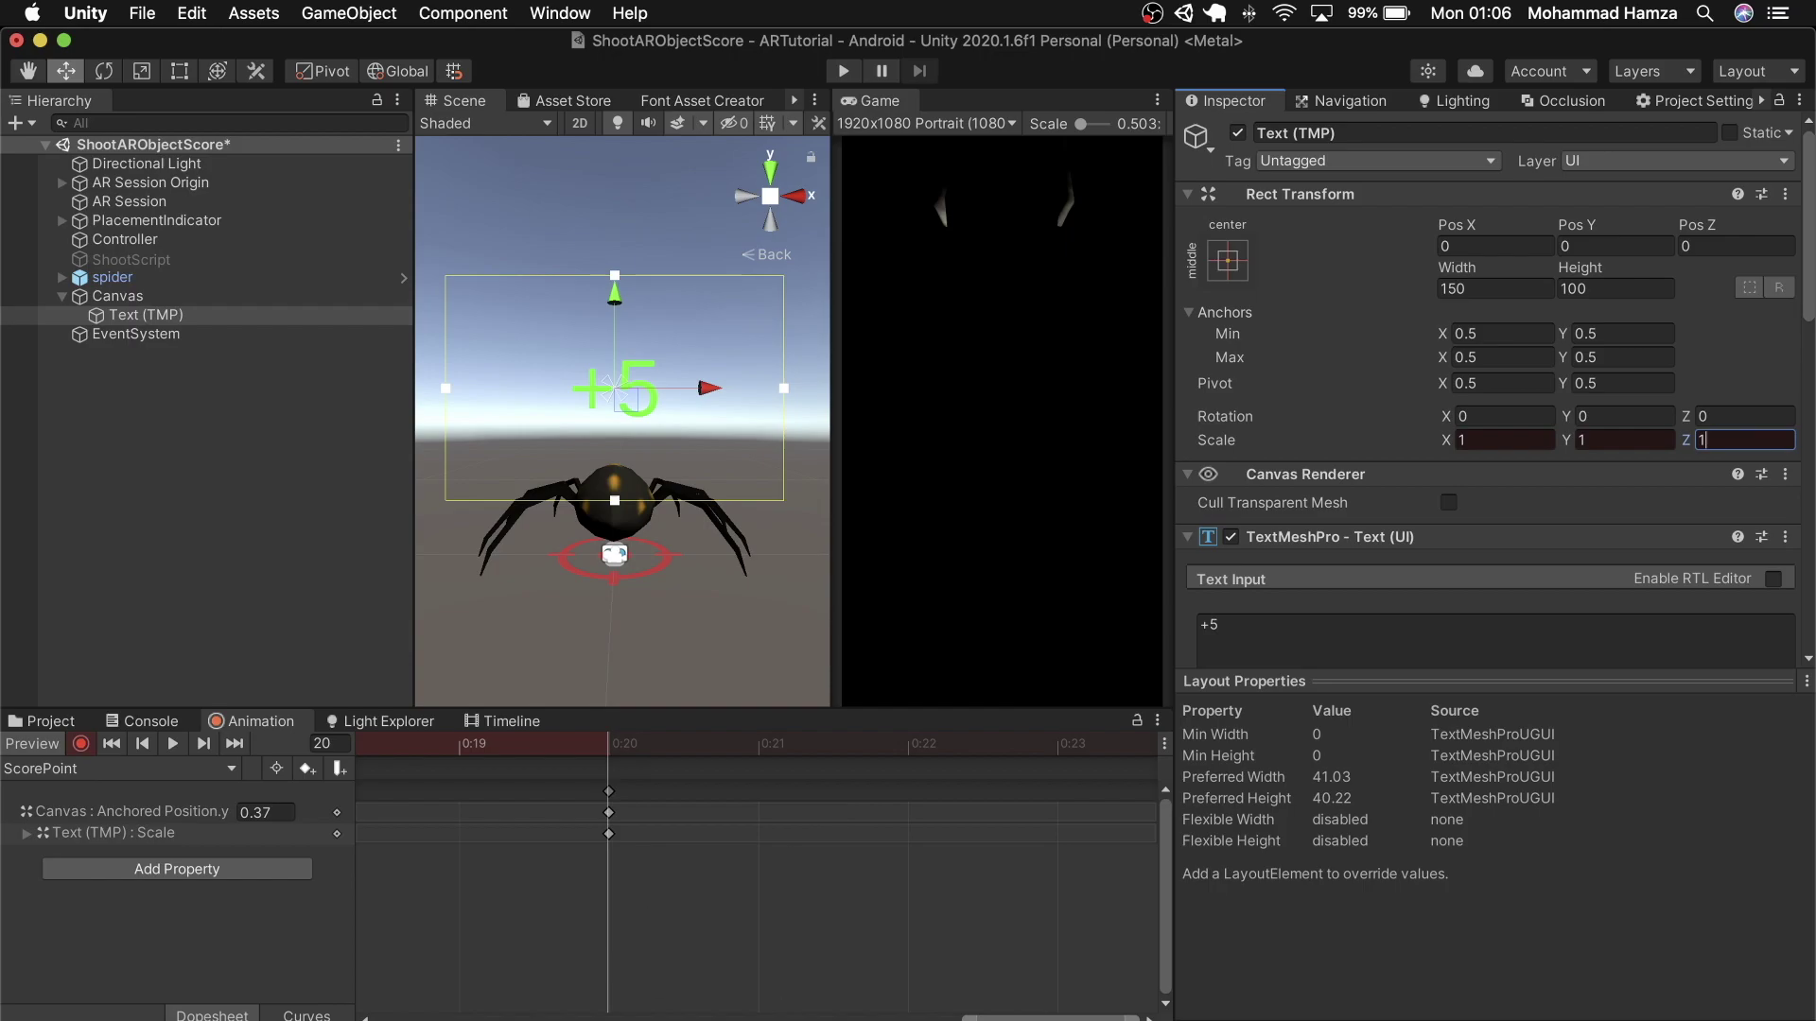
- Play back the ScorePoint animation with recording turned off and save the ShootARObjectScore scene
click(139, 938)
key(a)
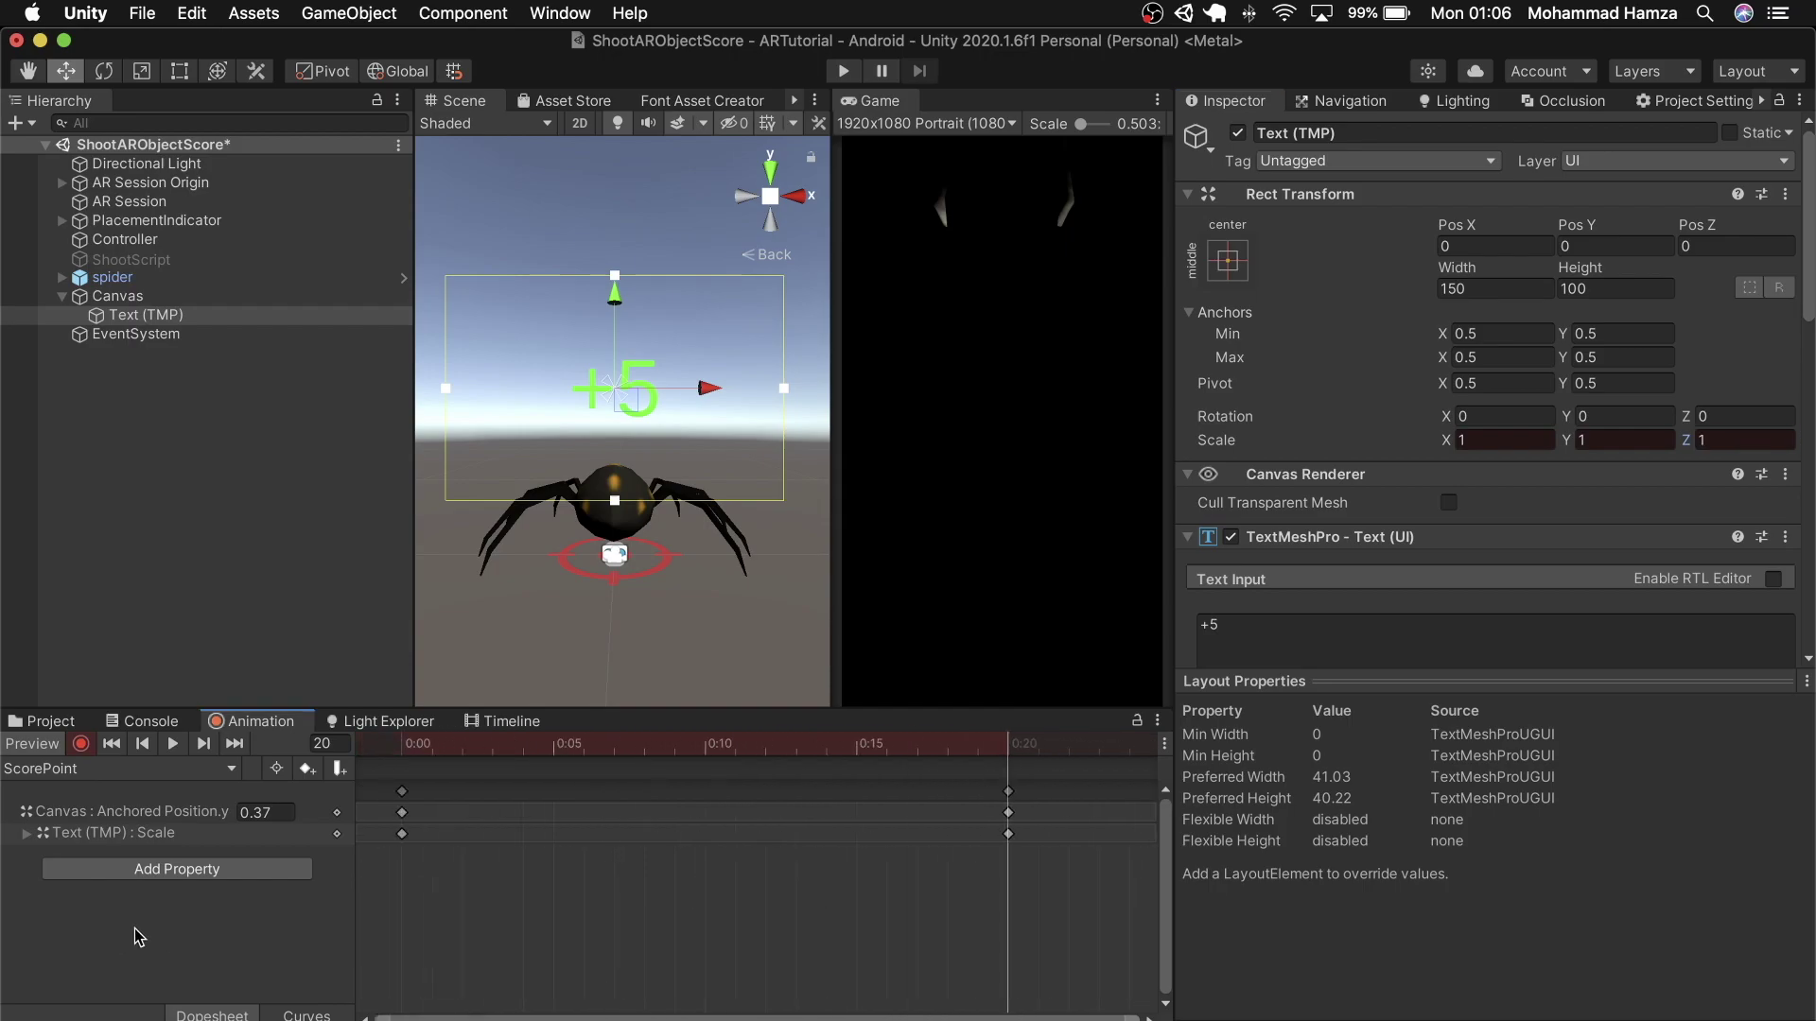
click(79, 744)
key(space)
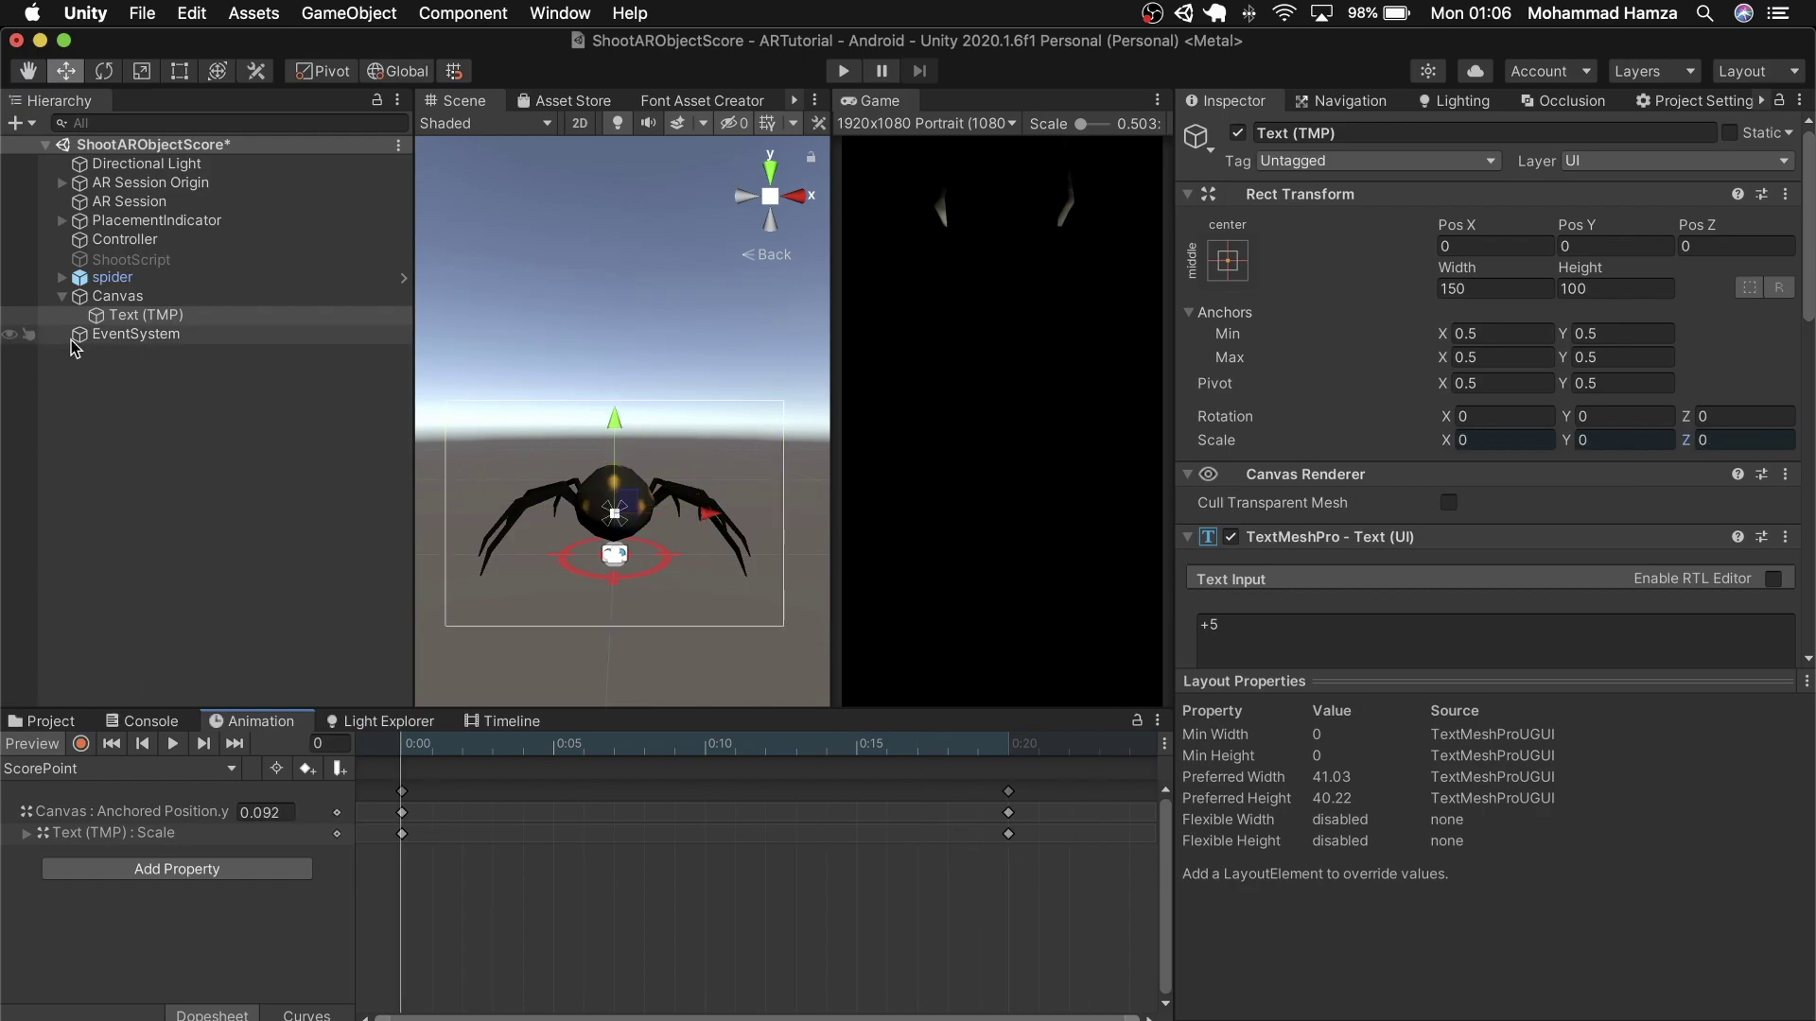
right_click(223, 144)
click(275, 185)
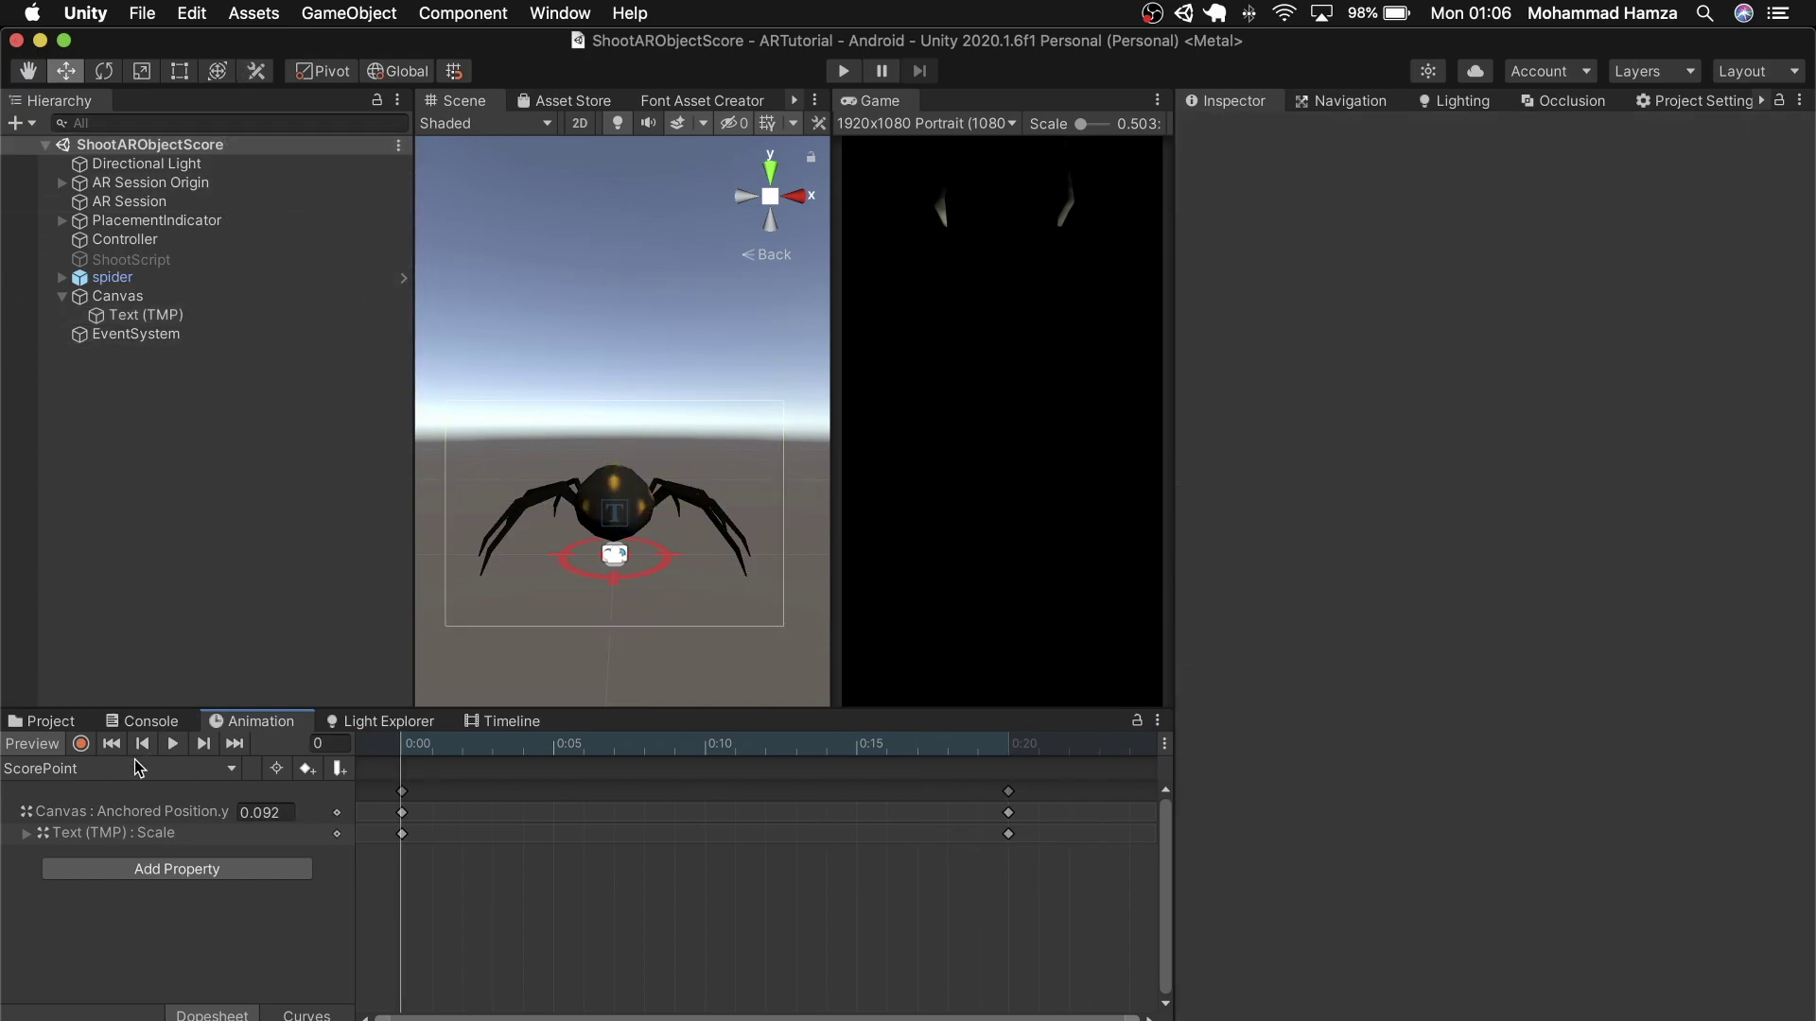
- Turn off Loop Time for the ScorePoint clip in the Animation folder
click(28, 723)
click(159, 298)
scroll(1646, 726, down, 5)
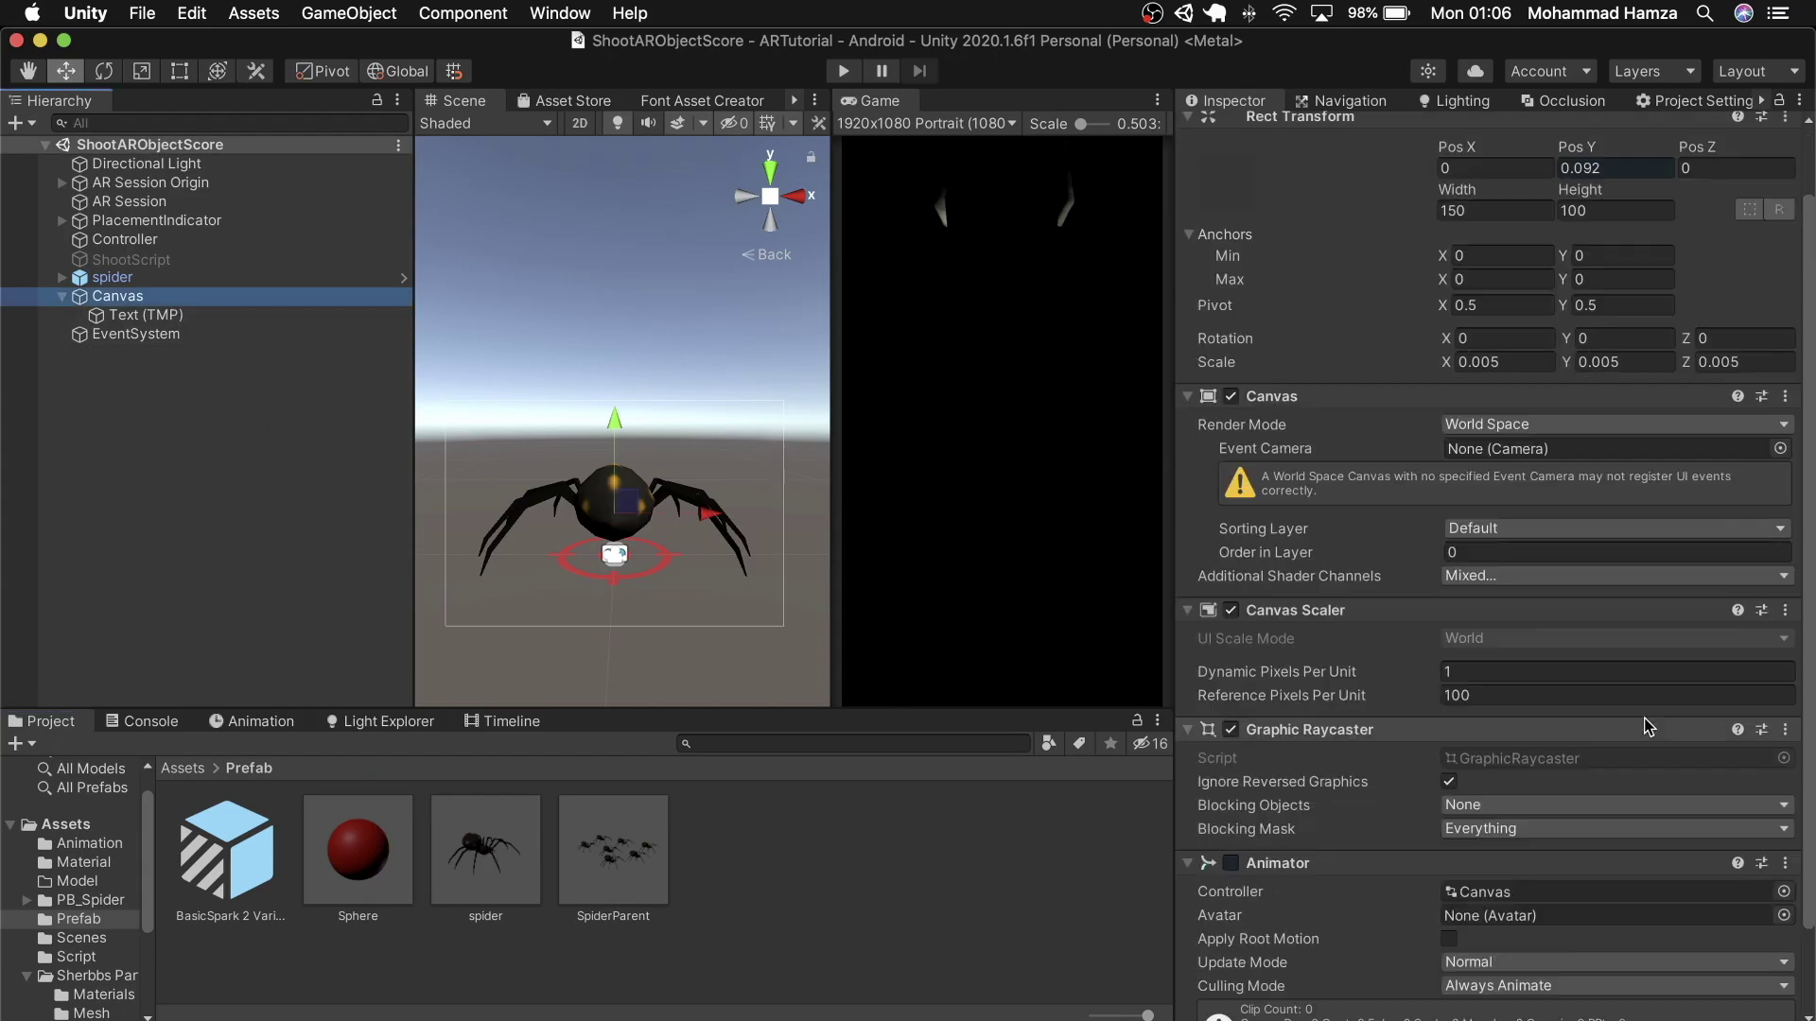
click(1504, 796)
click(359, 856)
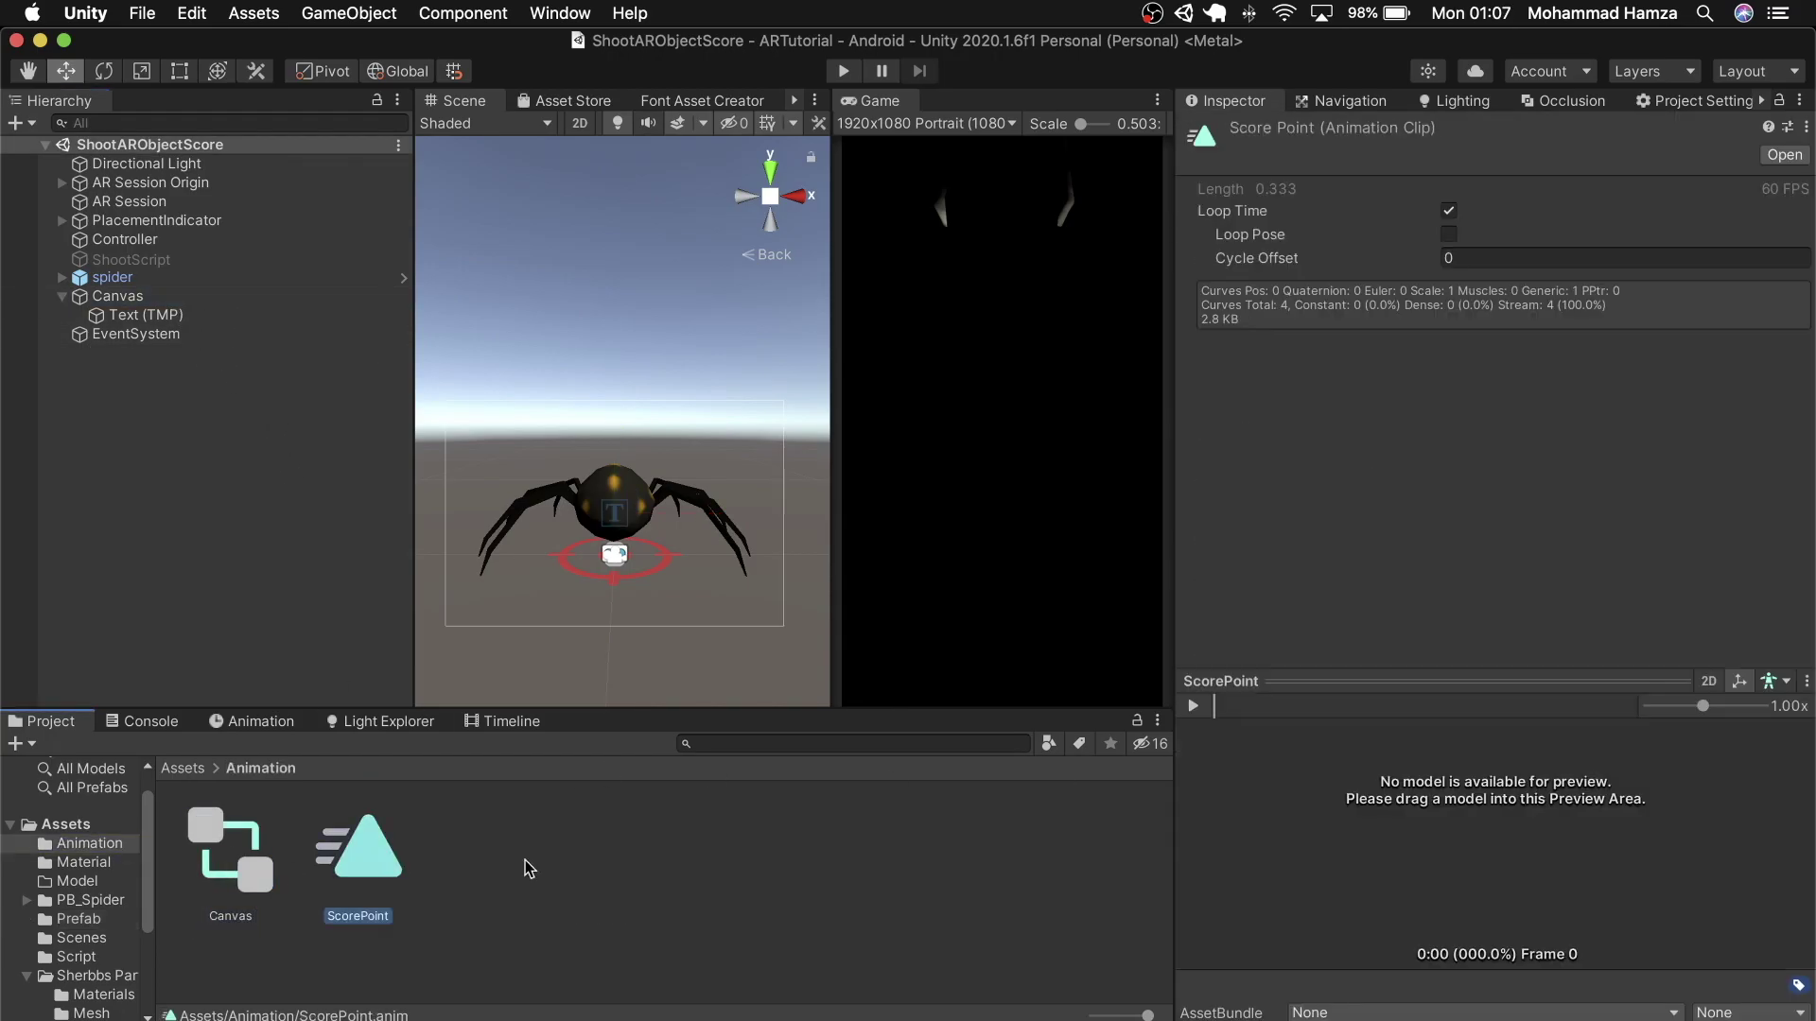
click(1449, 210)
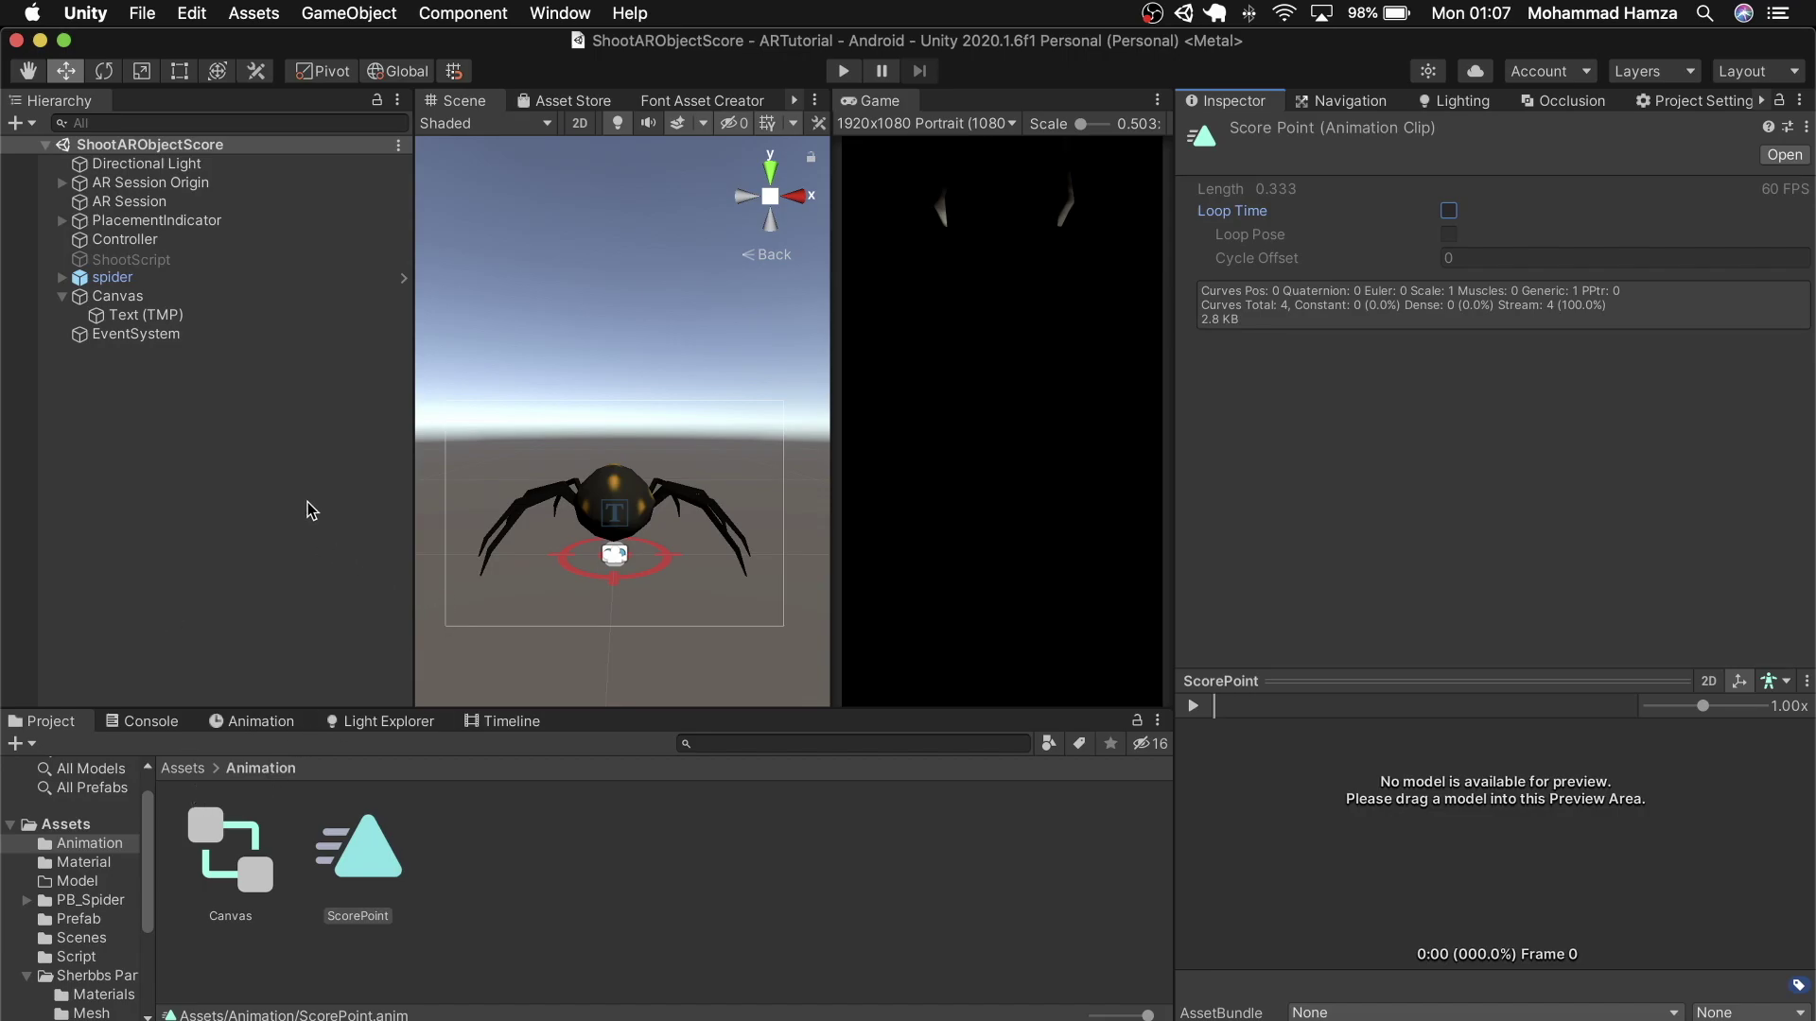
- Make a prefab of the Canvas in the Prefab folder under Assets
click(194, 771)
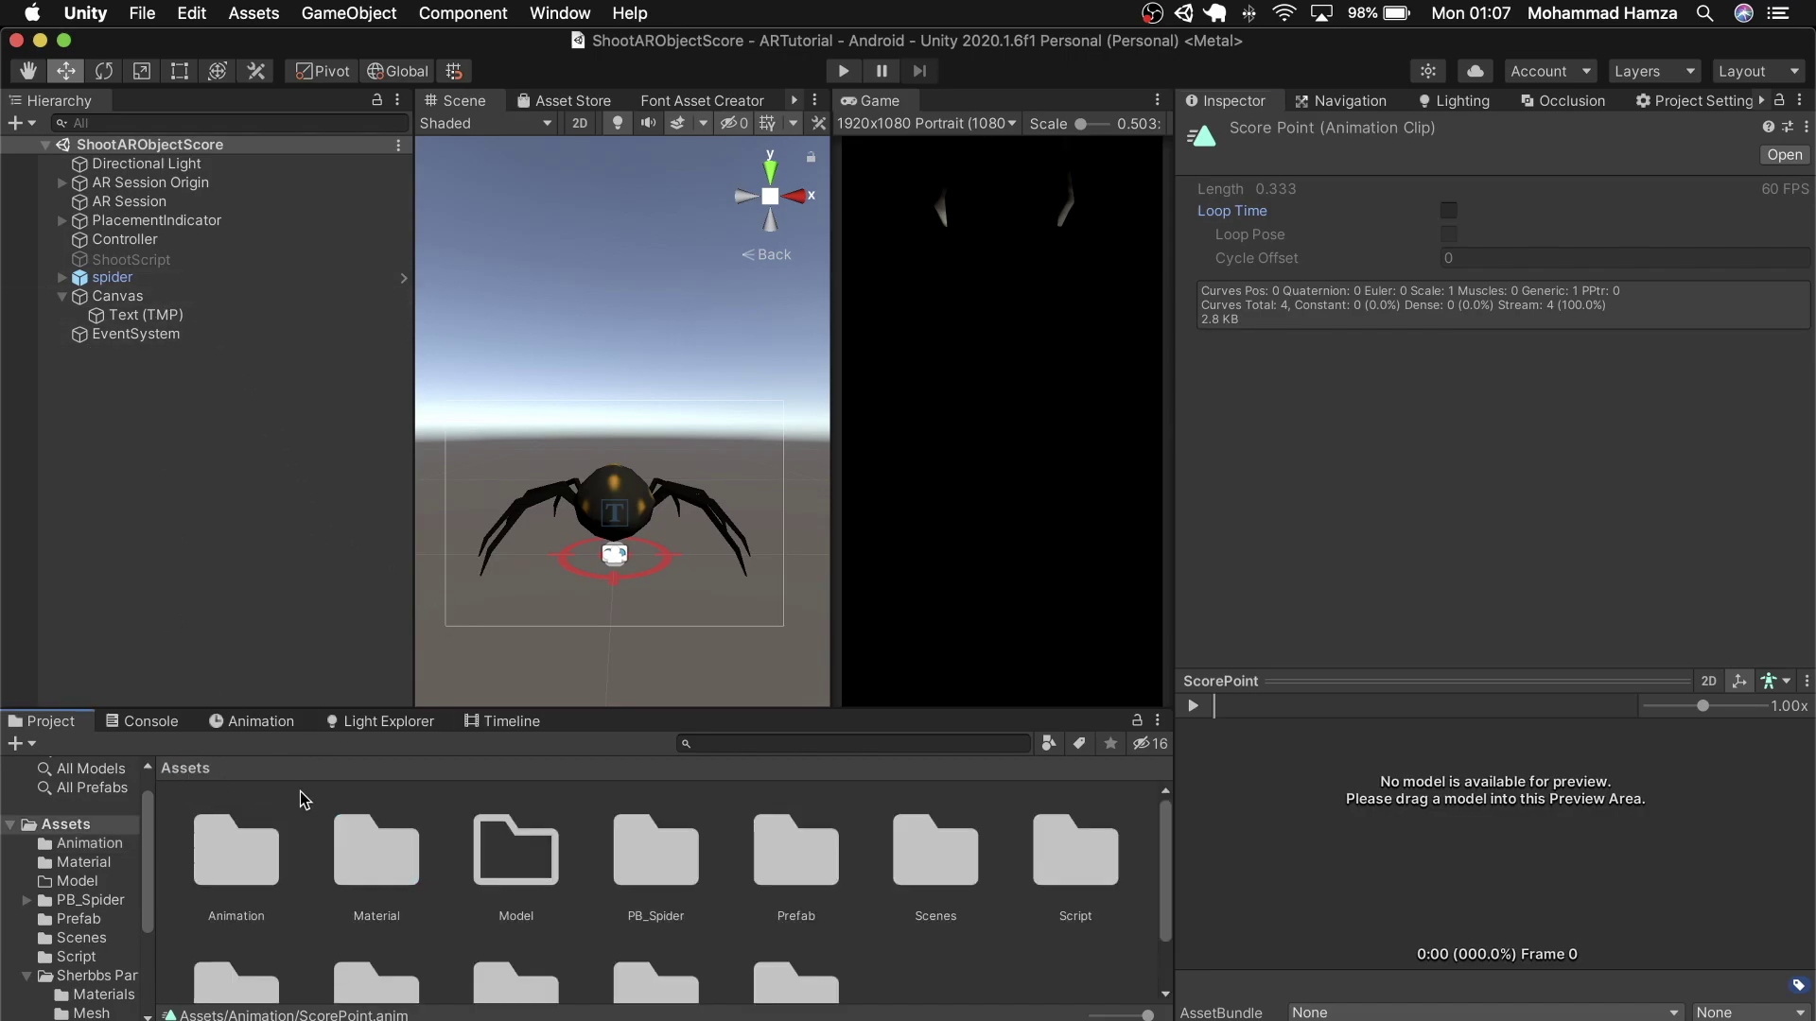
double_click(787, 870)
click(152, 299)
drag(151, 301, 774, 863)
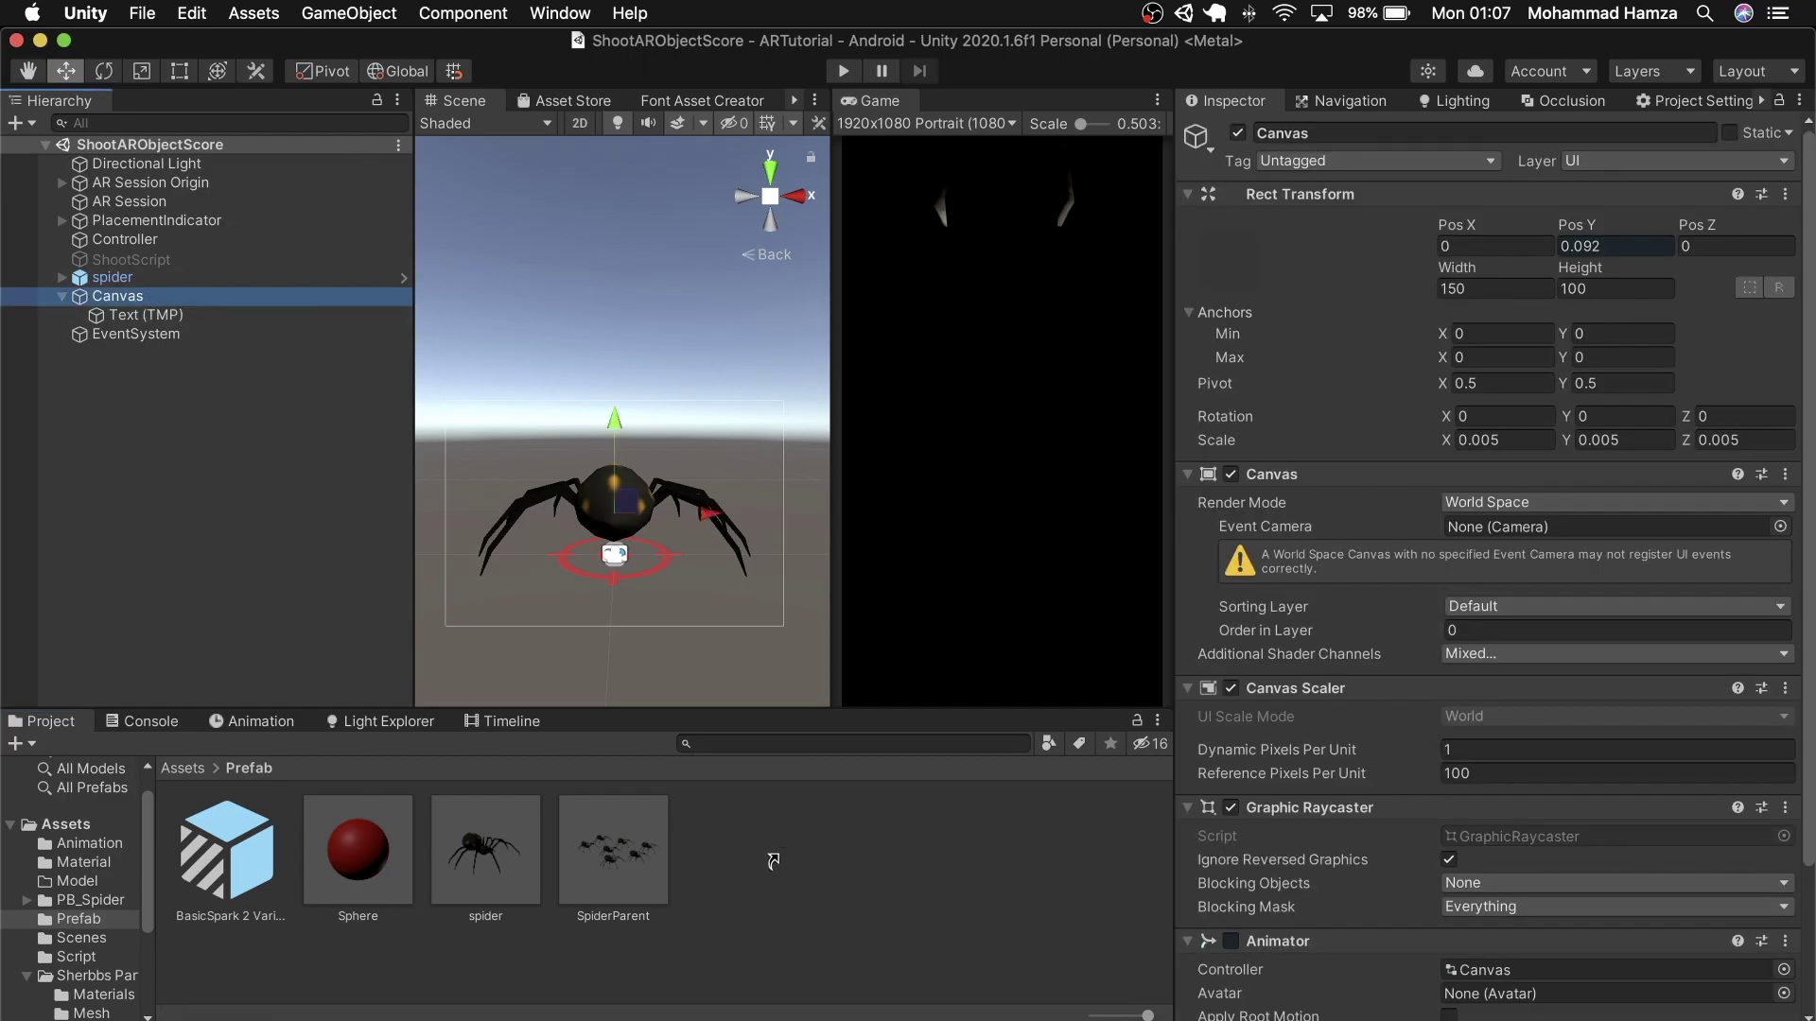
- Open the Canvas prefab and rename its root object ScorePointCanvas
click(1372, 201)
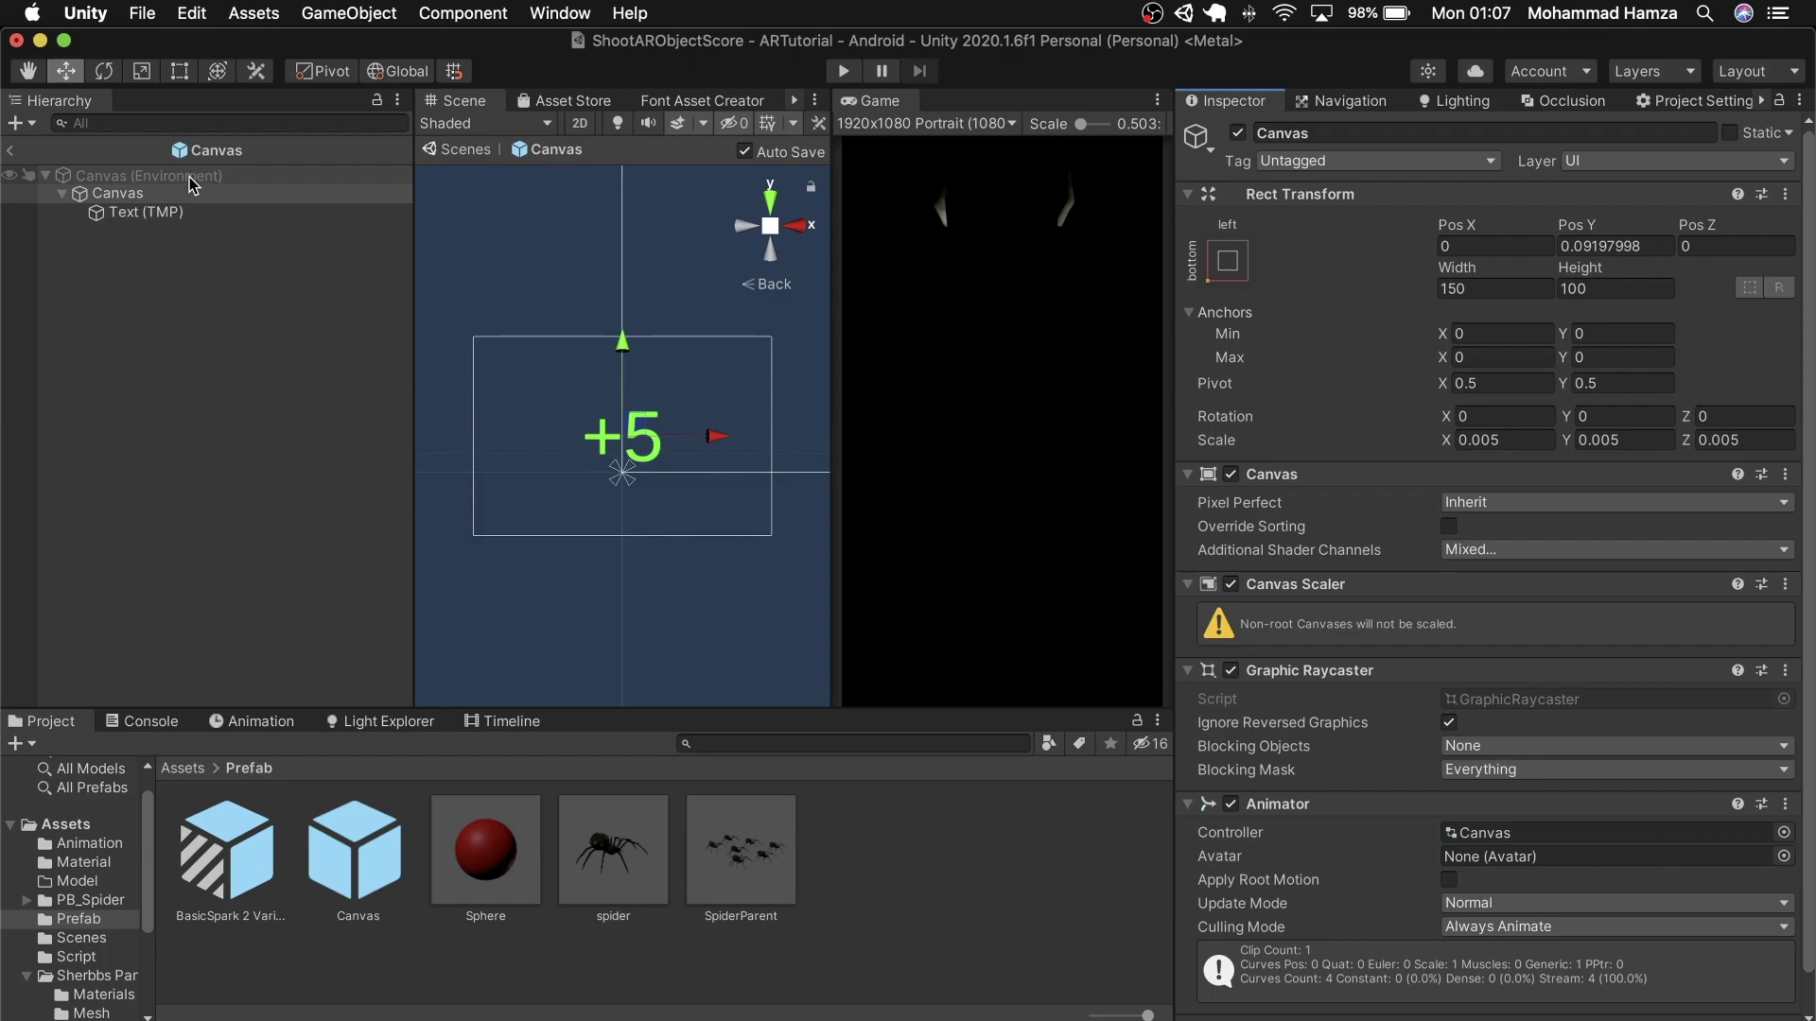
click(1341, 133)
text(ScorePointCa)
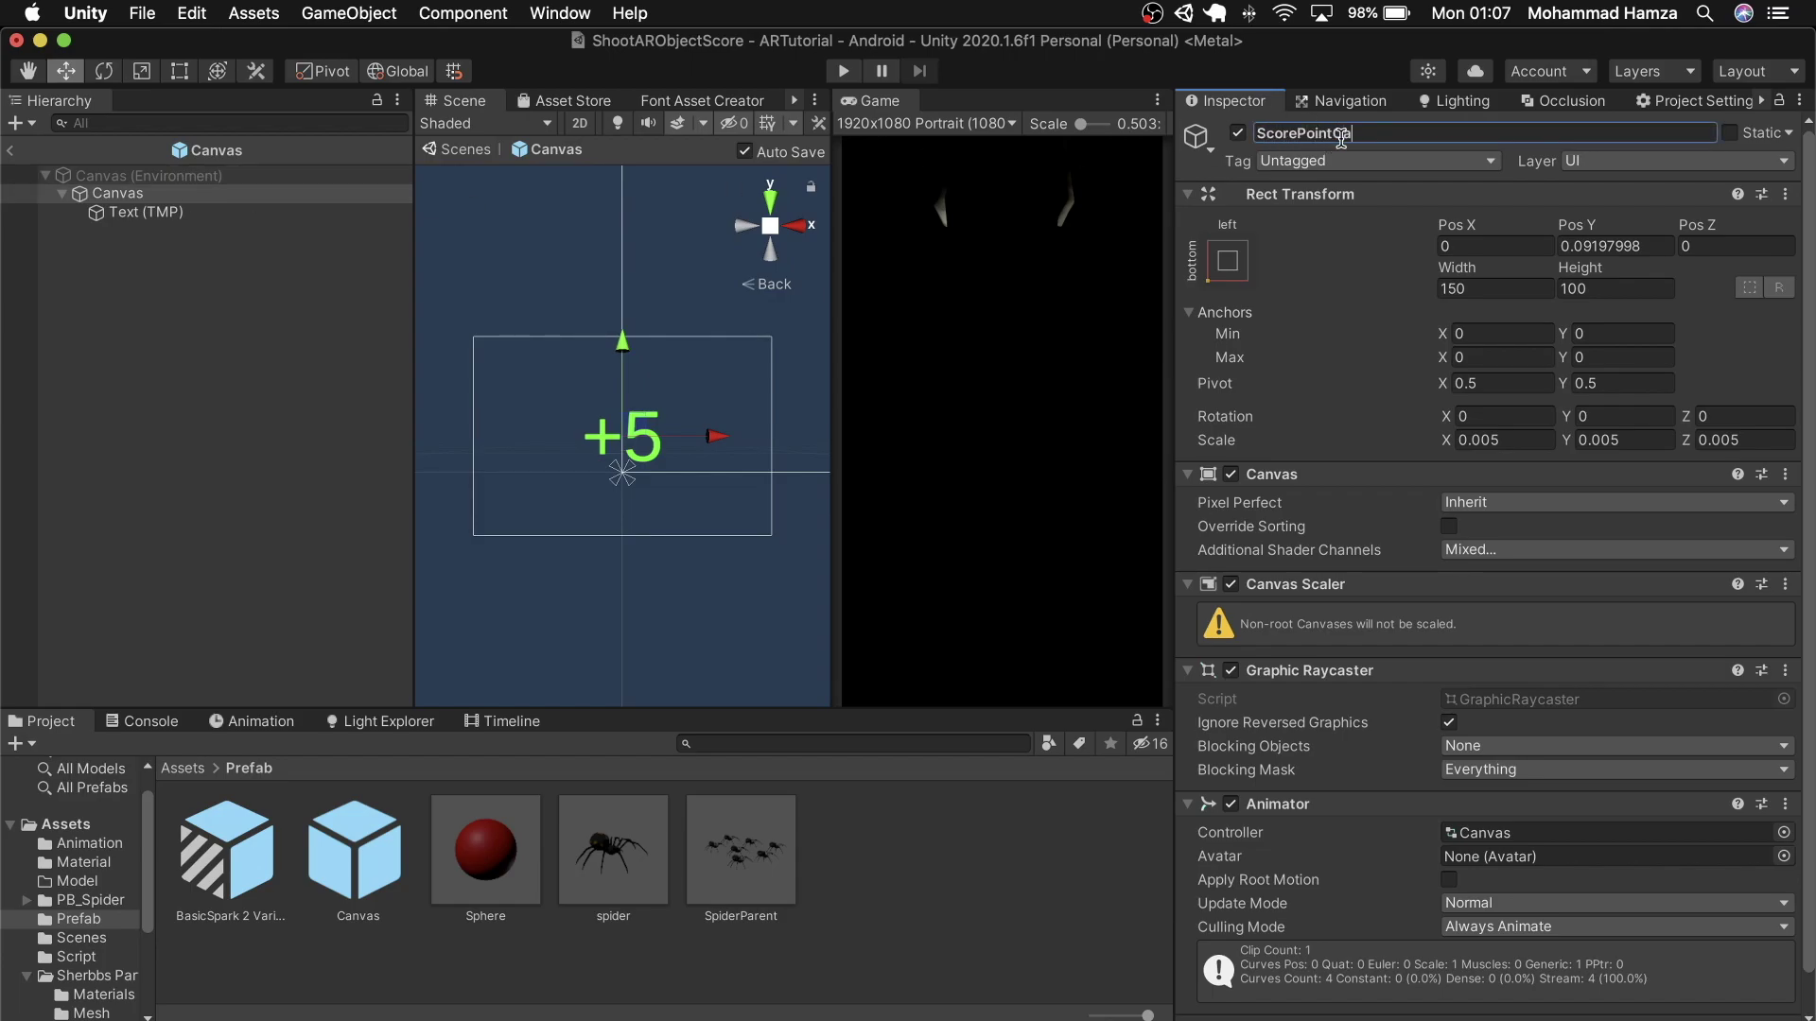
text(nvas)
key(Return)
click(1089, 404)
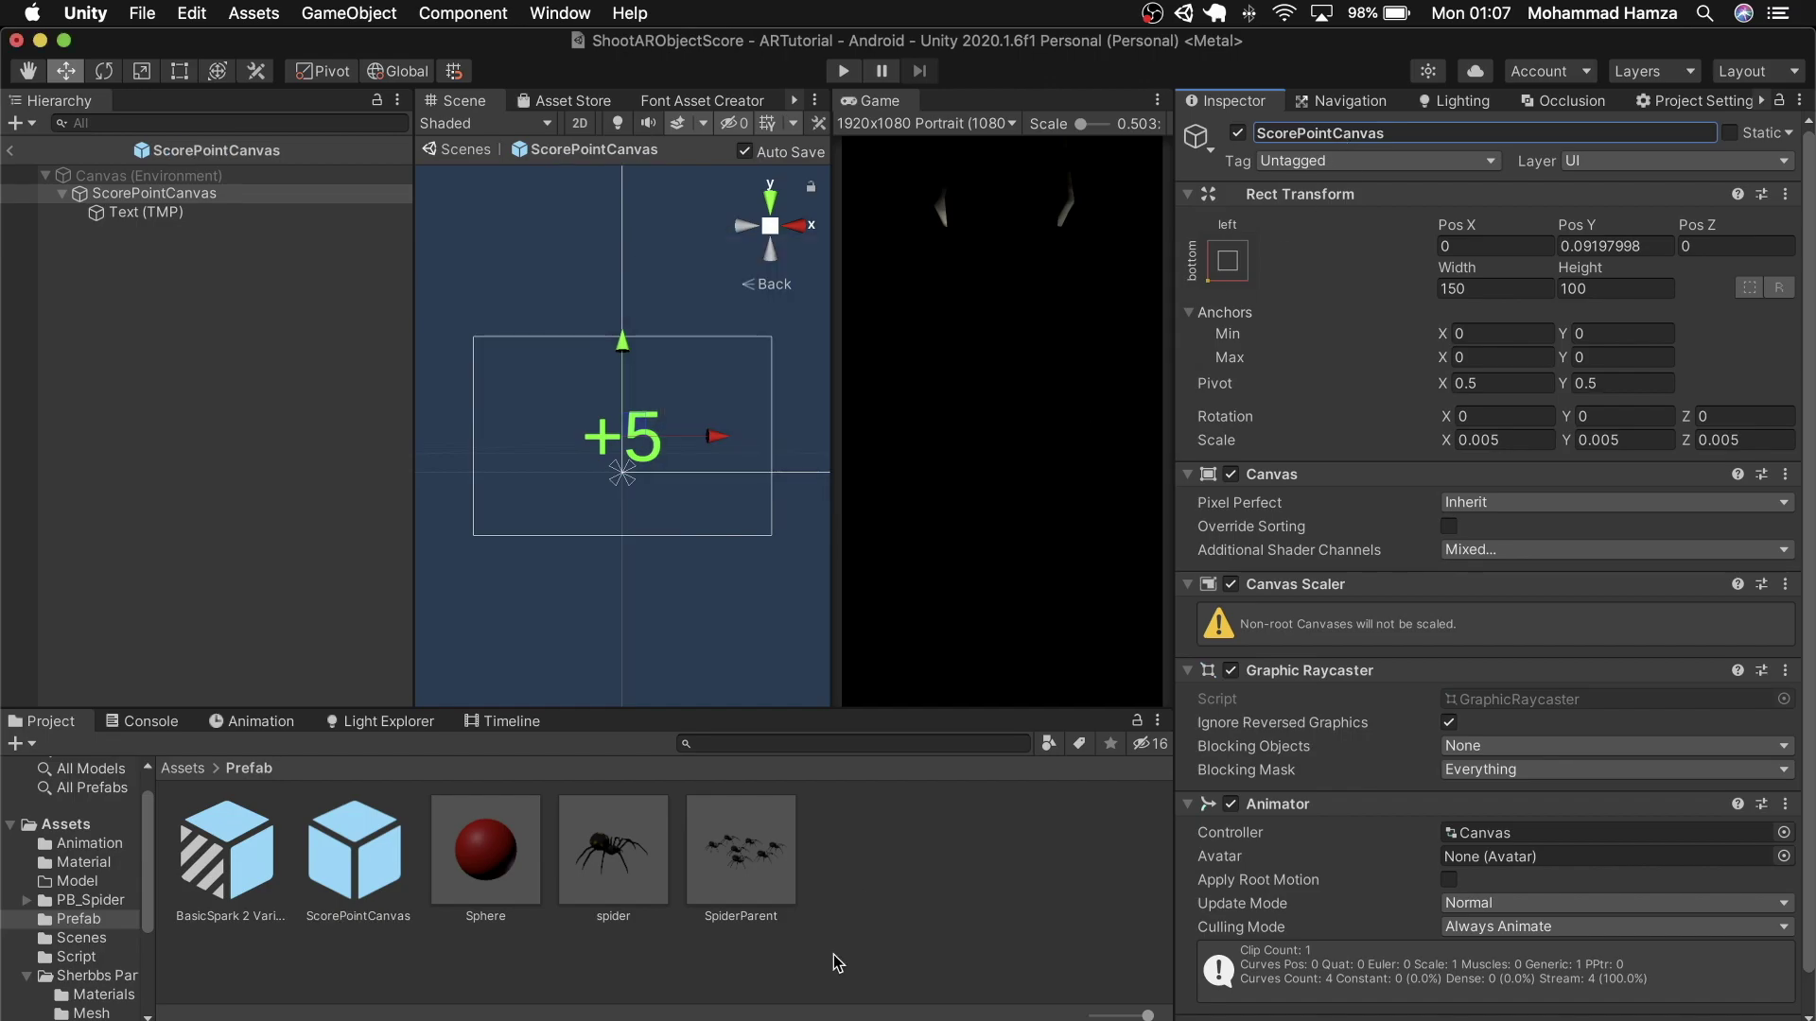
- Return to the scene and delete the spider and Canvas objects from it
click(9, 149)
click(170, 297)
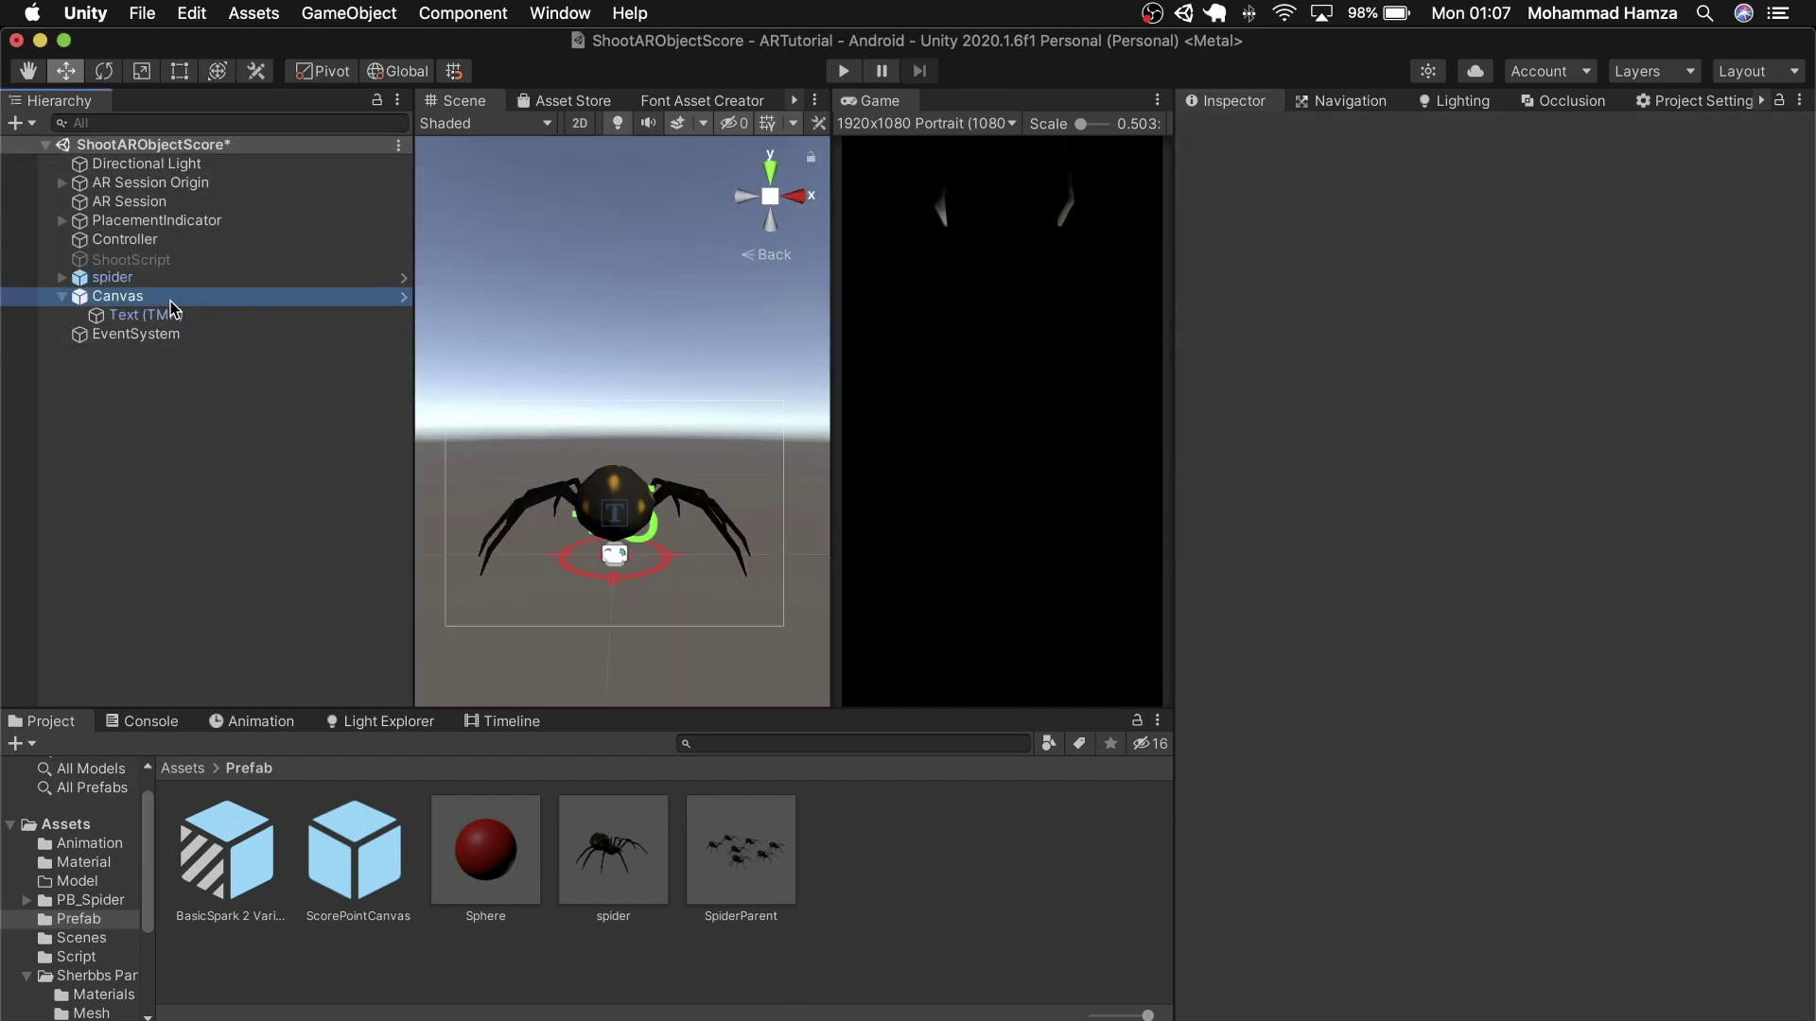
shift+click(112, 277)
right_click(170, 280)
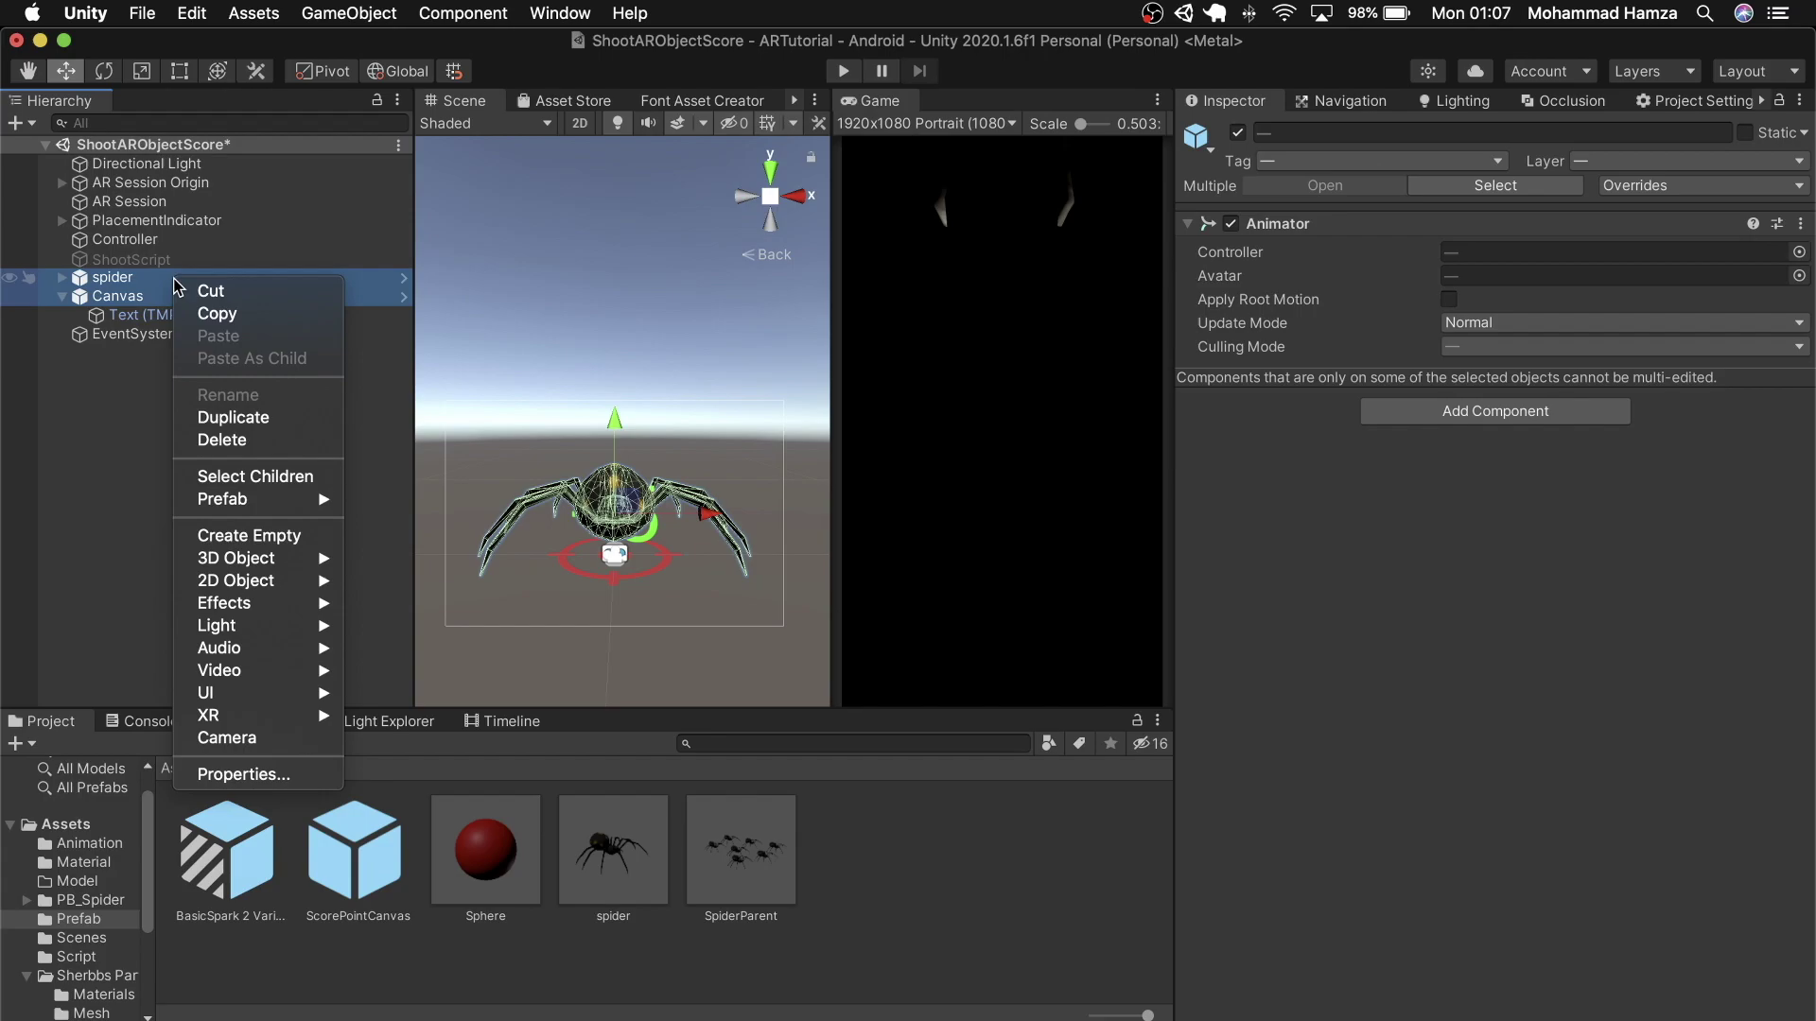
click(220, 440)
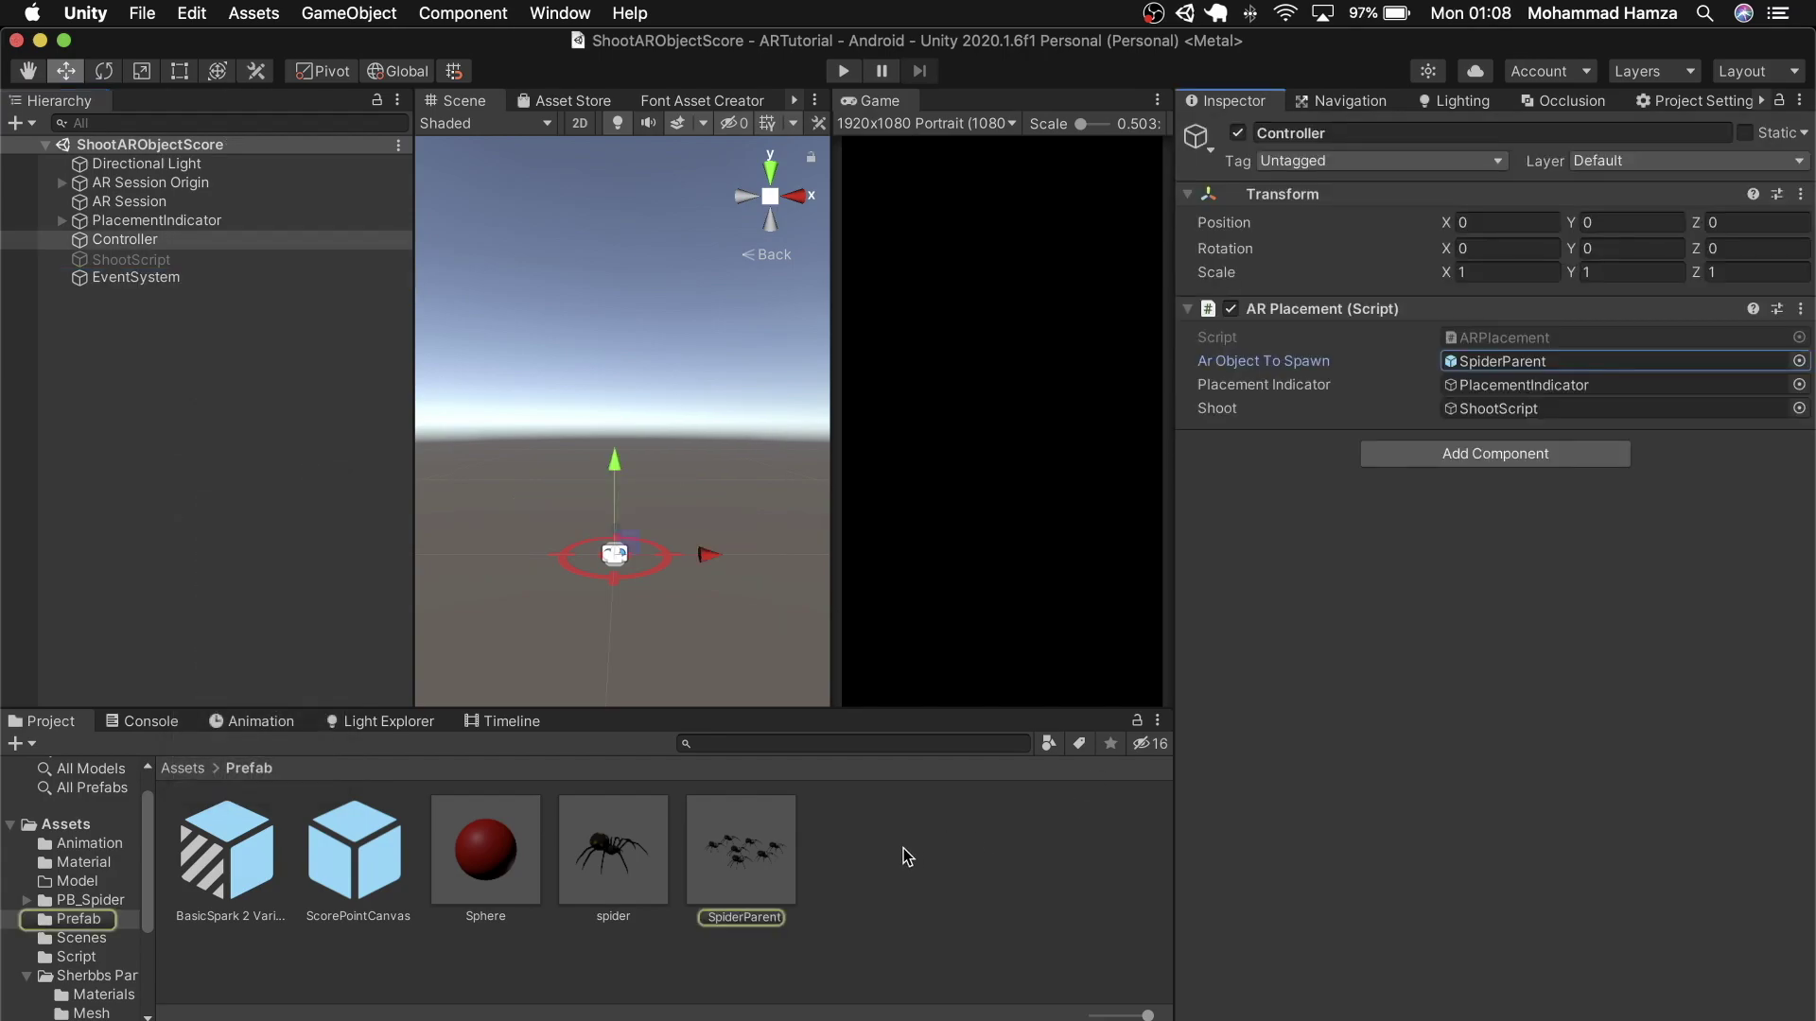
- Open the SpiderParent prefab for editing and add a UI panel under SpiderParent
click(748, 847)
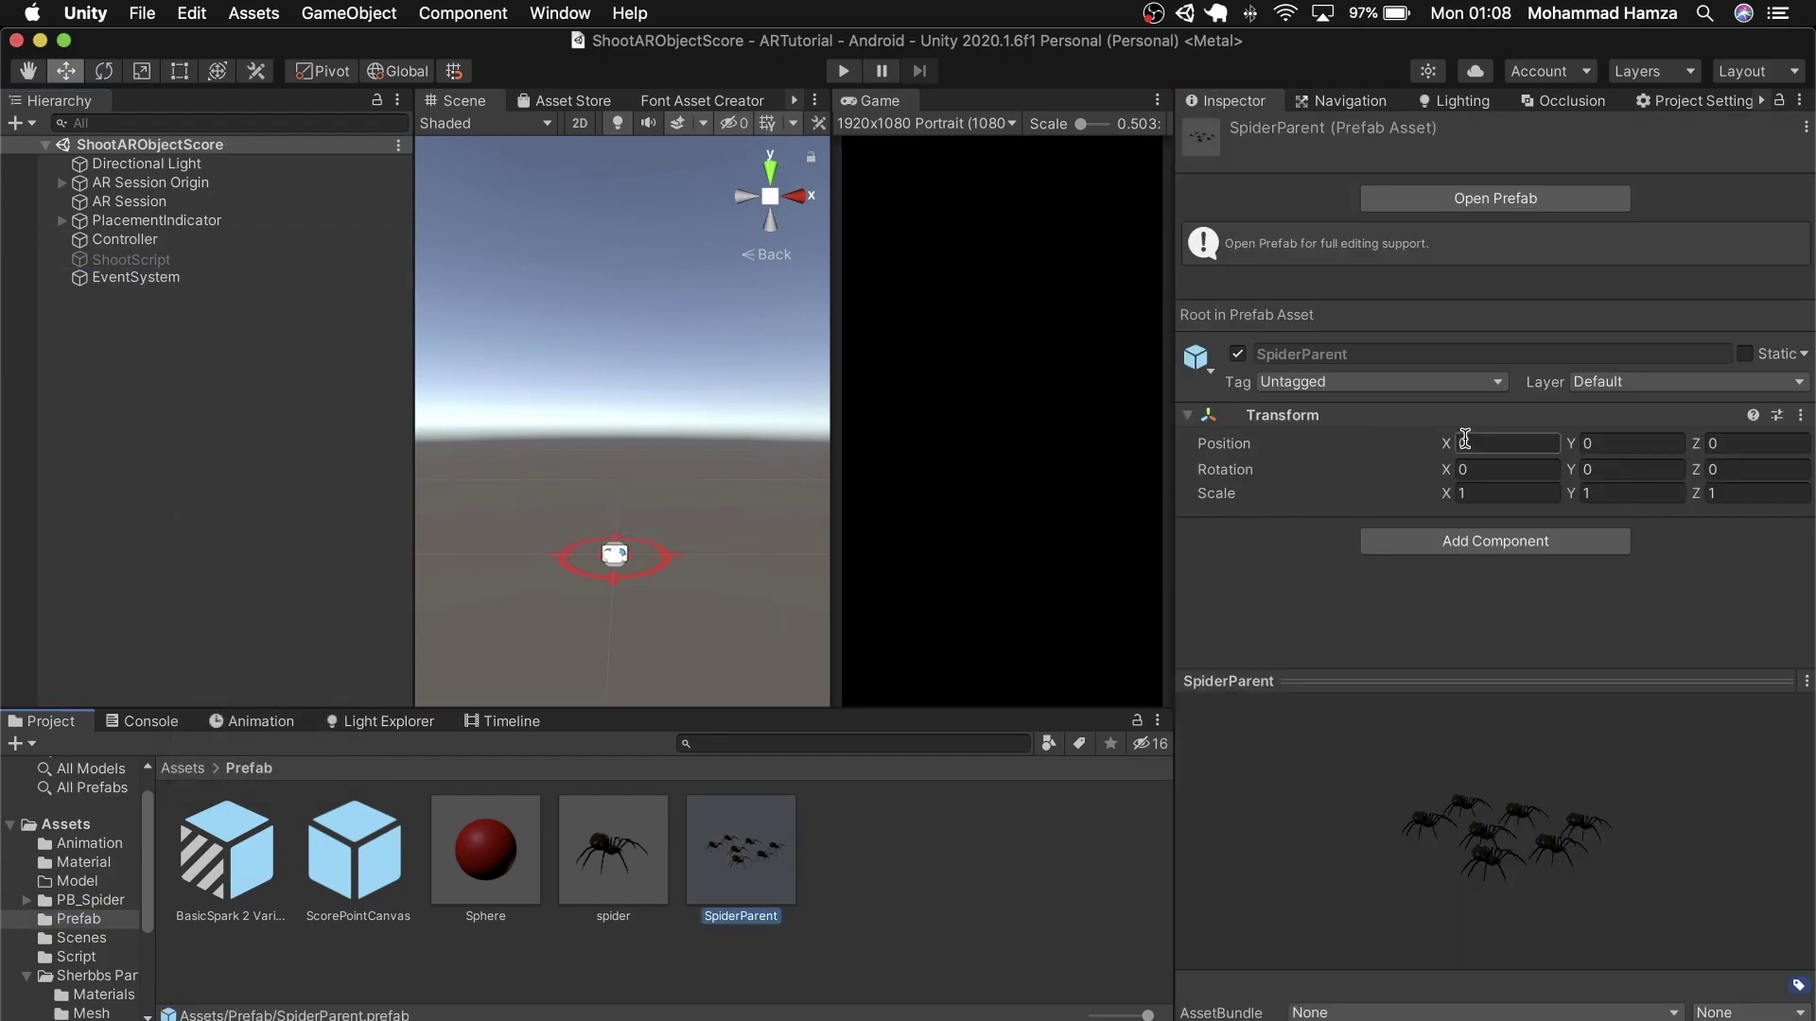
click(1500, 197)
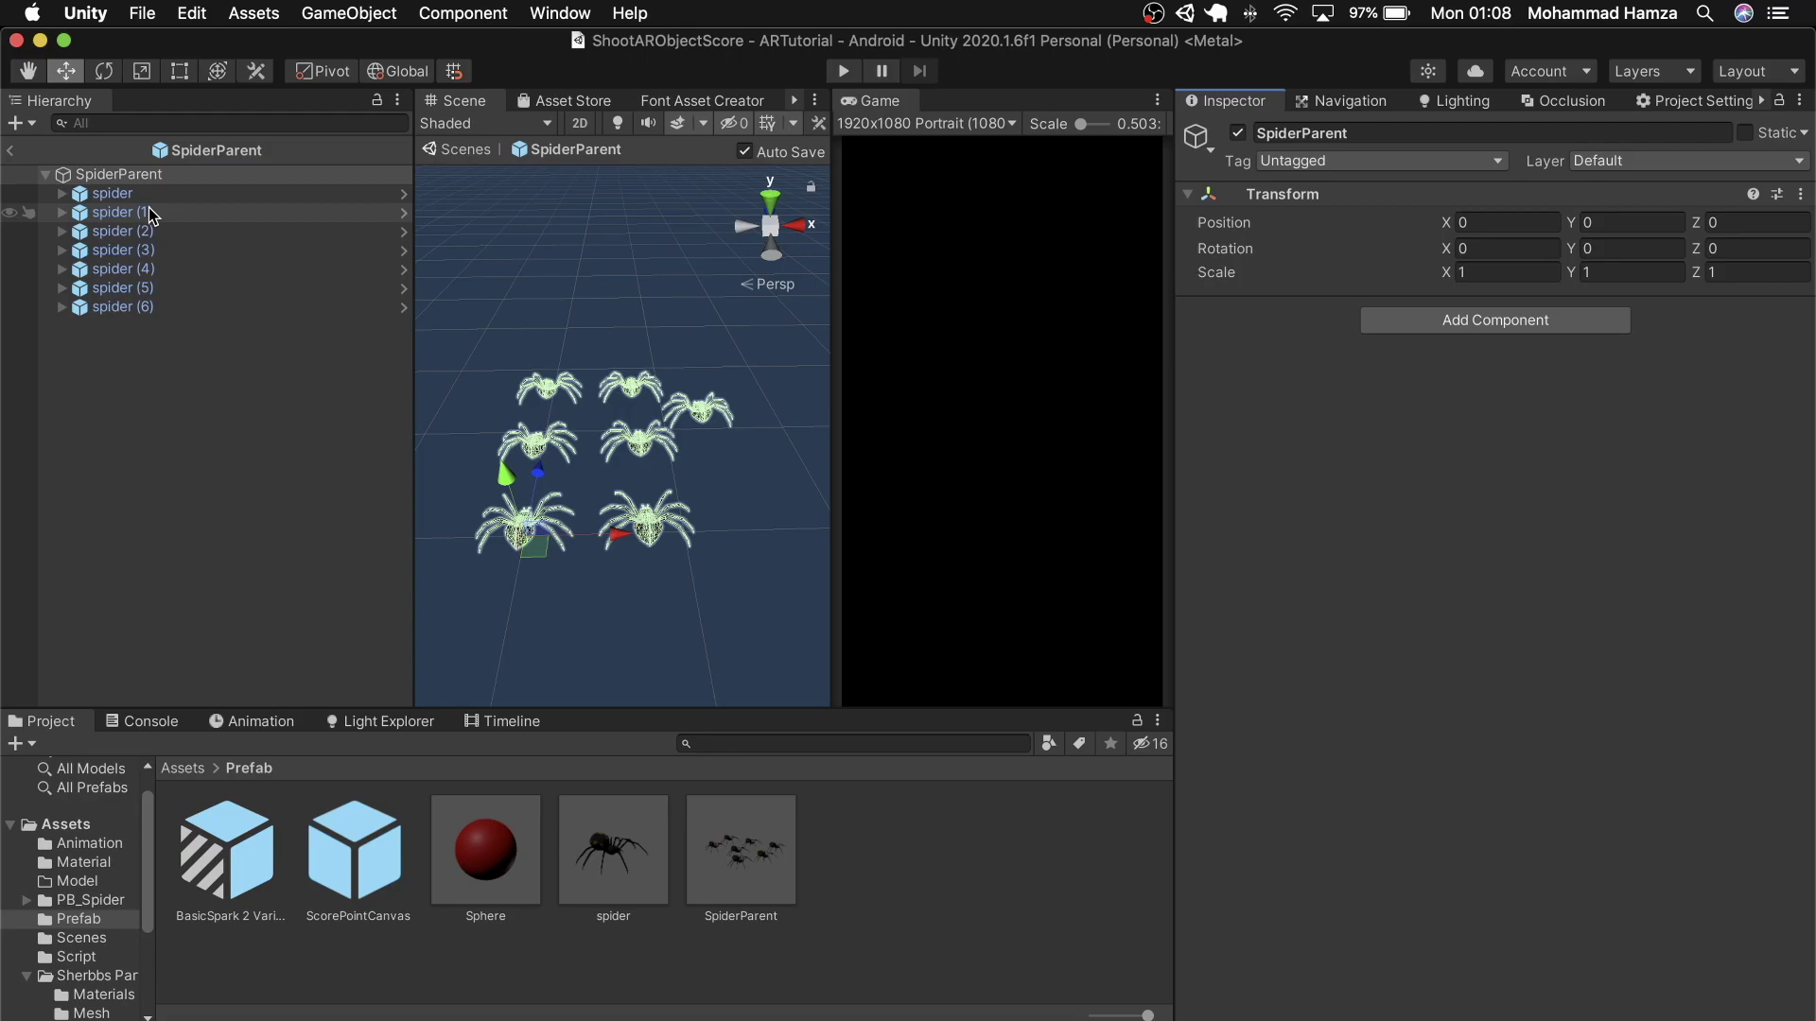
right_click(157, 174)
mouse_move(241, 496)
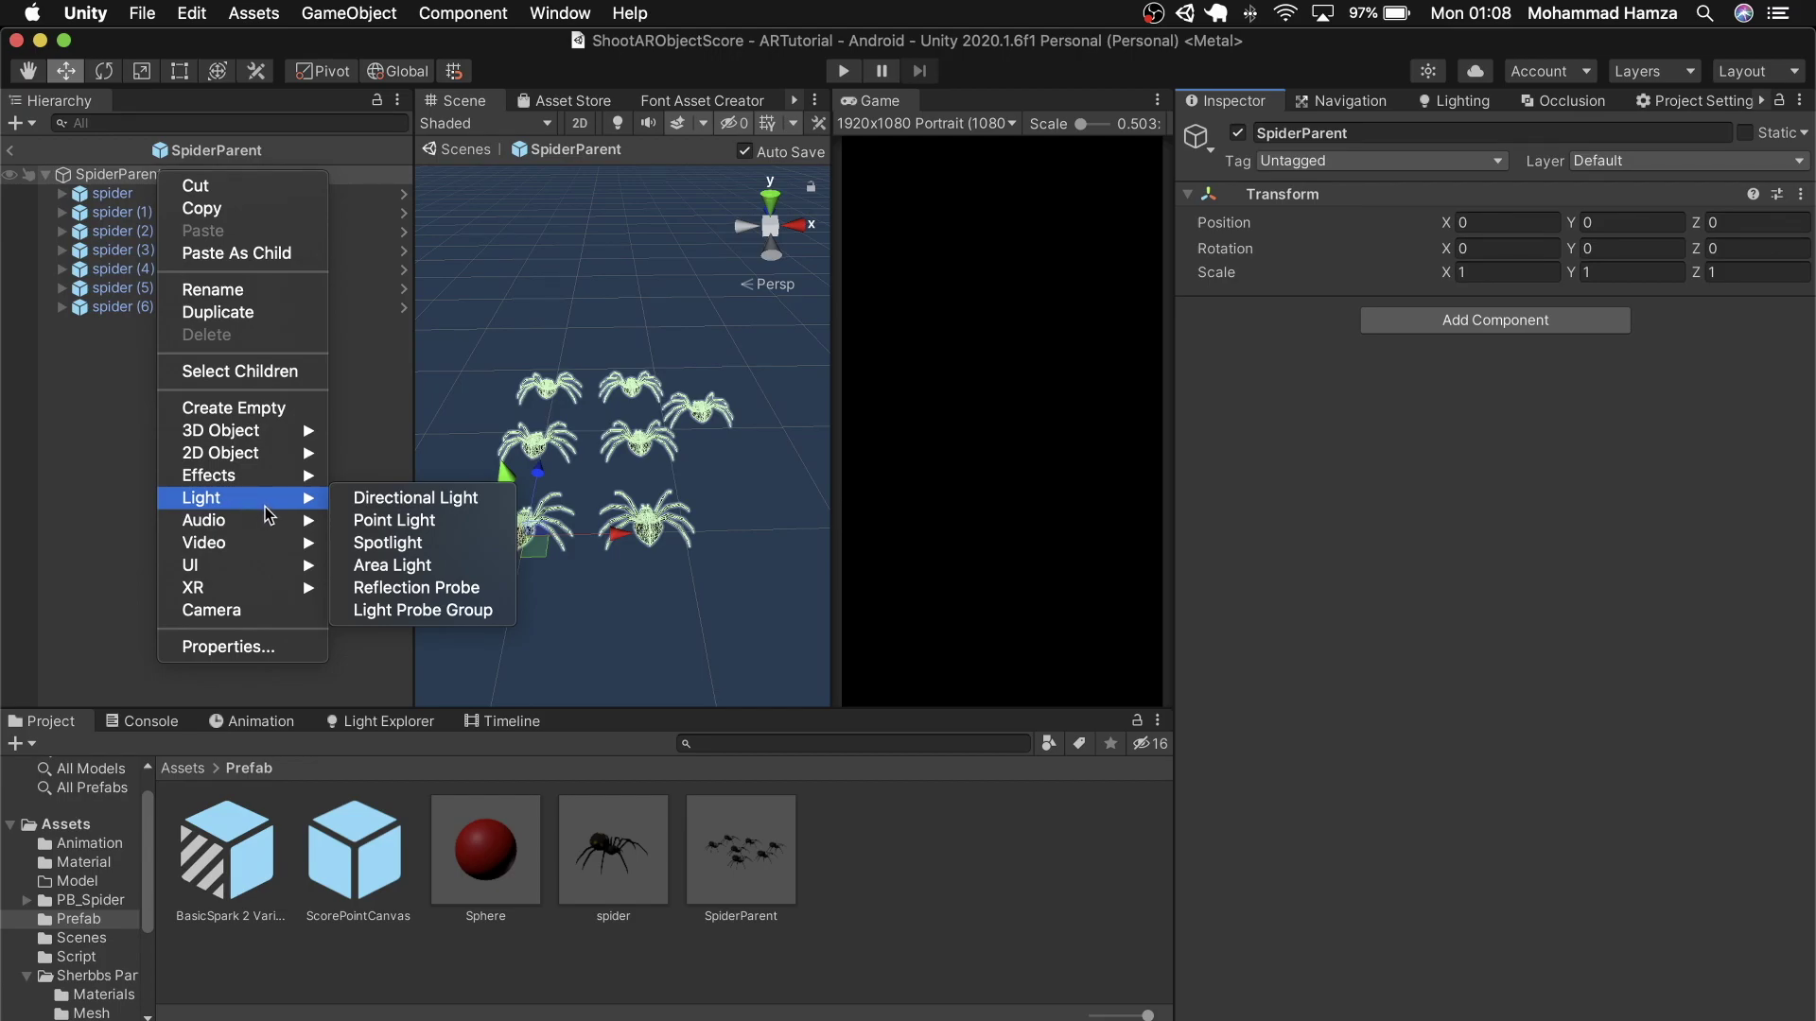
mouse_move(275, 565)
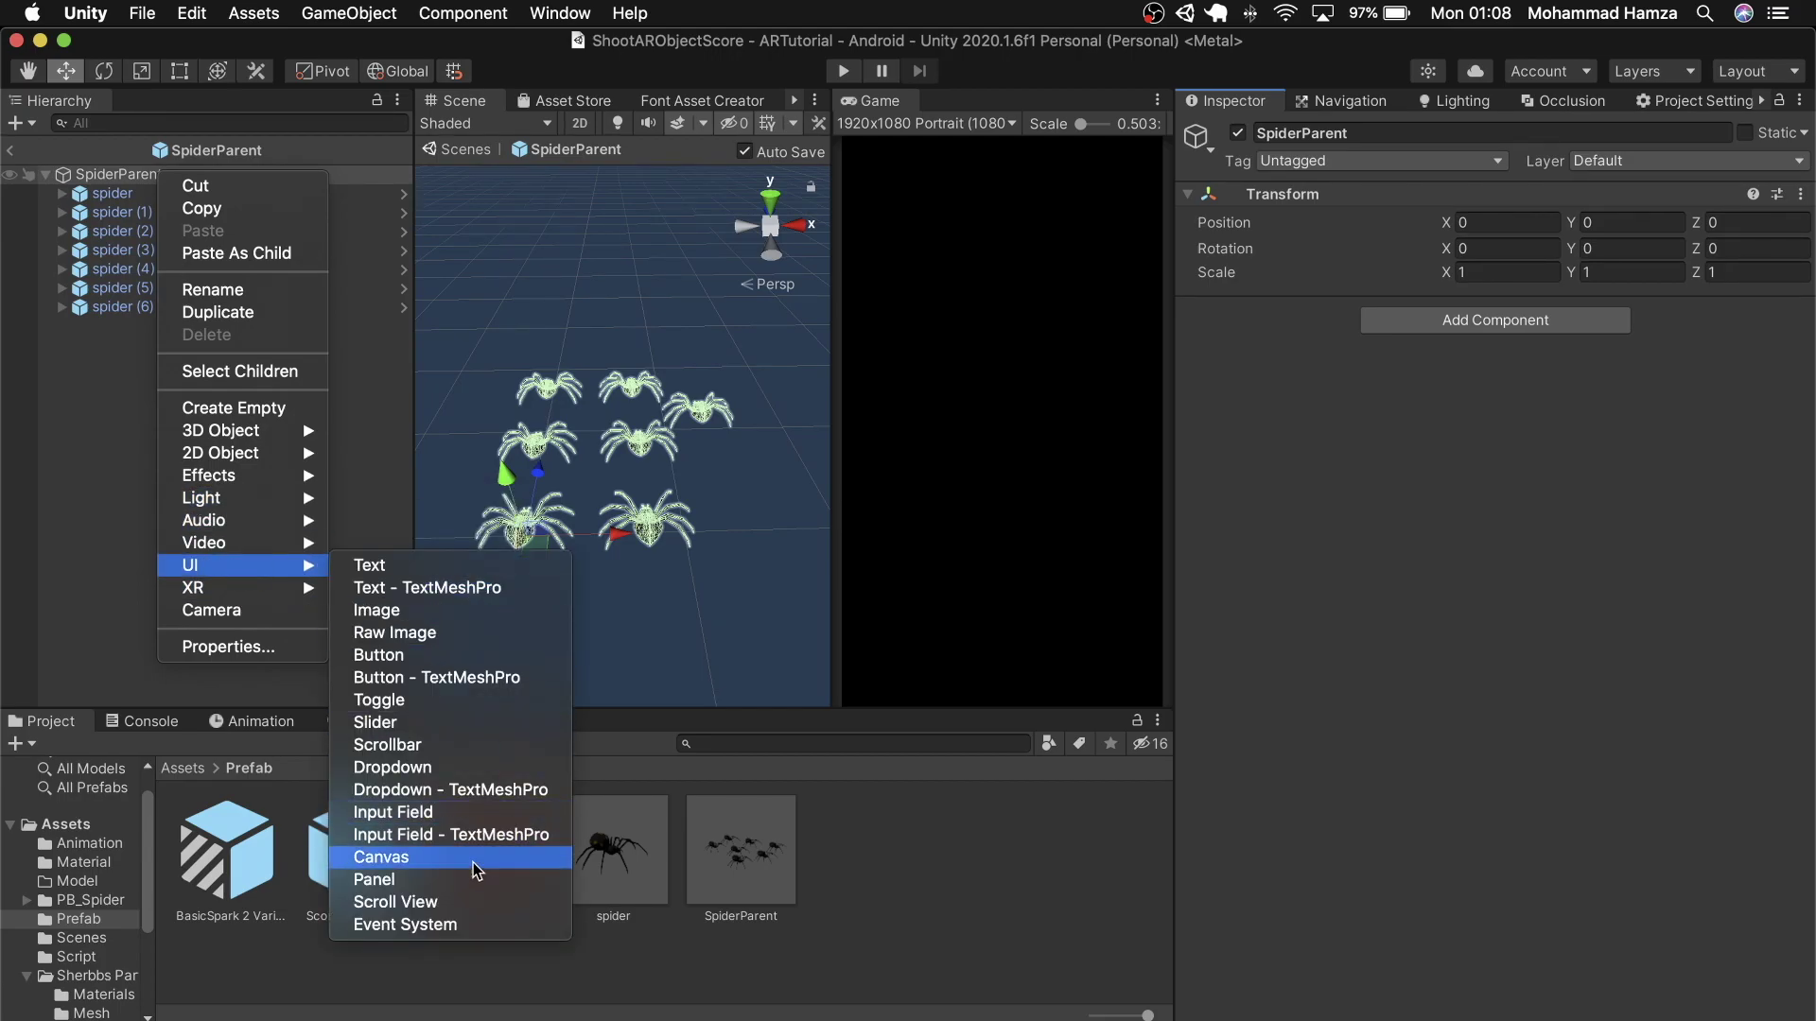
click(470, 879)
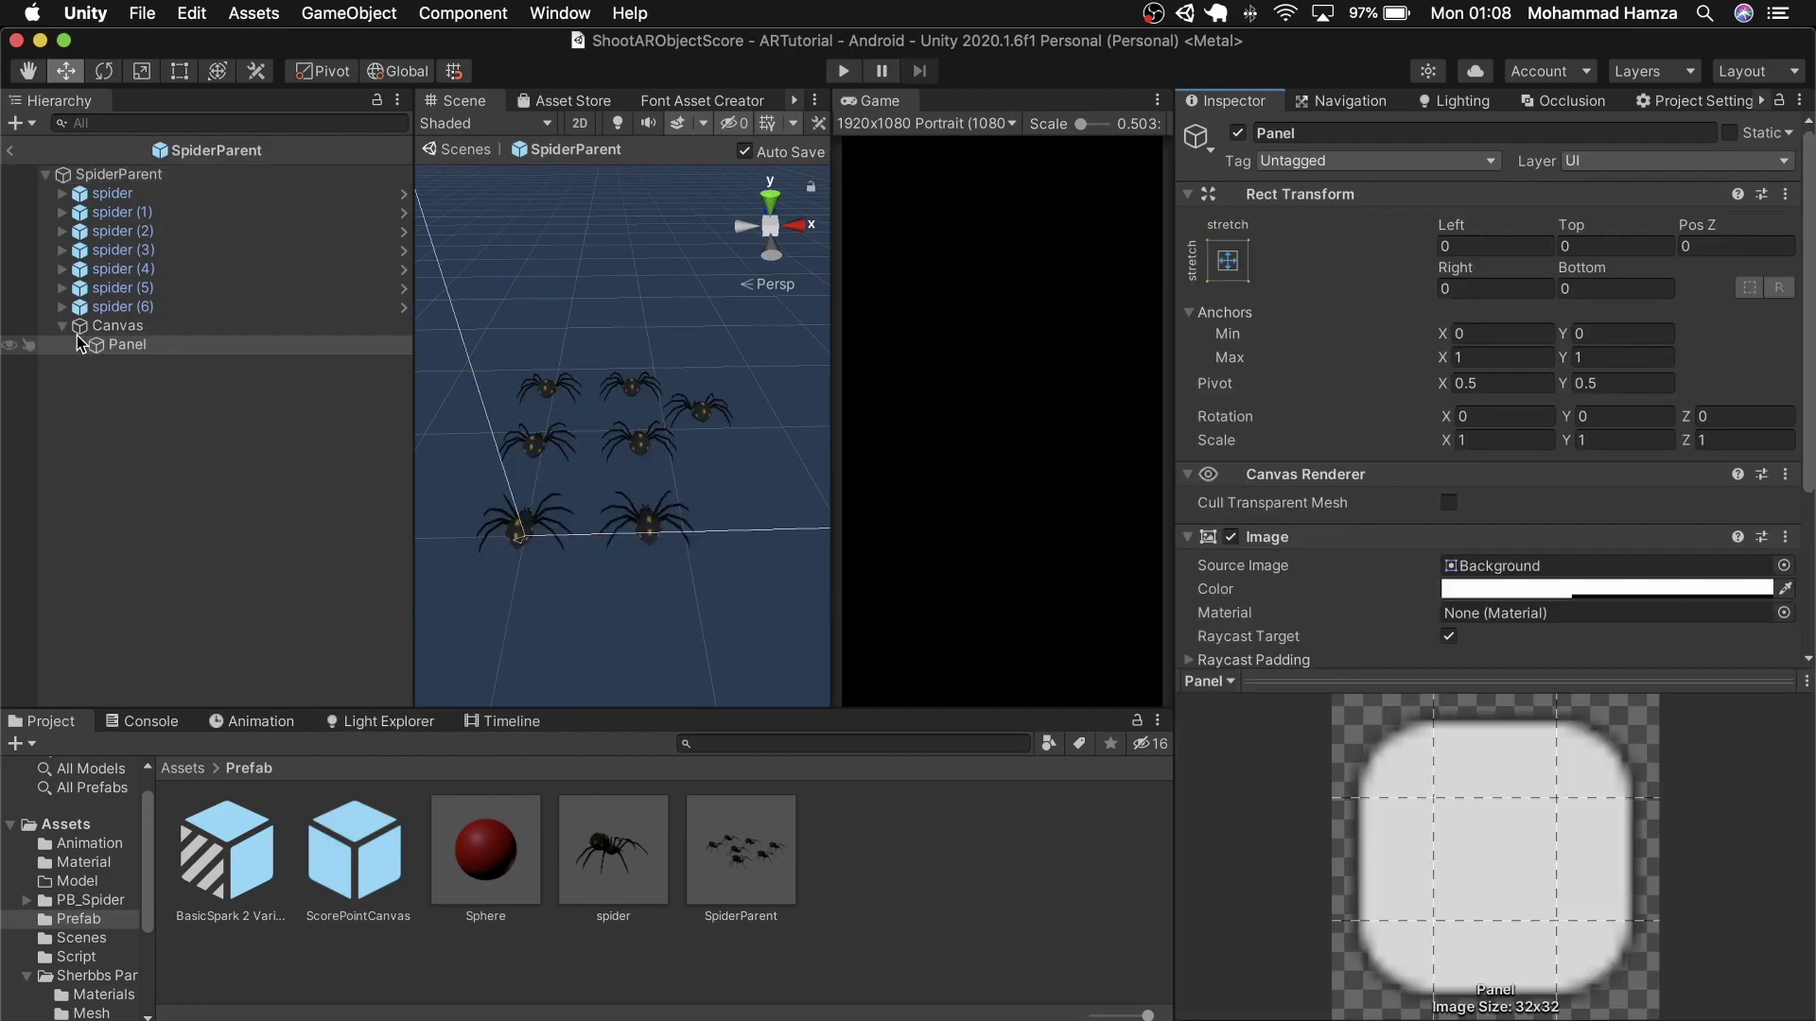
- Set the new canvas's render mode to World Space and its X and Y position to 0
click(94, 326)
click(1577, 526)
click(1578, 564)
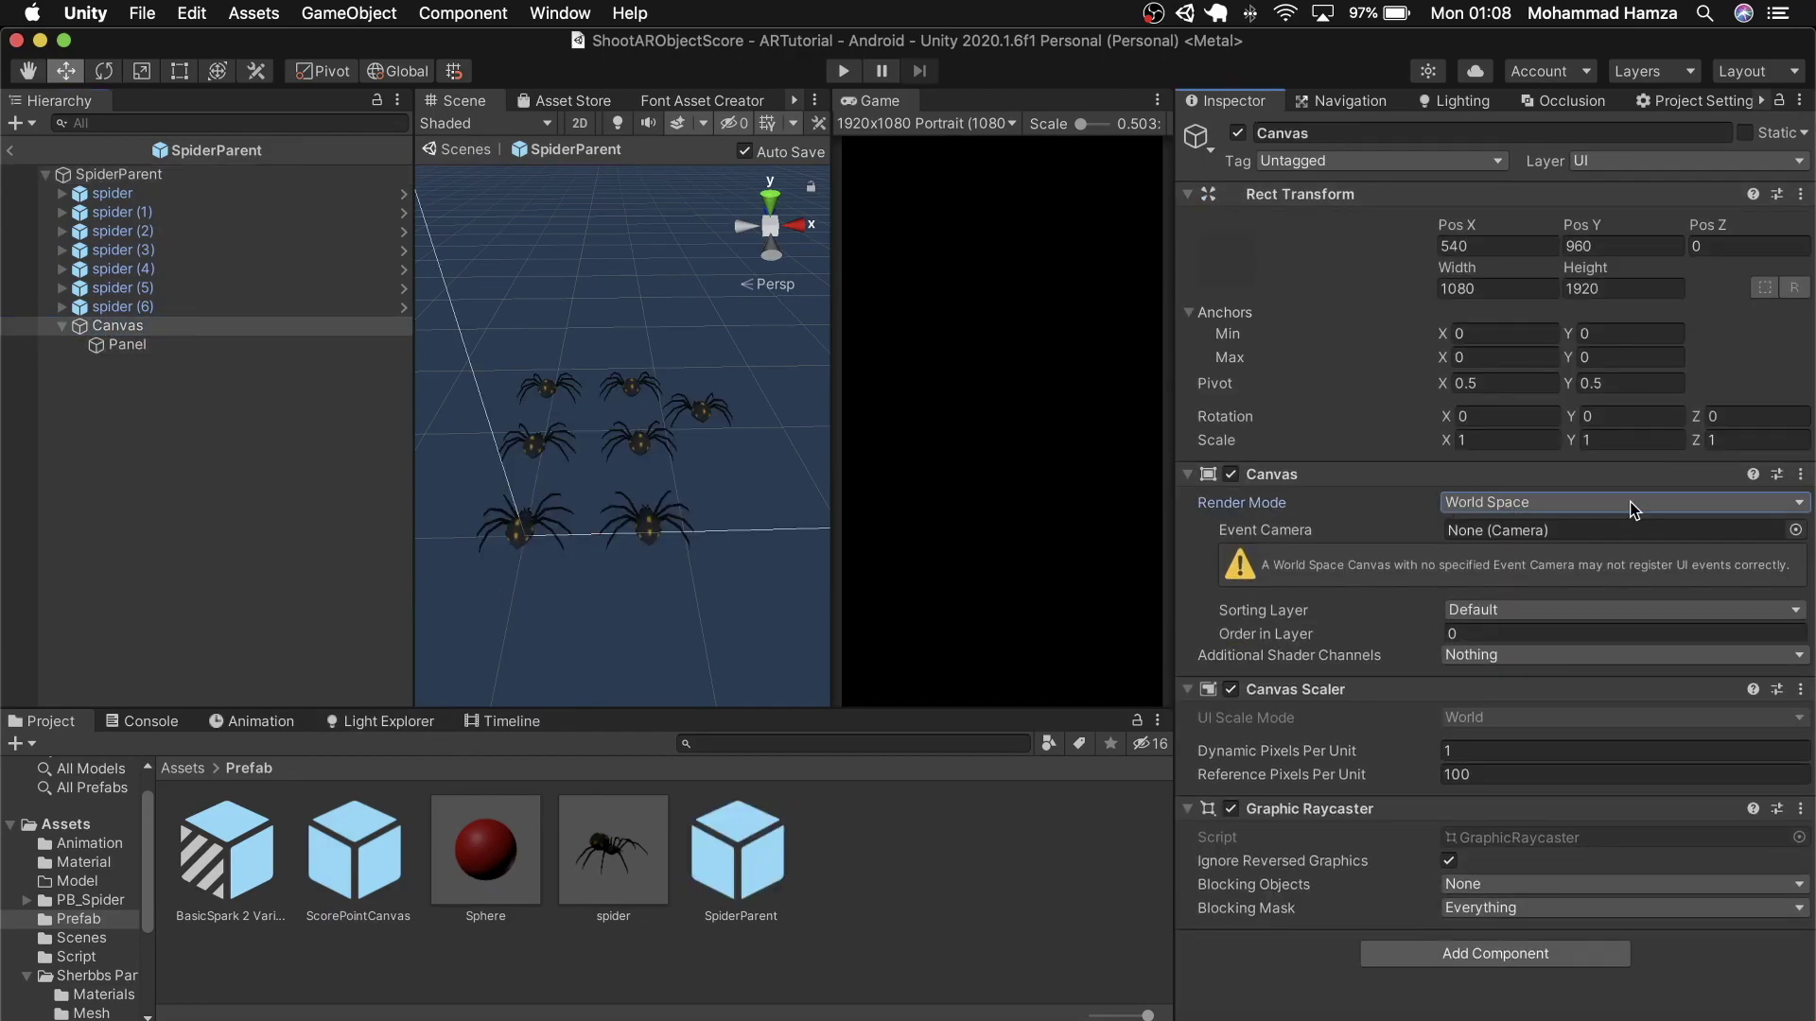
click(1502, 244)
text(0)
click(1612, 251)
- Set the canvas's scale to 0.005 on X, Y and Z
text(0)
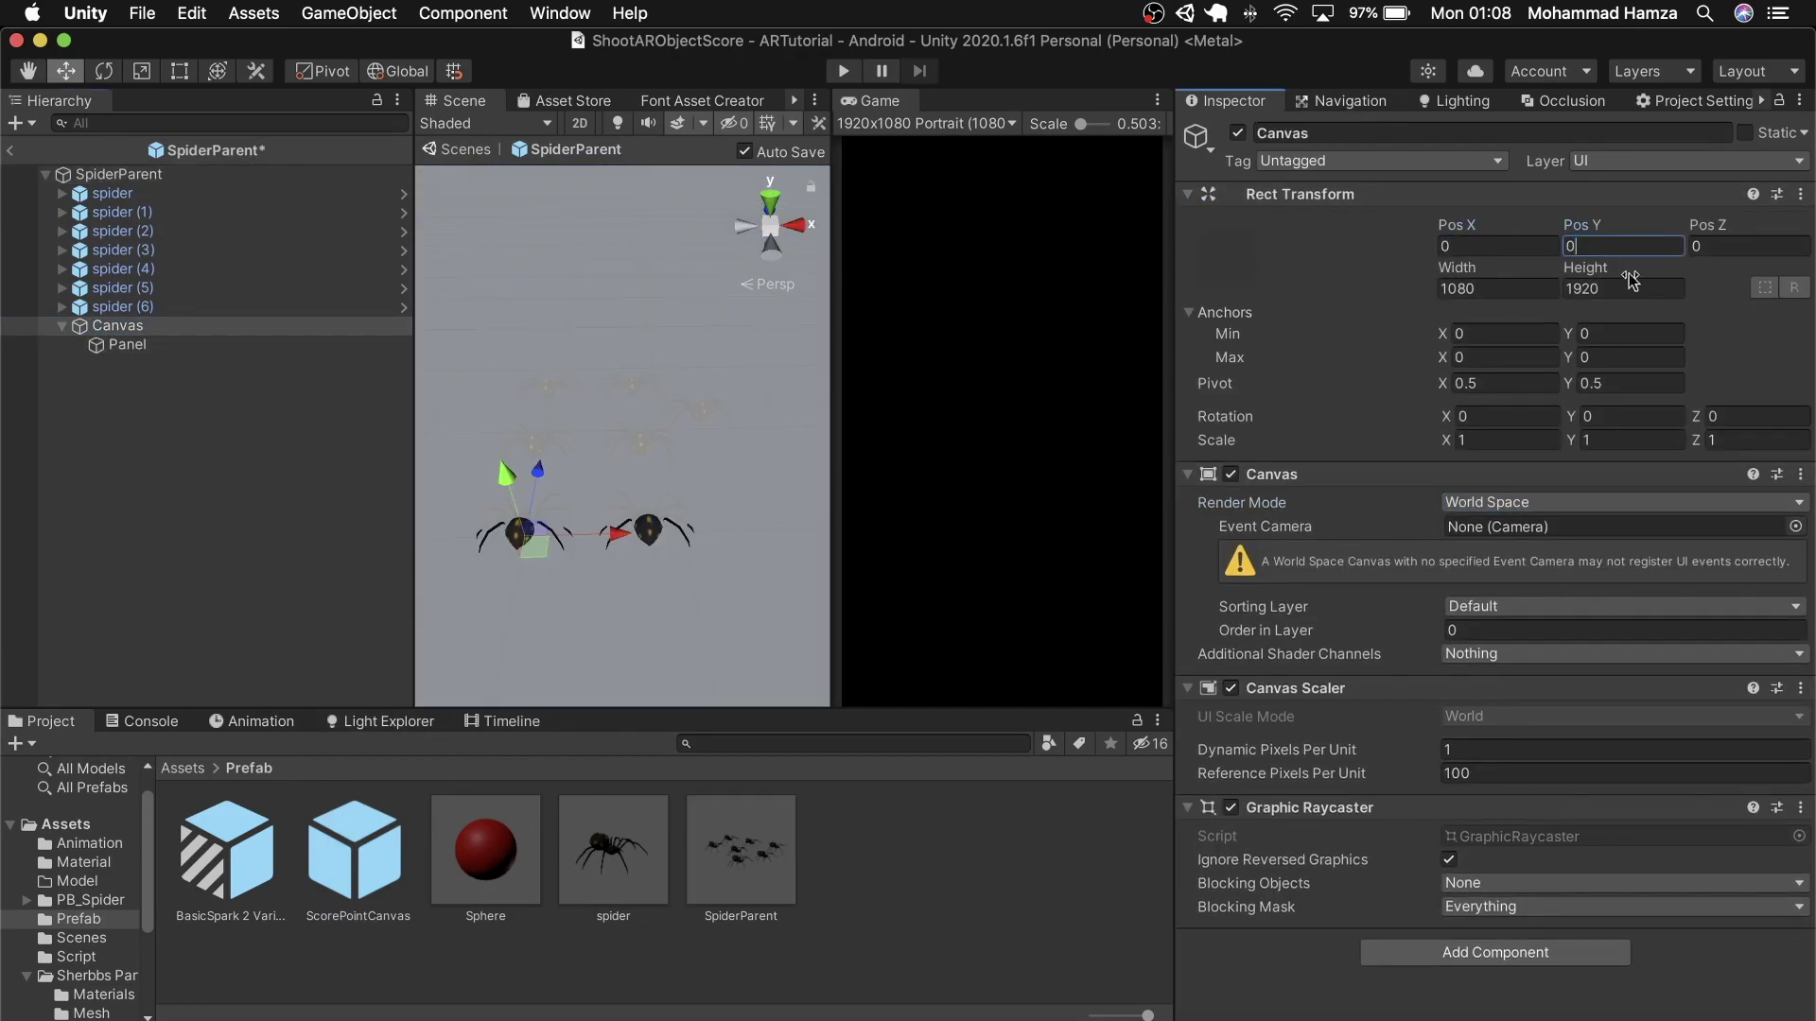
- Set the canvas's width to 150 and its height to 100
click(1528, 292)
text(150)
key(Tab)
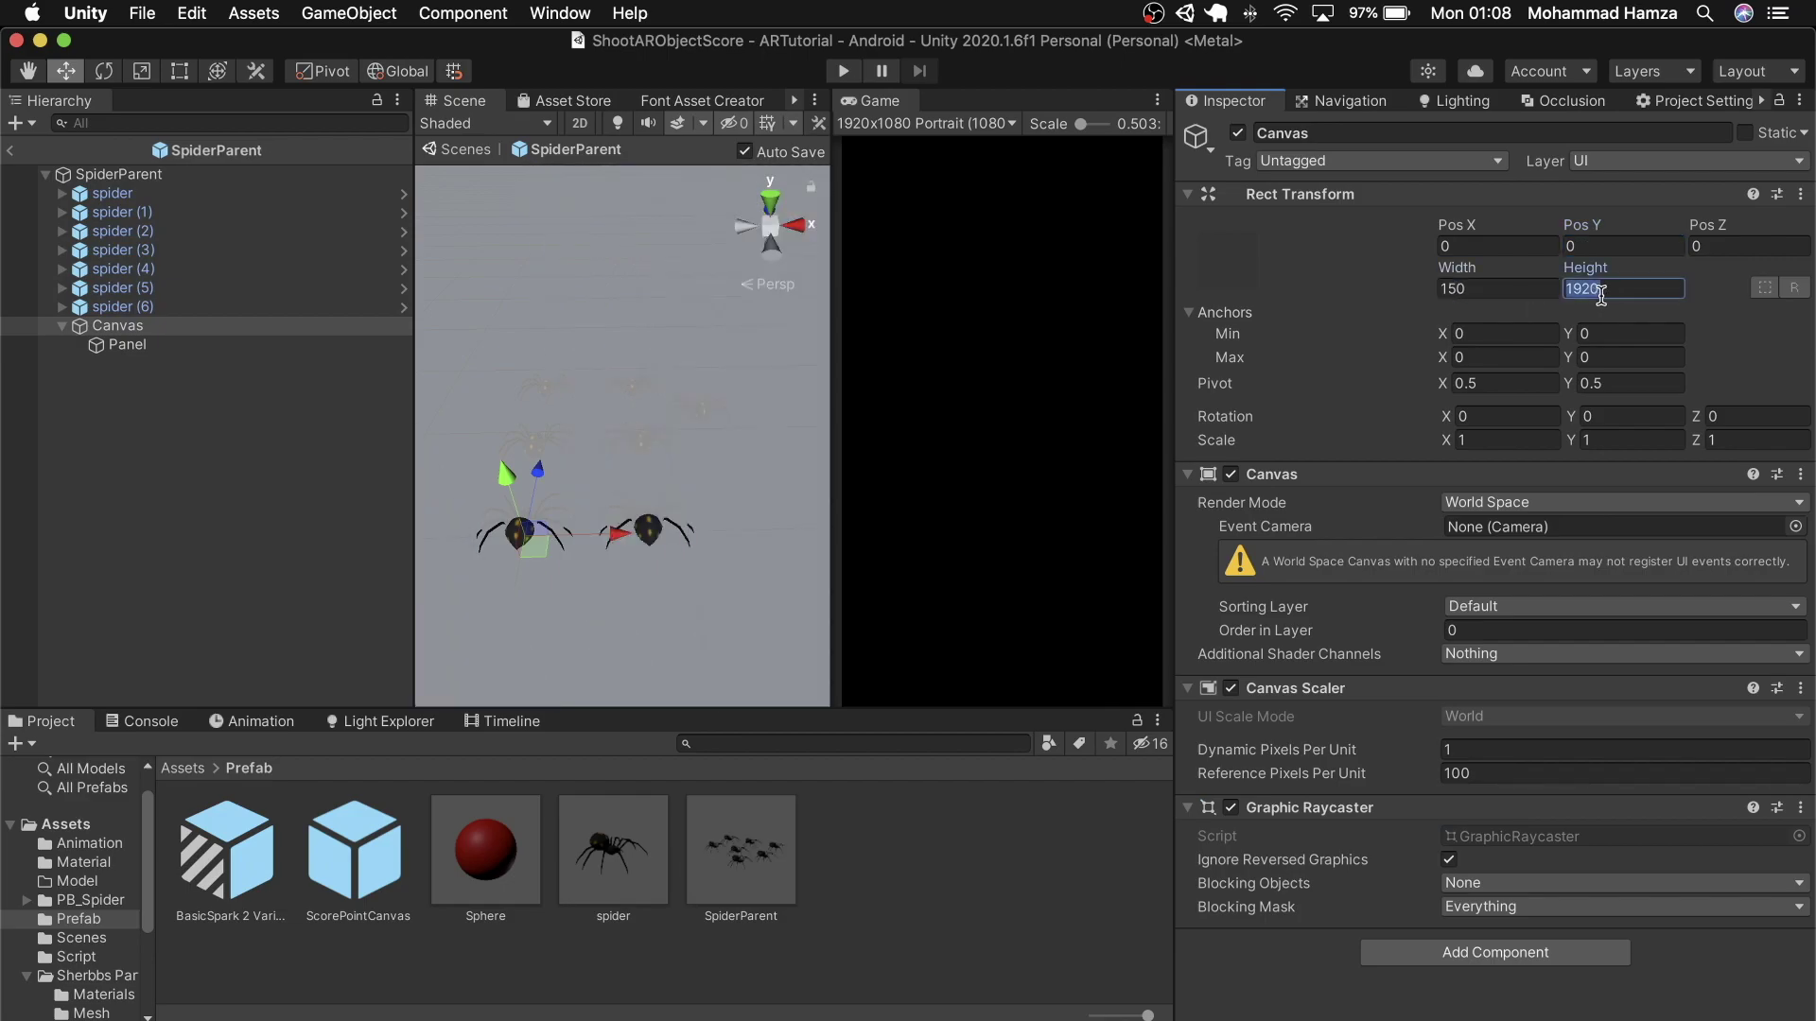
text(100)
click(1524, 438)
text(0.0)
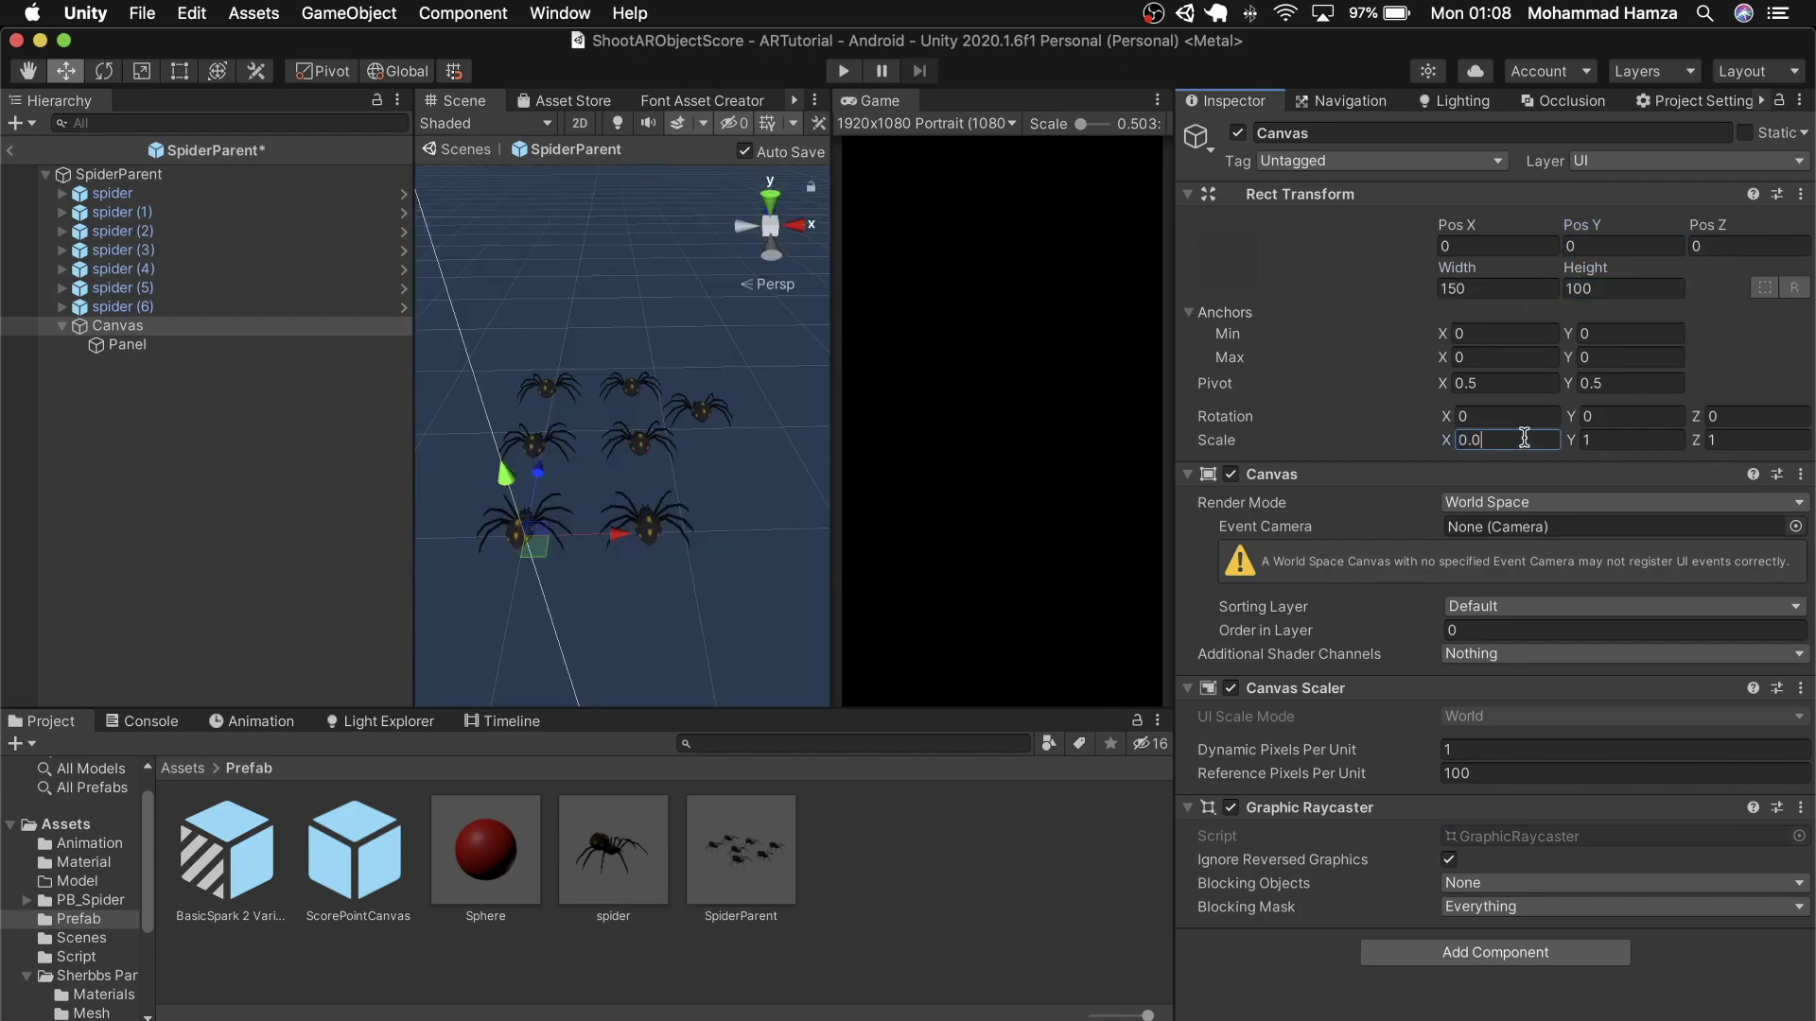
text(05)
click(1619, 440)
text(0.005)
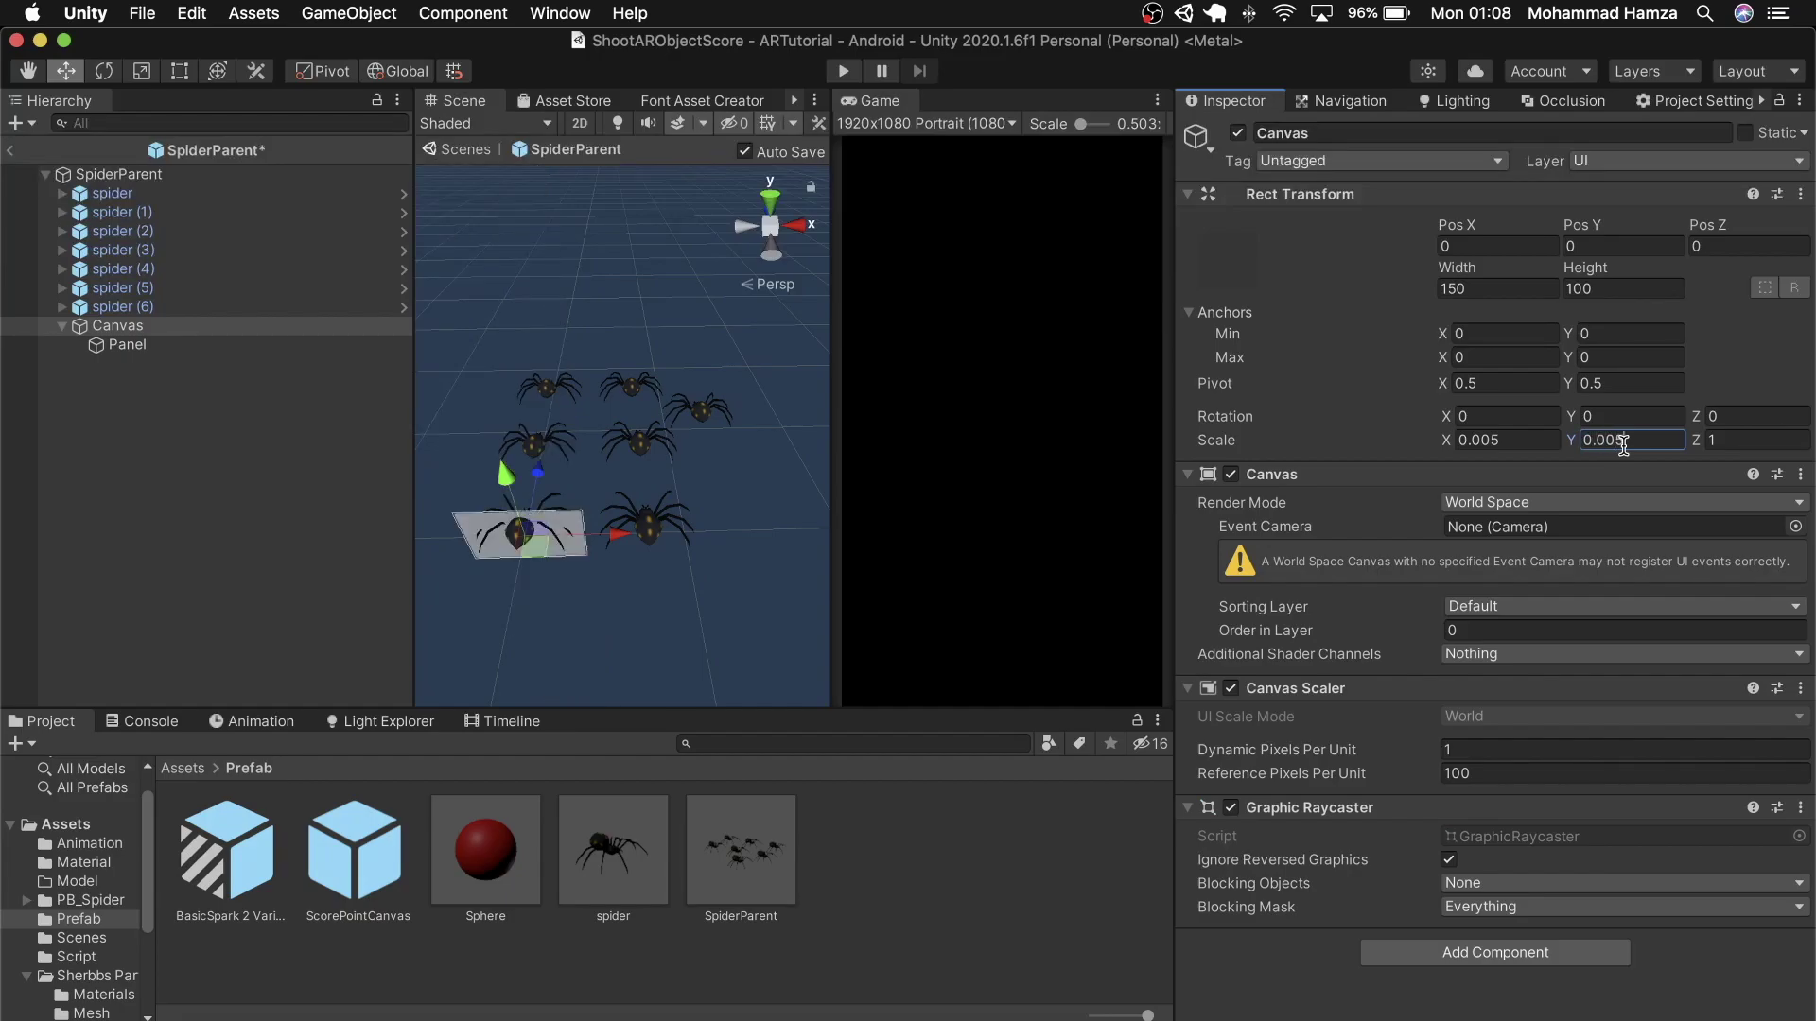
click(1727, 438)
text(0.005)
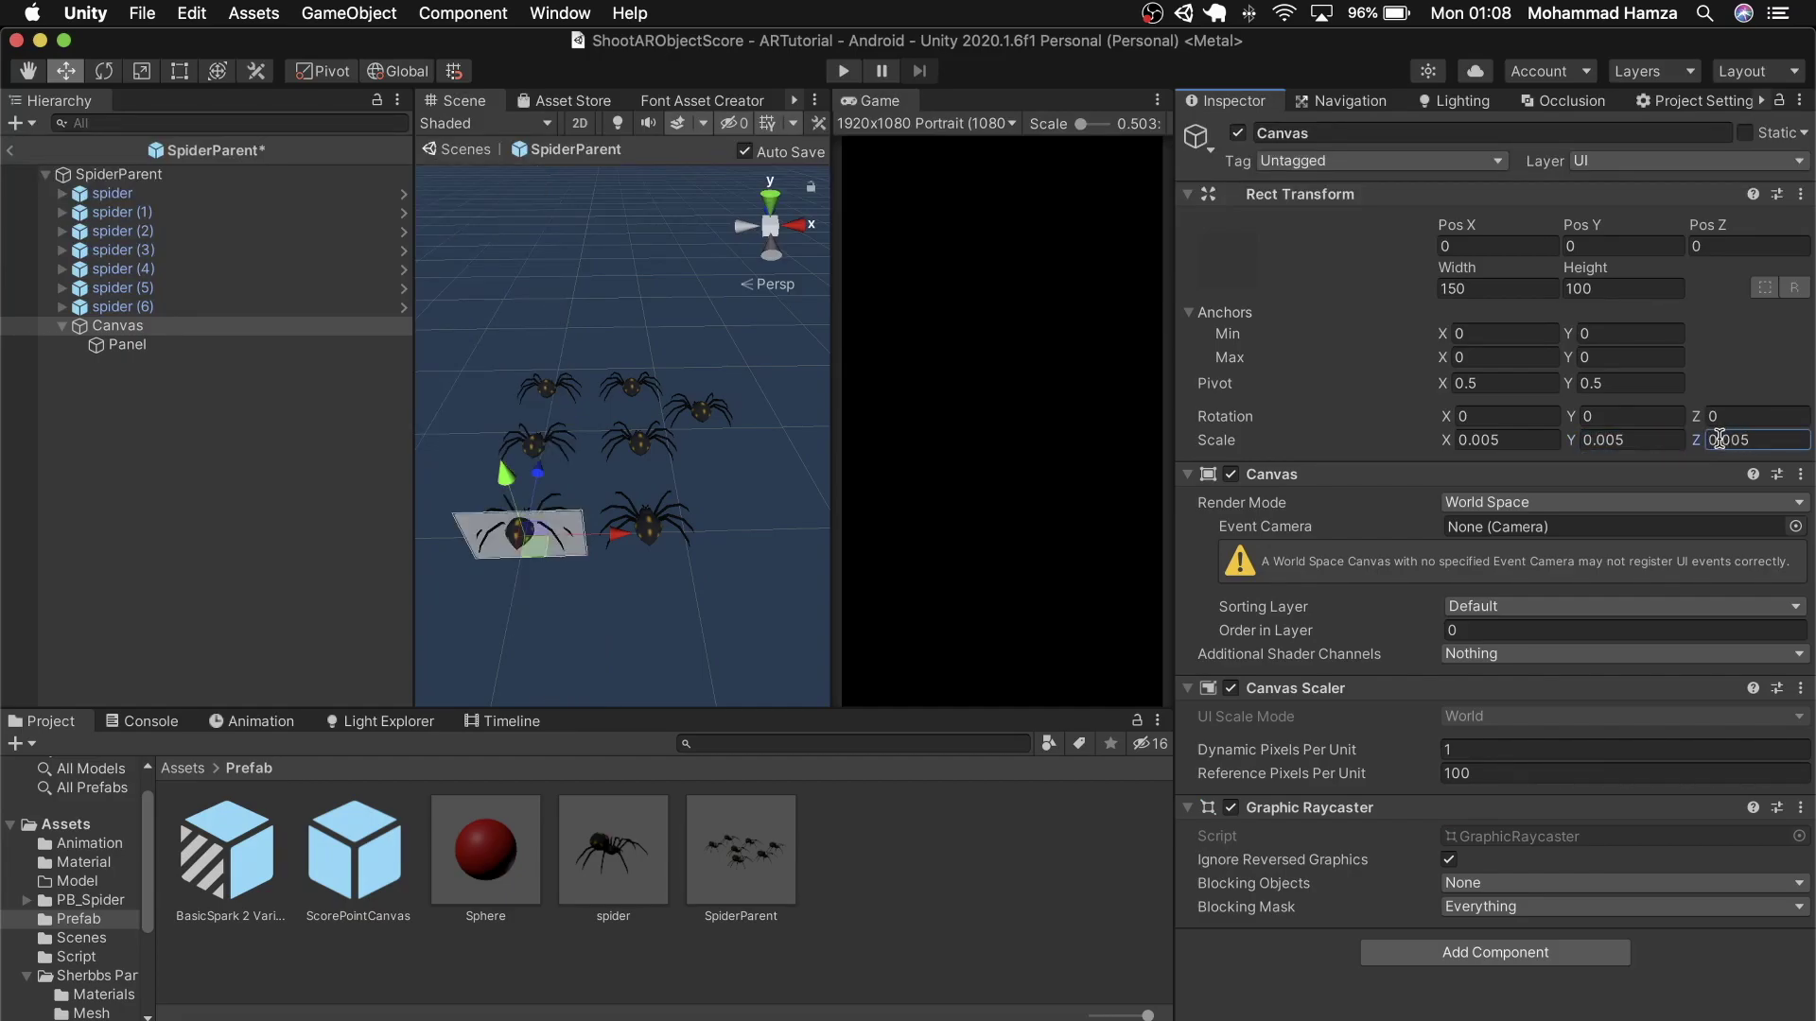
key(Return)
- Move the canvas behind and above the spiders, to about X 0.445, Y 0.59 and Z 1.969
drag(626, 531, 681, 468)
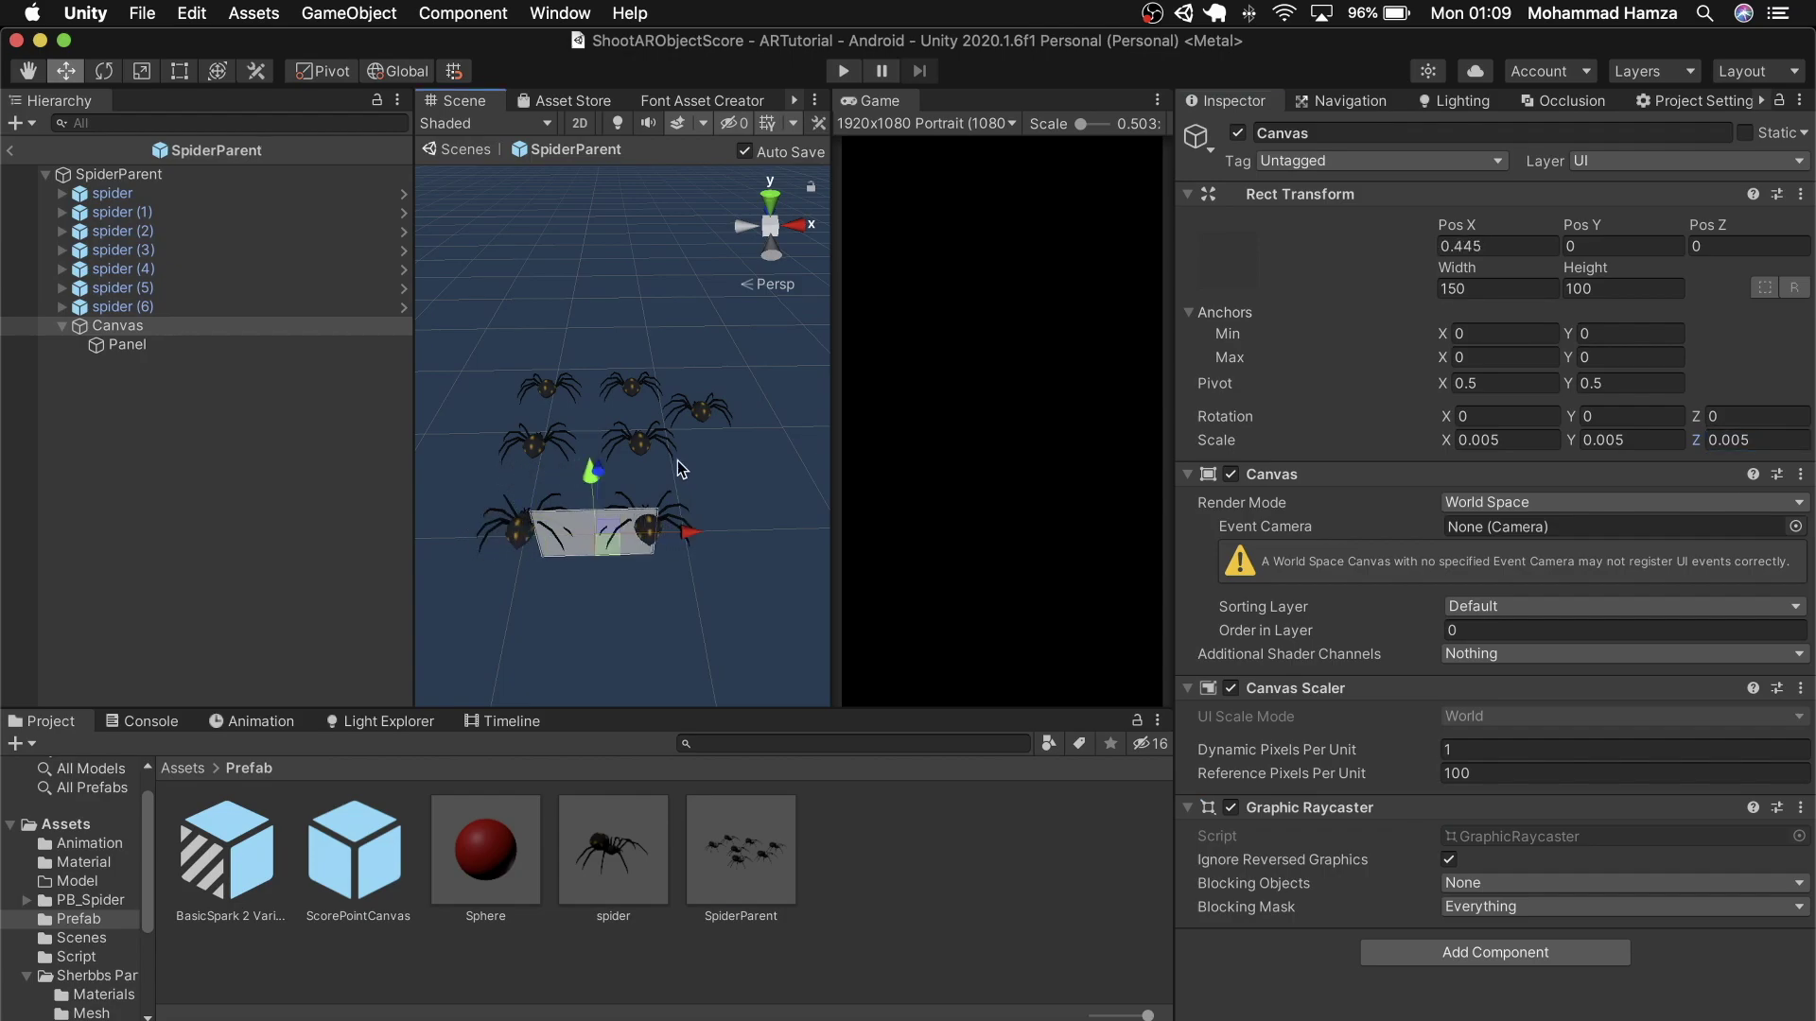
click(771, 200)
drag(599, 376, 600, 210)
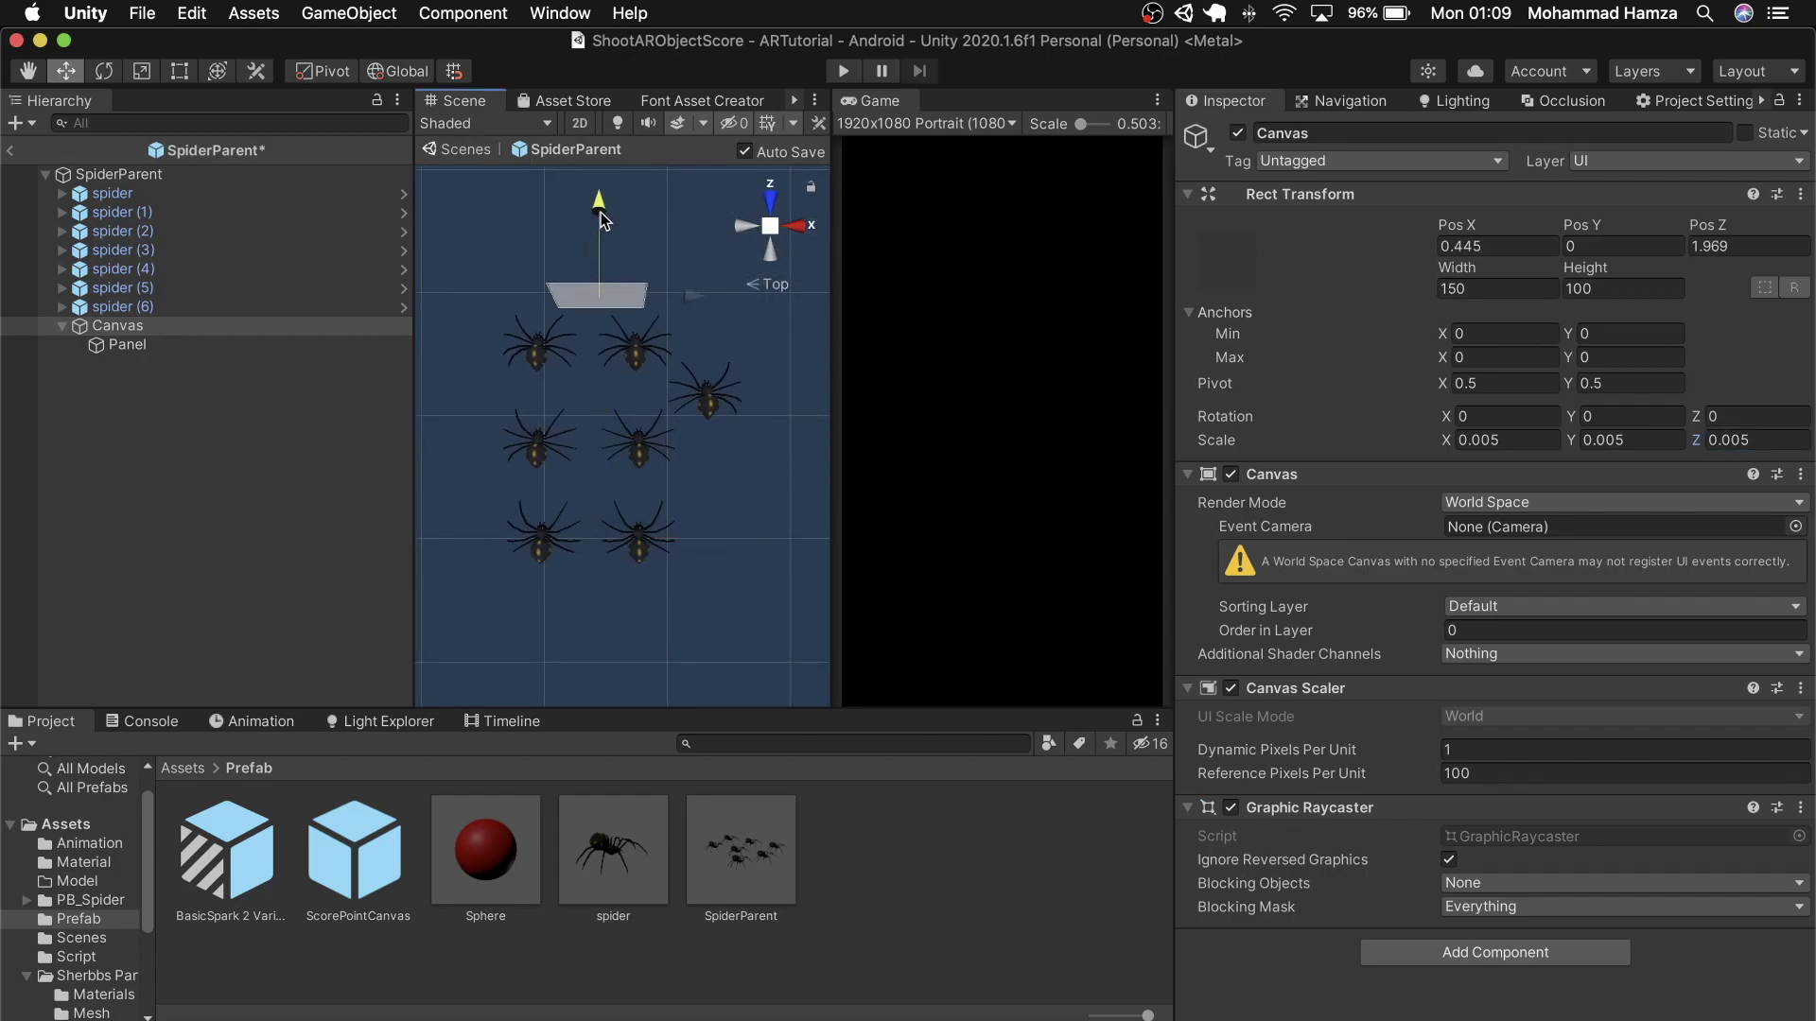
click(775, 253)
drag(613, 352, 620, 292)
click(159, 345)
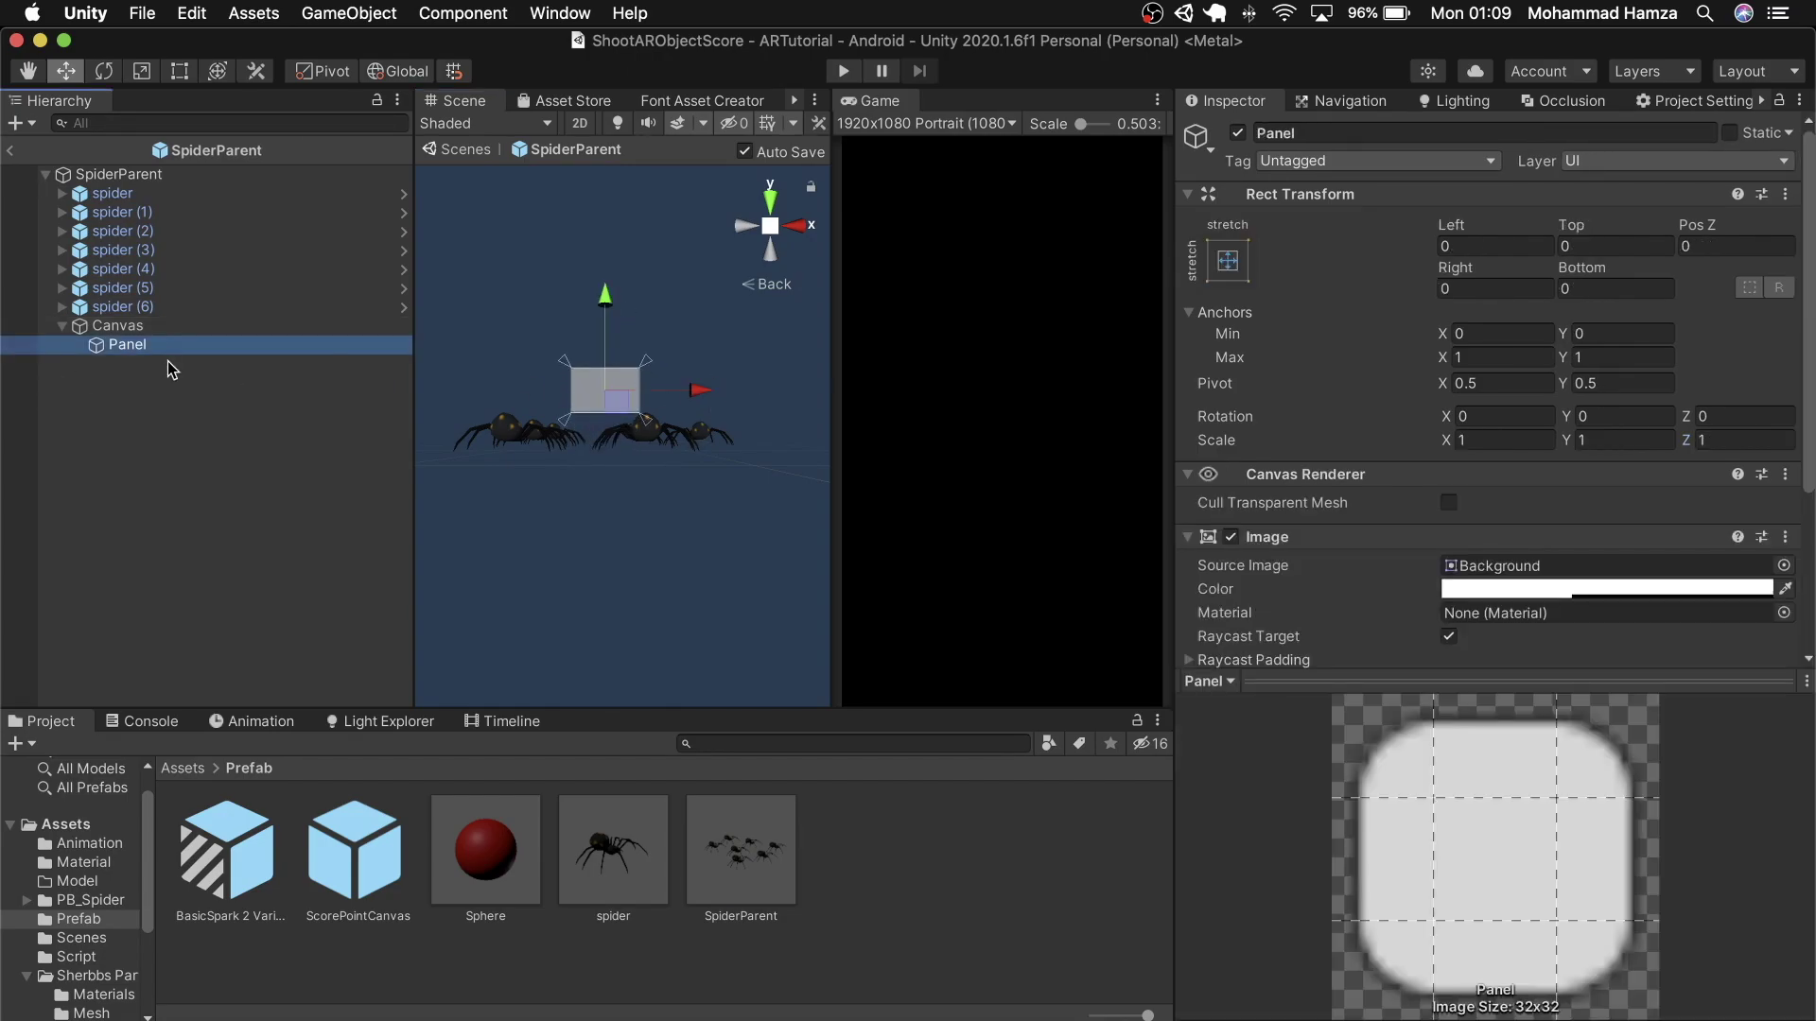
right_click(160, 346)
mouse_move(236, 605)
mouse_move(253, 739)
click(406, 703)
key(super+z)
- Add a TextMeshPro text object to the prefab and parent it to the canvas's Panel
right_click(147, 341)
click(404, 697)
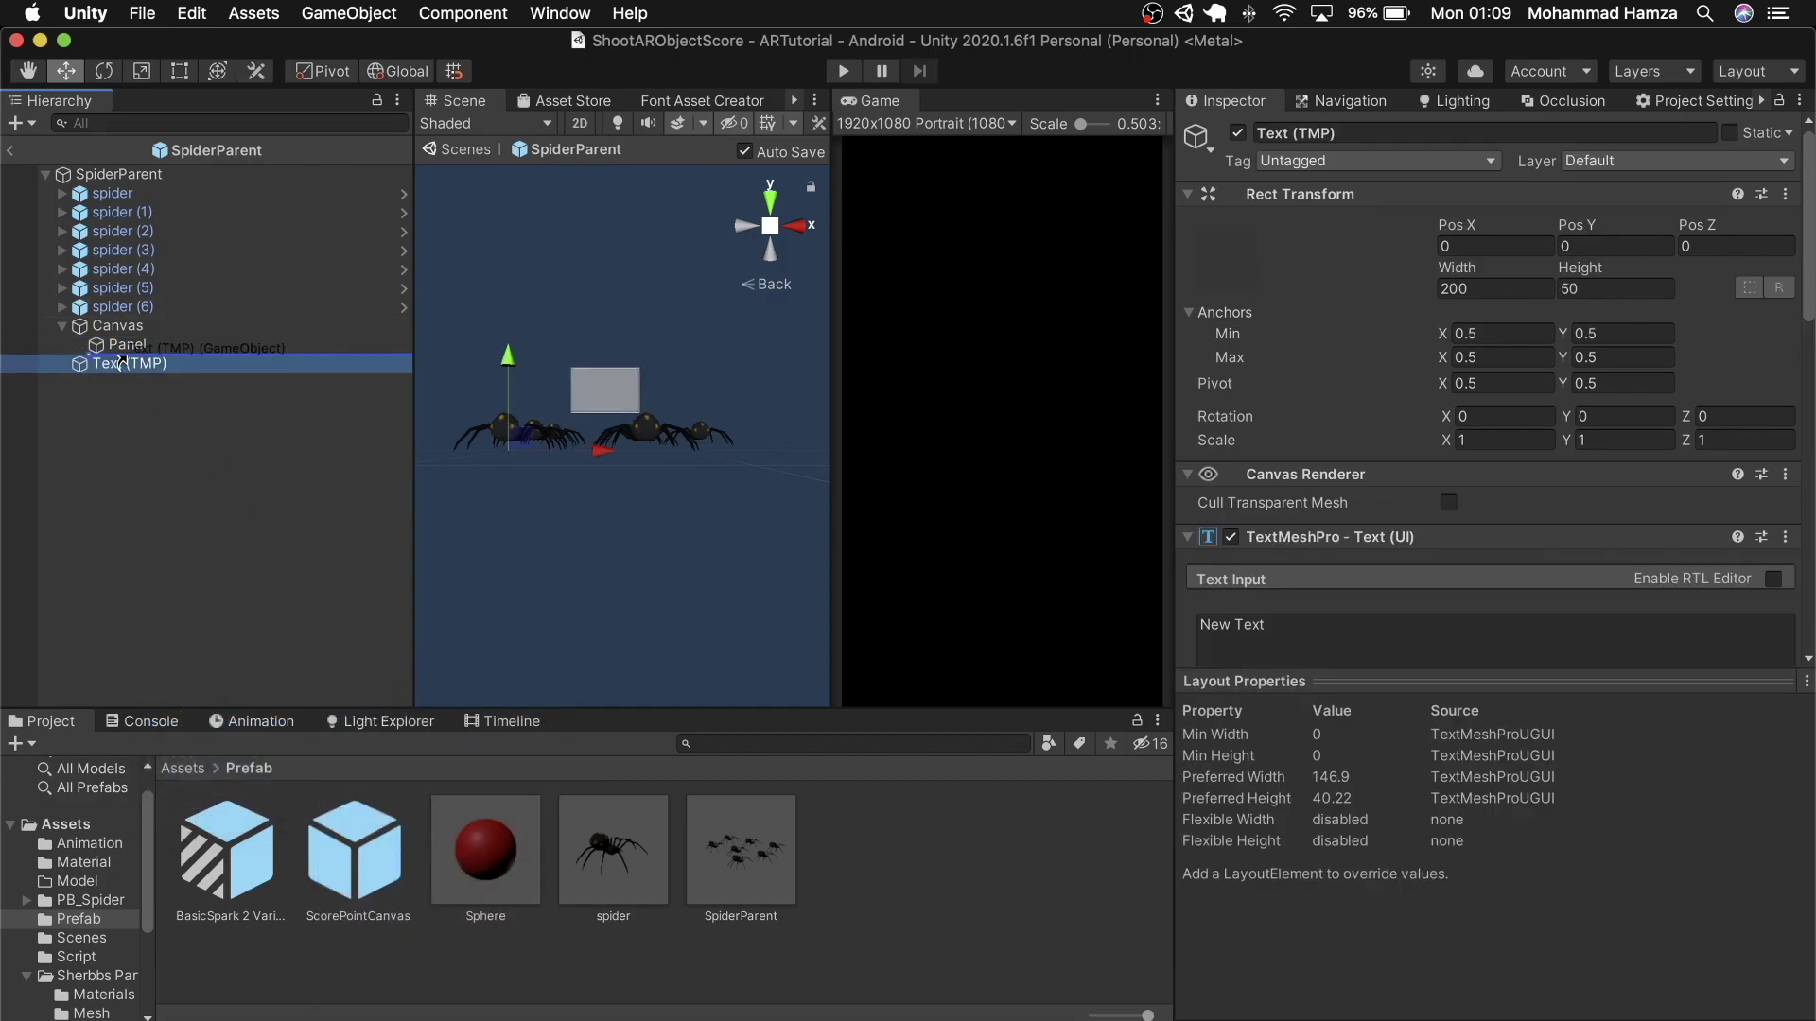
double_click(166, 348)
double_click(163, 365)
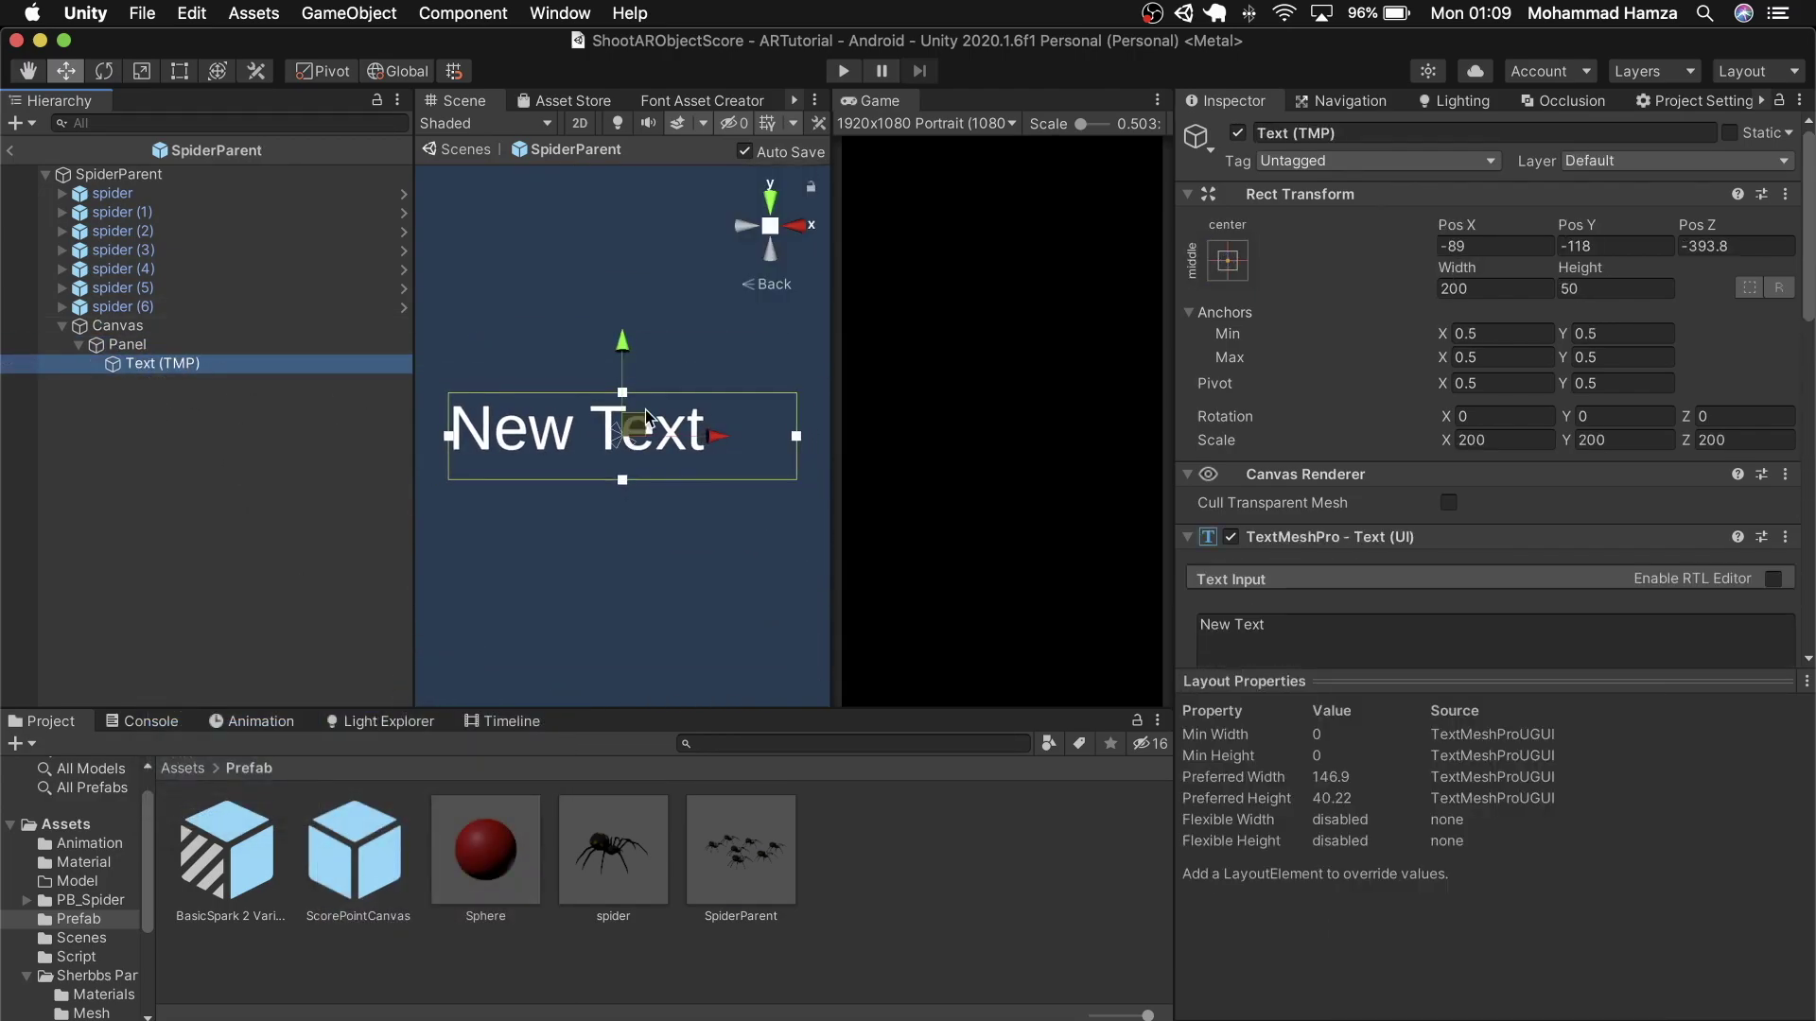
scroll(635, 454, down, 5)
mouse_move(636, 463)
right_down()
mouse_move(672, 648)
mouse_move(653, 464)
right_up()
right_click(136, 344)
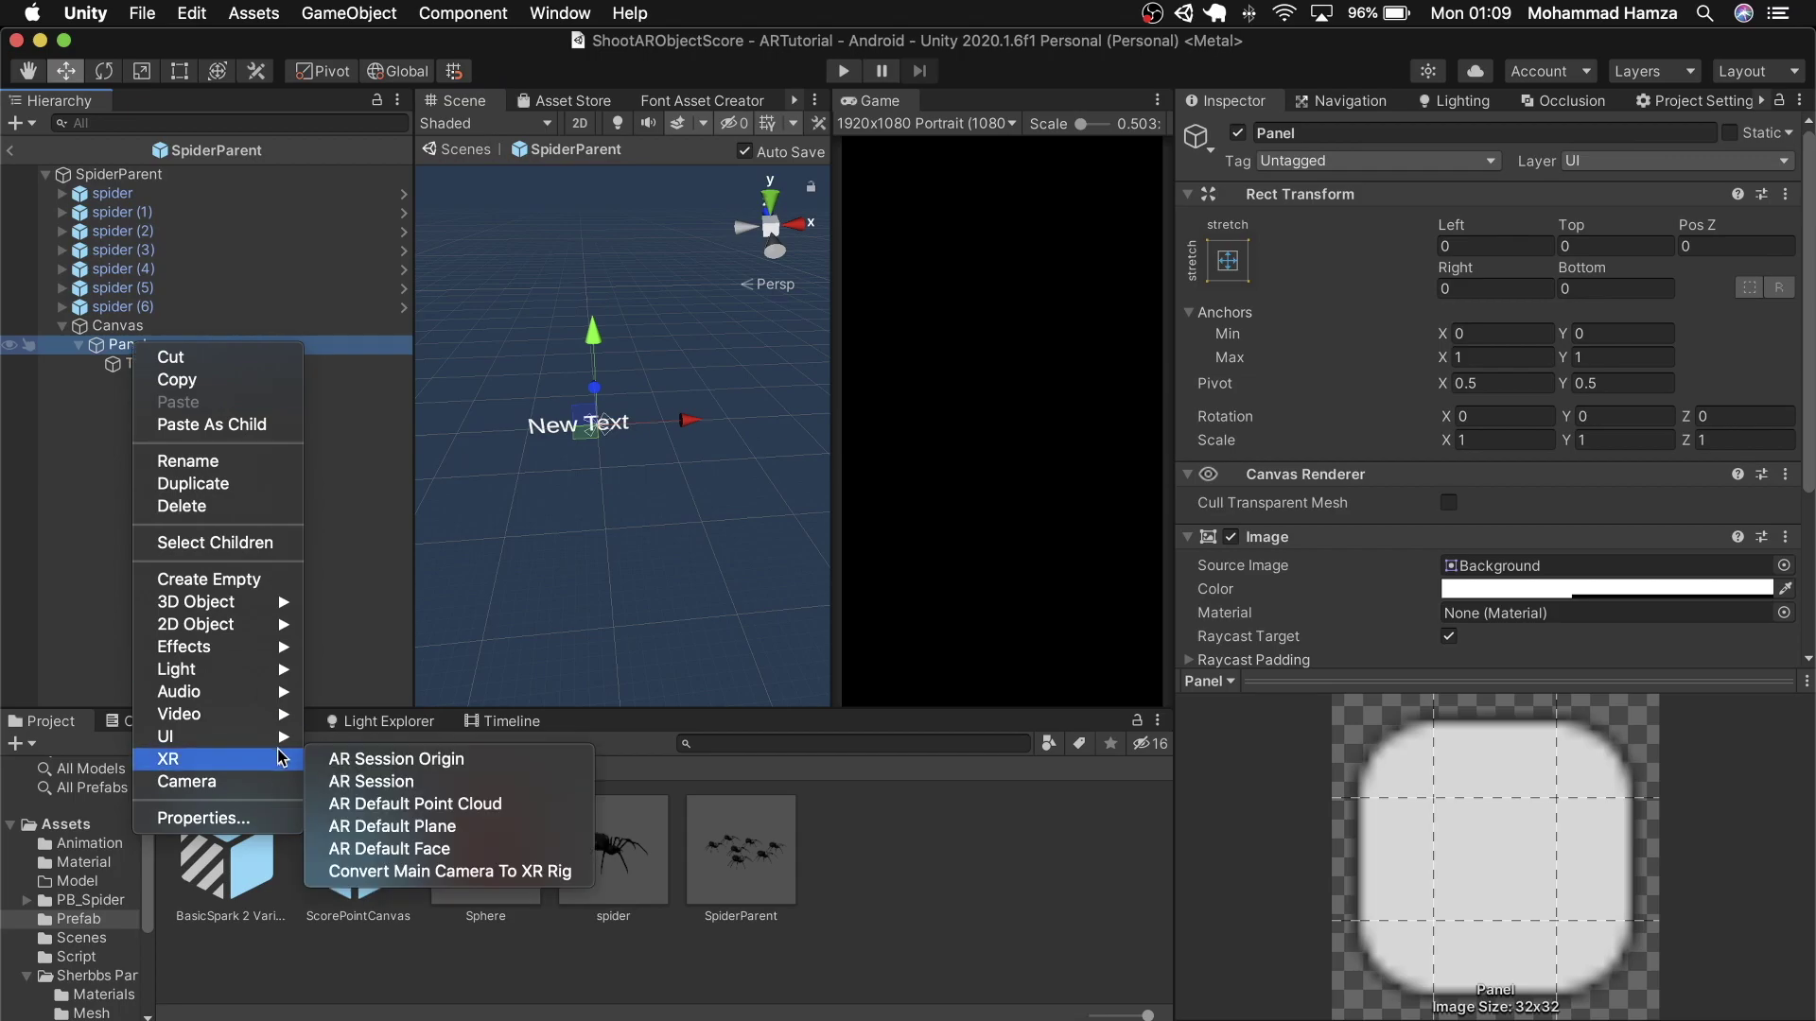
click(348, 572)
double_click(199, 365)
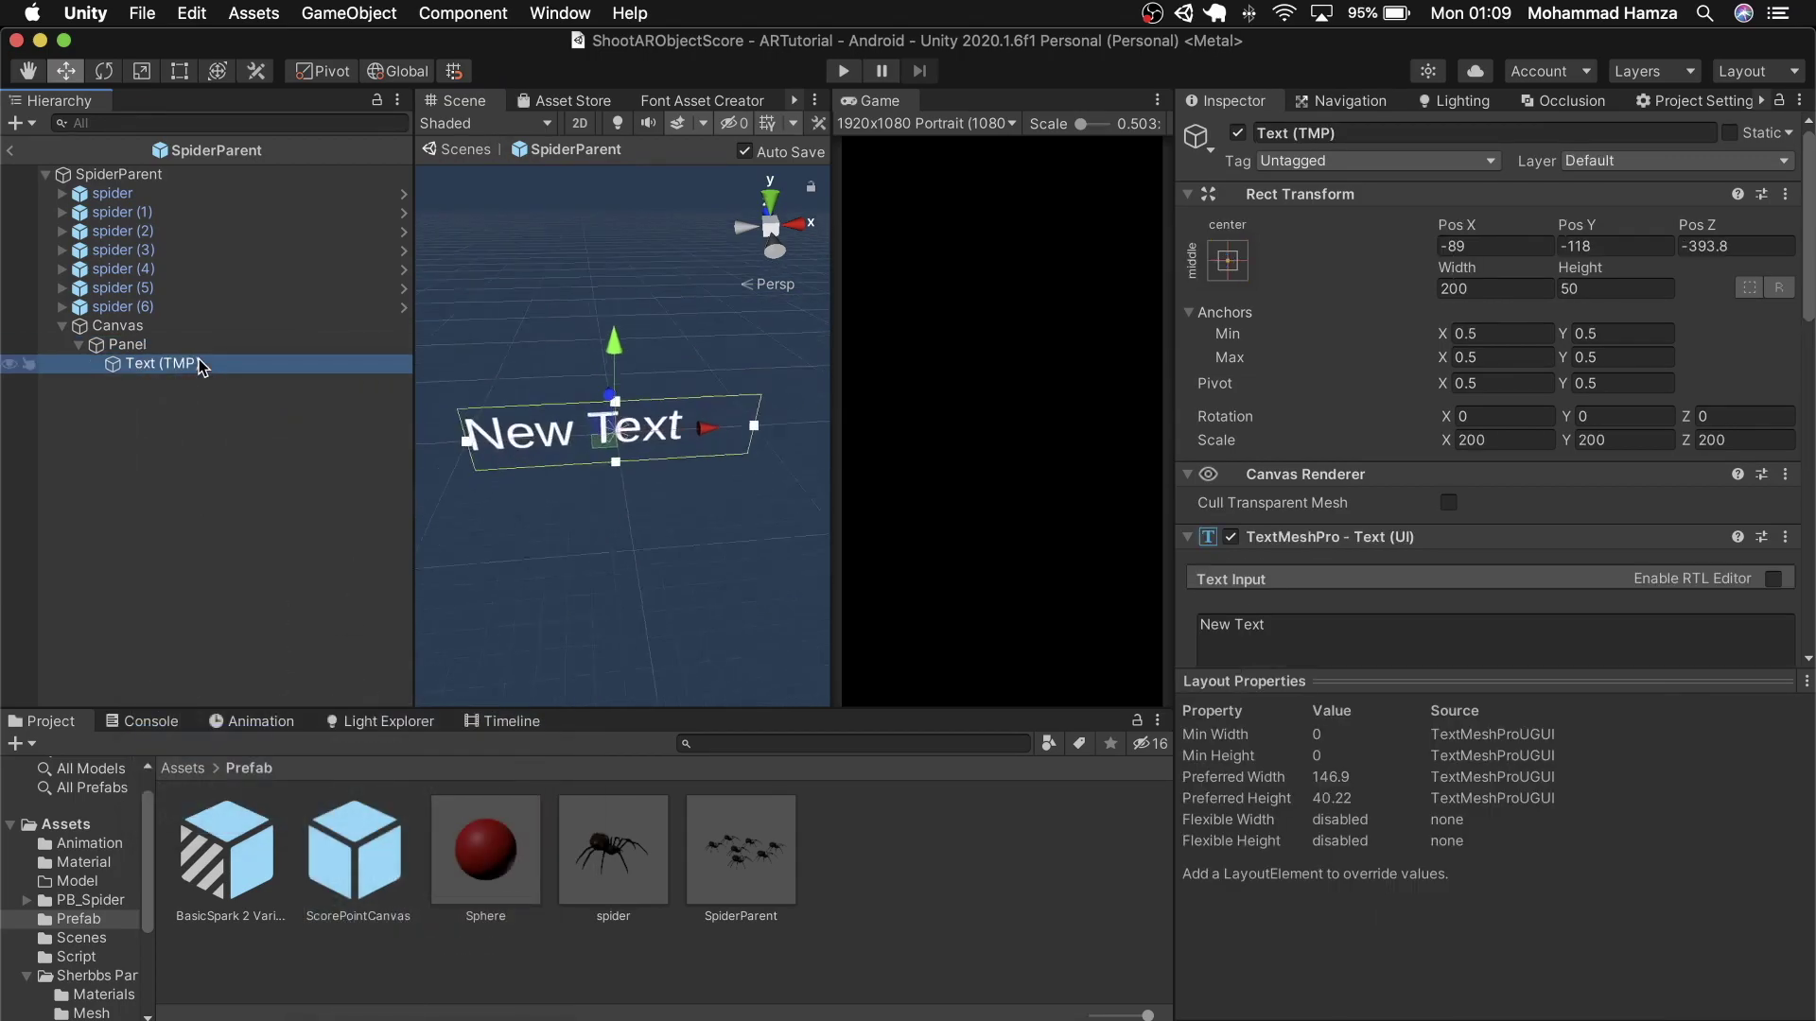
double_click(171, 347)
scroll(516, 421, down, 6)
- Set the scale of the panel's text object to 1 on X, Y and Z
click(156, 365)
click(1515, 439)
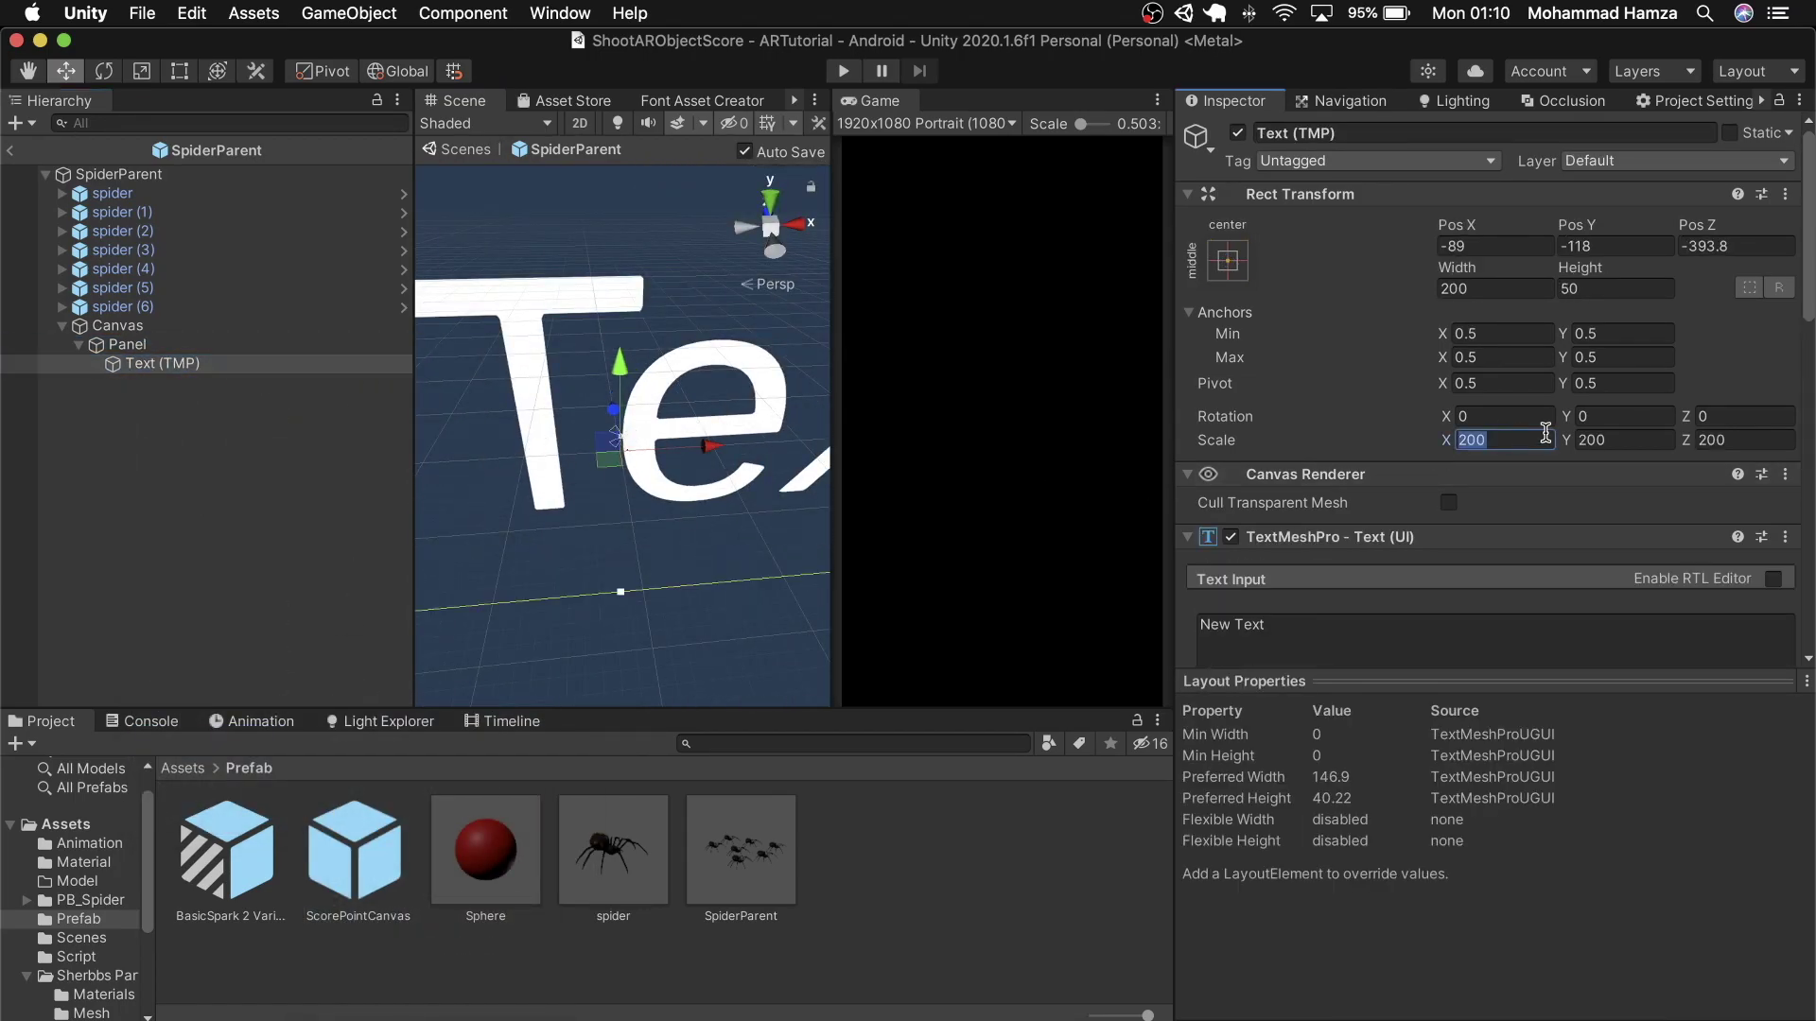
text(1)
key(Tab)
text(1)
key(Tab)
text(1)
double_click(241, 366)
- Set the text object's X, Y and Z position to 0 and view it face-on
click(1513, 246)
text(0)
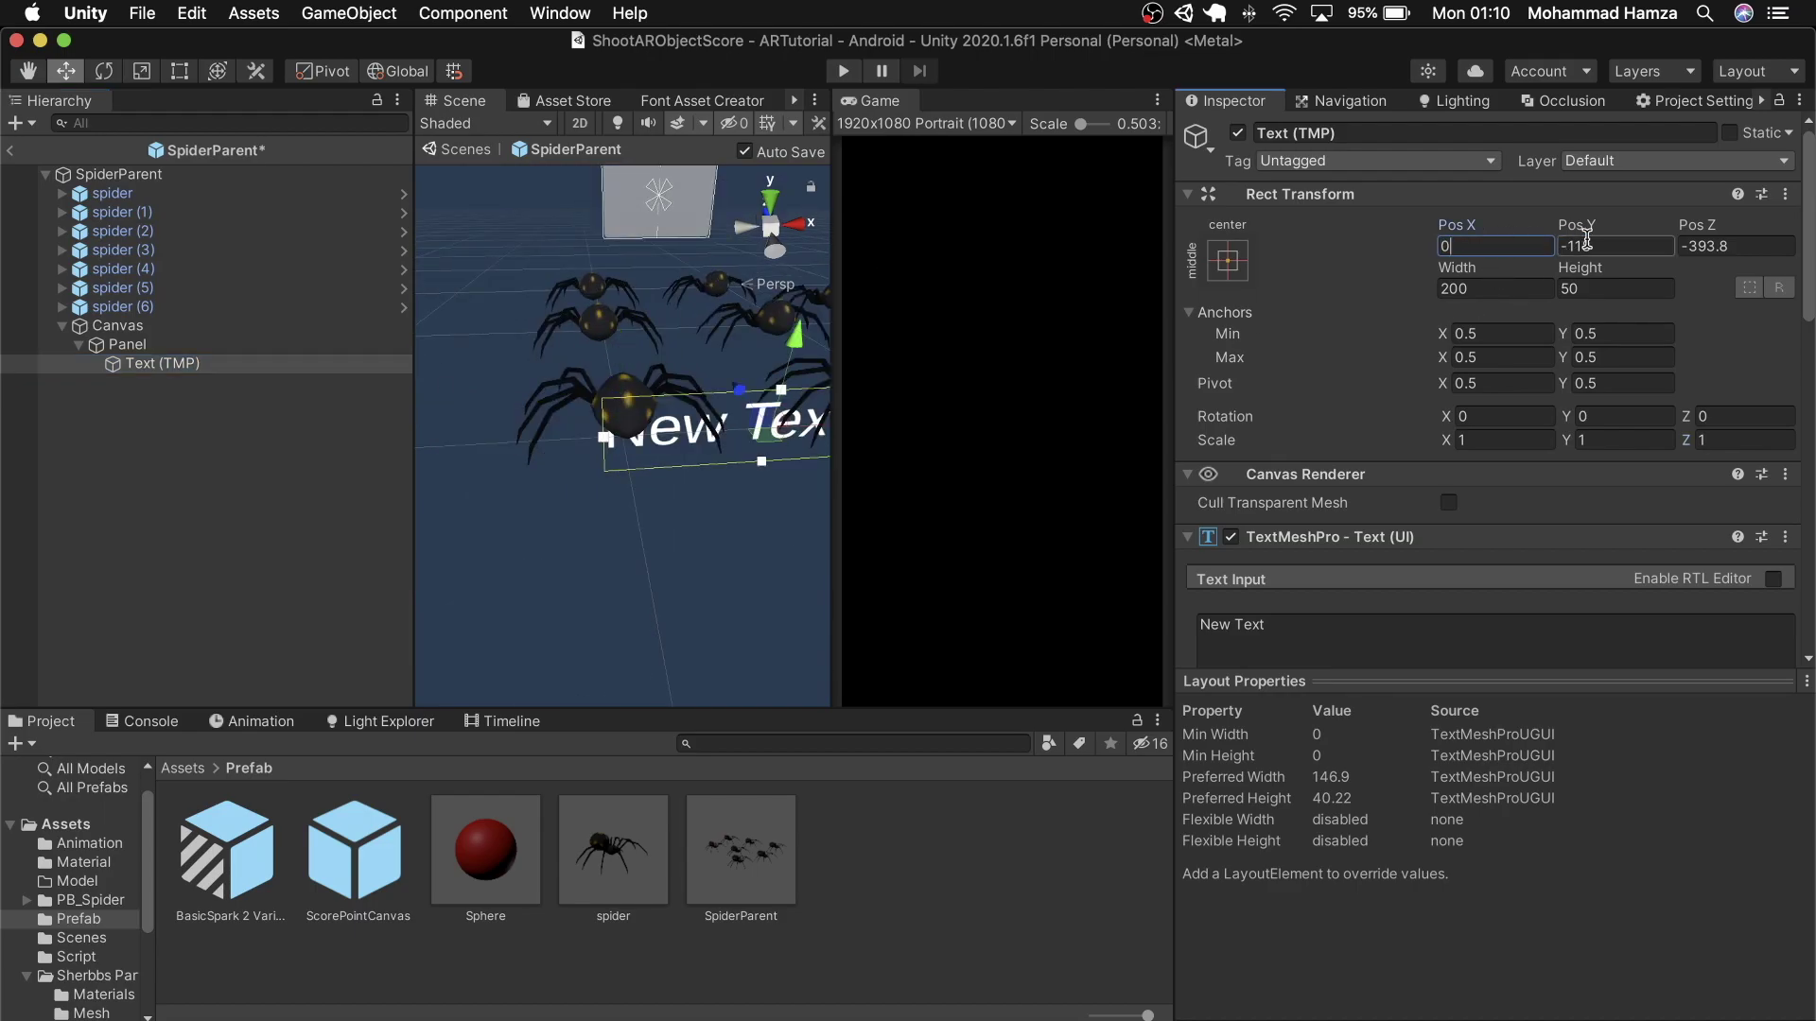
key(Tab)
text(0)
key(Tab)
text(0)
double_click(348, 363)
click(776, 250)
click(776, 246)
scroll(551, 412, down, 3)
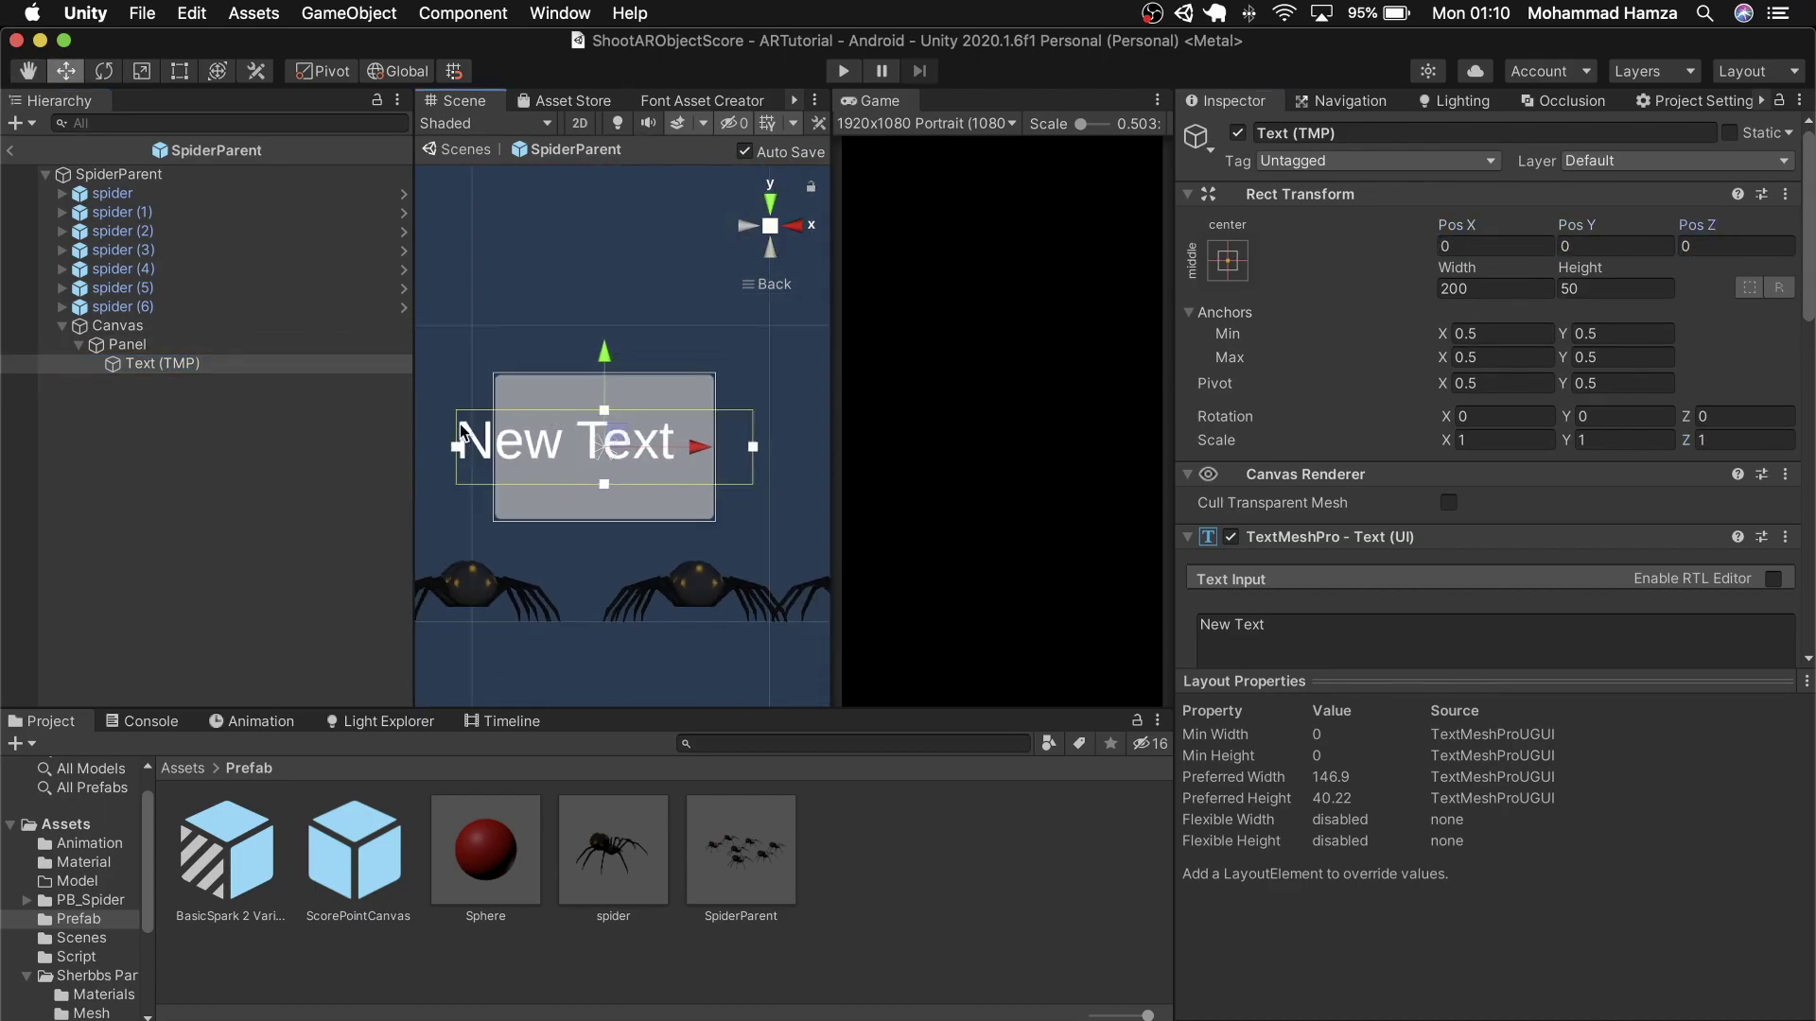
- Resize the text box to 150 by 100 to fill the panel and centre its text horizontally and vertically
key(t)
drag(452, 429, 490, 436)
drag(753, 438, 649, 374)
drag(636, 485, 636, 521)
scroll(1415, 466, down, 10)
scroll(1414, 466, up, 10)
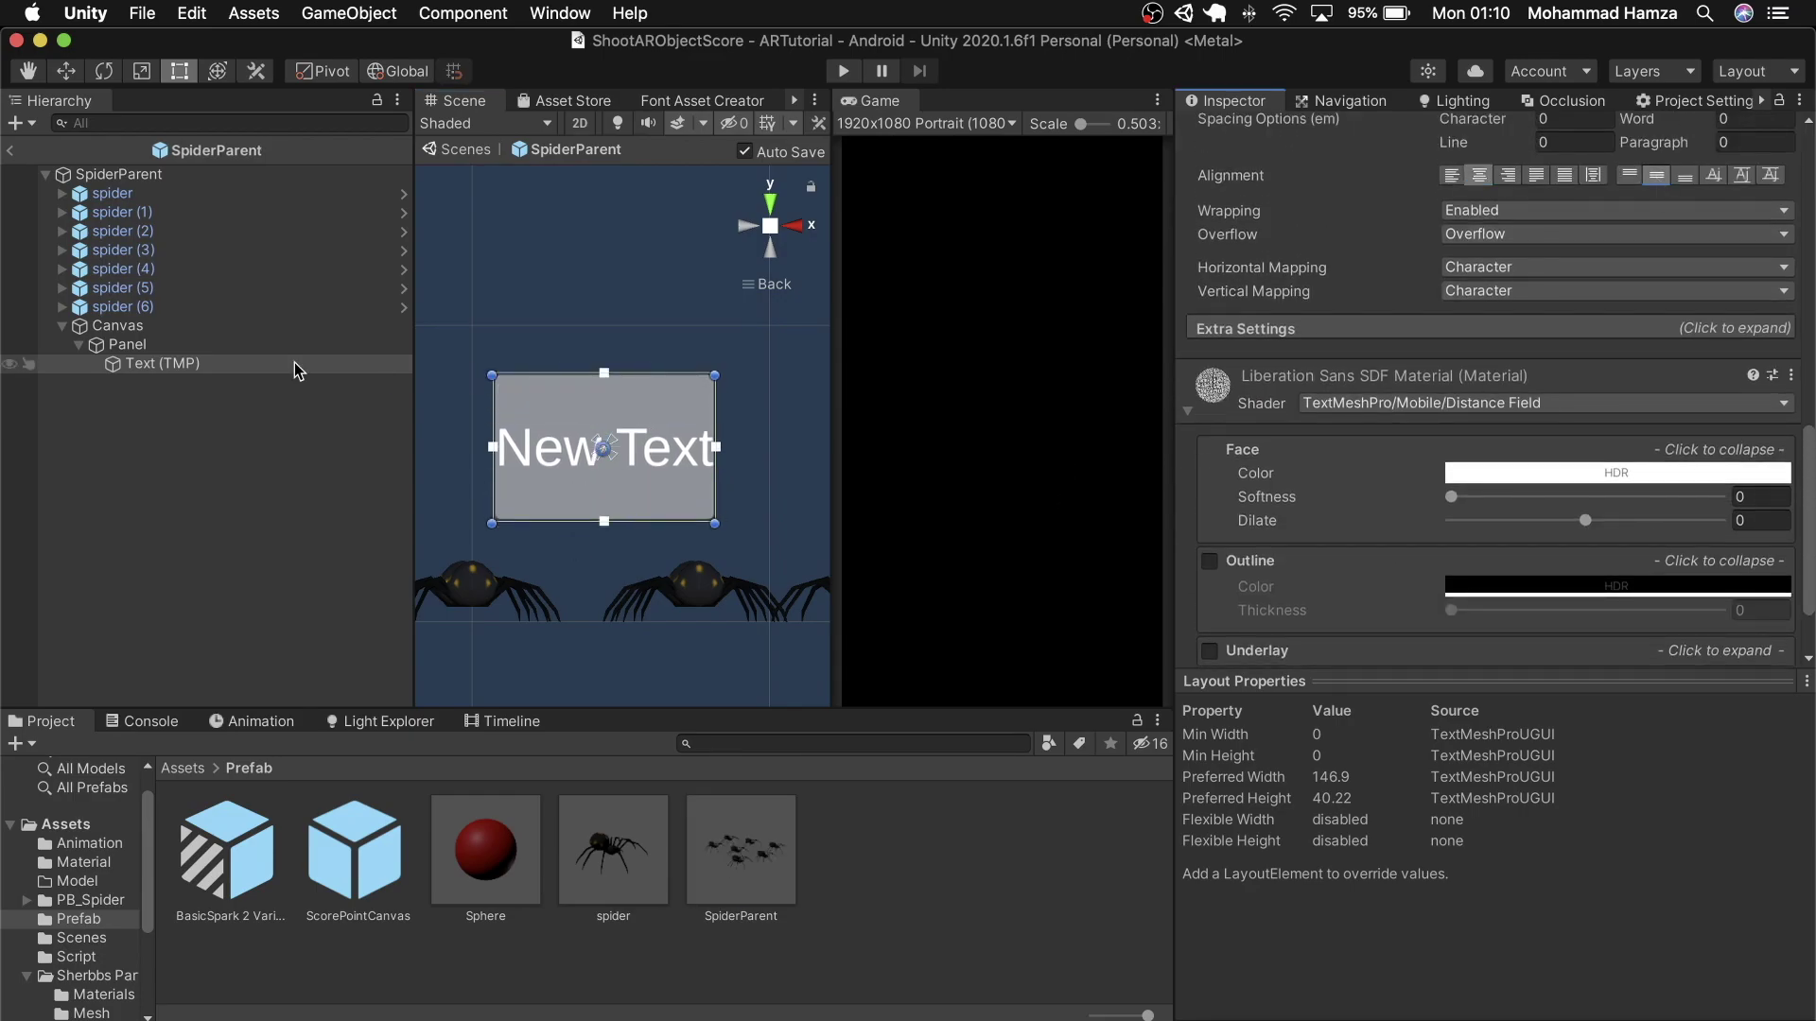
- Change the text to "Score: 0" and enable Auto Size with a maximum font size of about 31.18
click(1296, 478)
text(Score: 0)
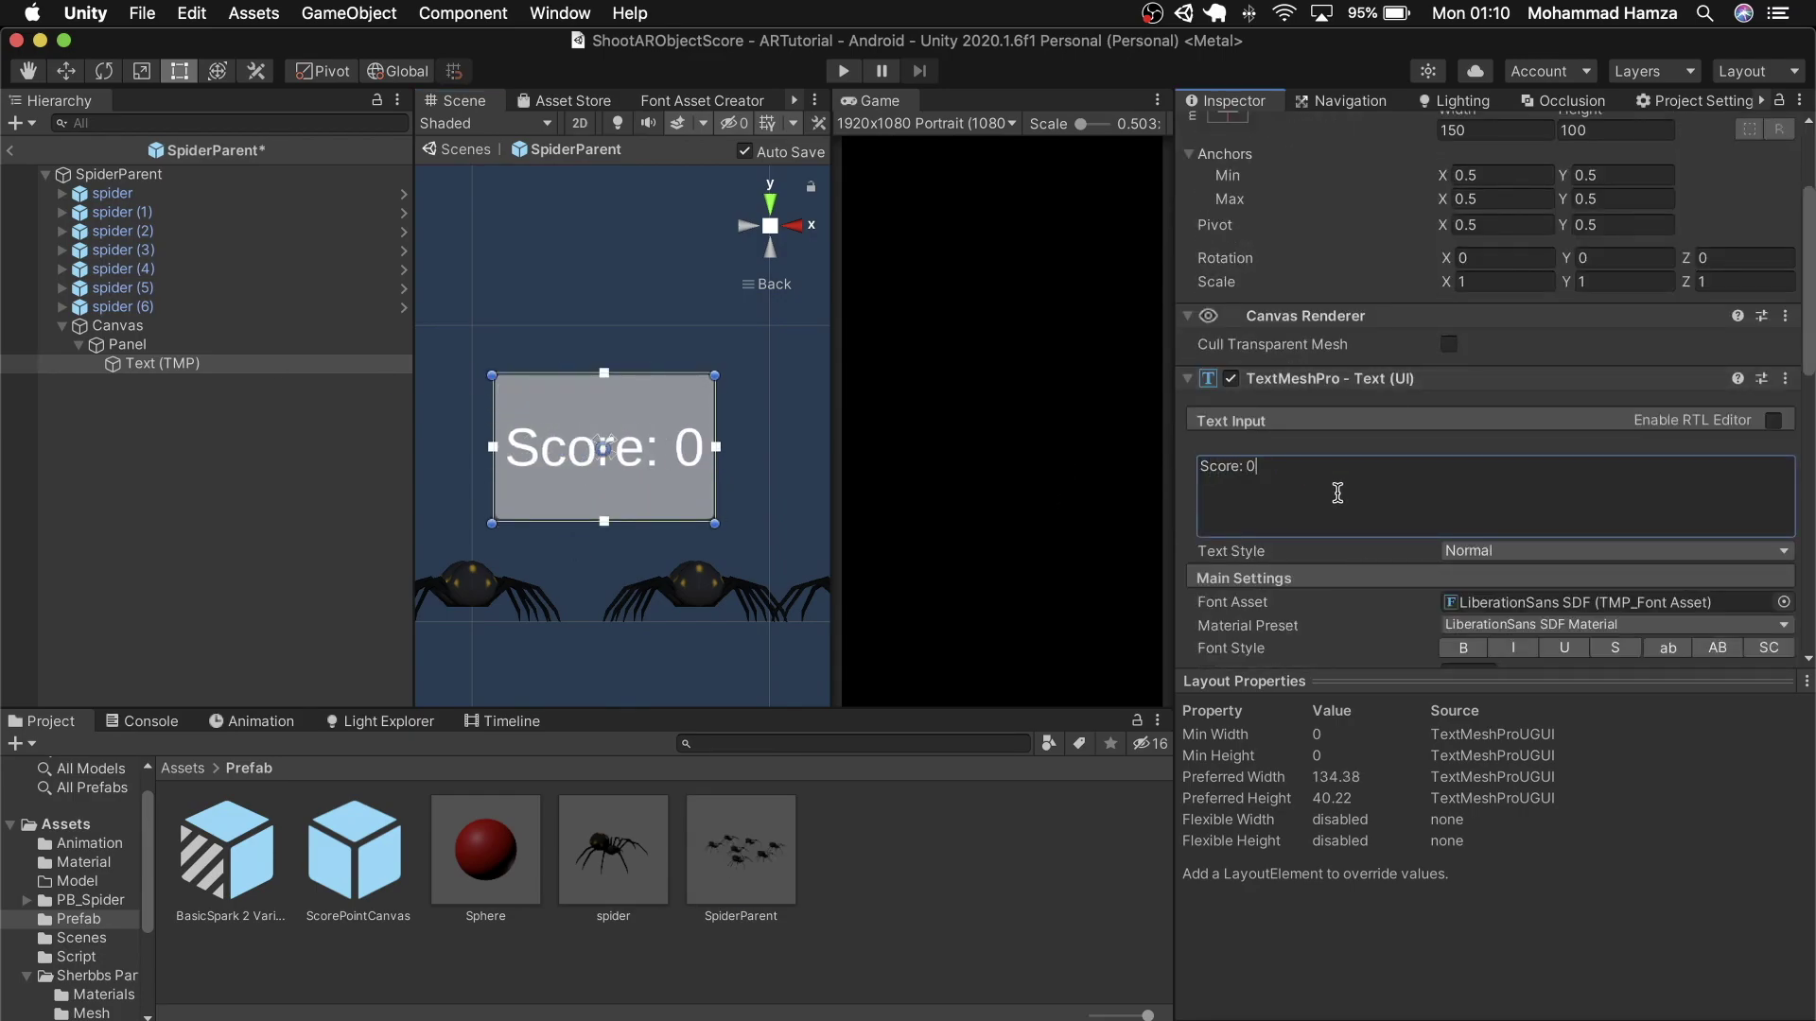
scroll(1324, 482, down, 3)
click(1447, 596)
drag(1548, 623, 64, 524)
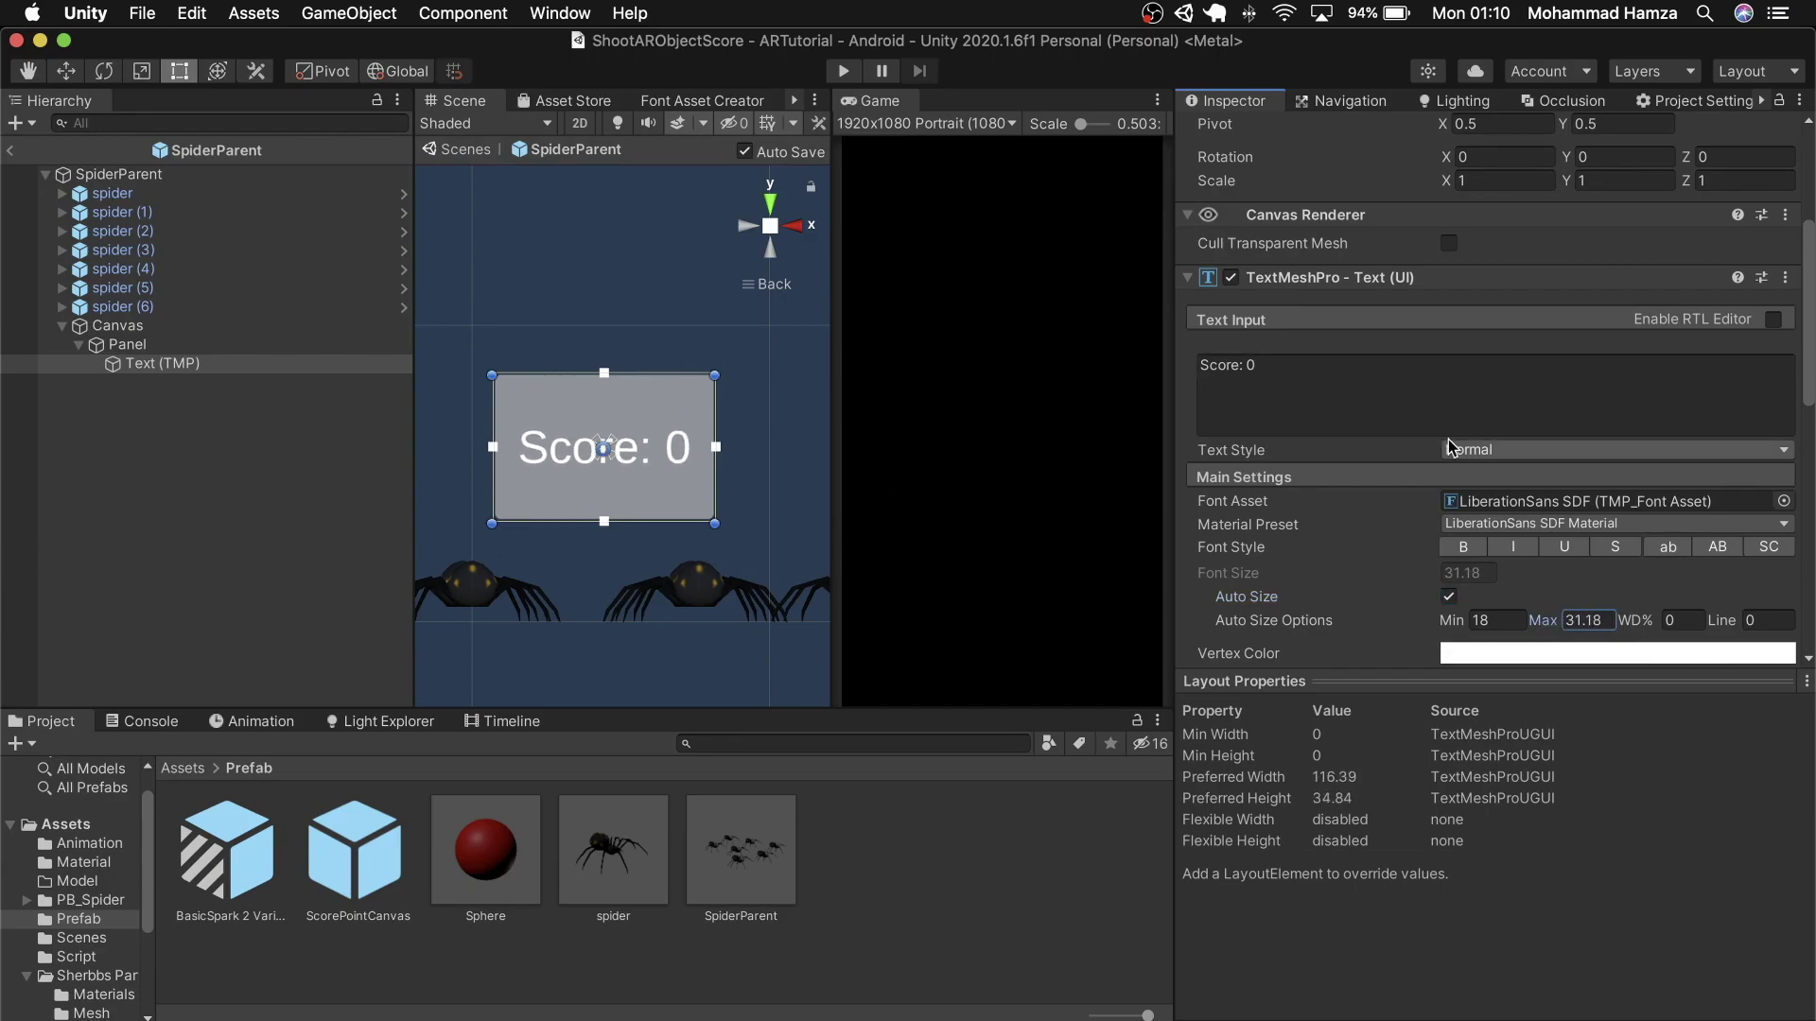
click(227, 473)
- Rename the text object ScoreBoardText
click(163, 364)
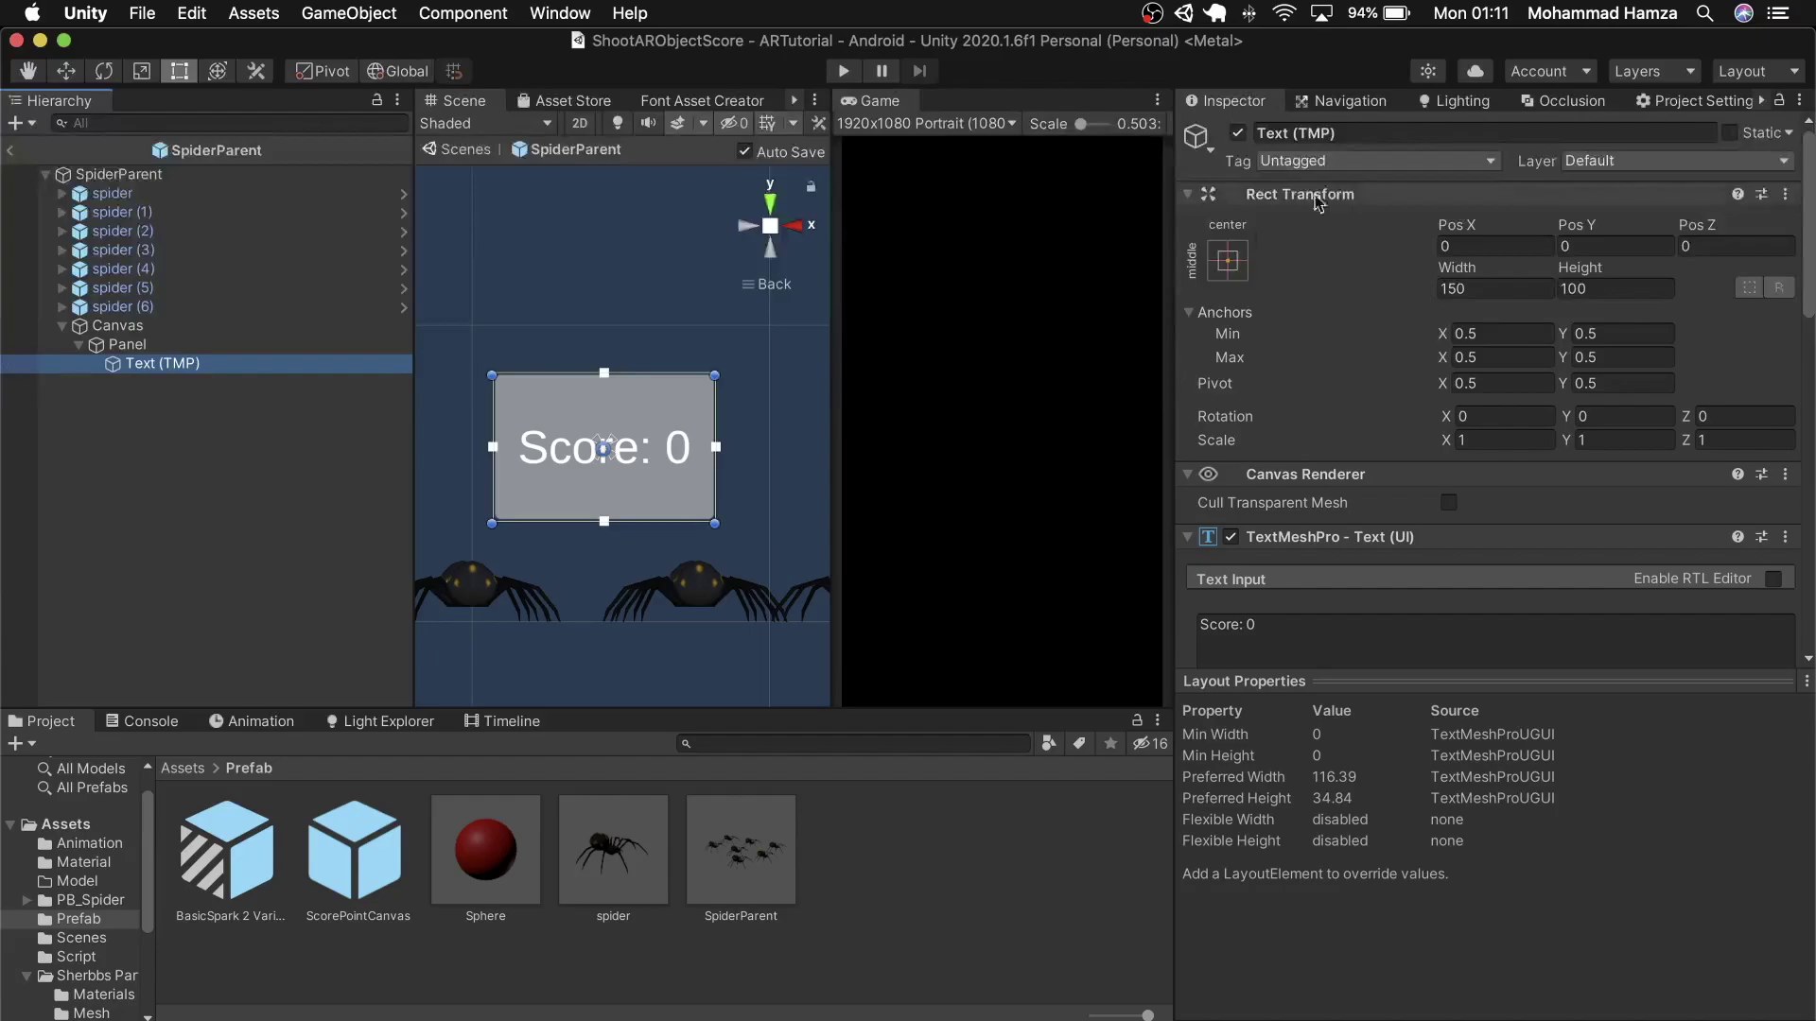
click(1360, 137)
text(ScoreBoardTex)
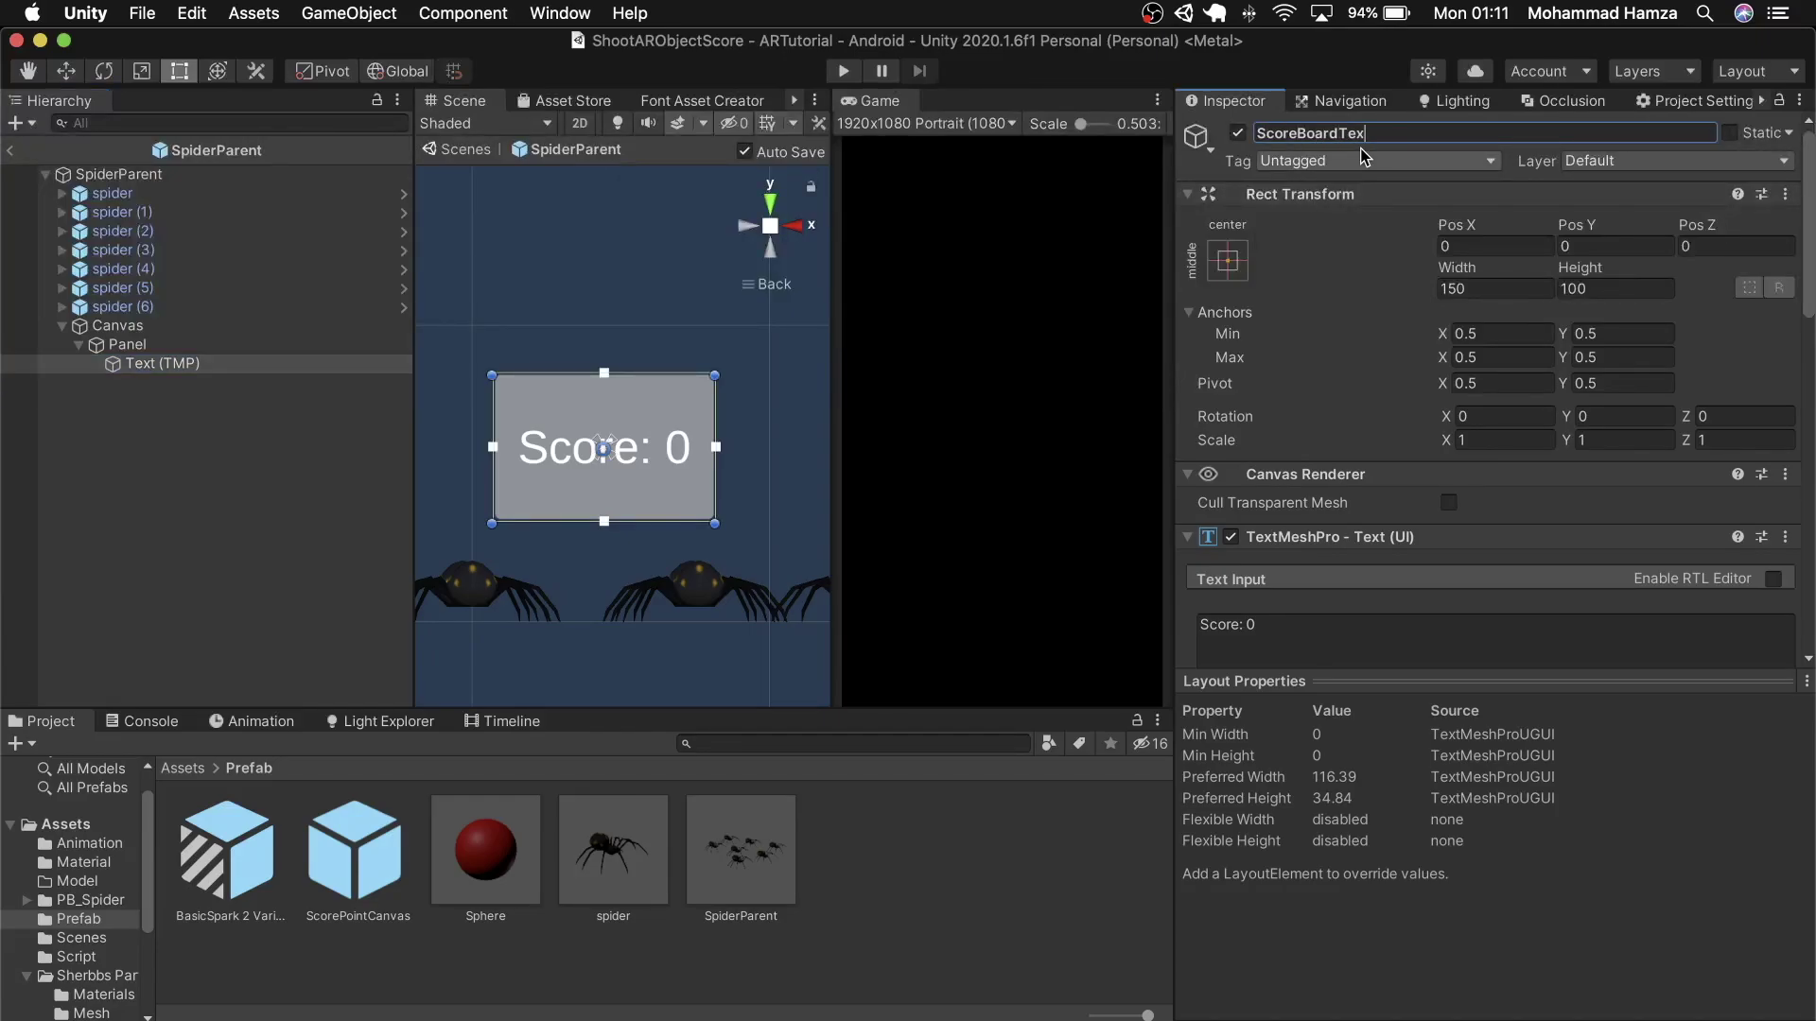
text(t)
key(Return)
- Rename the prefab's canvas Scoreboard and return to the ShootARObjectScore scene
click(117, 325)
click(1344, 132)
text(Sc)
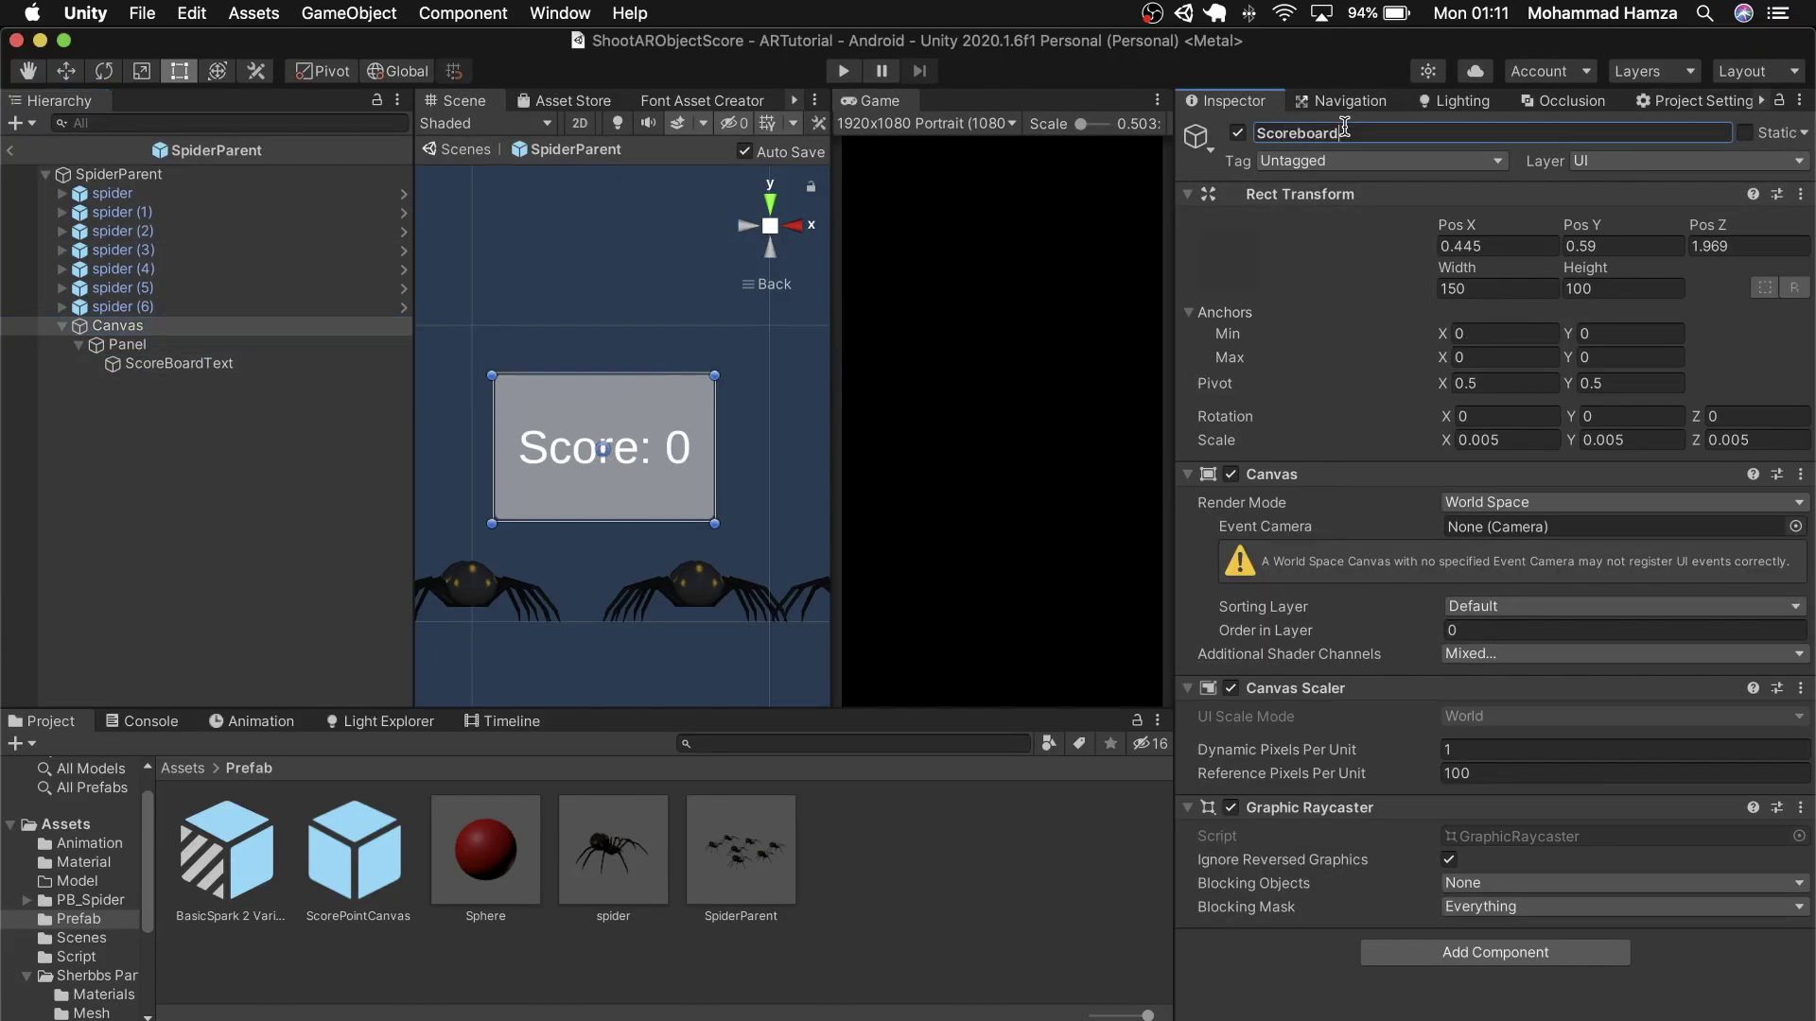
text(oreboard)
key(Return)
click(9, 149)
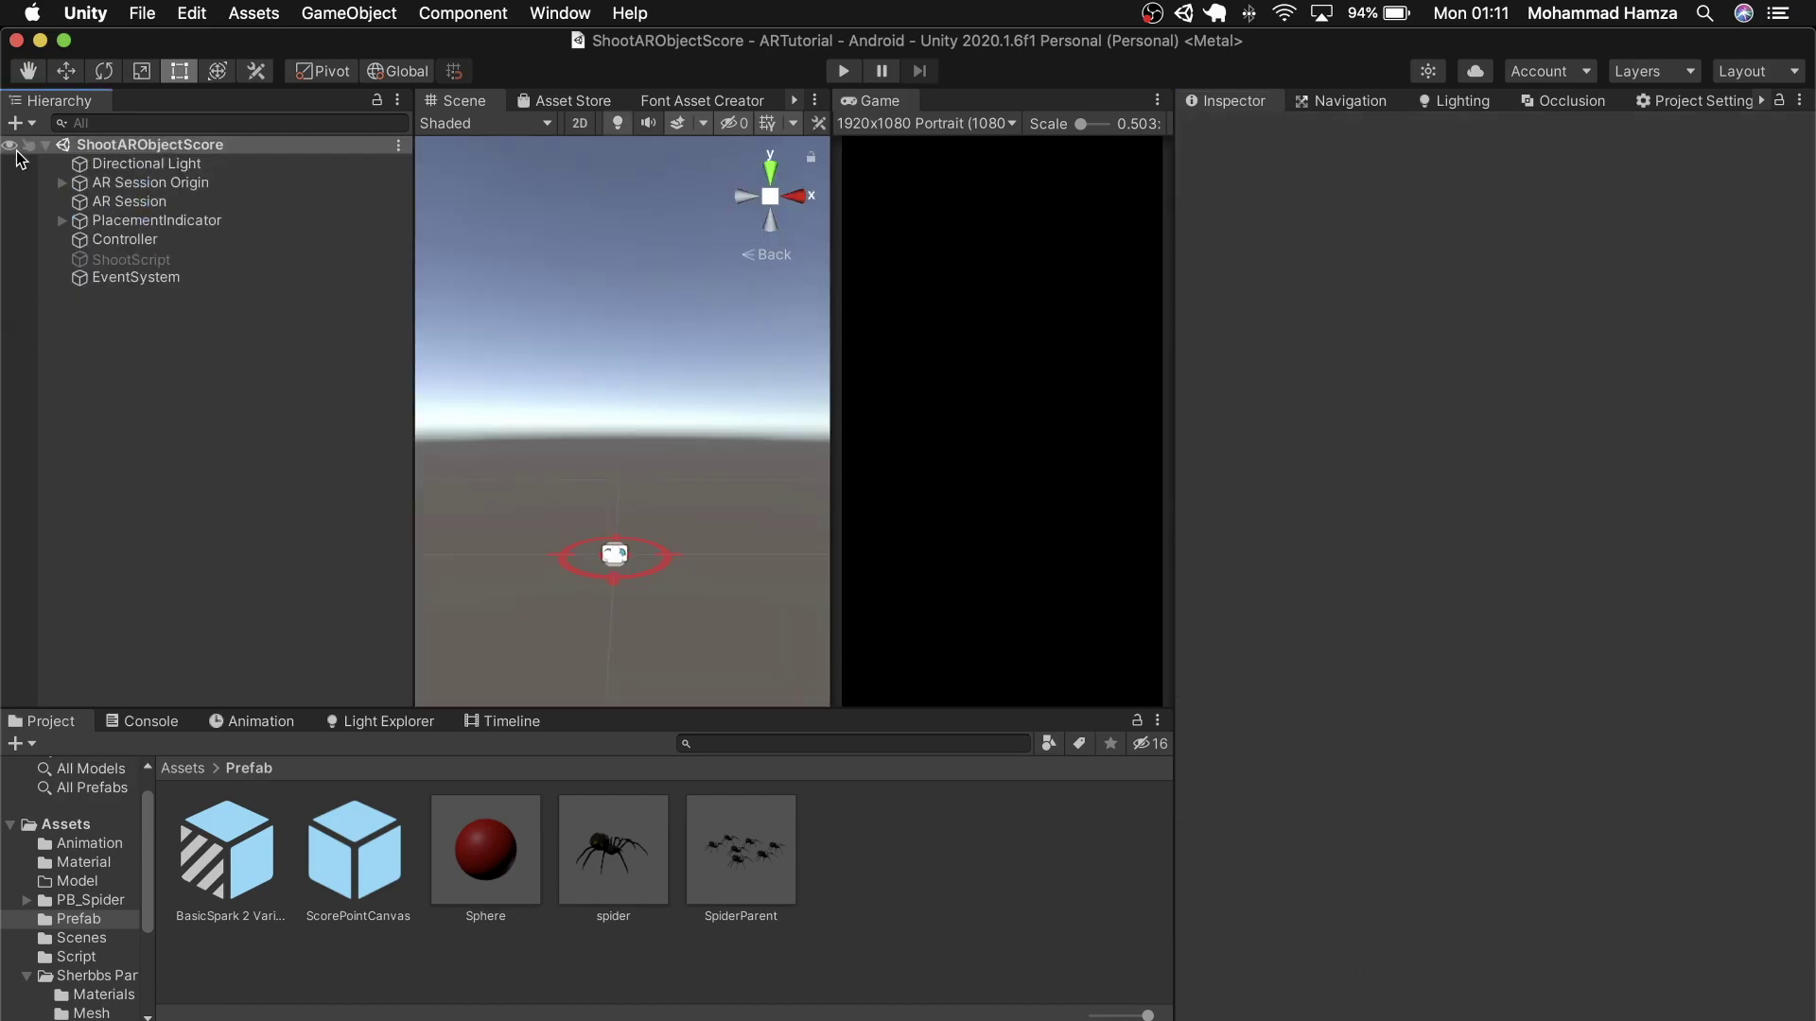
- Place the SpiderParent prefab in the scene and check its scoreboard behind the spiders
drag(735, 852, 270, 532)
scroll(688, 499, down, 10)
middle_drag(687, 498, 614, 601)
scroll(614, 601, up, 5)
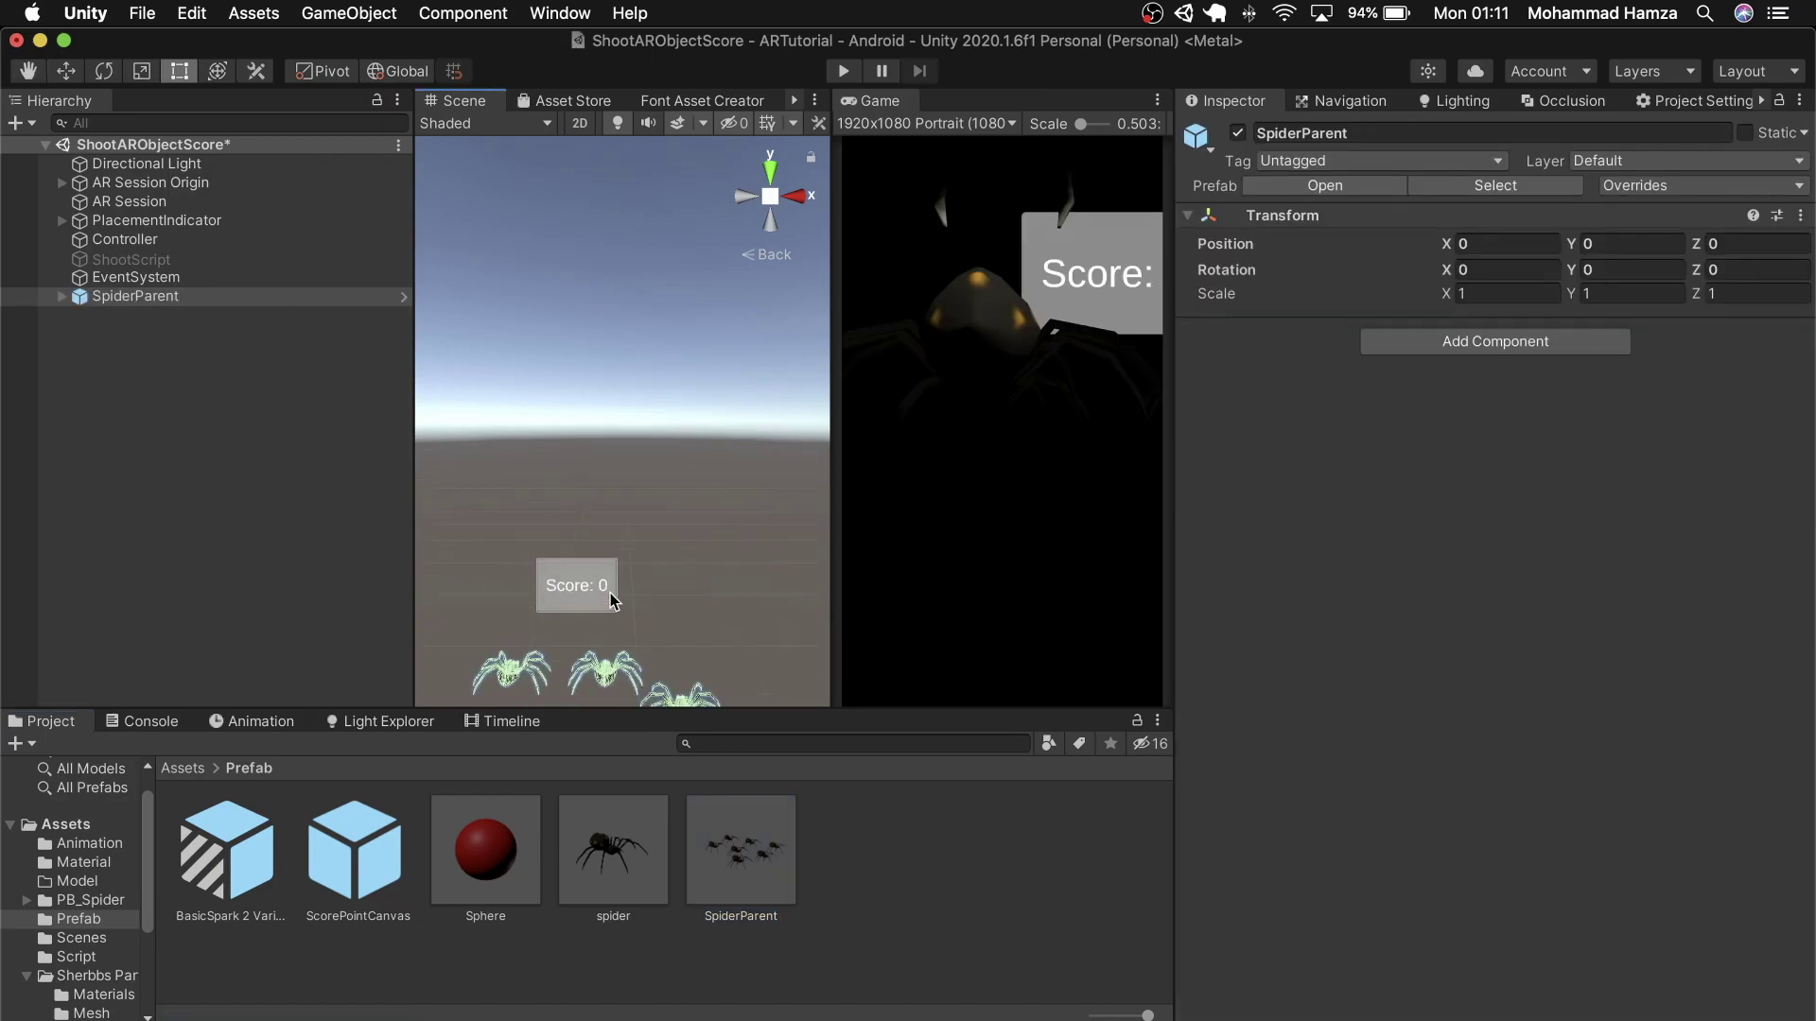
scroll(620, 606, down, 2)
click(60, 441)
click(197, 296)
scroll(571, 531, down, 3)
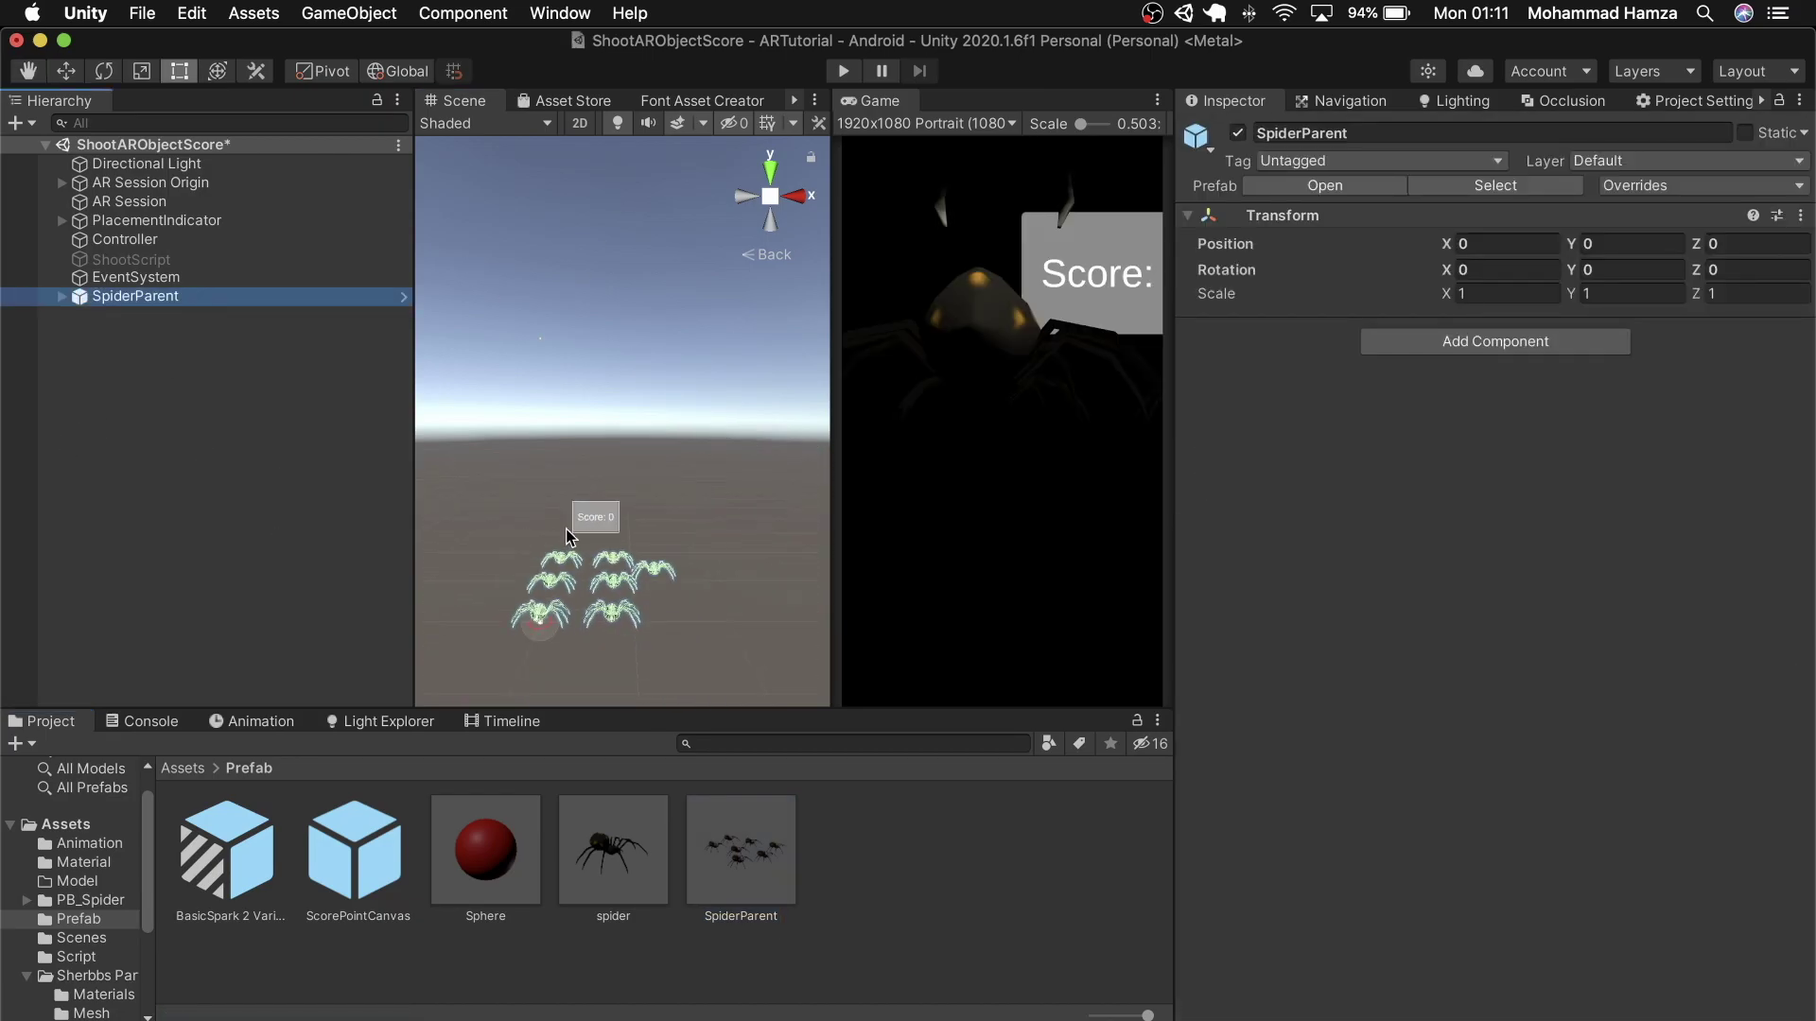
- Delete the SpiderParent instance from the ShootARObjectScore scene
right_drag(624, 379, 595, 494)
middle_drag(596, 495, 562, 693)
alt+drag(564, 700, 529, 624)
click(180, 297)
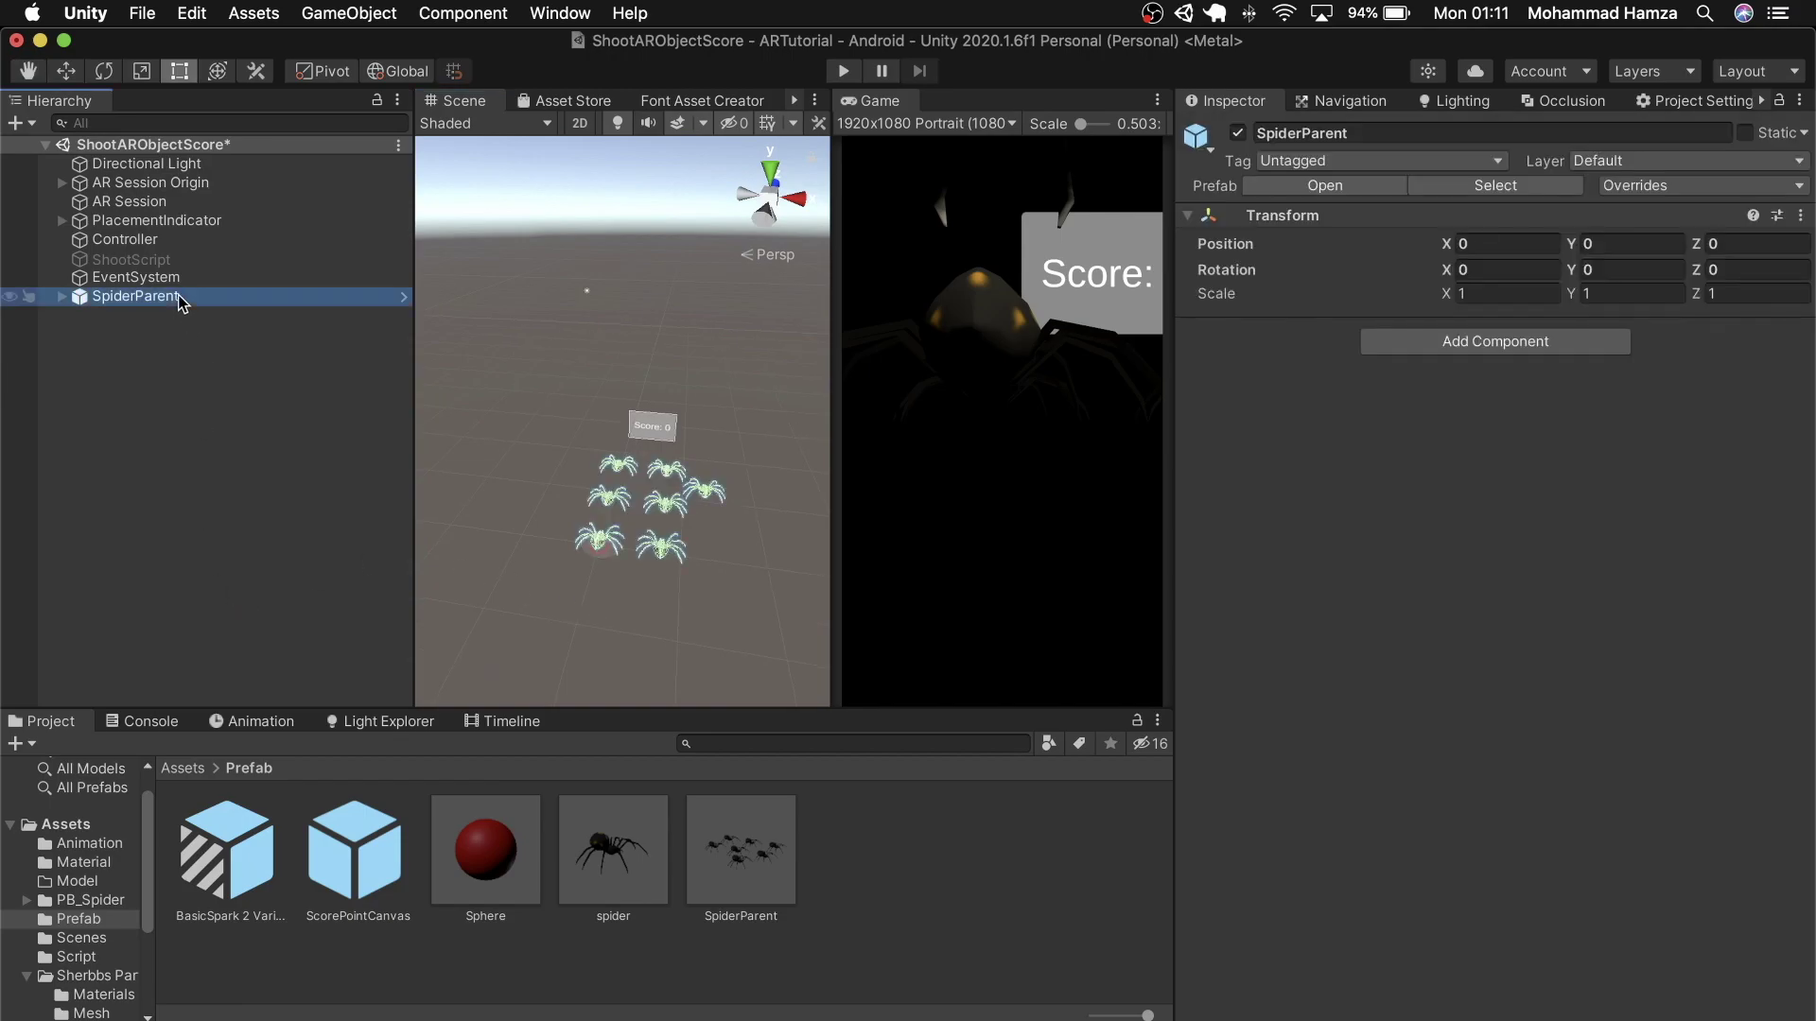
right_click(172, 303)
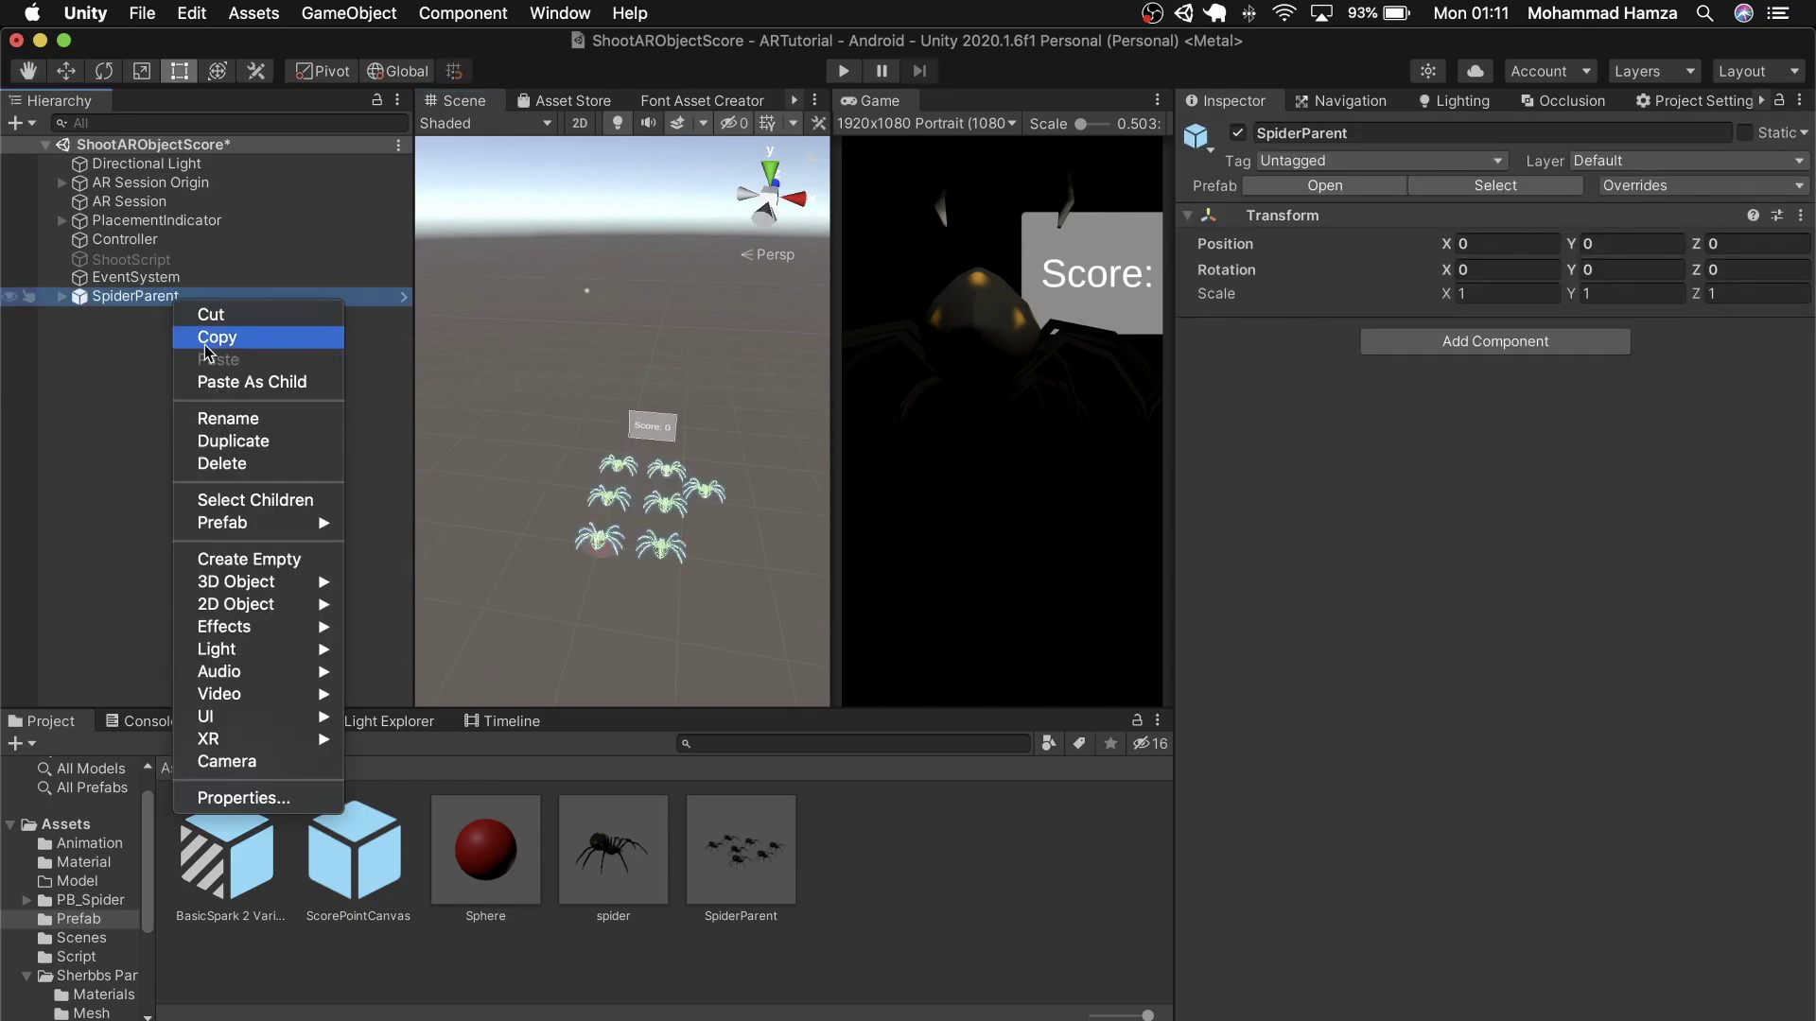
click(212, 466)
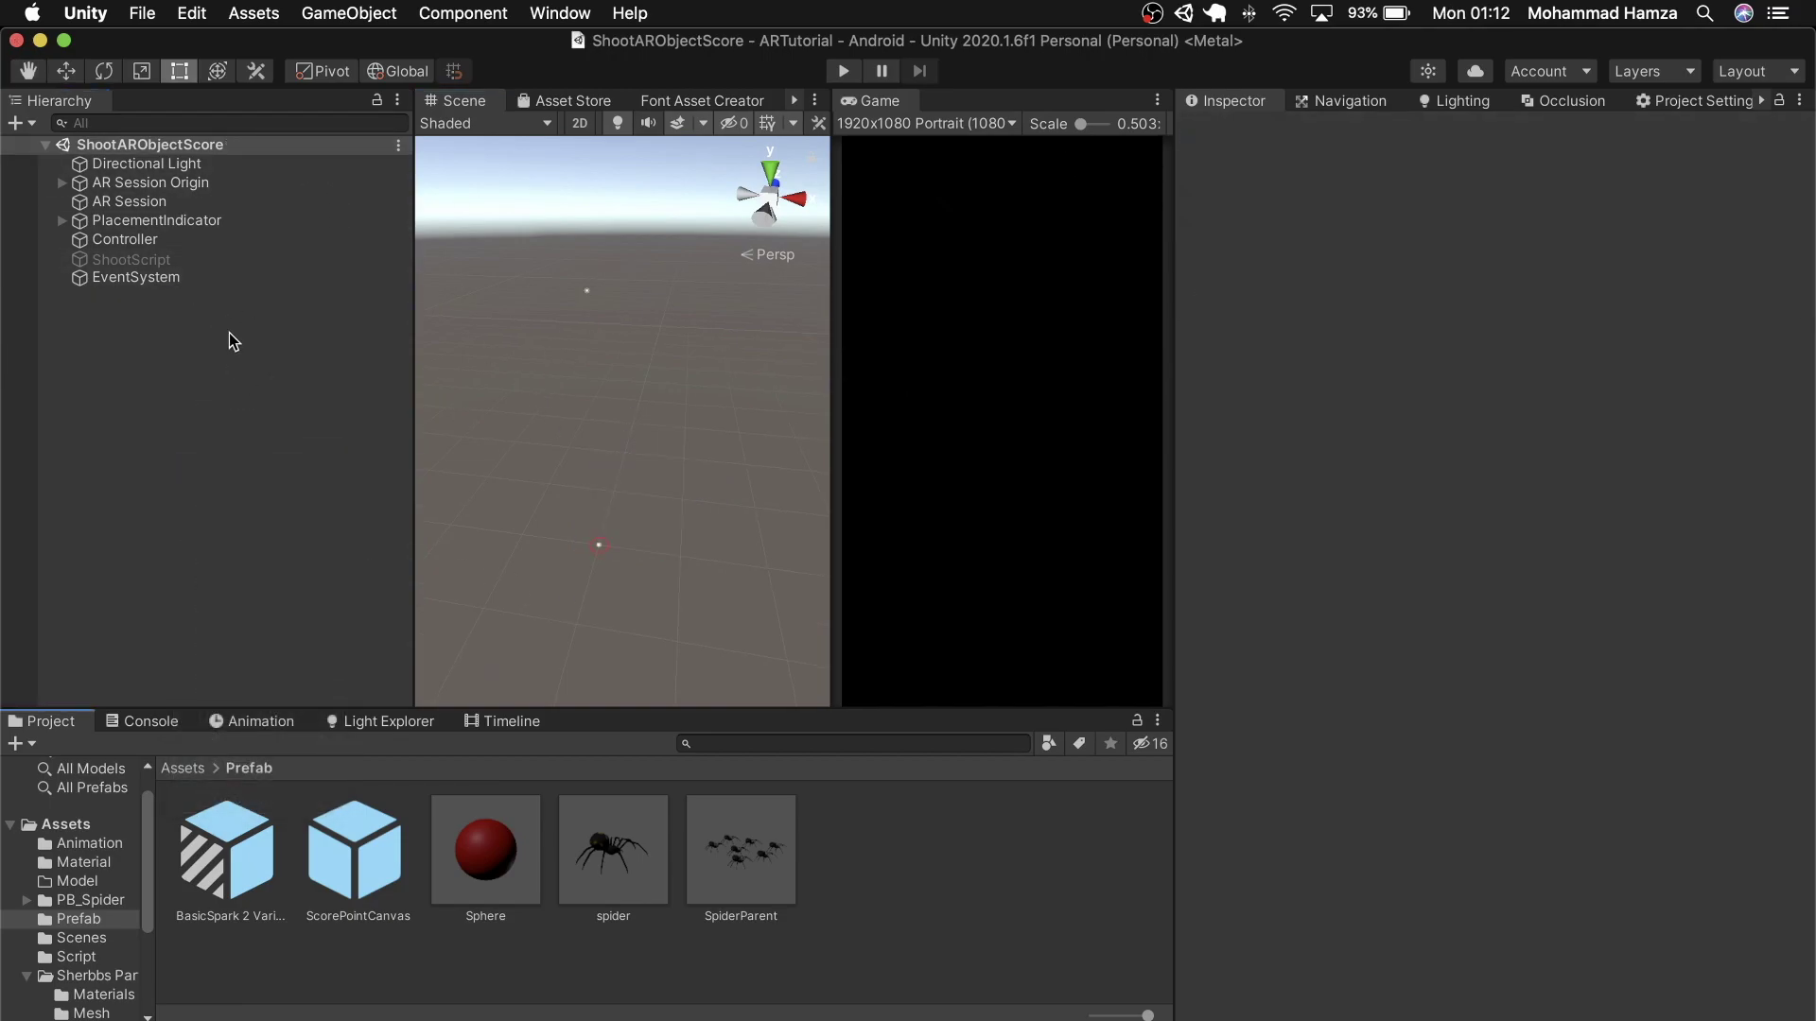
- Create a C# script named Scoring in the project's Script folder
click(189, 259)
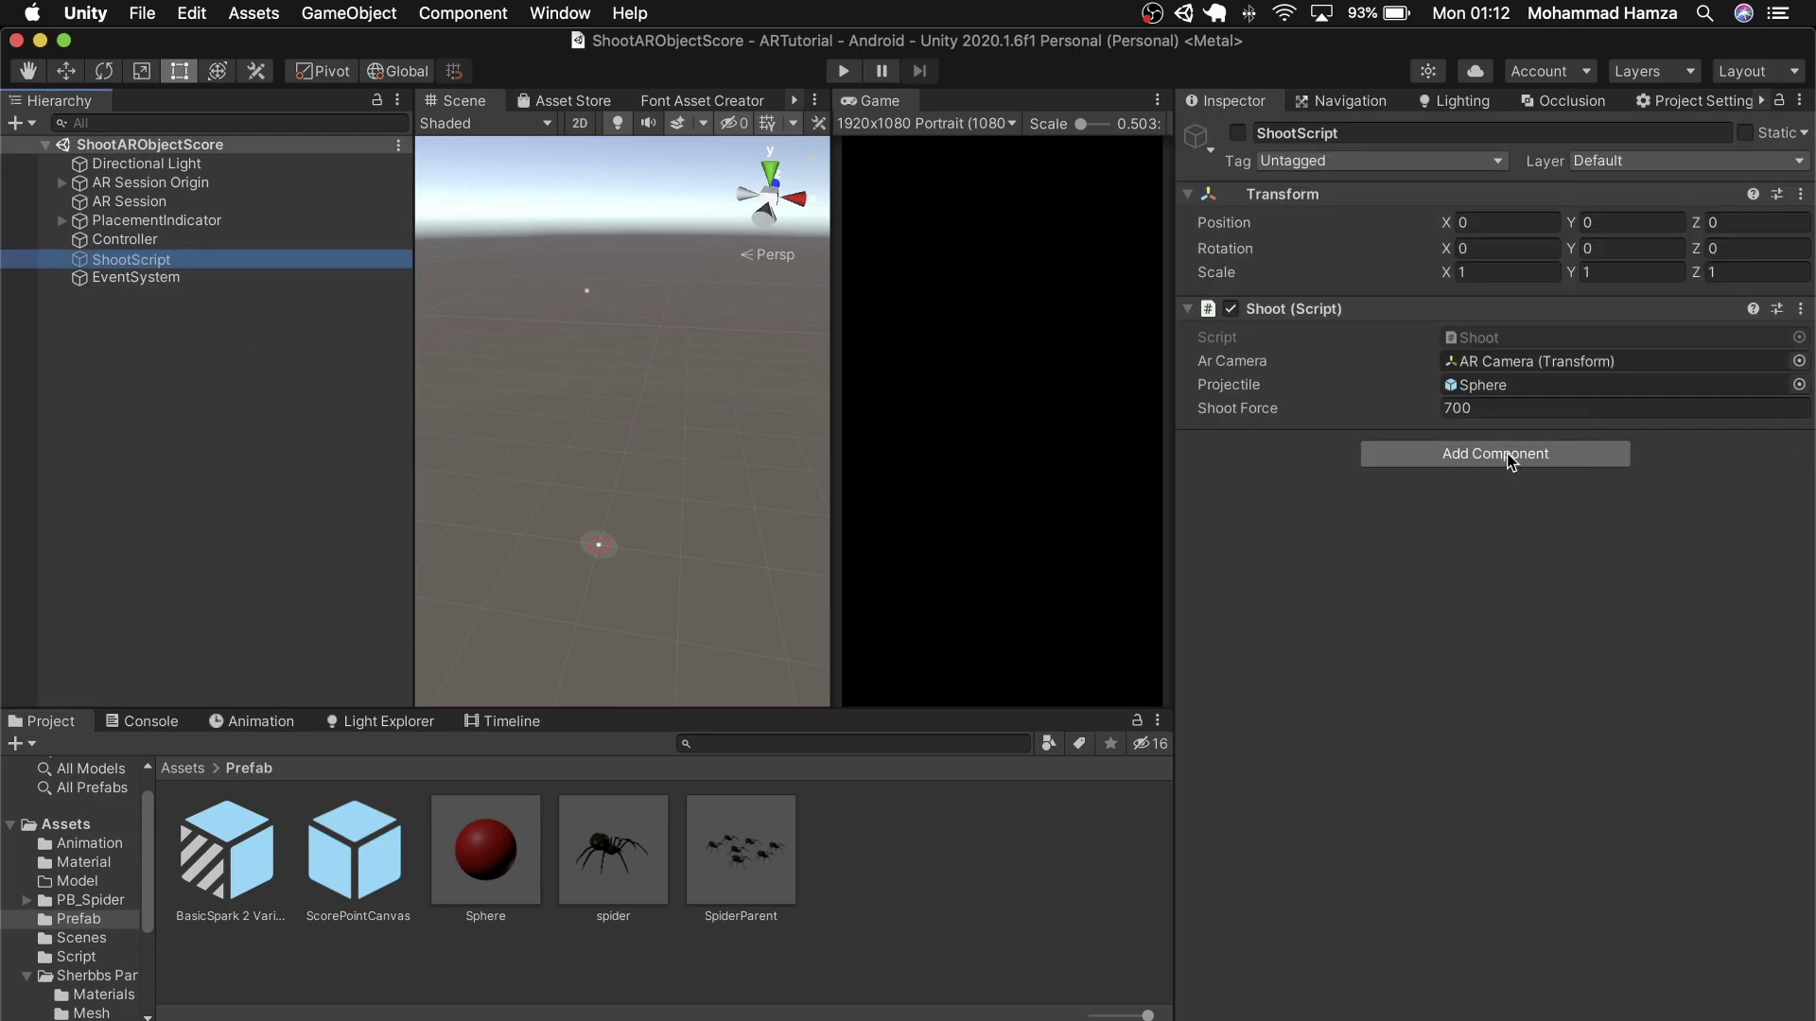
click(184, 769)
double_click(1014, 890)
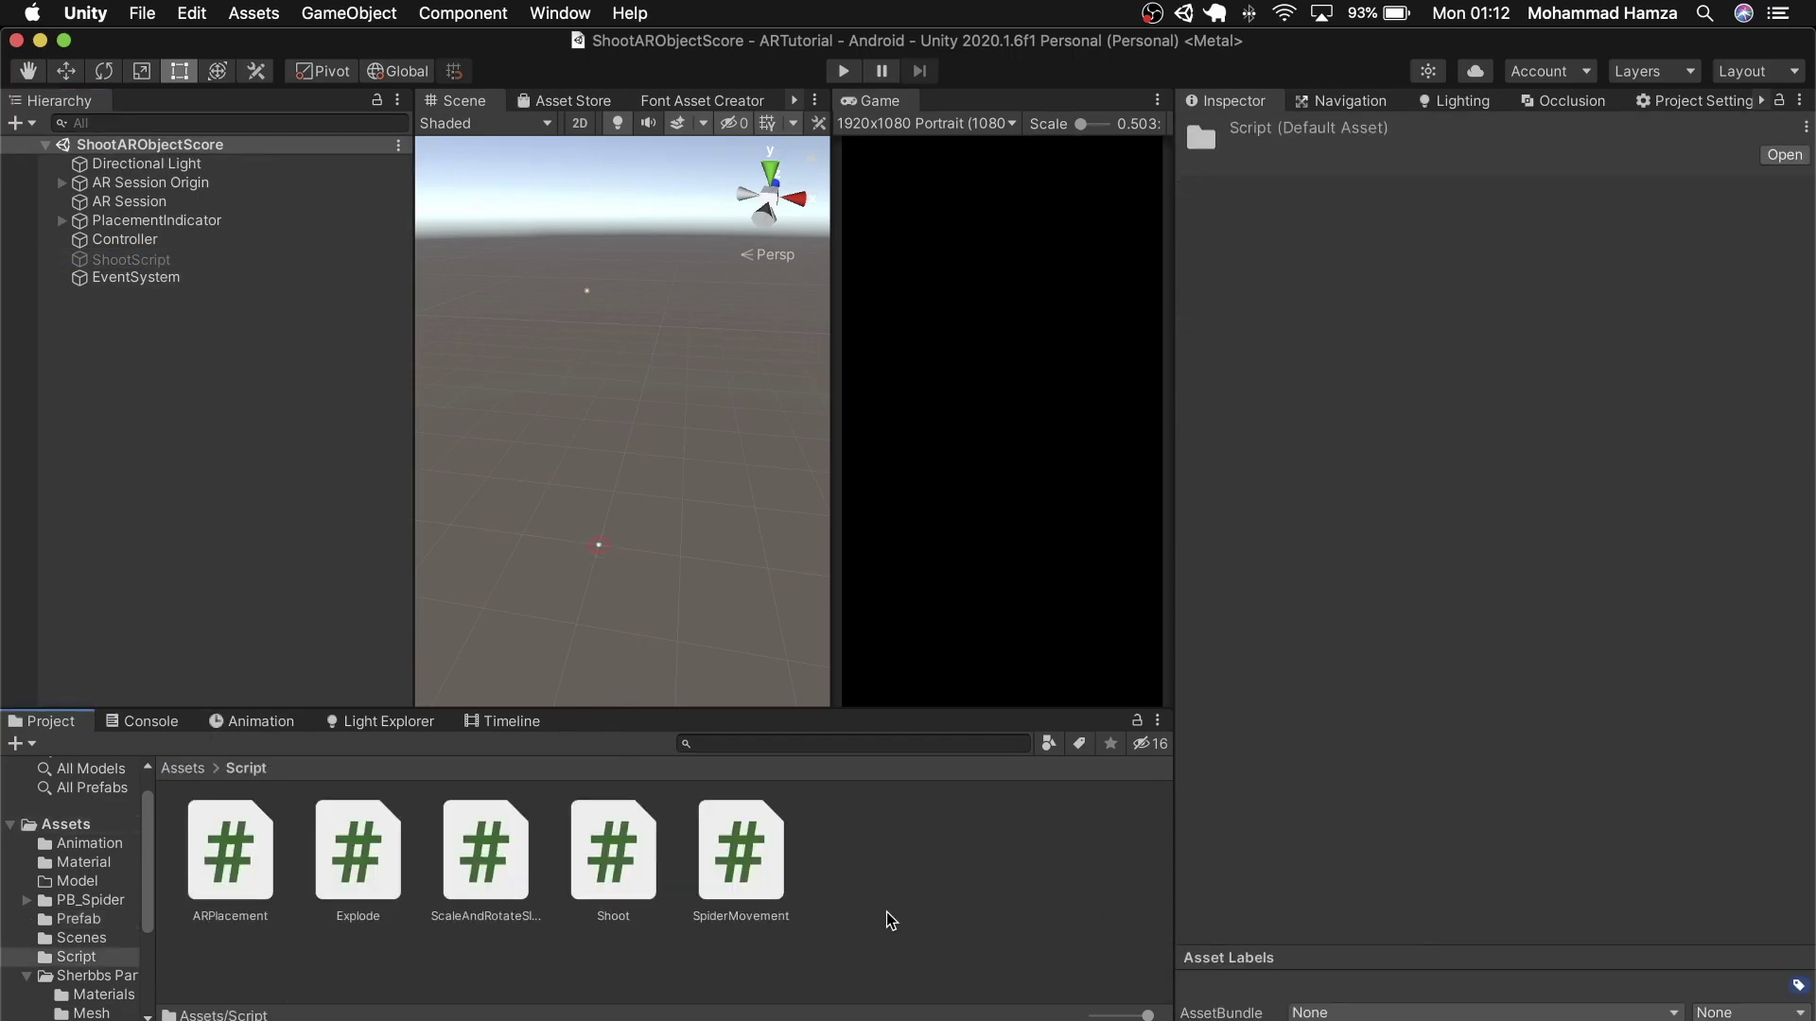
right_click(888, 917)
click(871, 951)
right_click(881, 934)
mouse_move(1040, 422)
mouse_move(1259, 224)
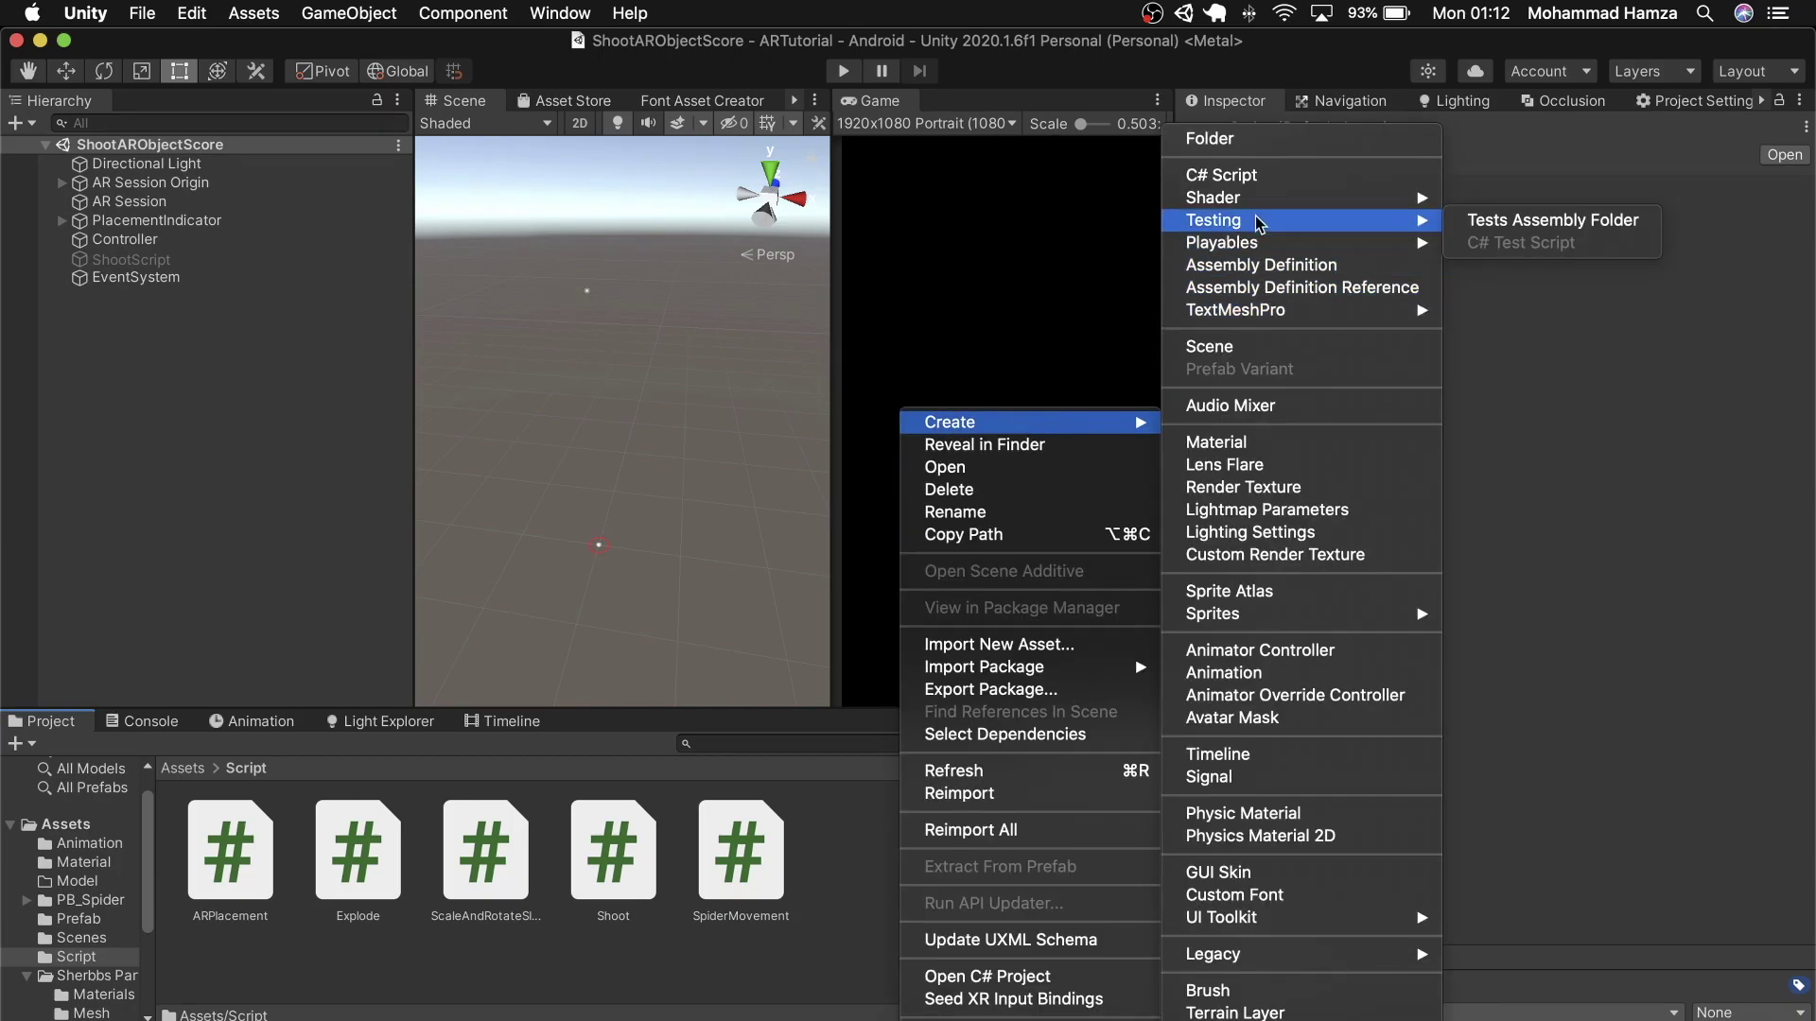
click(1257, 176)
text(Scoring)
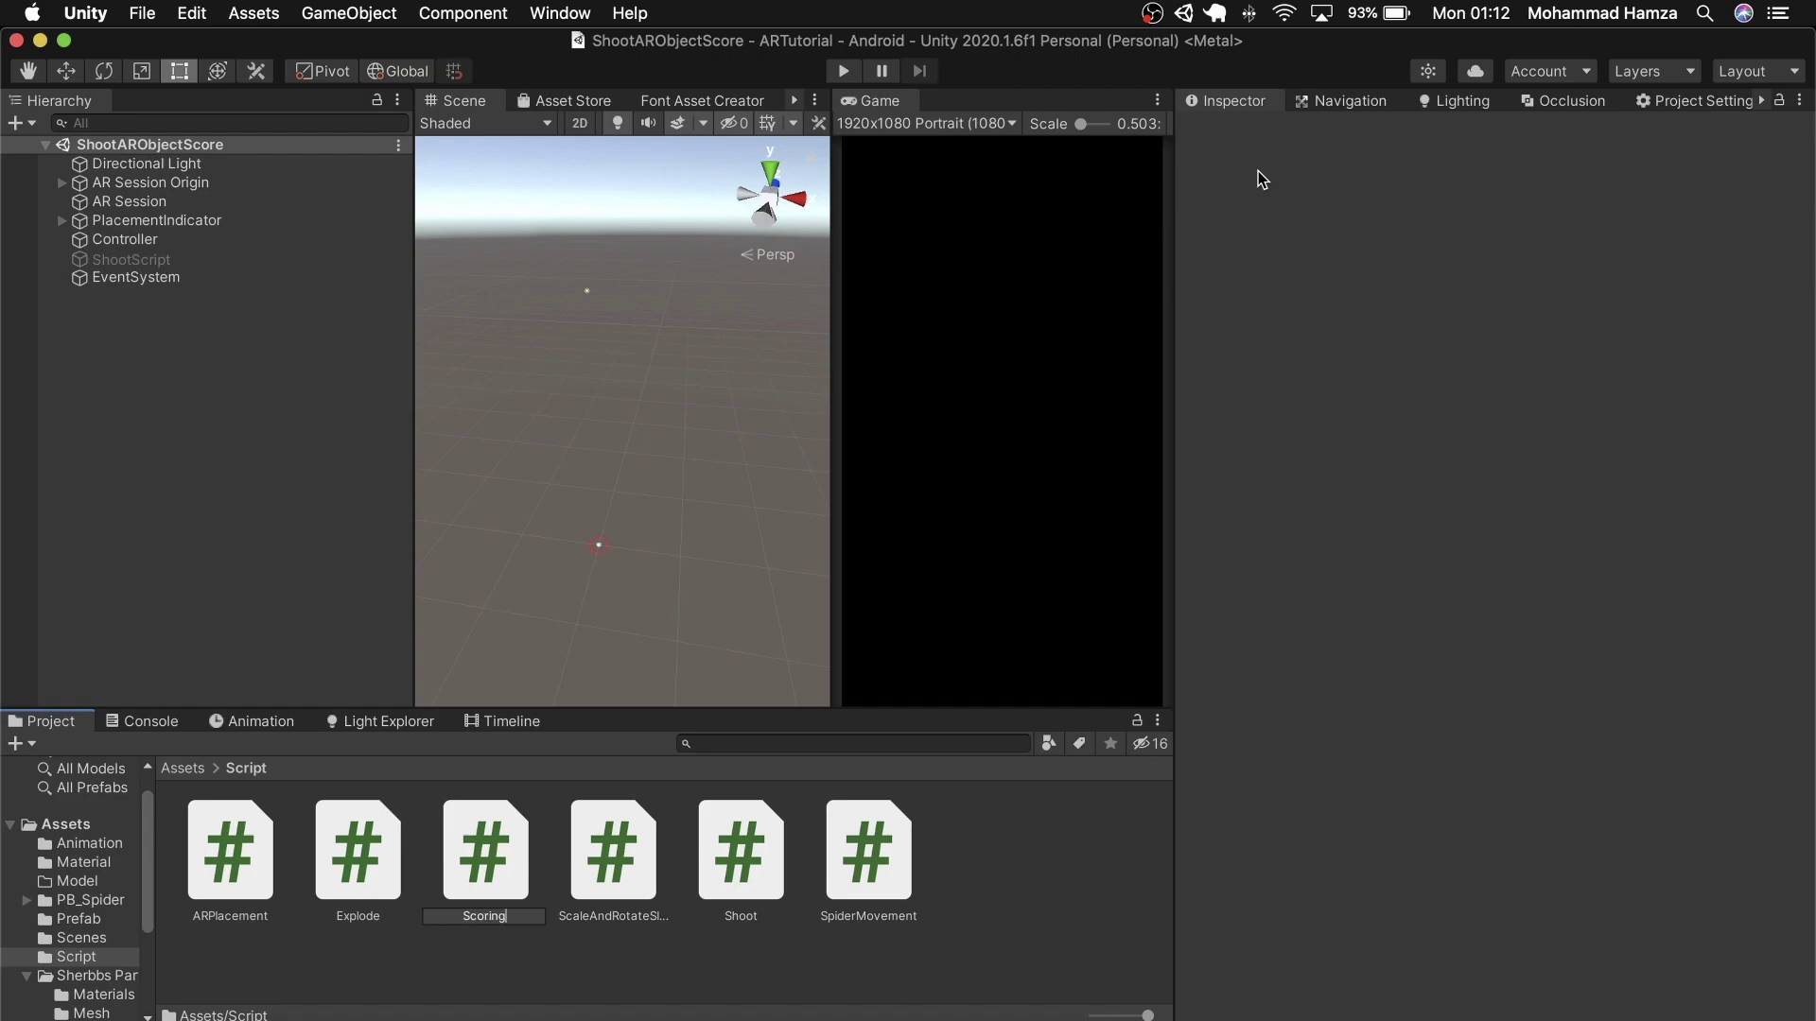
key(Return)
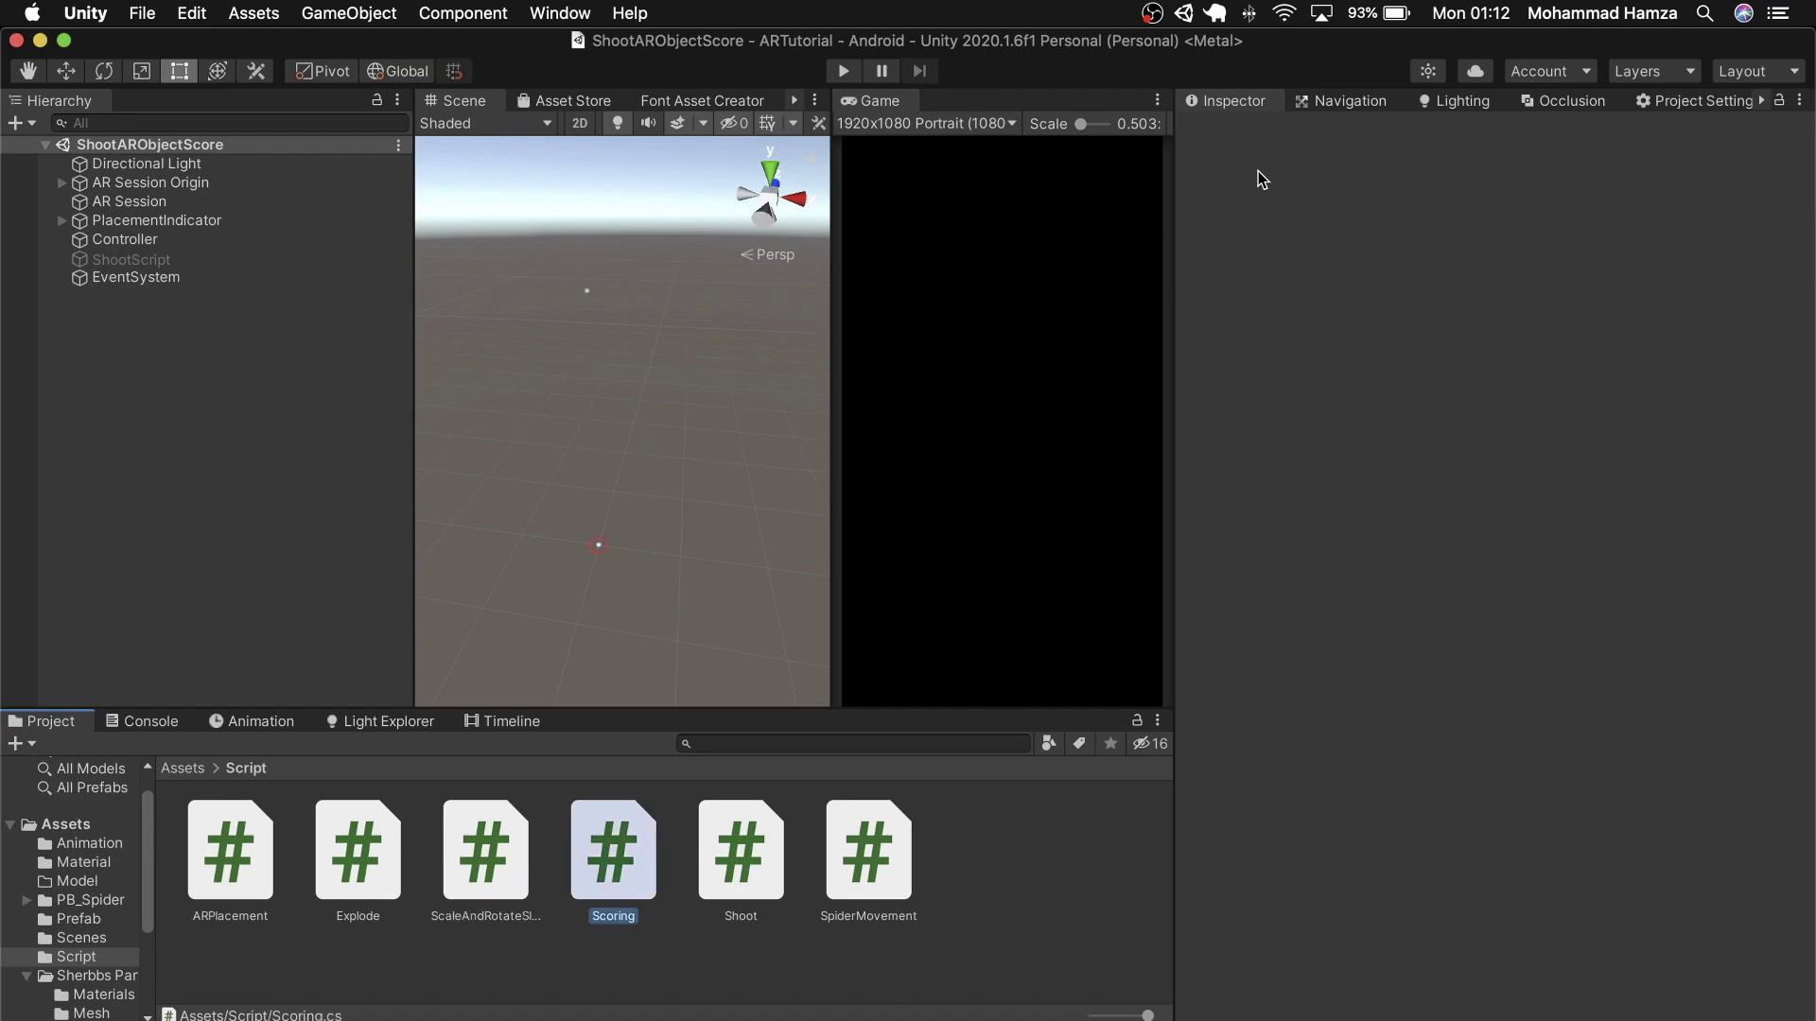
- Open the Scoring script for editing and replace its default Start and Update methods with blank lines
double_click(624, 849)
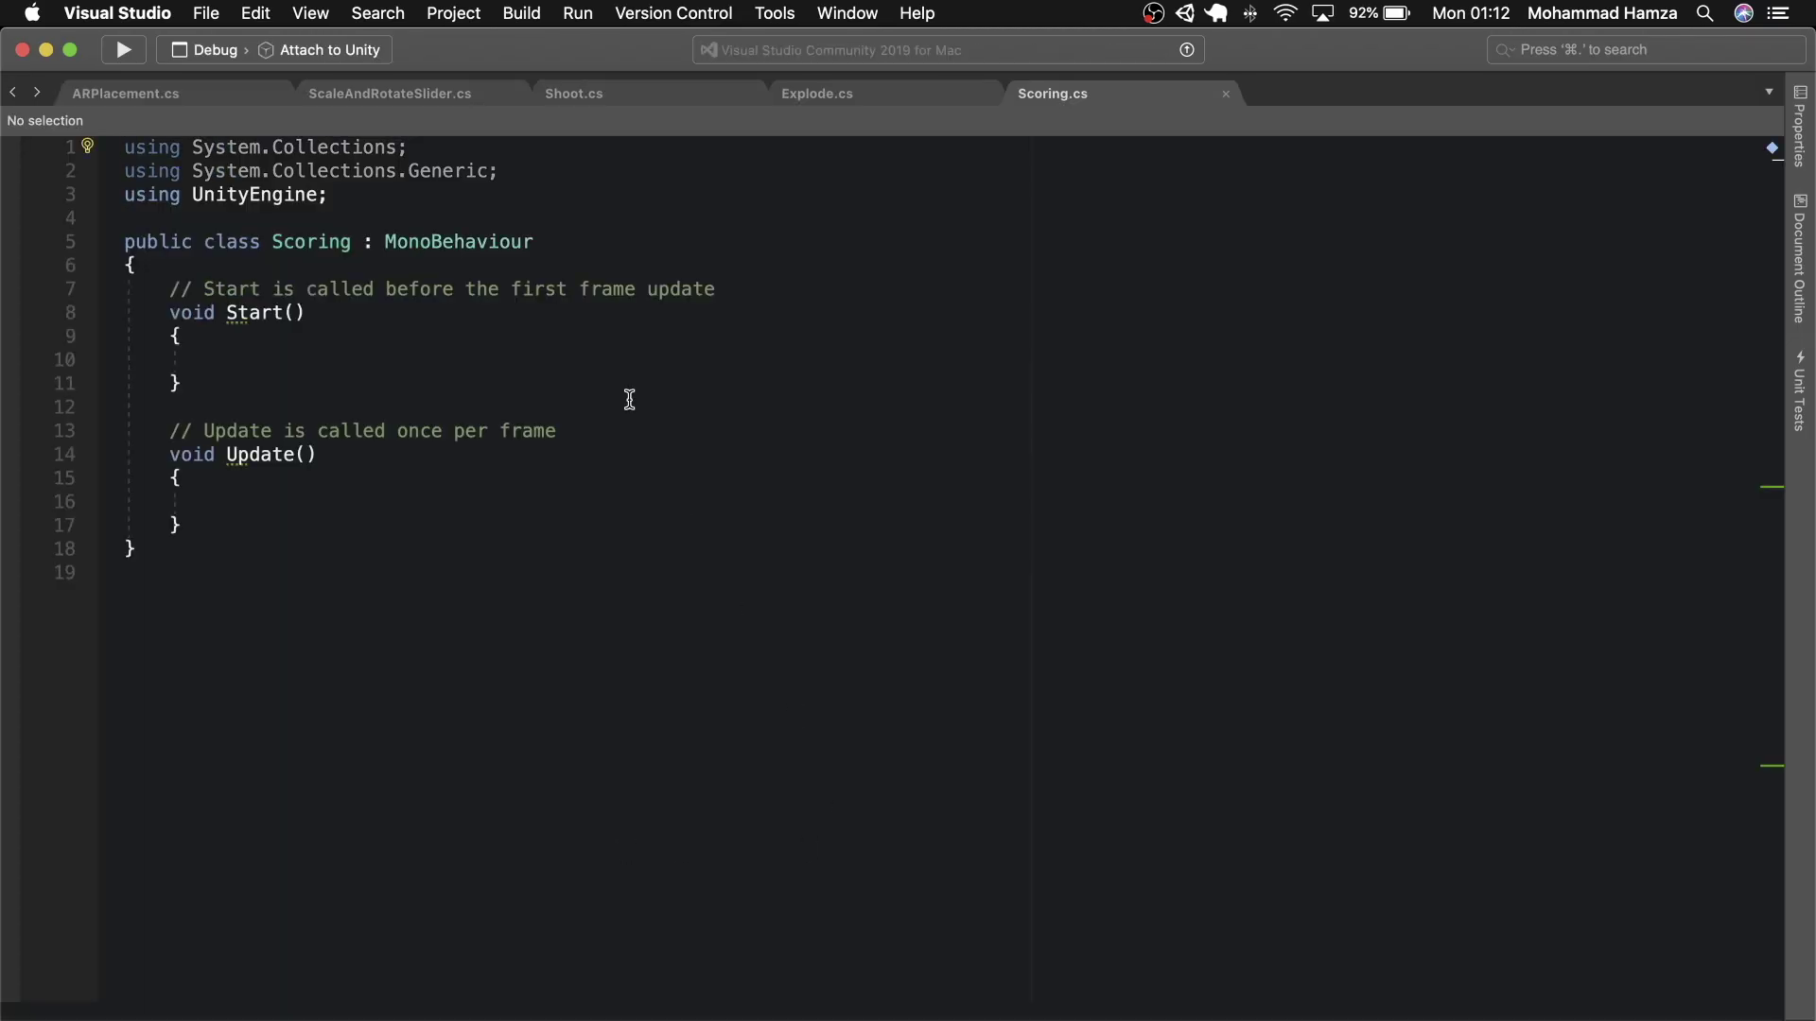
drag(162, 287, 369, 533)
key(BackSpace)
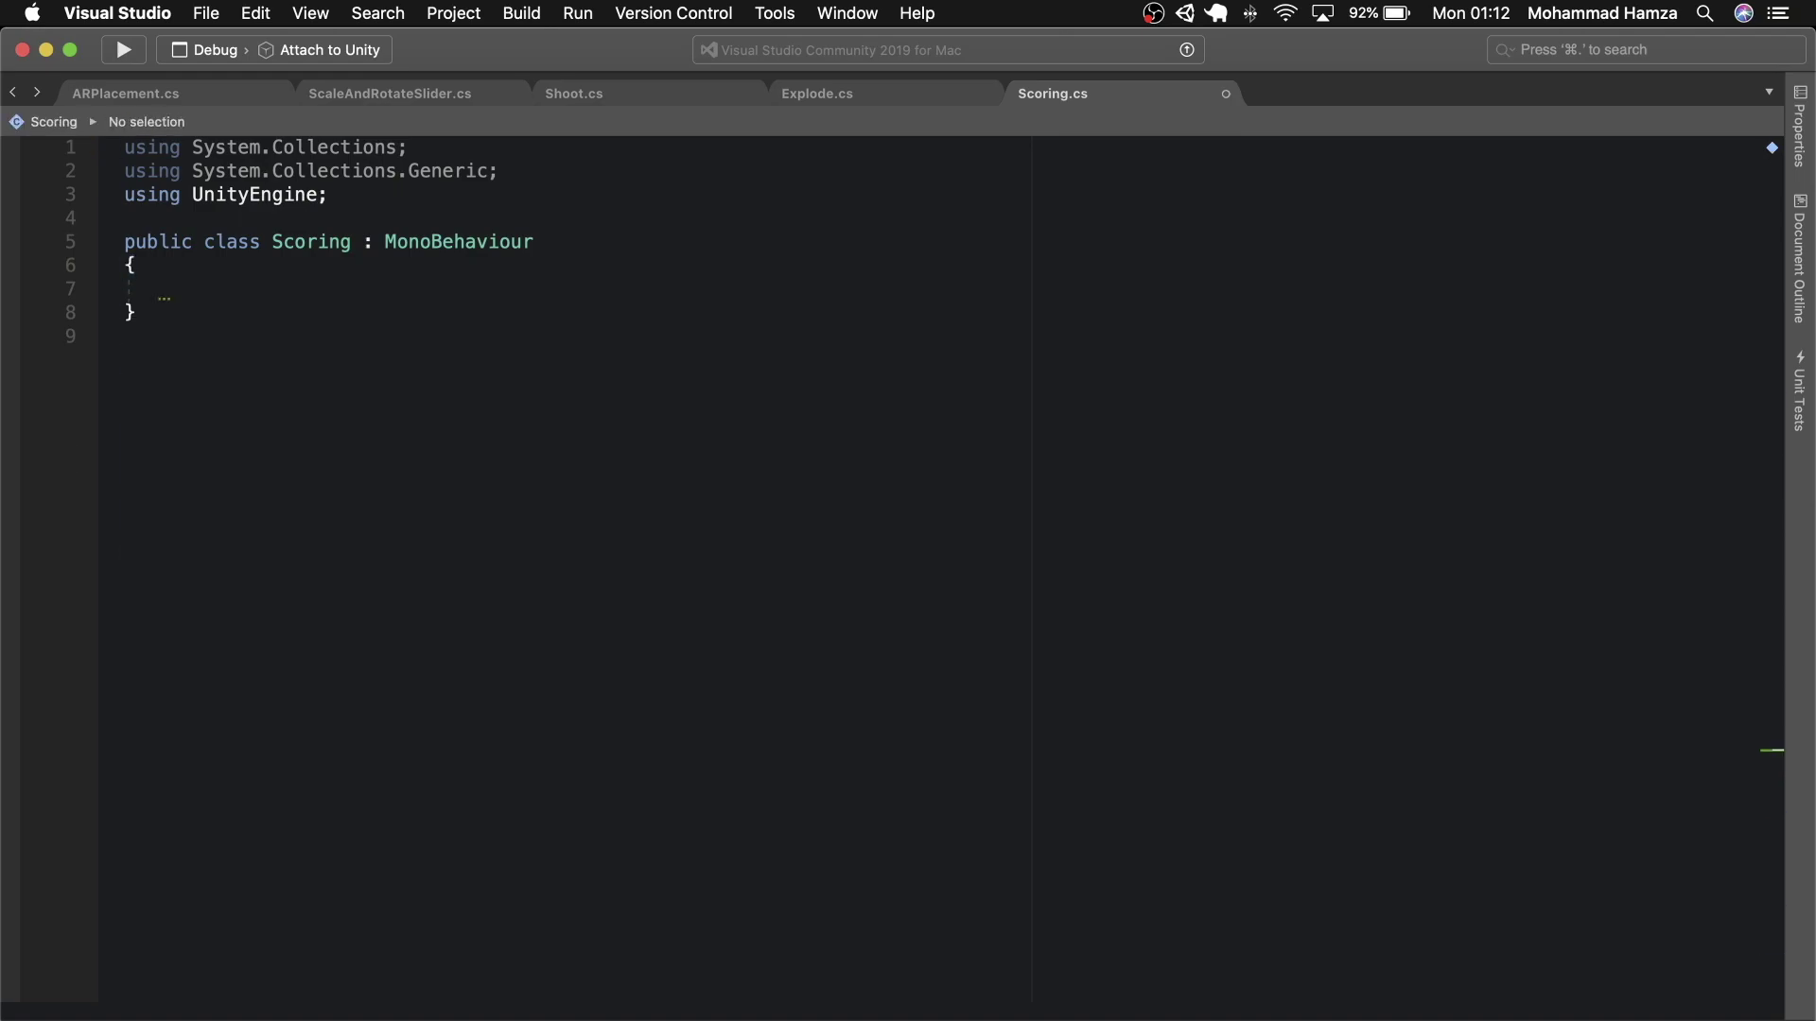
key(Return)
key(Return)
key(Return)
key(Return)
- Add the TMPro using directive and declare a TextMeshProUGUI field named scoreText in the Scoring class
click(323, 317)
text(TextMe)
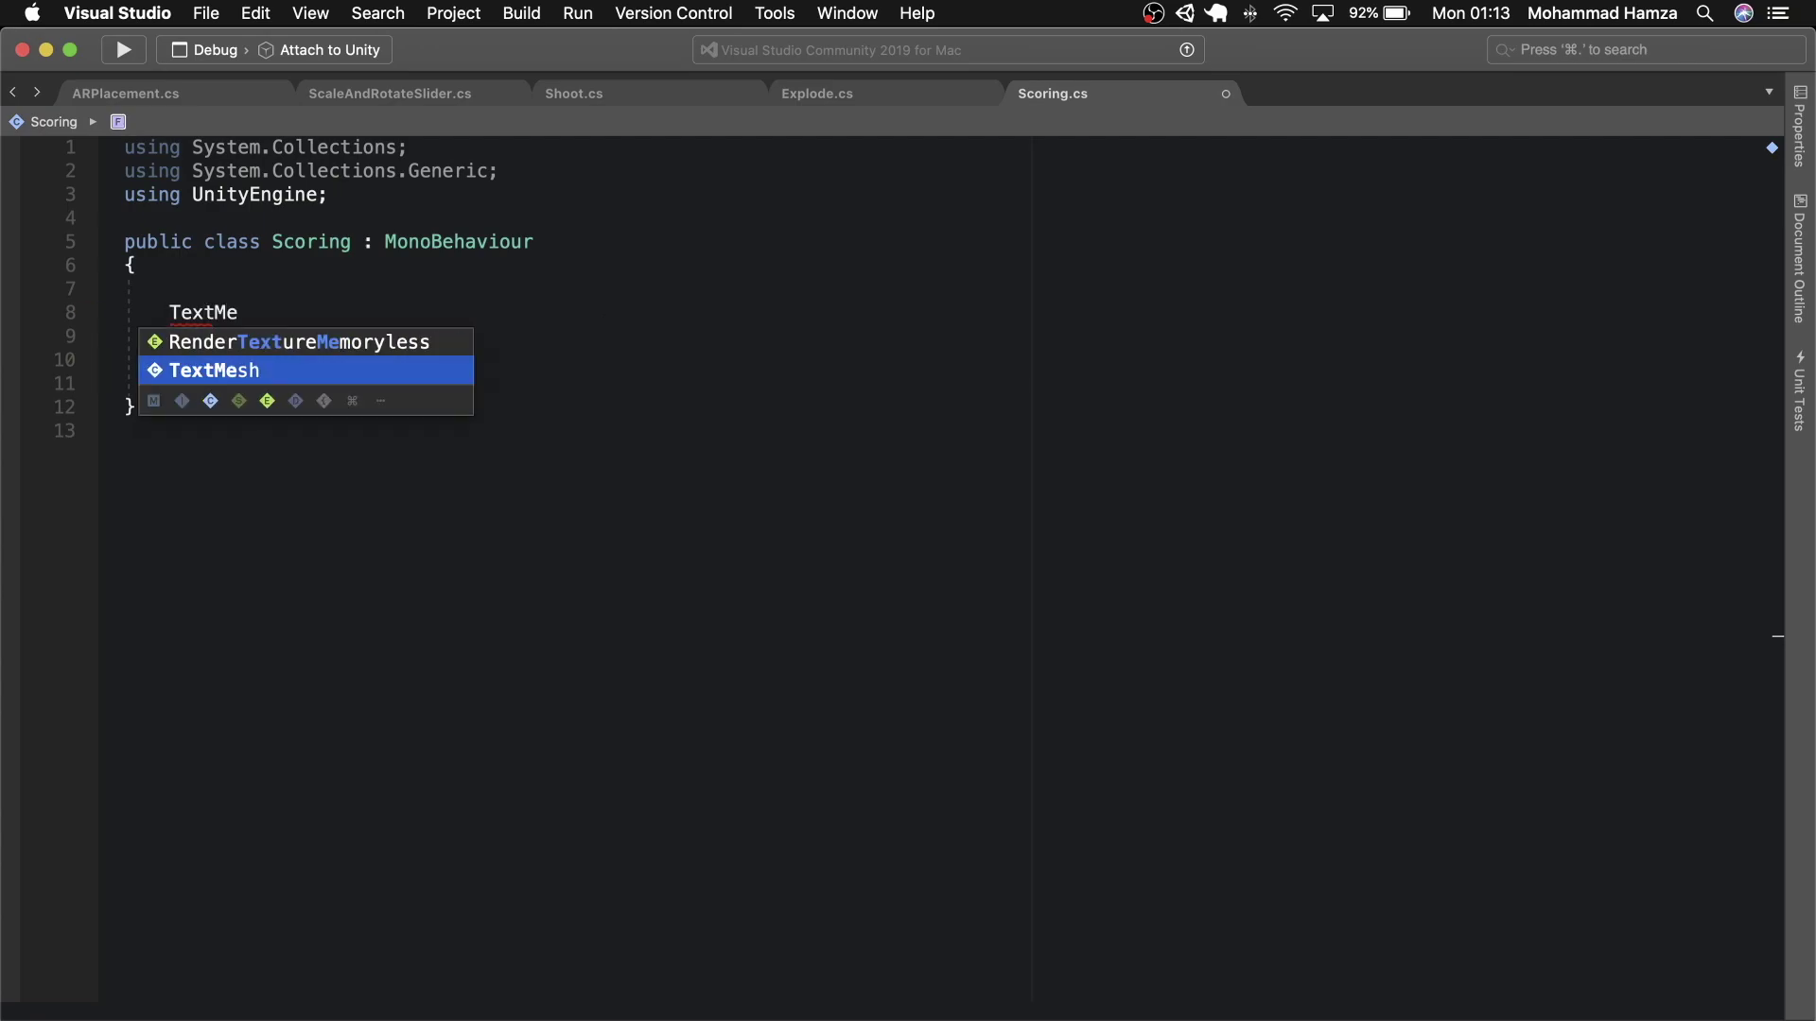
click(406, 199)
key(Return)
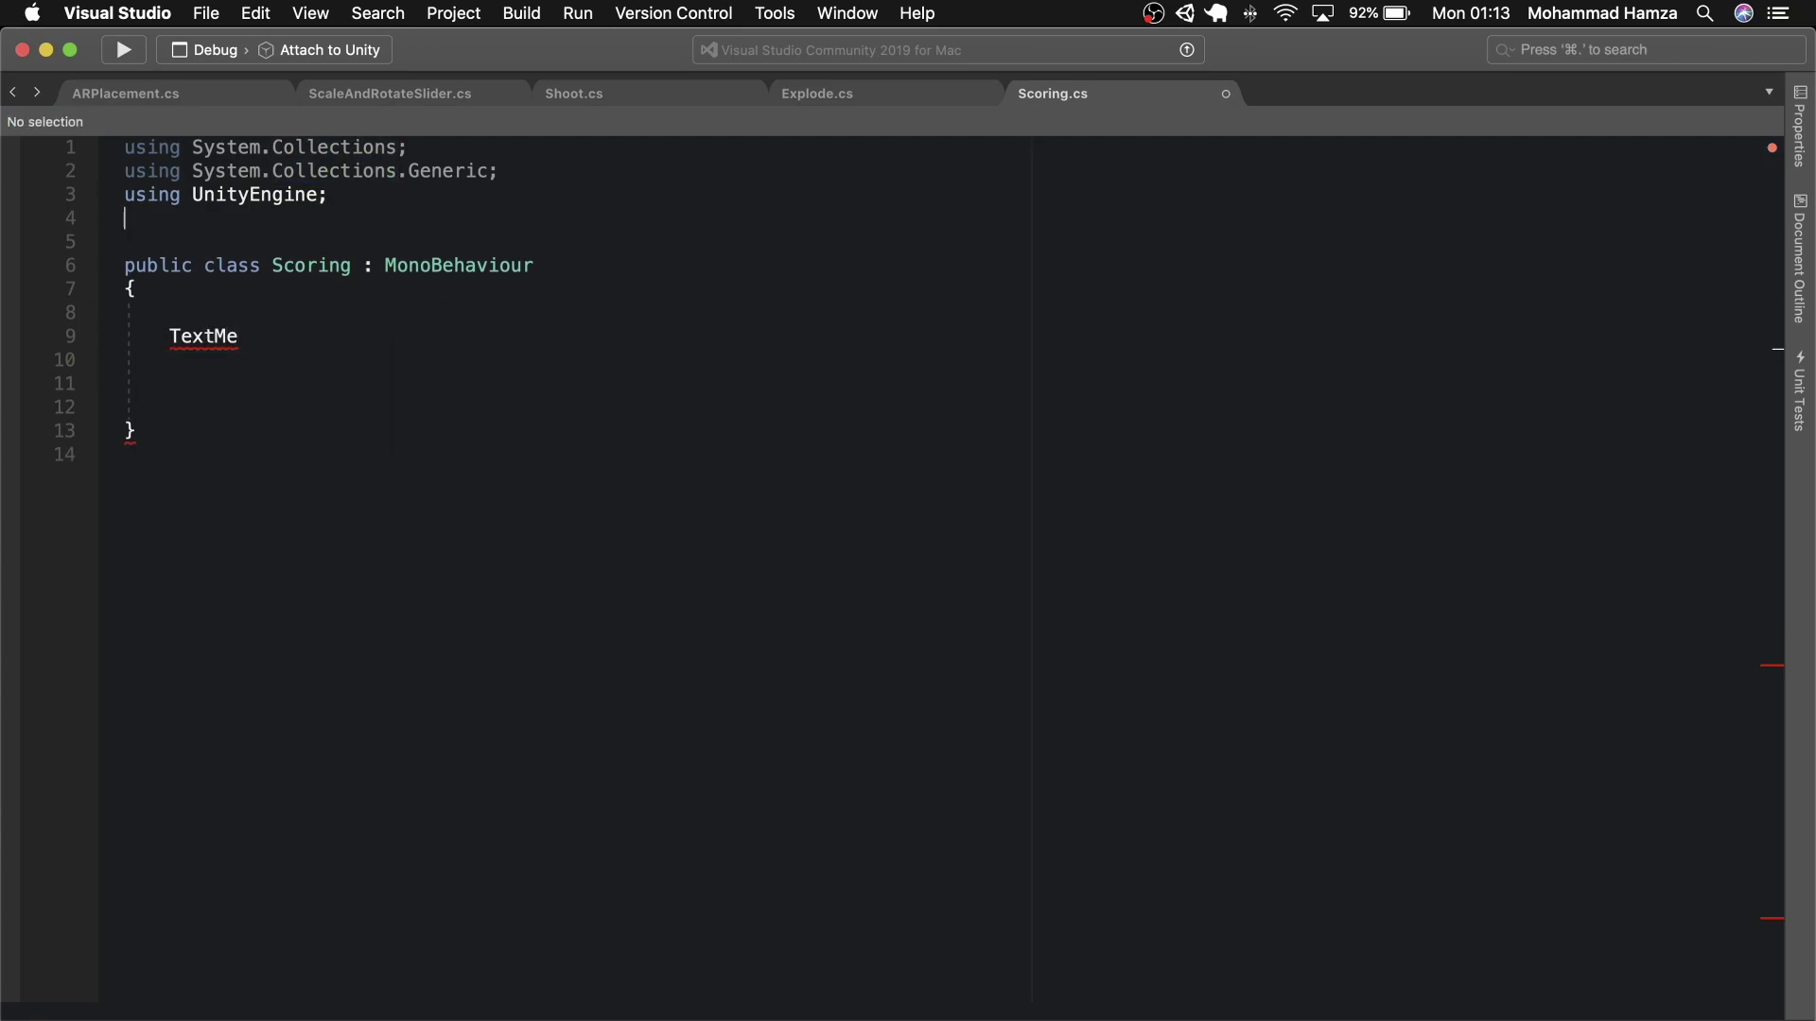
text(using TMPro;)
click(278, 330)
text(shPro)
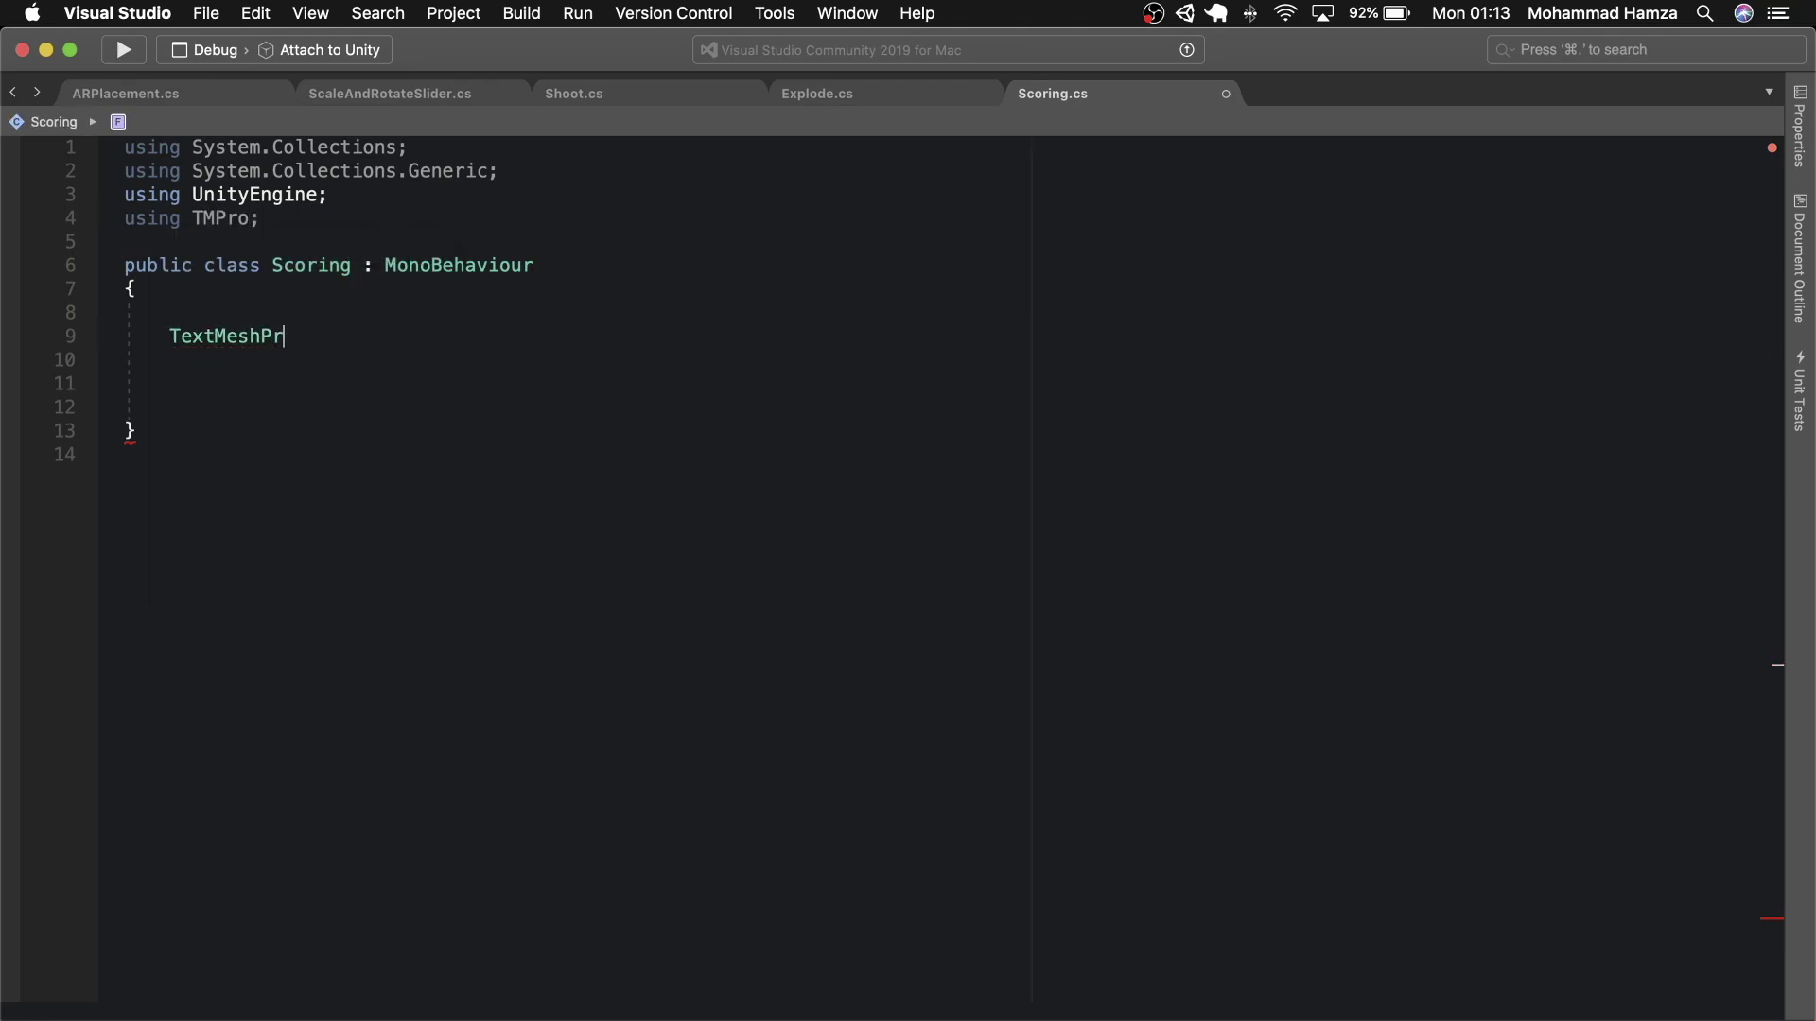
key(alt+BackSpace)
text(TextMeshProUGUI )
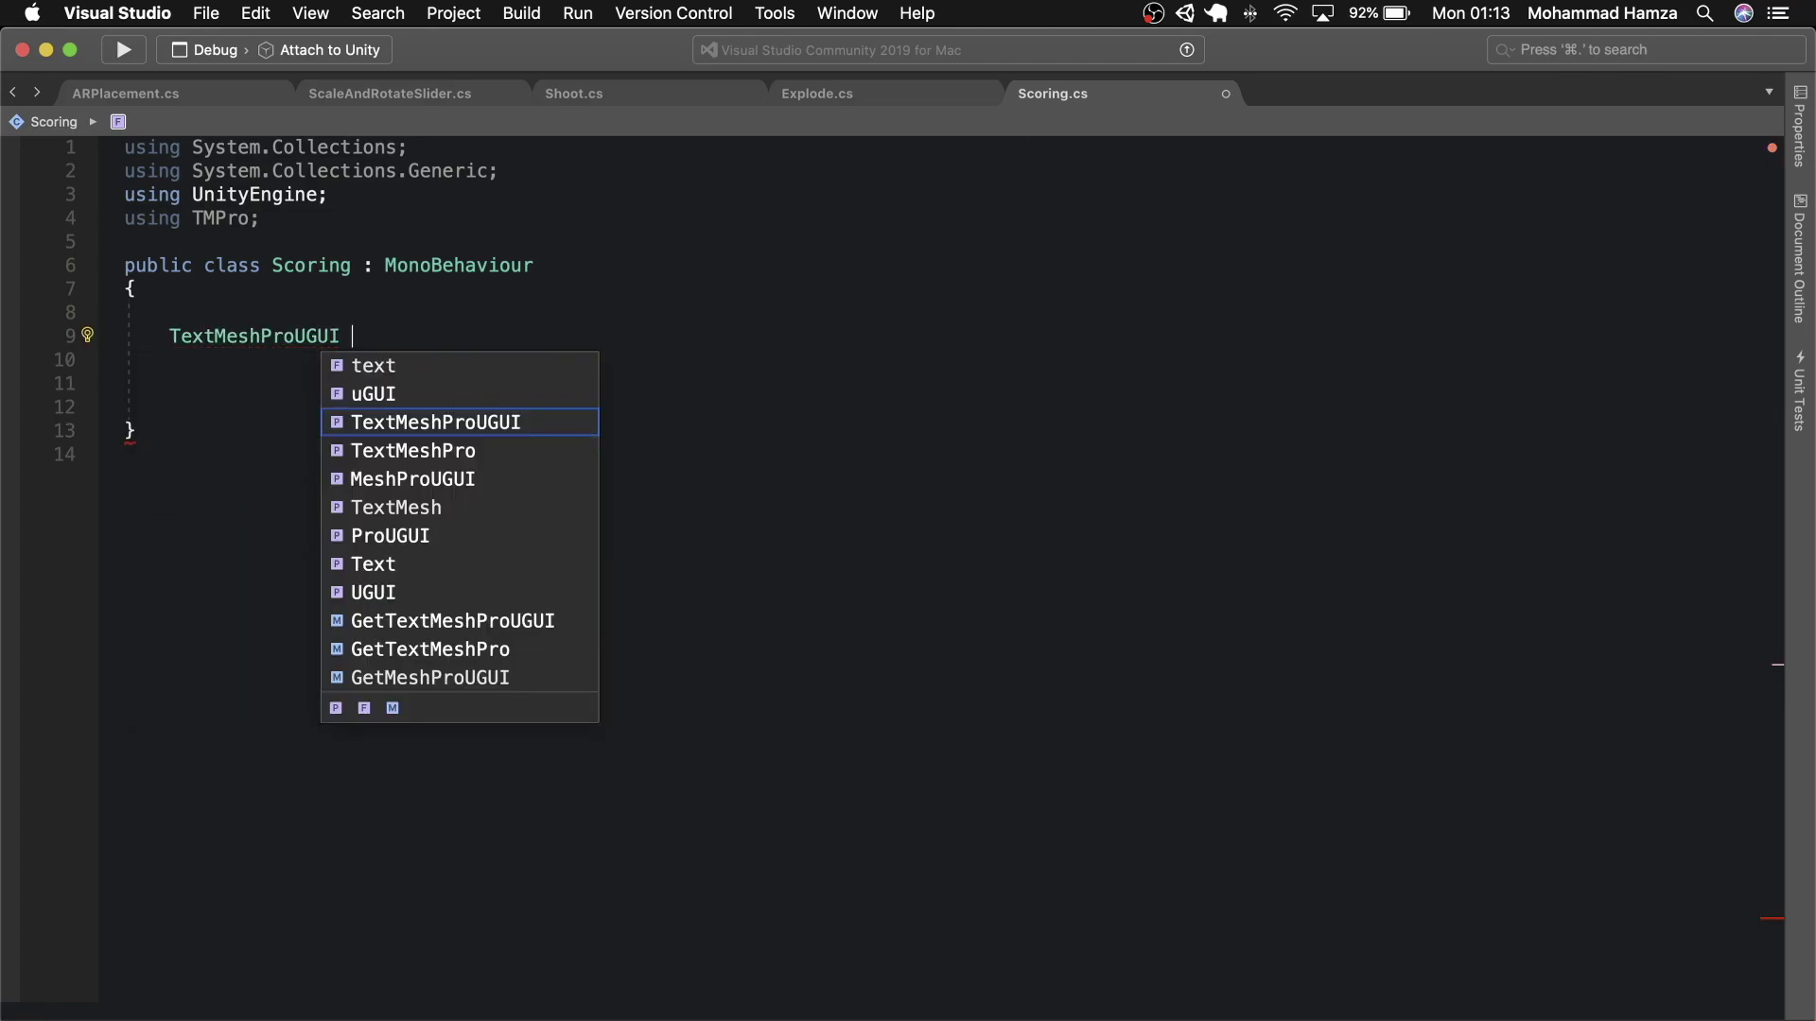
text(scoreText;)
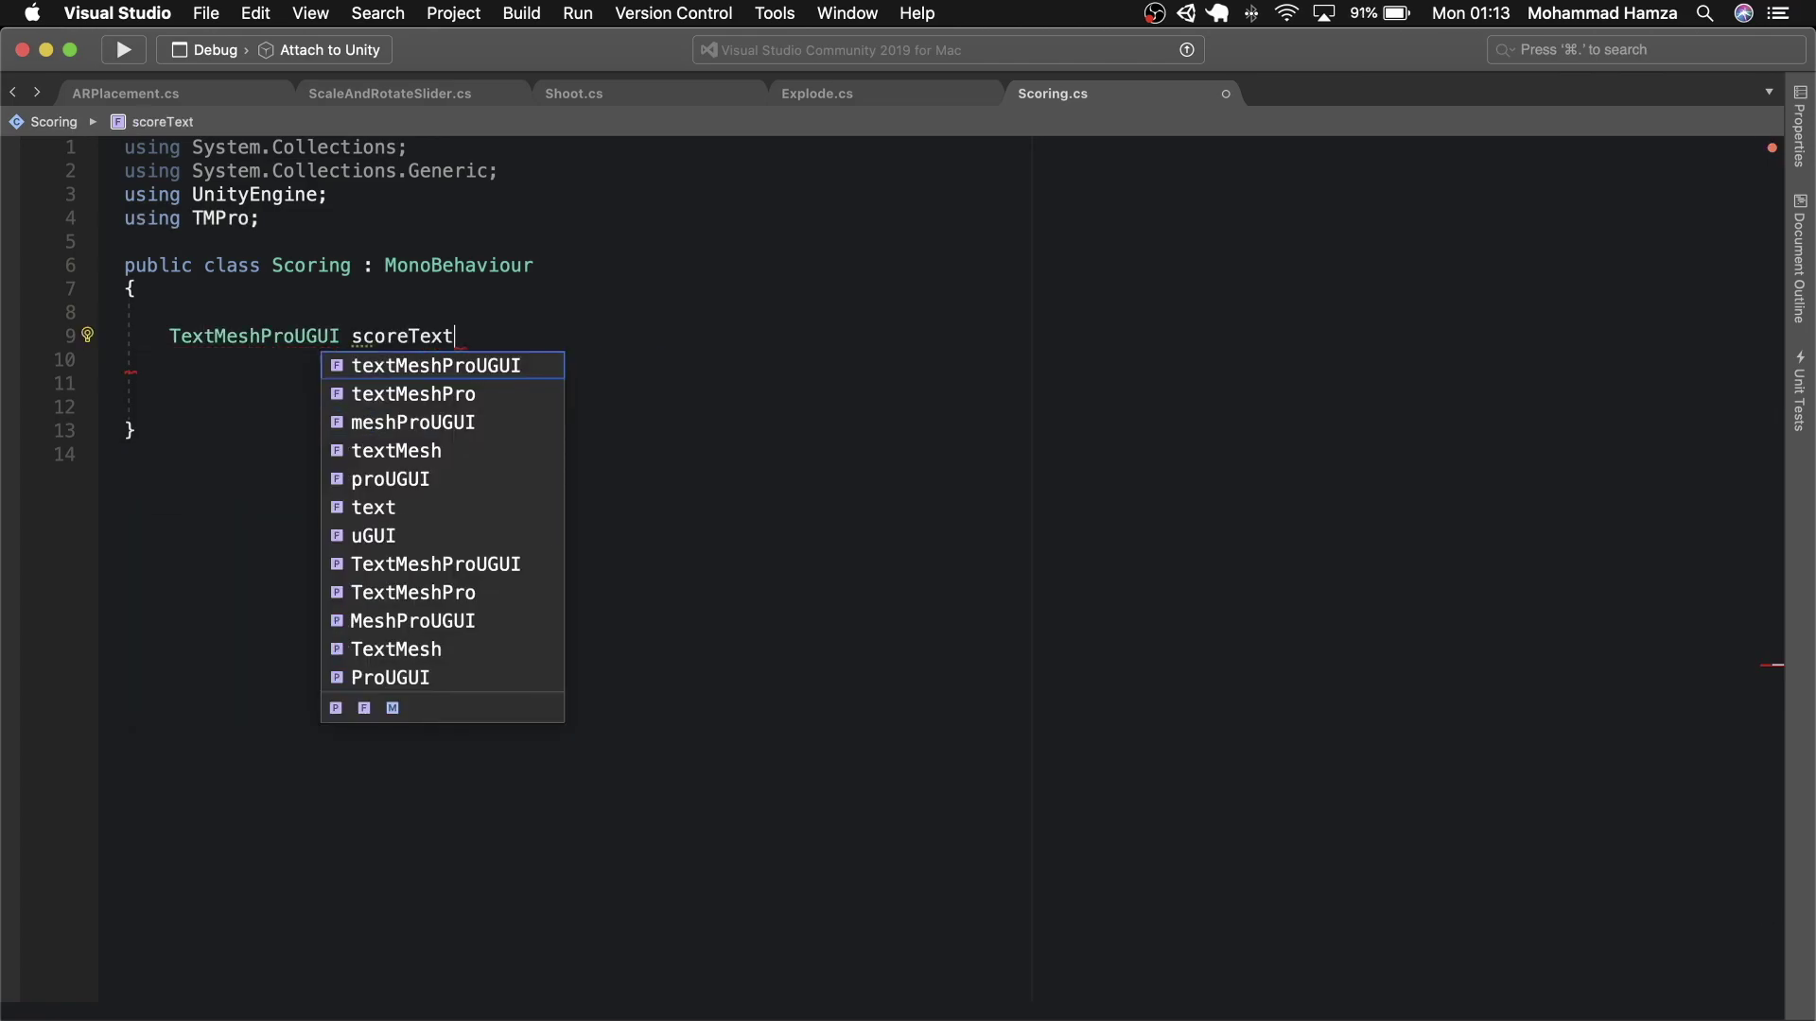
- Declare a GameObject field scoreBoardUI and a public static int score, and add an empty private void Start method below them
key(Return)
text(GameObject)
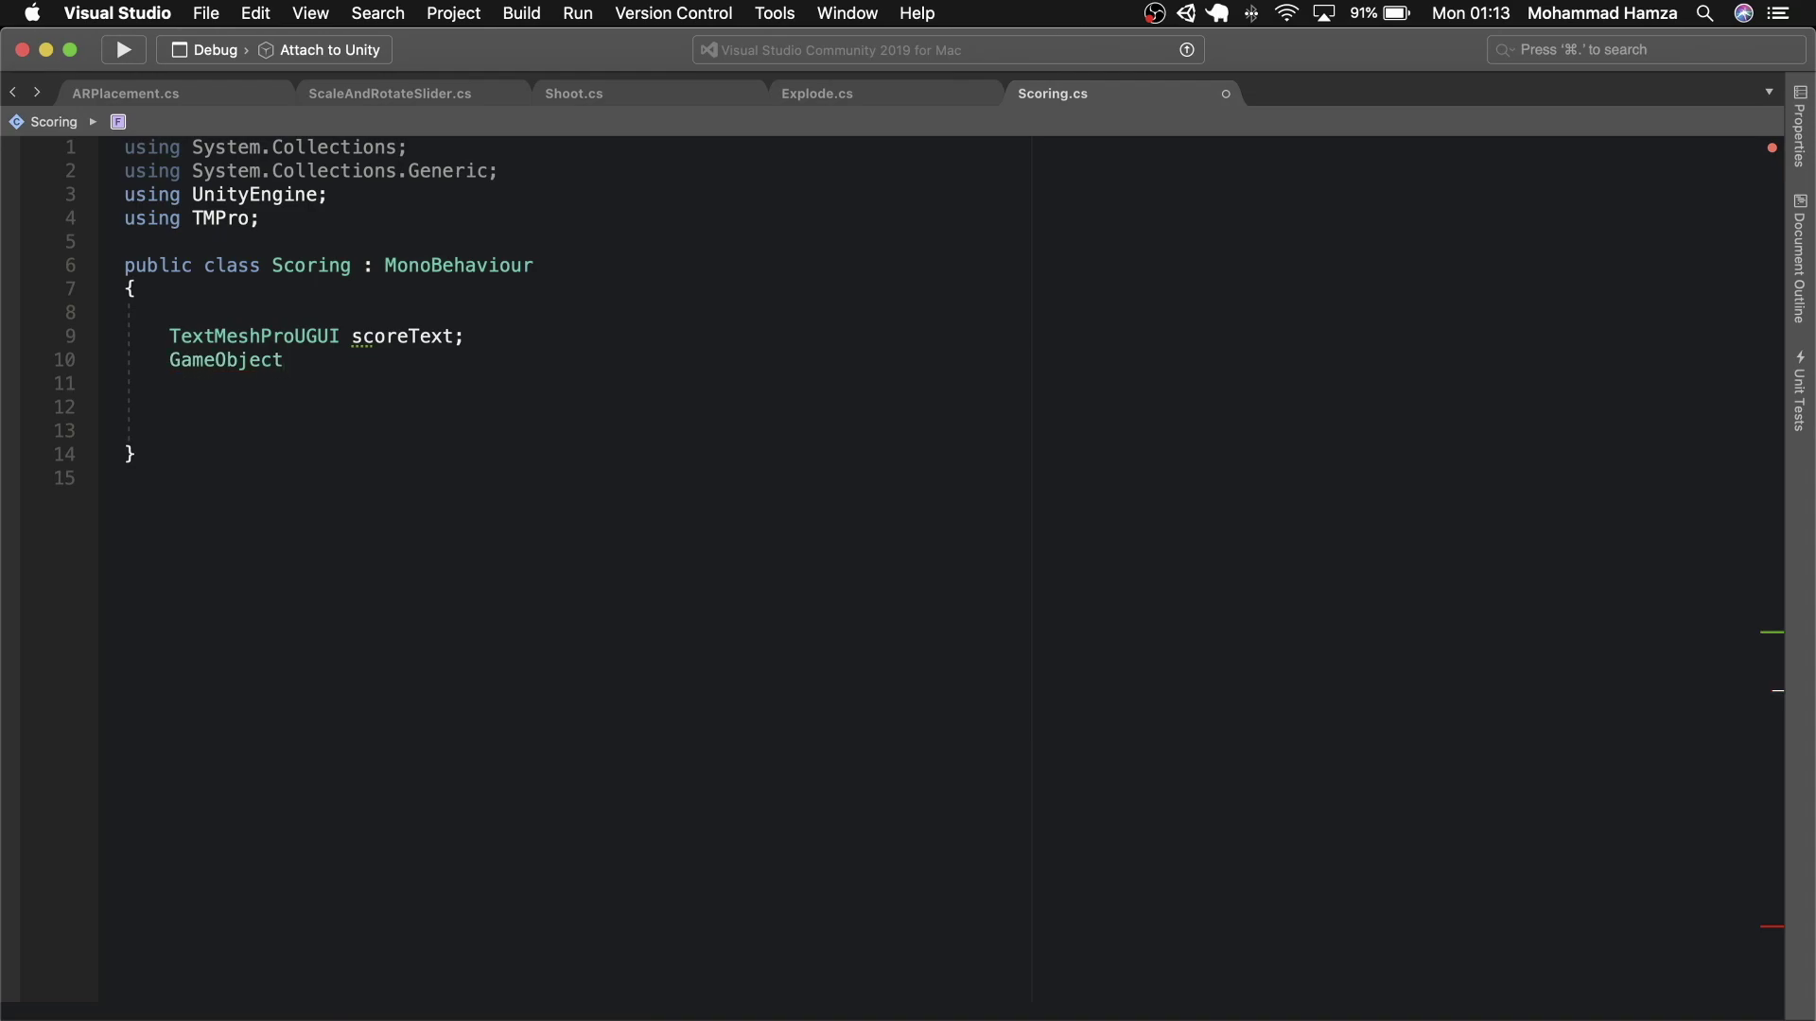
text( scoreBoardUI;)
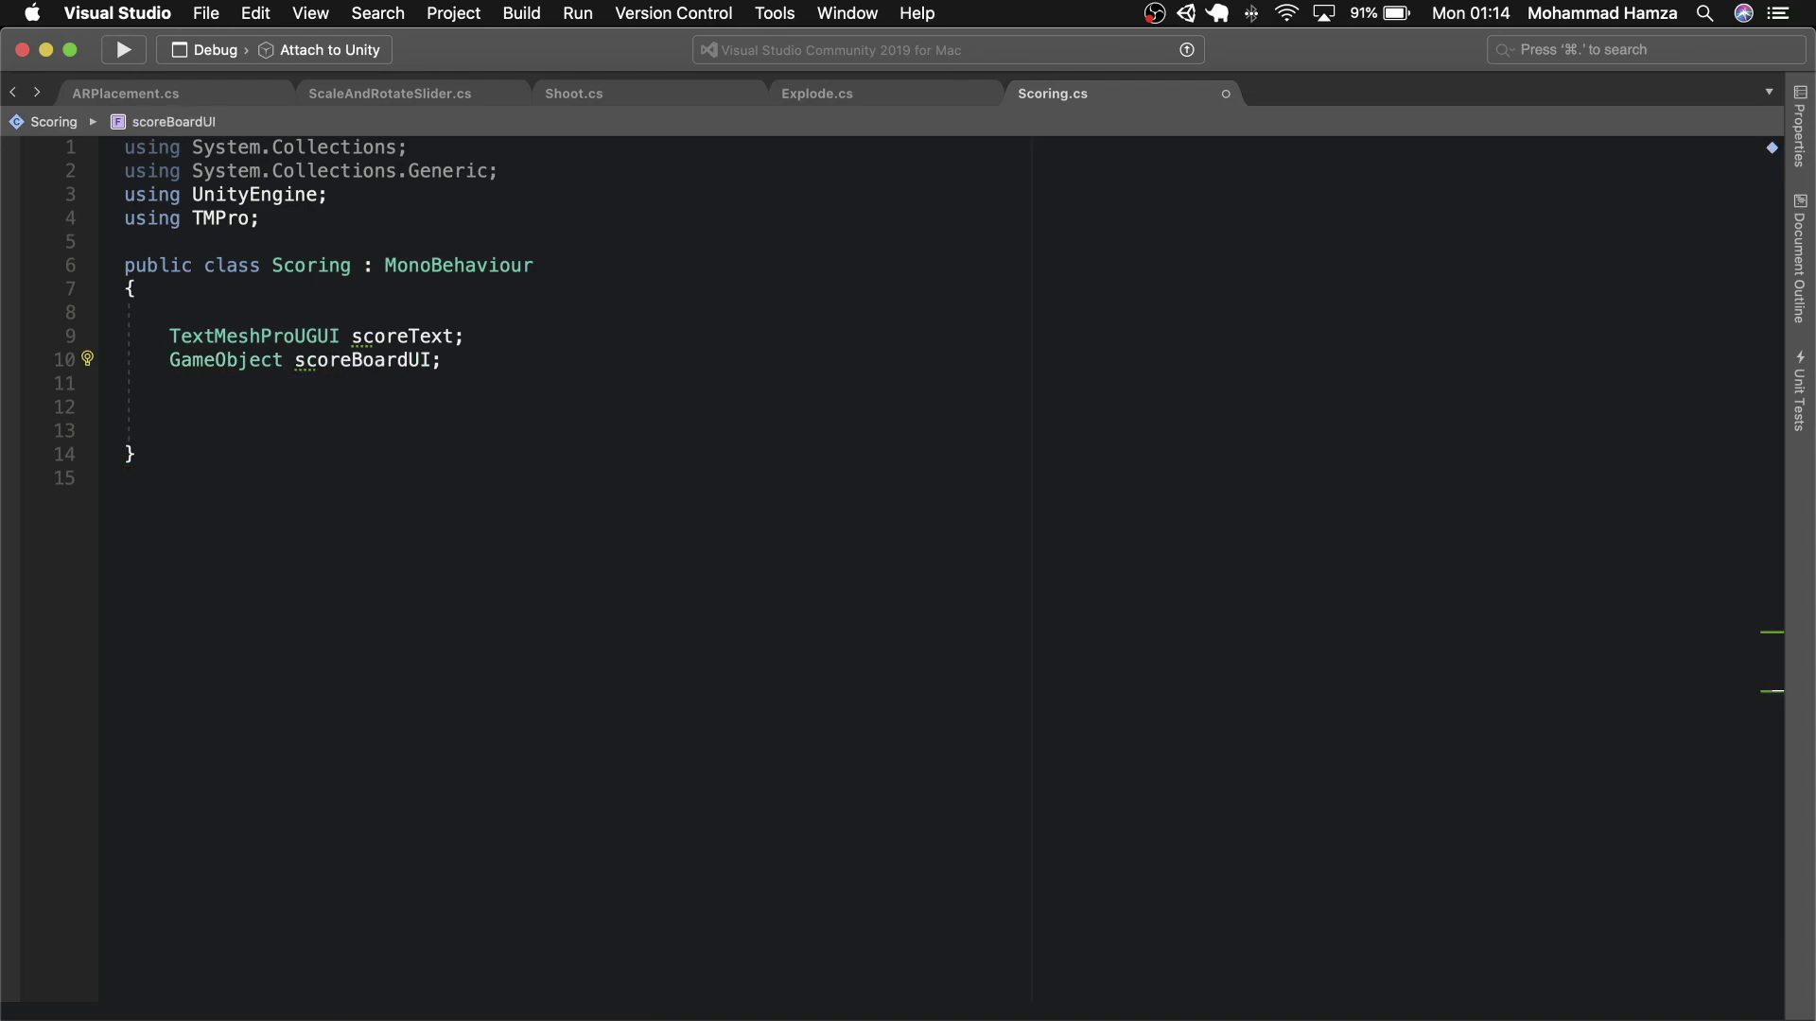
key(Return)
text(publi)
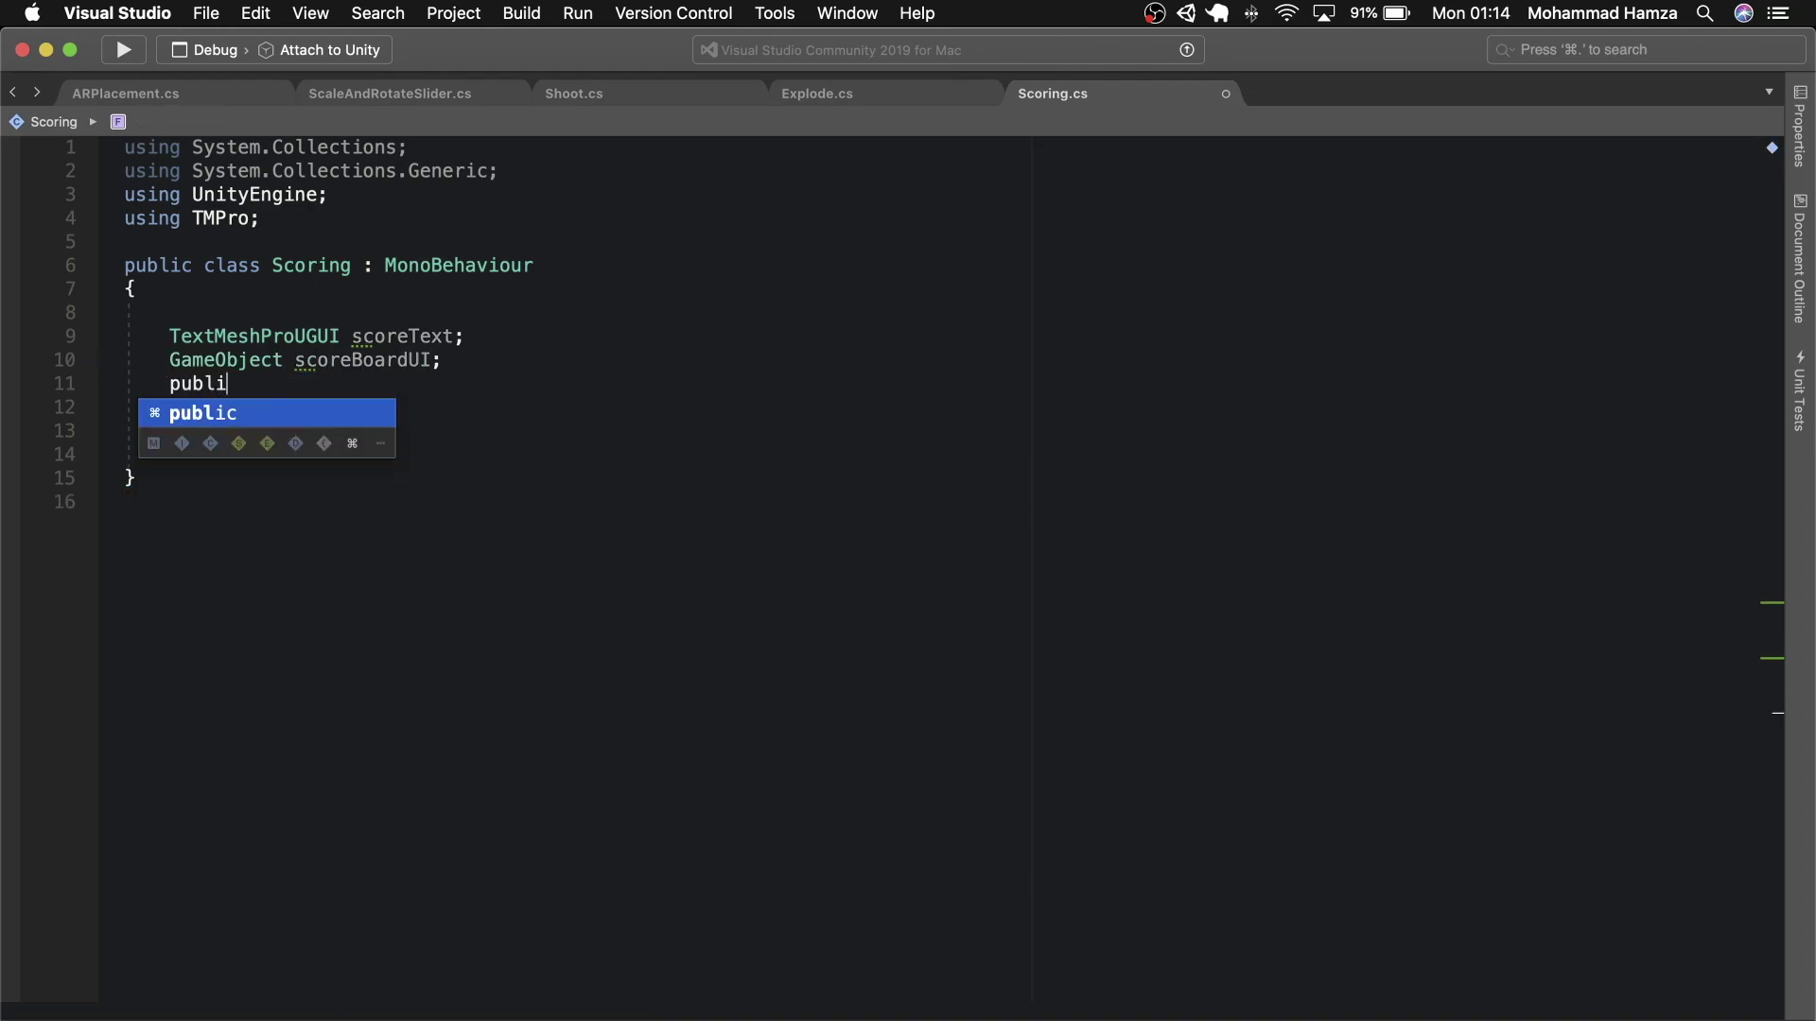
text(c static int score;)
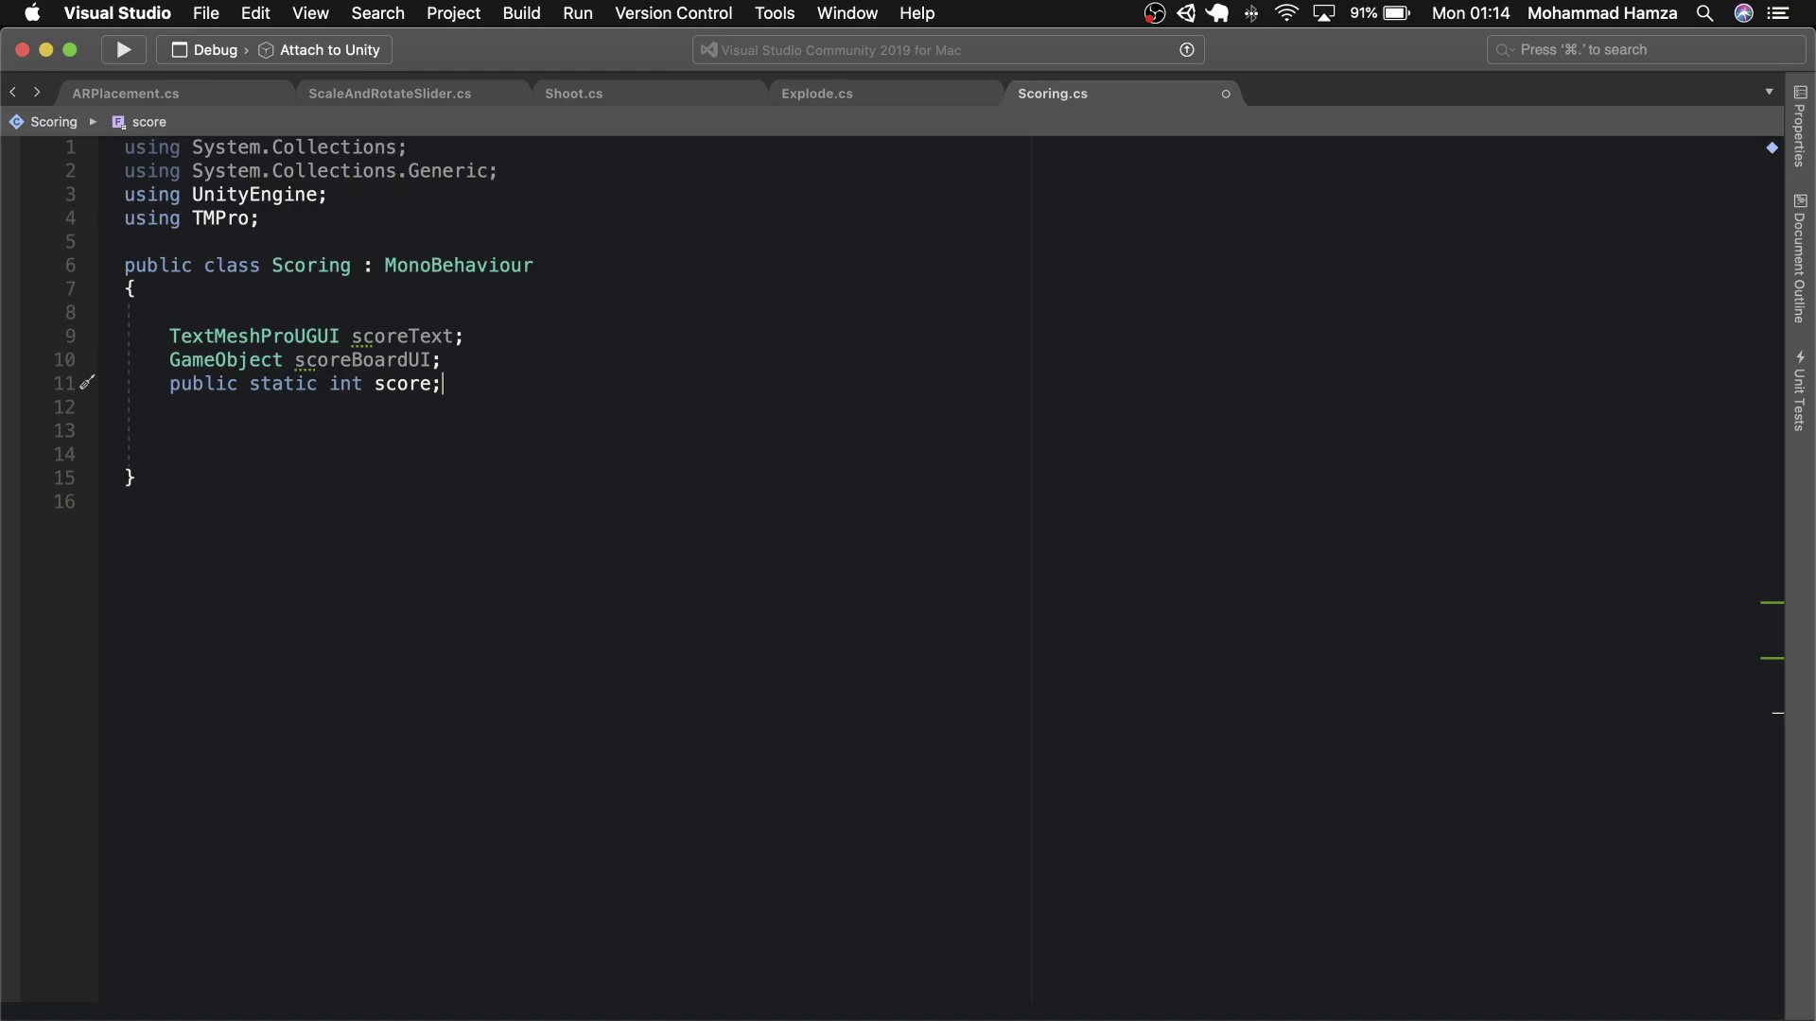
key(Return)
key(Return)
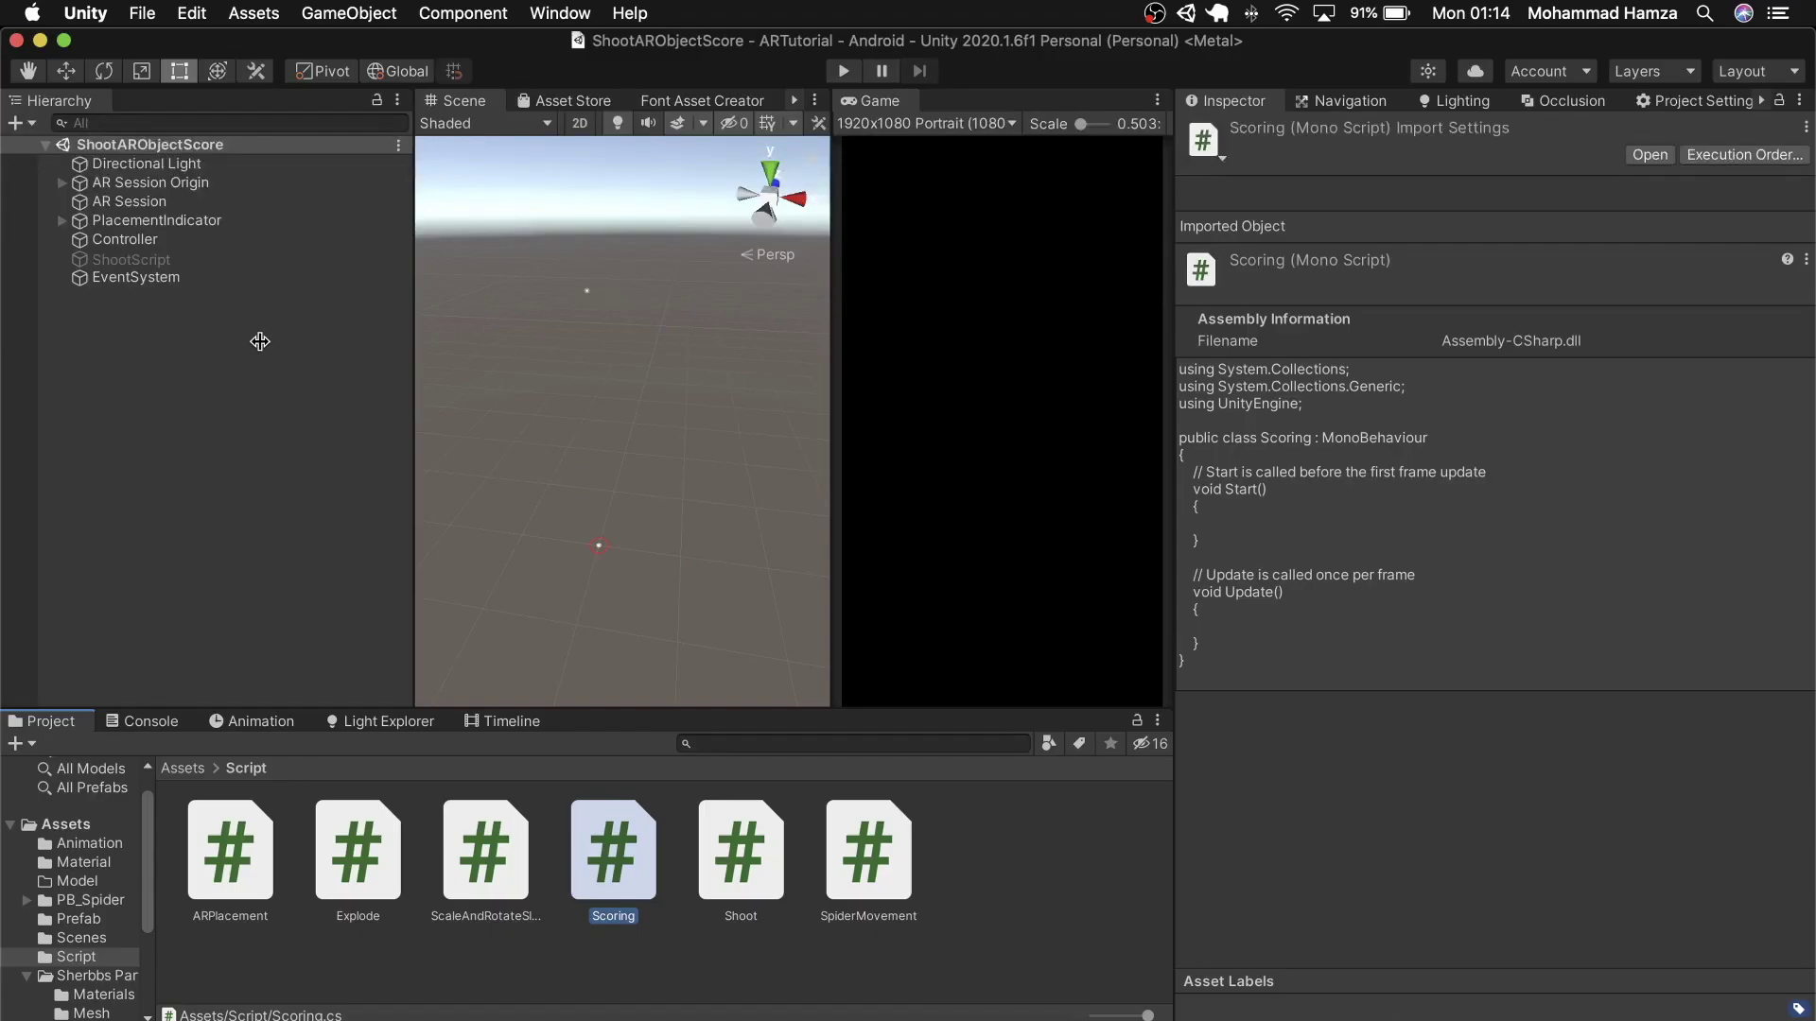
- Switch to Unity, attach the Scoring script to the ShootScript object, and return to the code in Visual Studio
click(178, 260)
drag(1078, 819, 1444, 759)
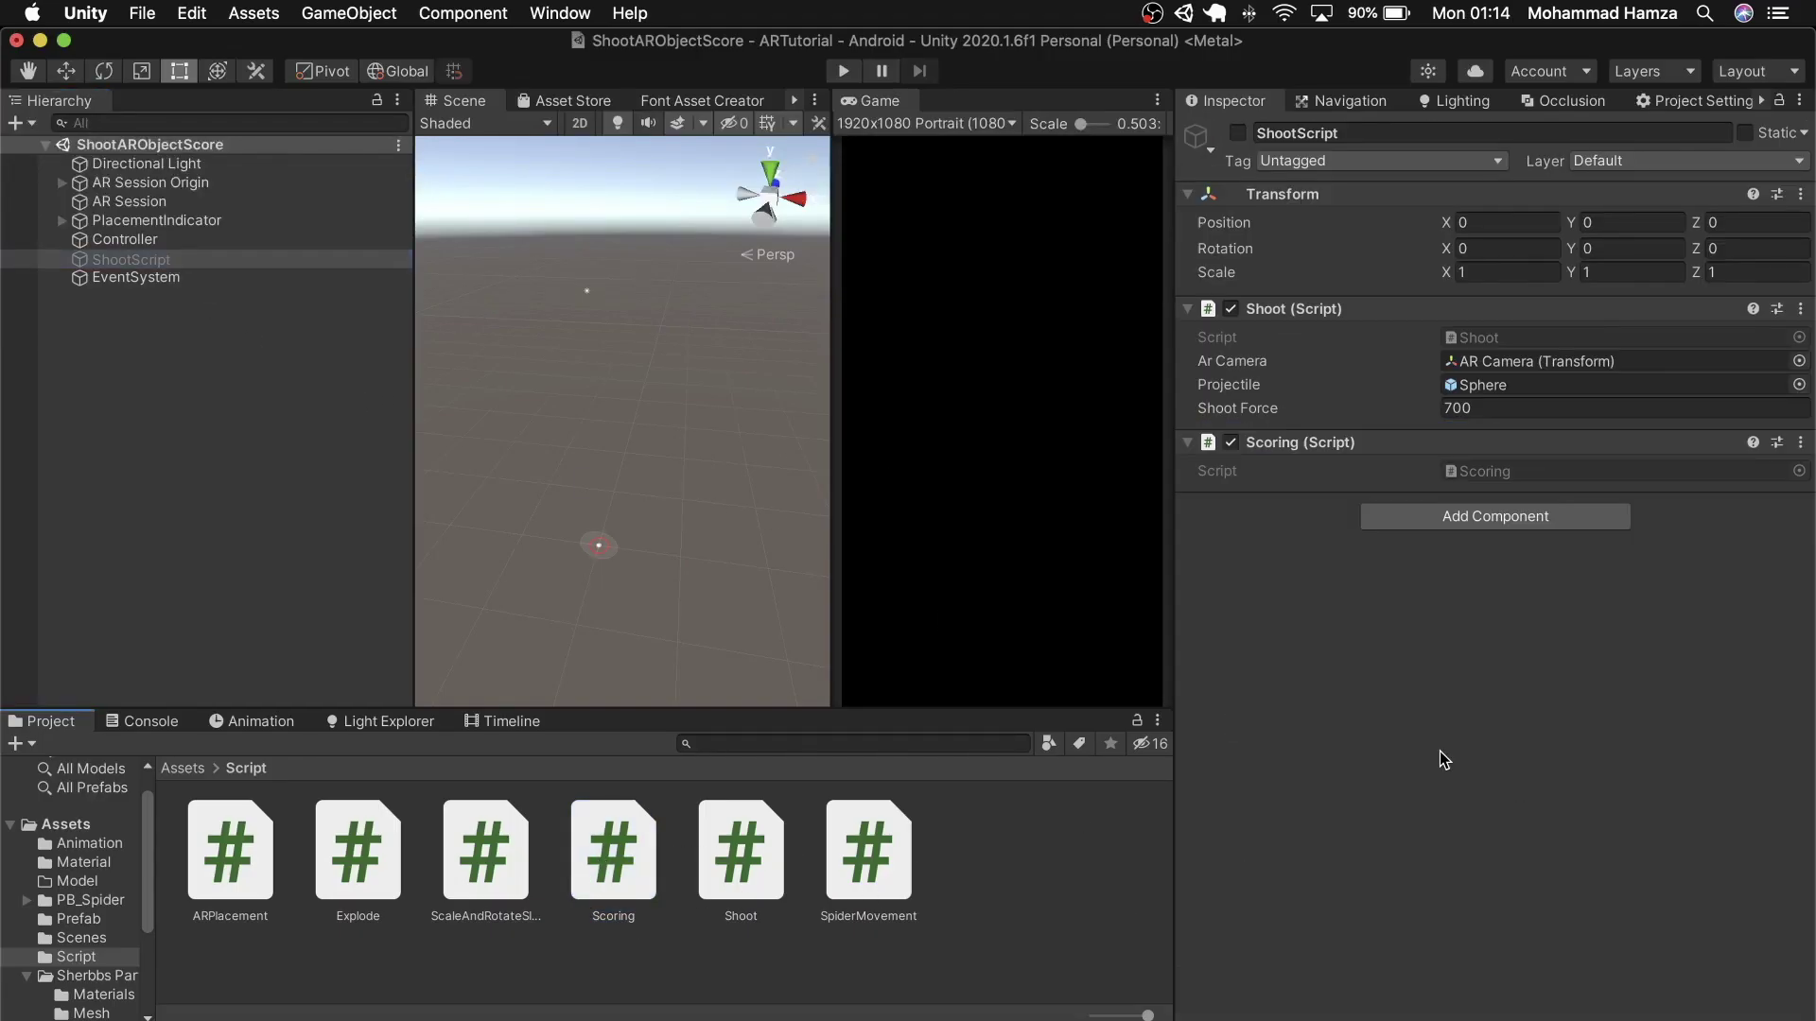
key(super+Tab)
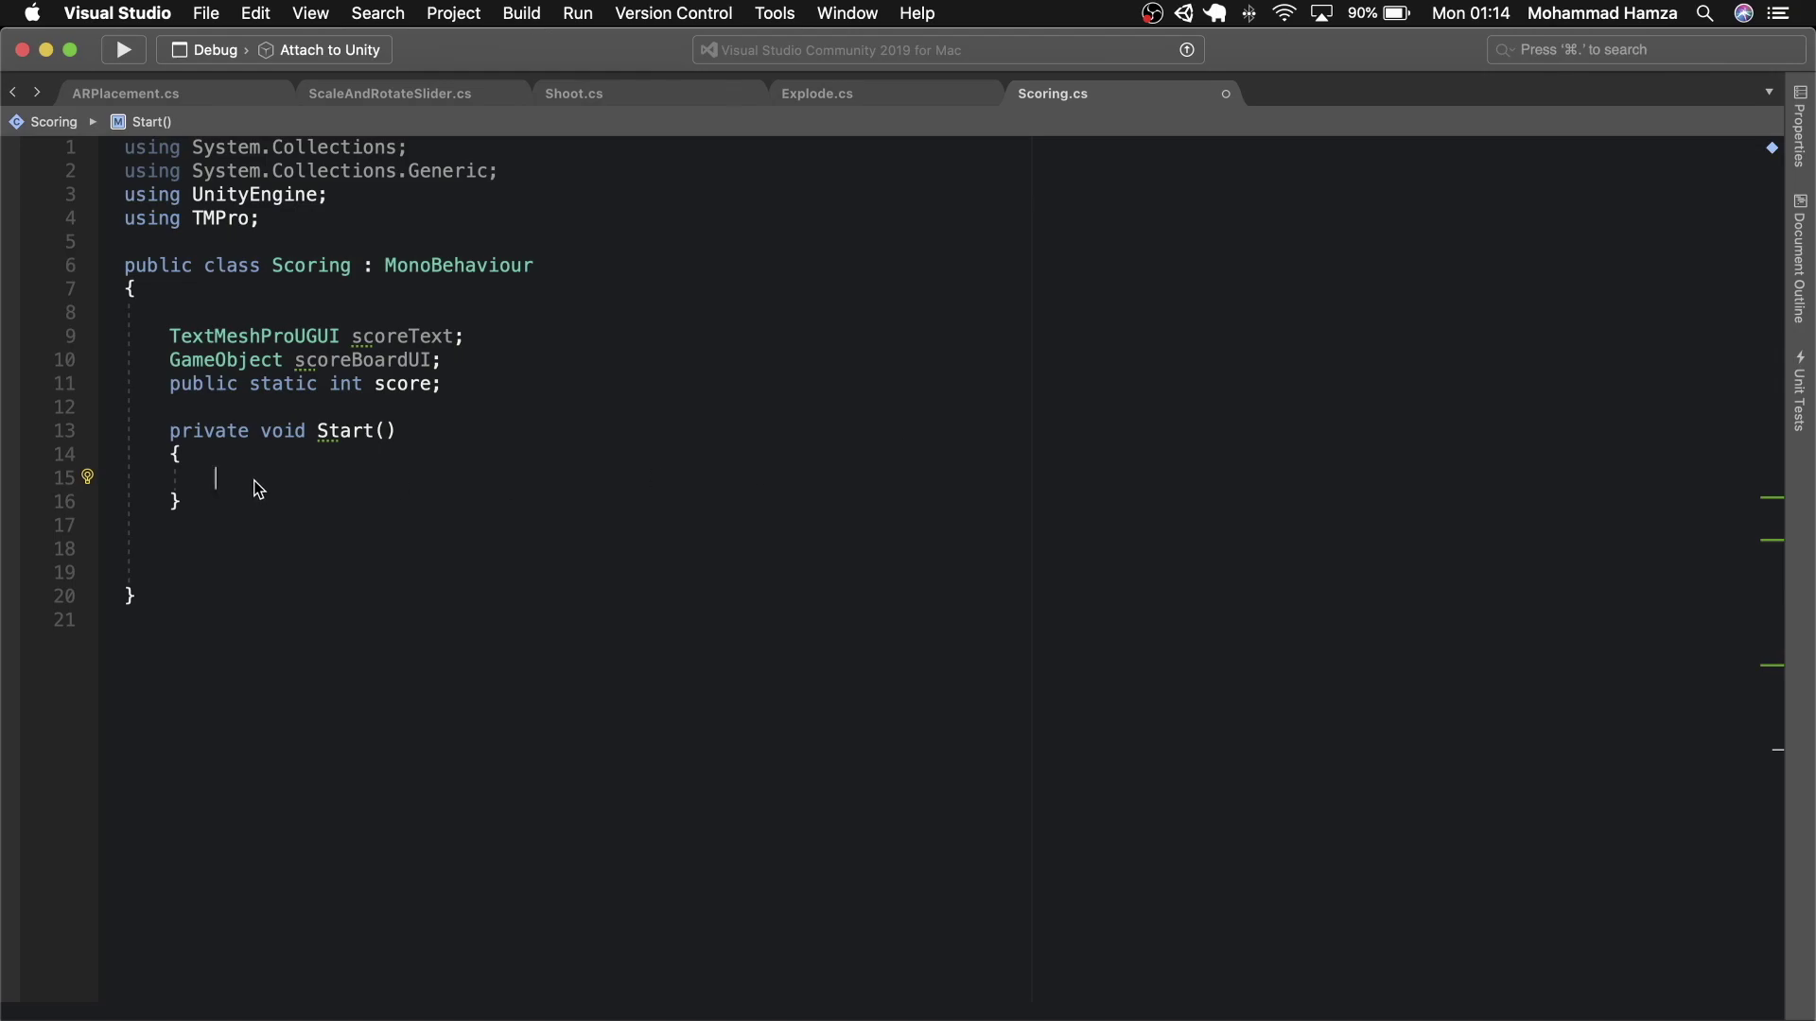
- In Start, enable the object's Shoot component with gameObject.GetComponent<Shoot>().enabled = true;
text(gameObject.GetComponent)
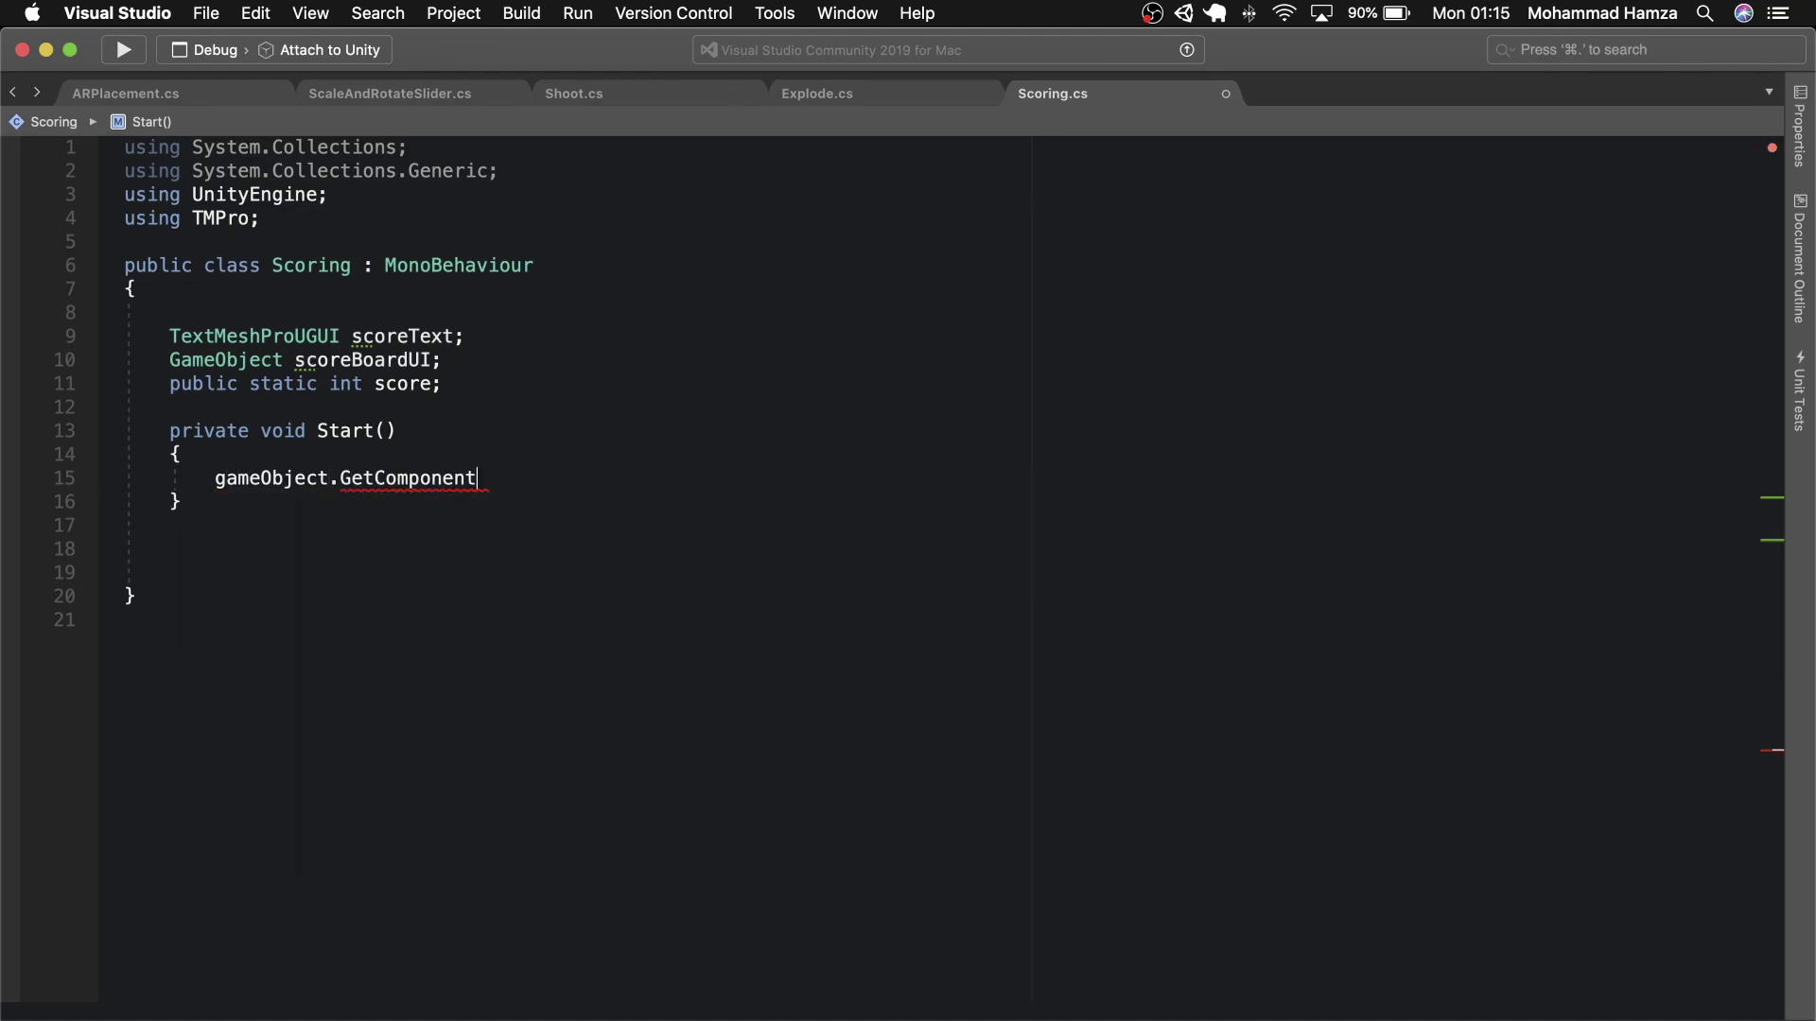
text(<S>ho>)
key(Return)
text(().enabled)
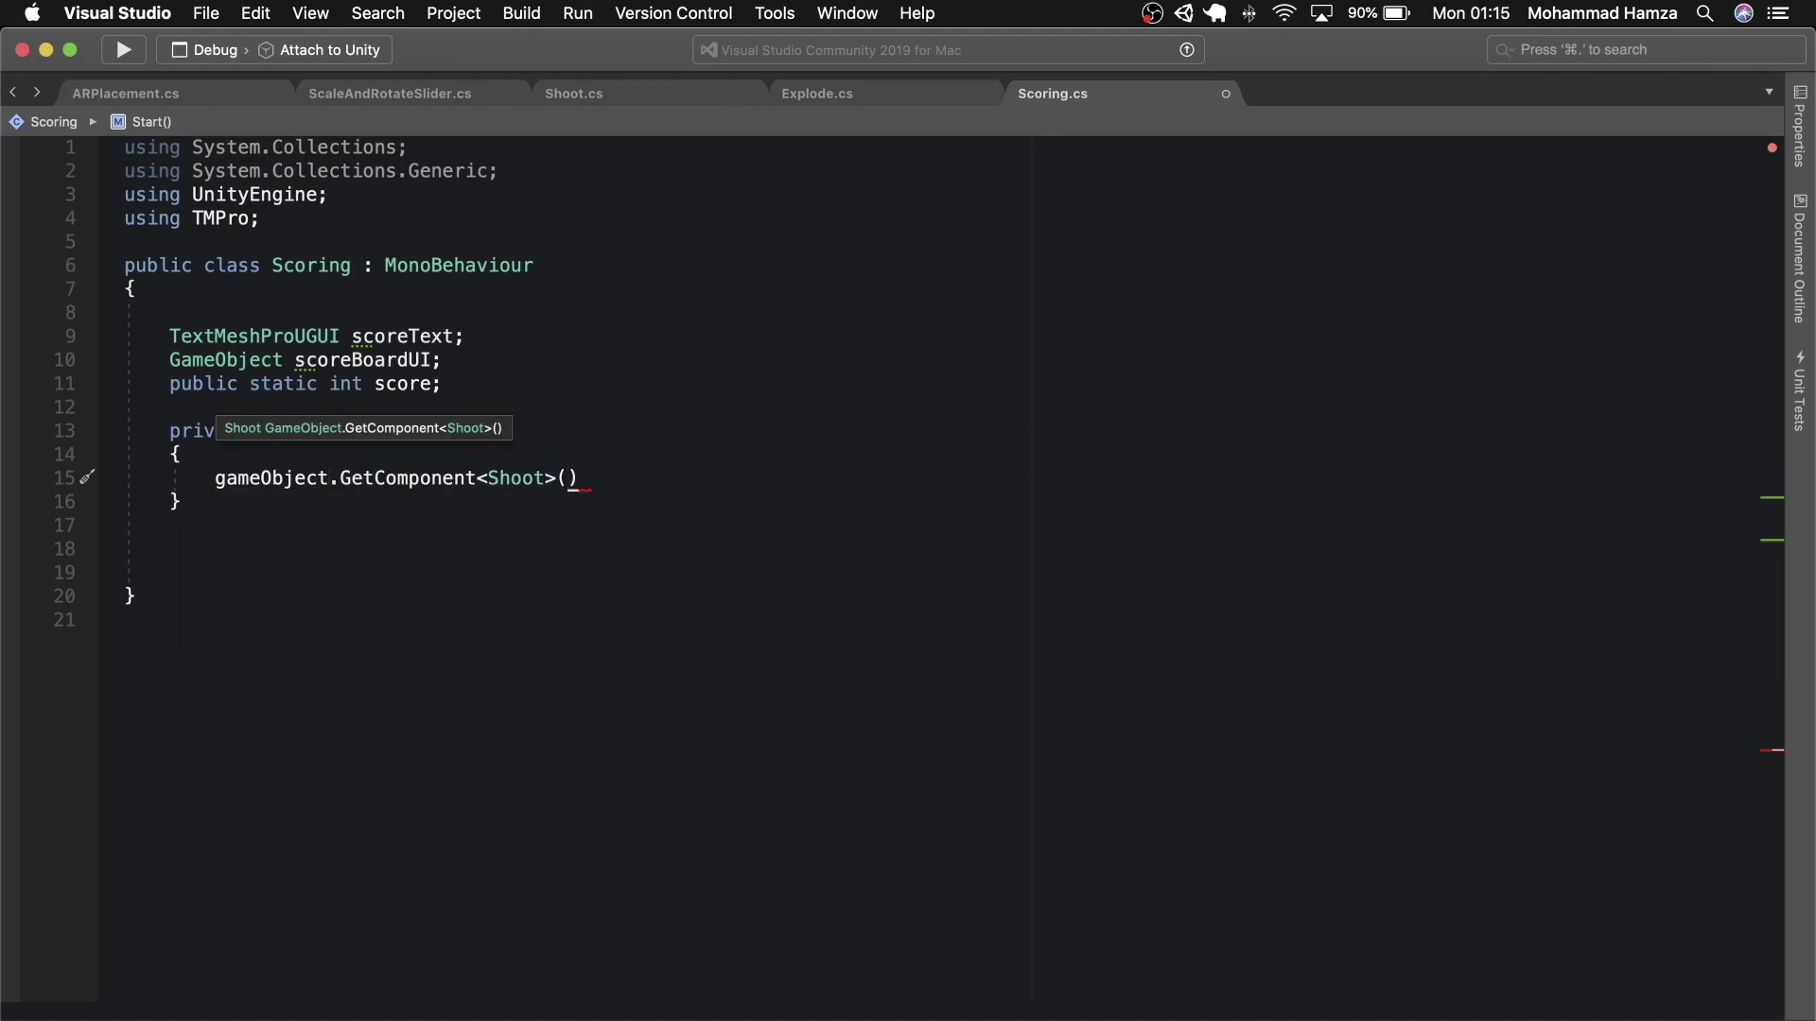
text( = true;)
- On a new line in Start, assign scoreBoardUI from GameObject.FindGameObjectWithTag with an empty tag string
key(Return)
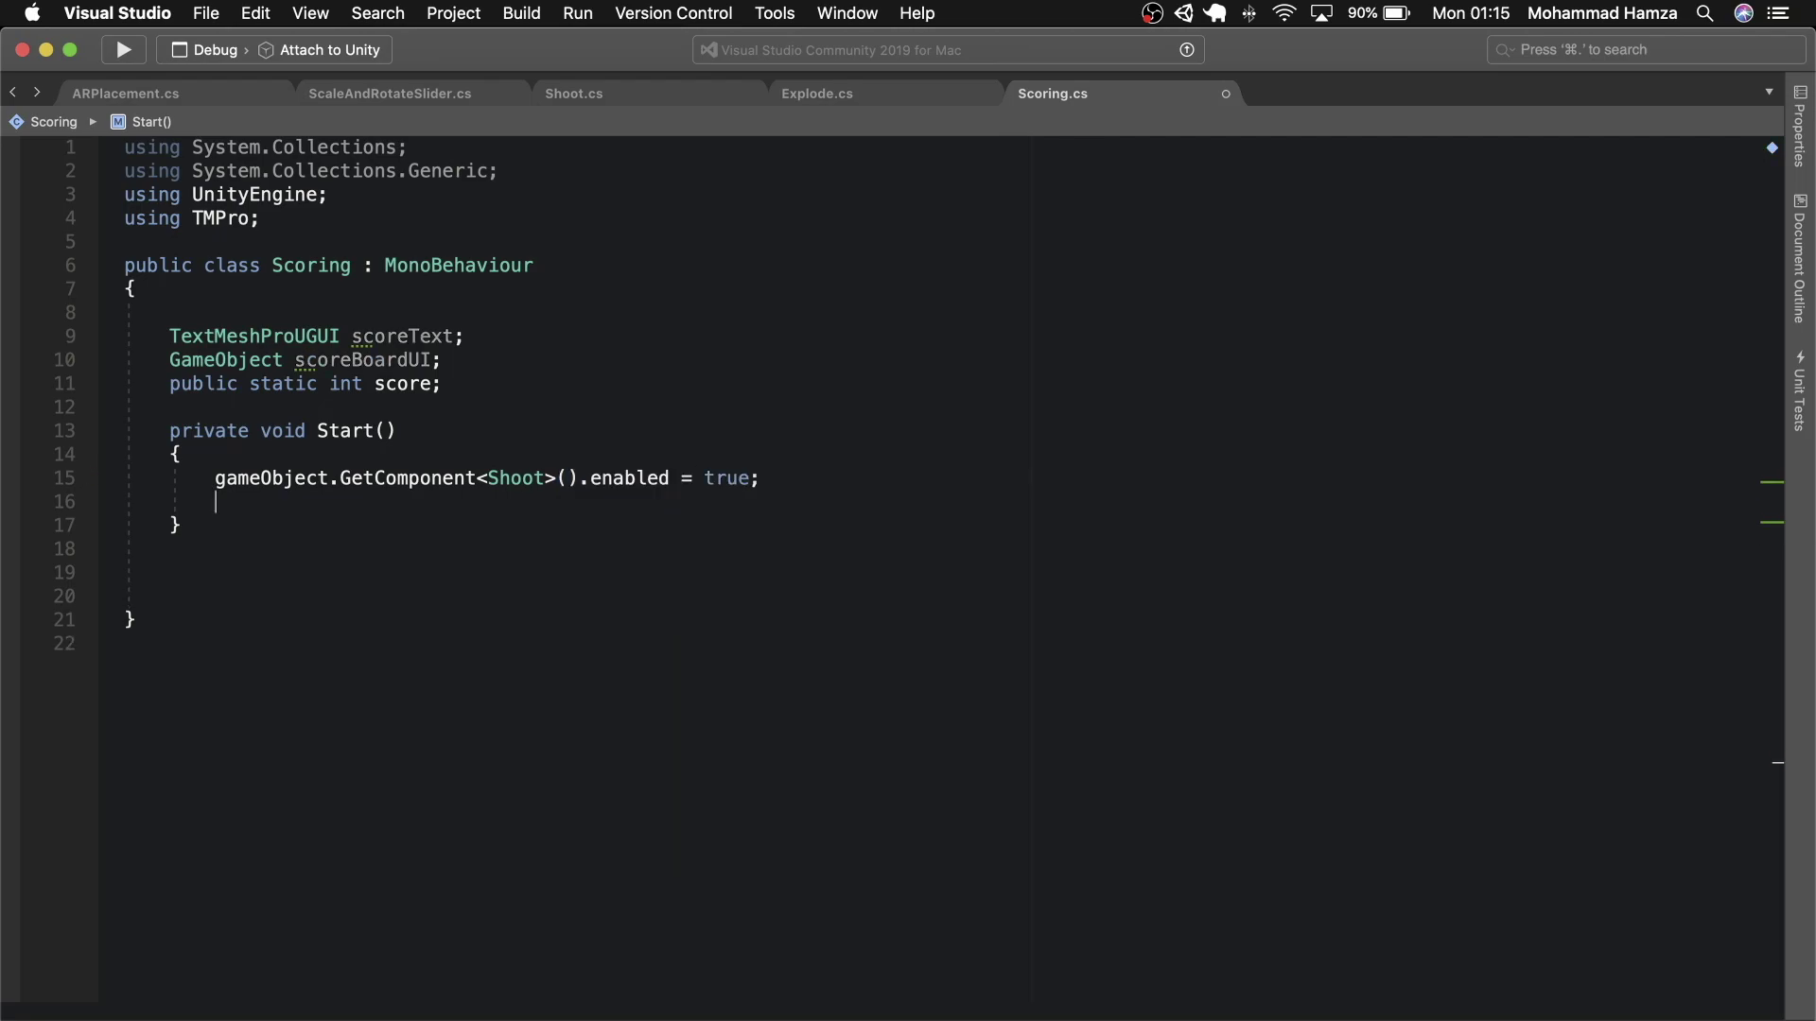
text(scoreBoardUI )
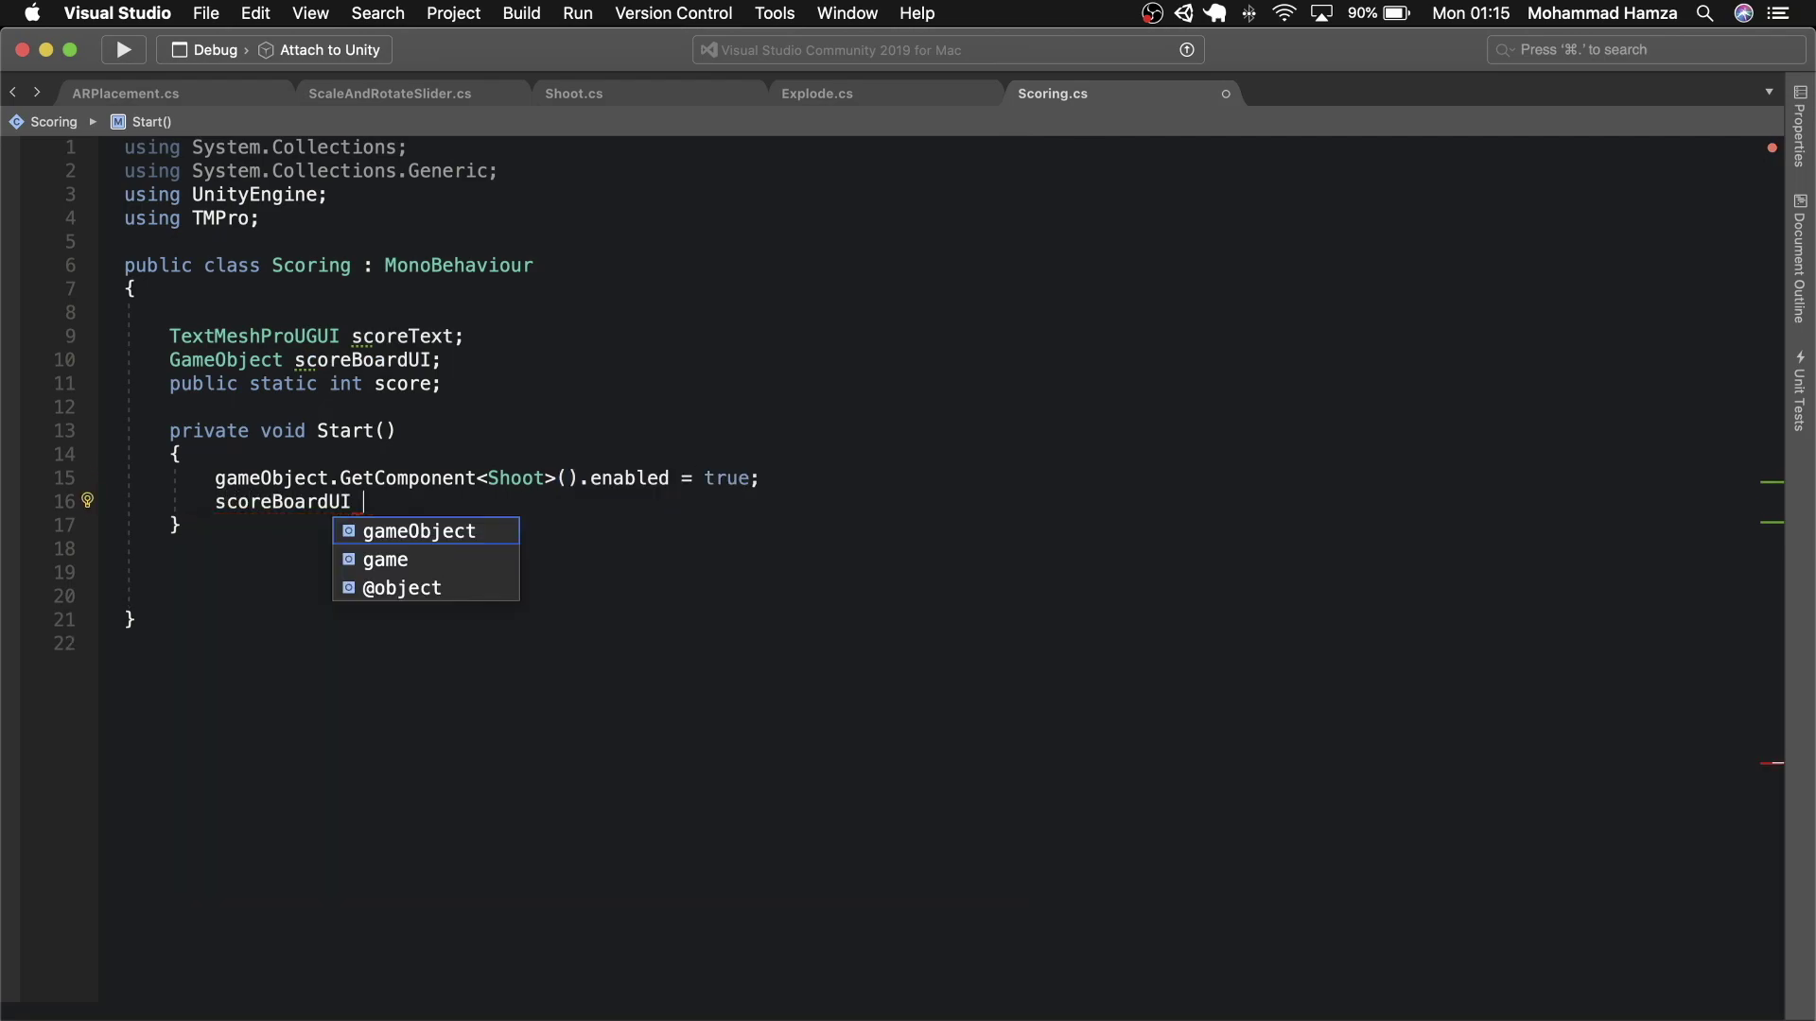
text(= GameObject.Find)
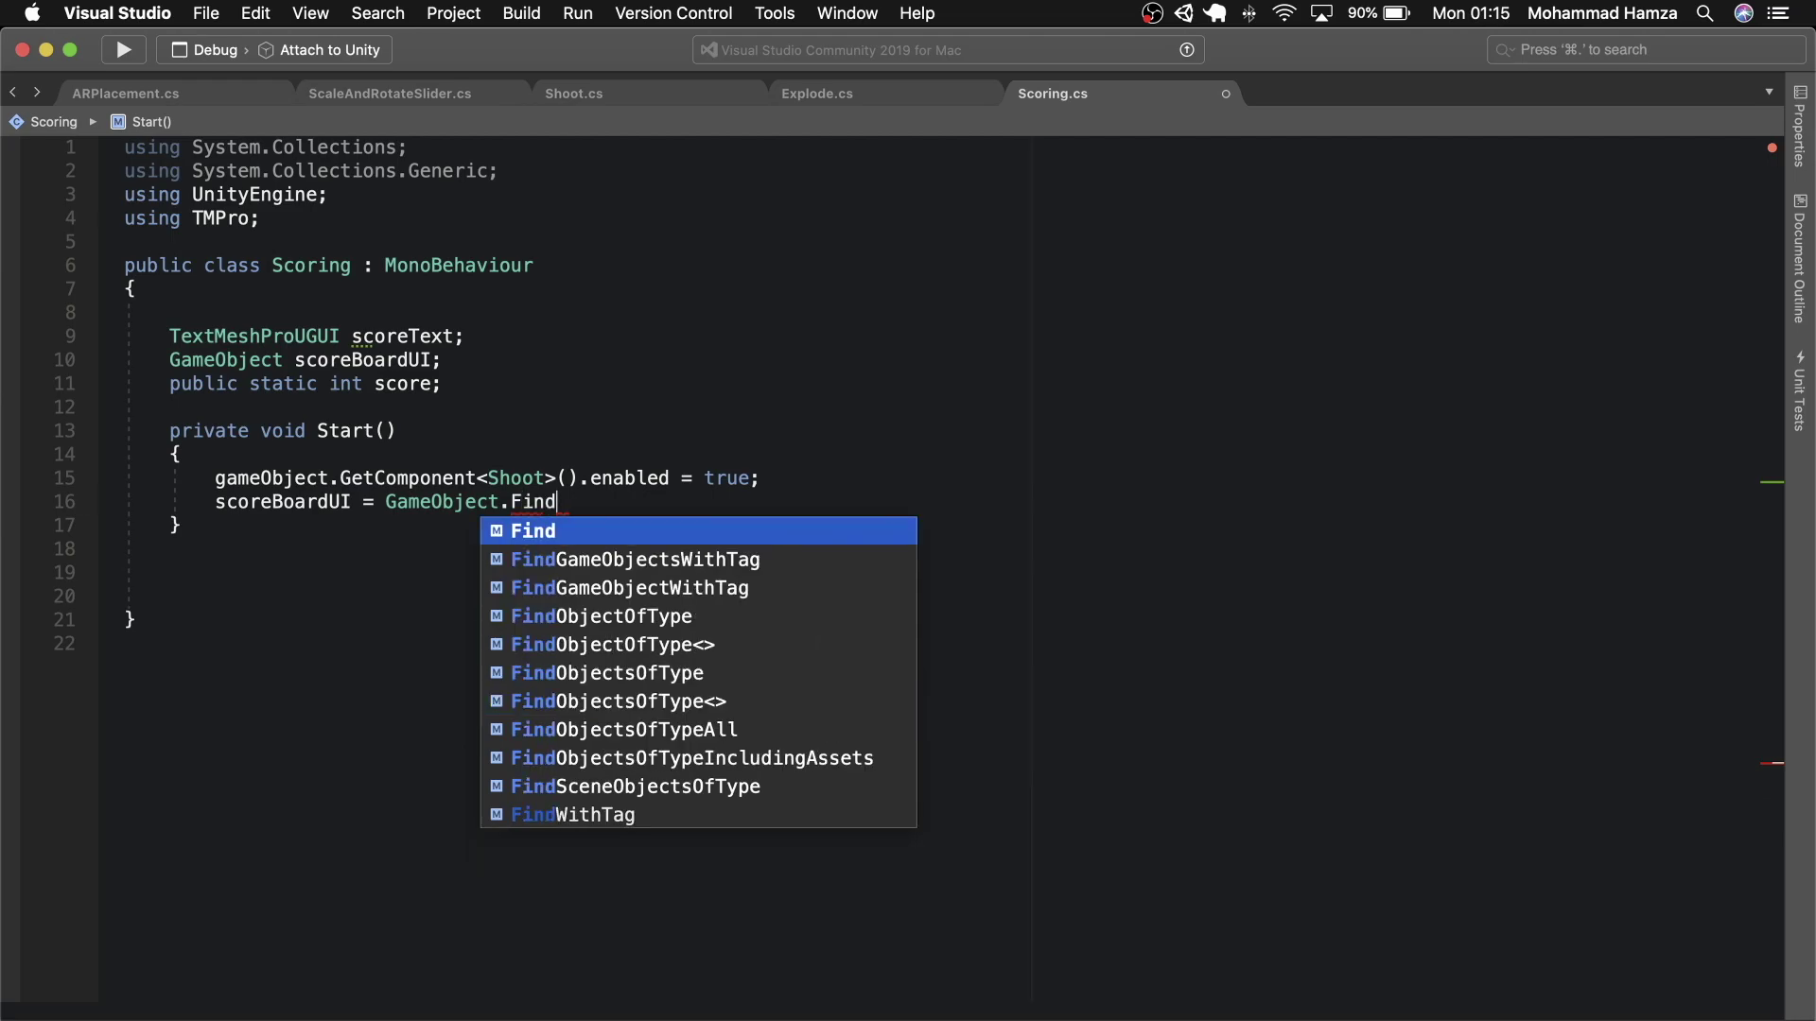
text(GameObjectWithTag(")
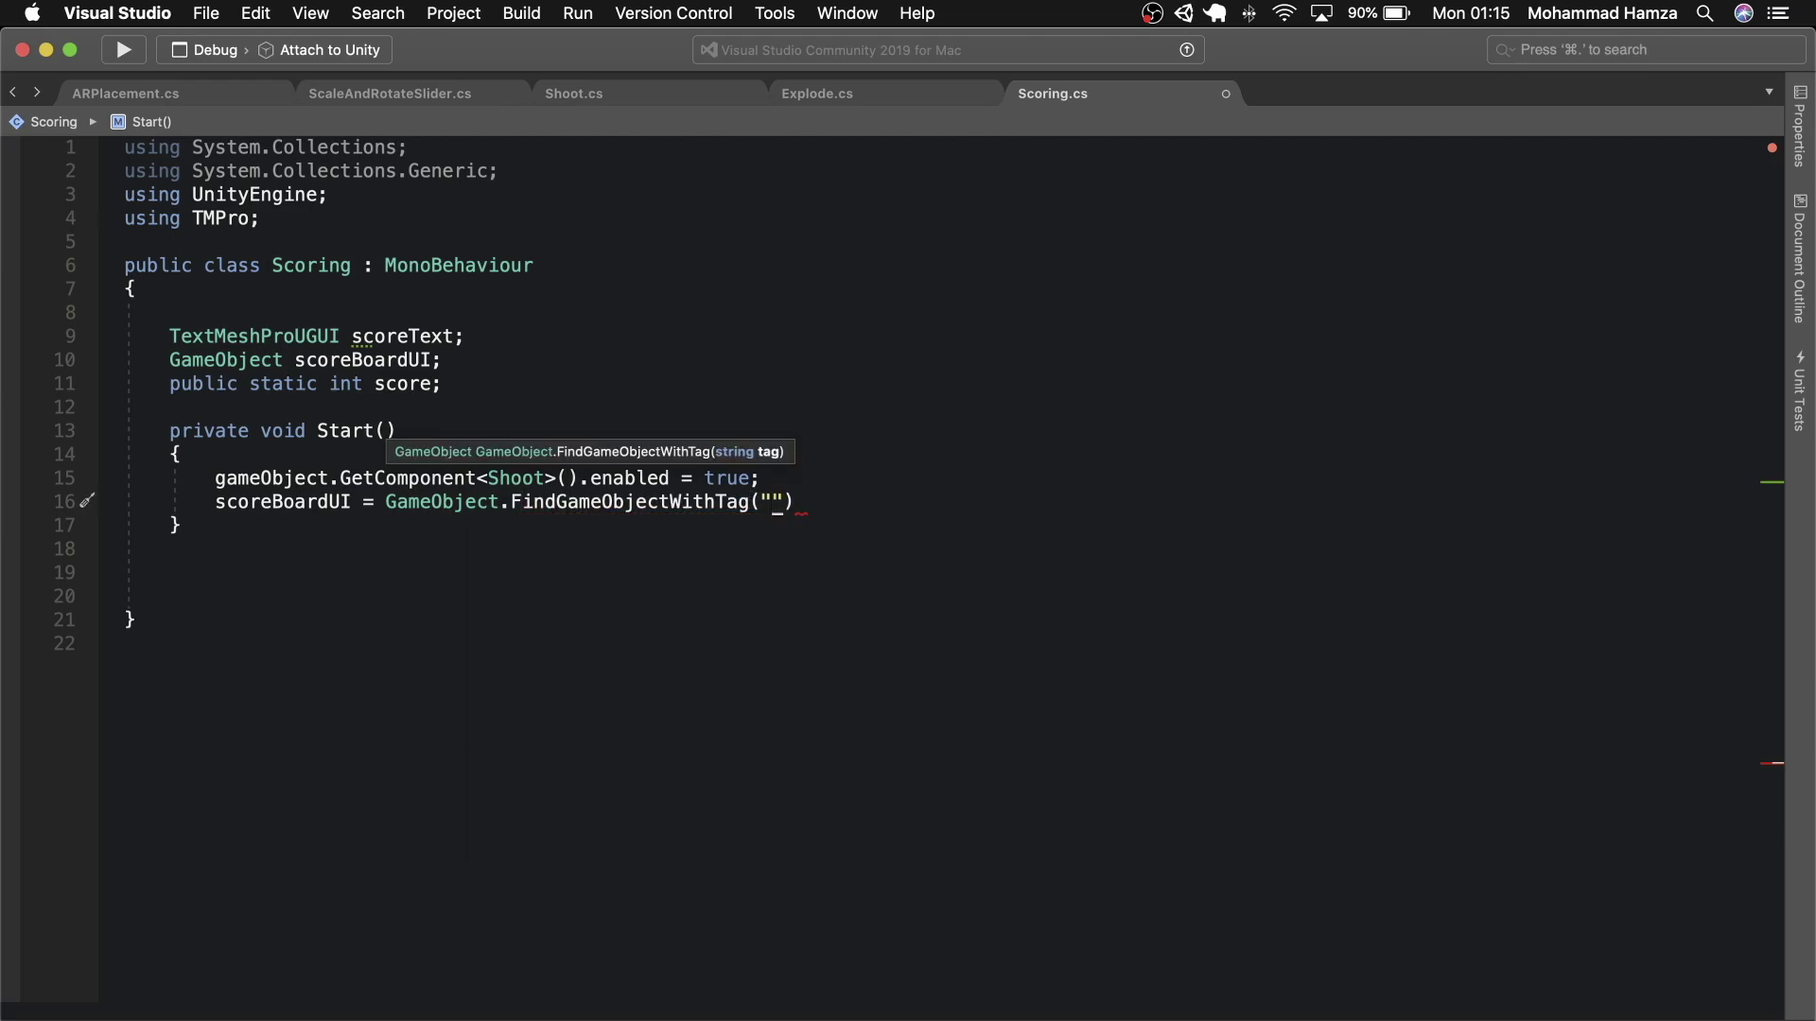
- Switch to Unity, open the SpiderParent prefab and create a new tag named ScoreCanvas
key(super+Tab)
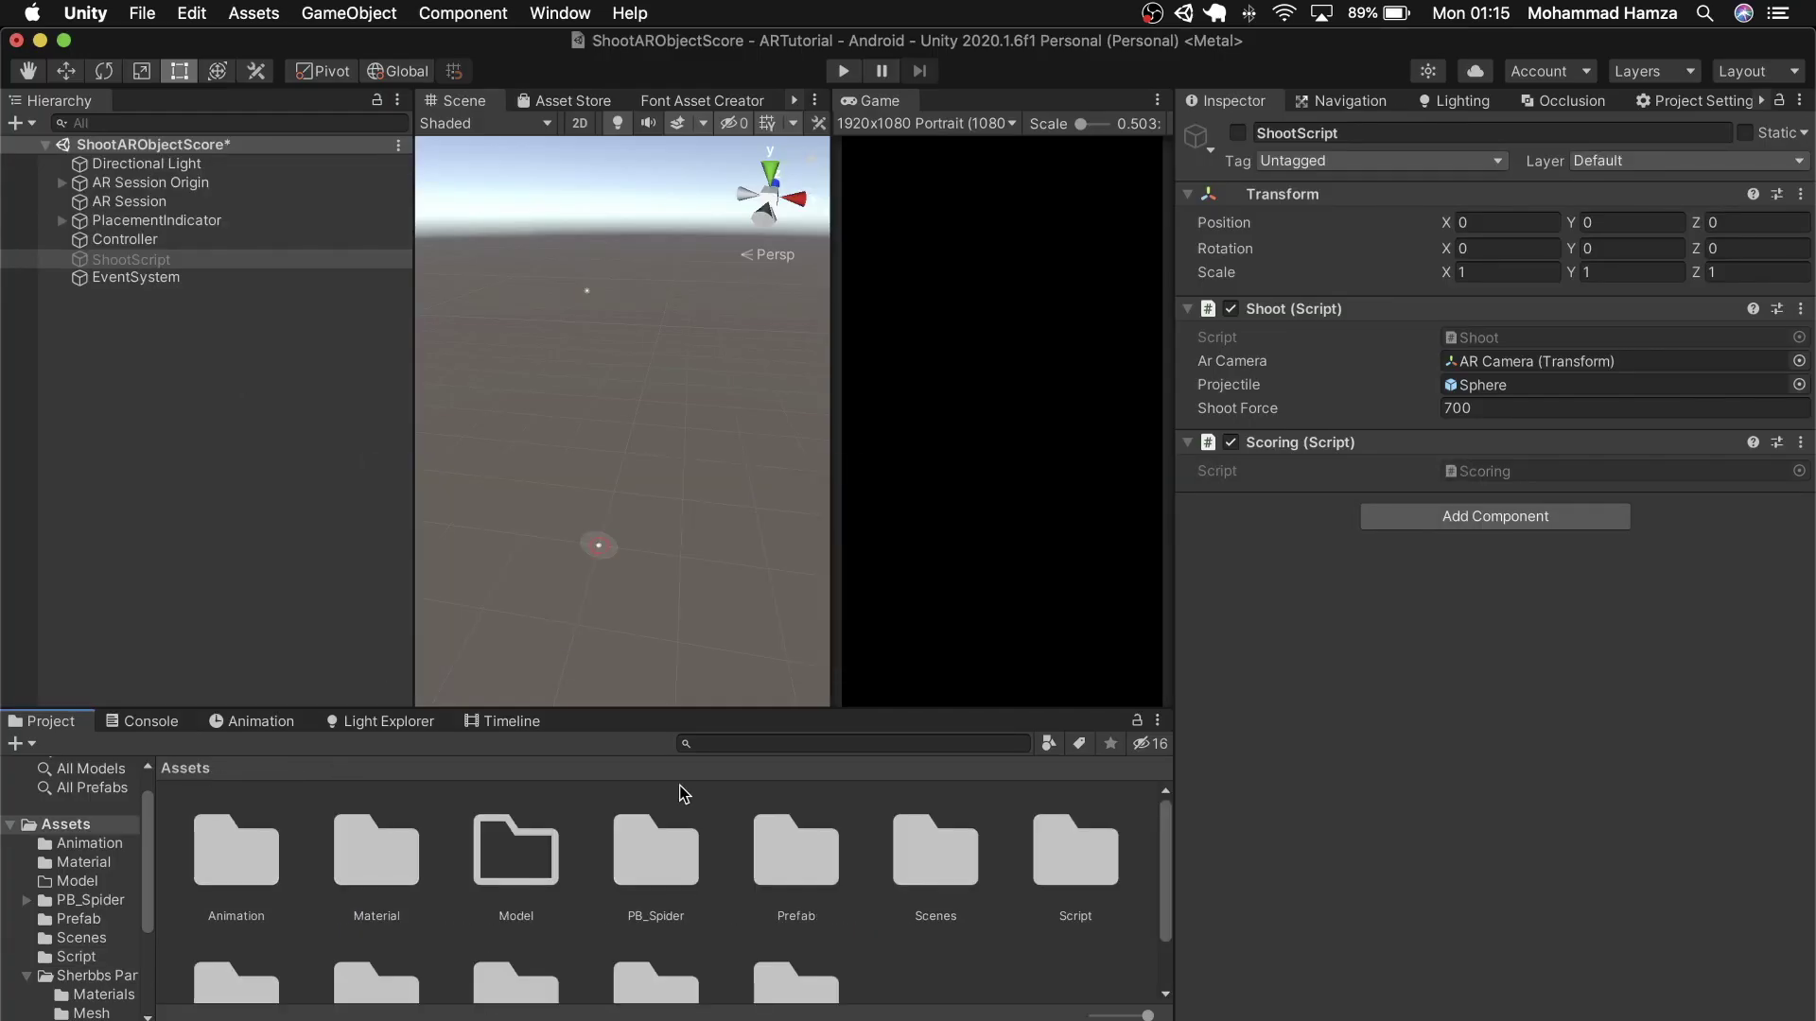
double_click(838, 856)
click(724, 864)
click(1488, 196)
click(178, 331)
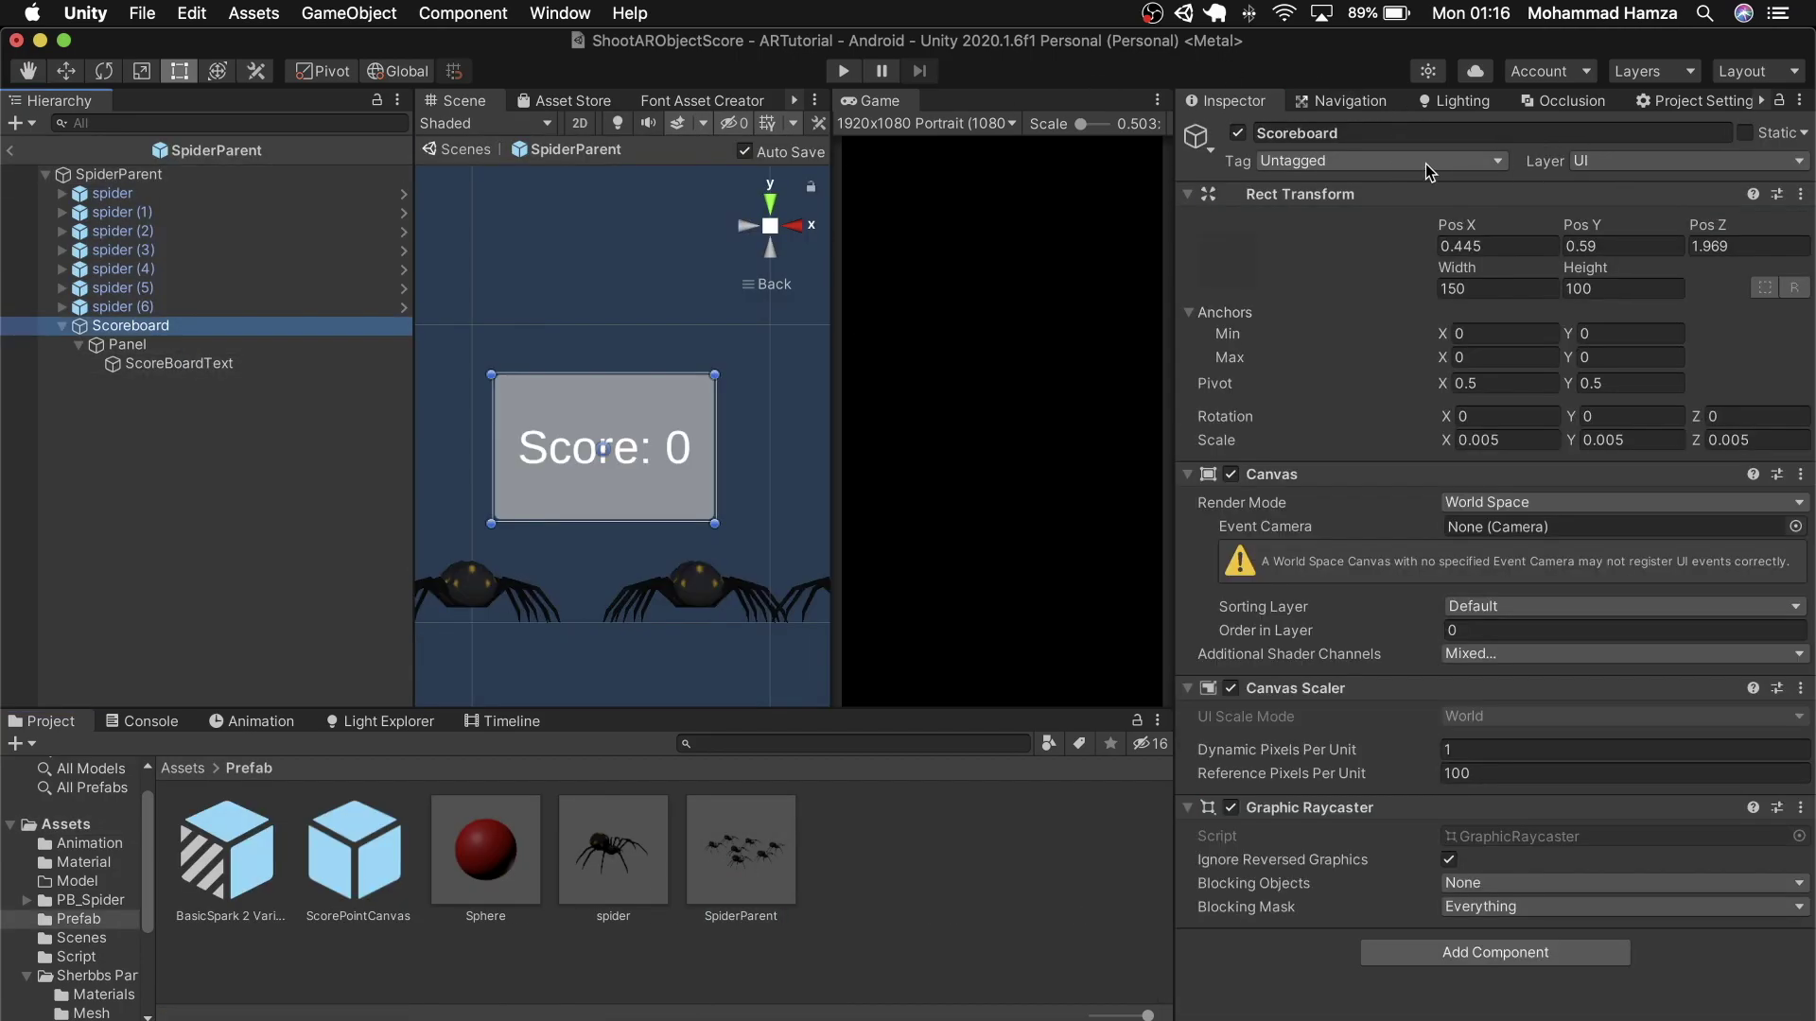
click(1426, 163)
click(1418, 331)
click(1751, 244)
text(ScoreC)
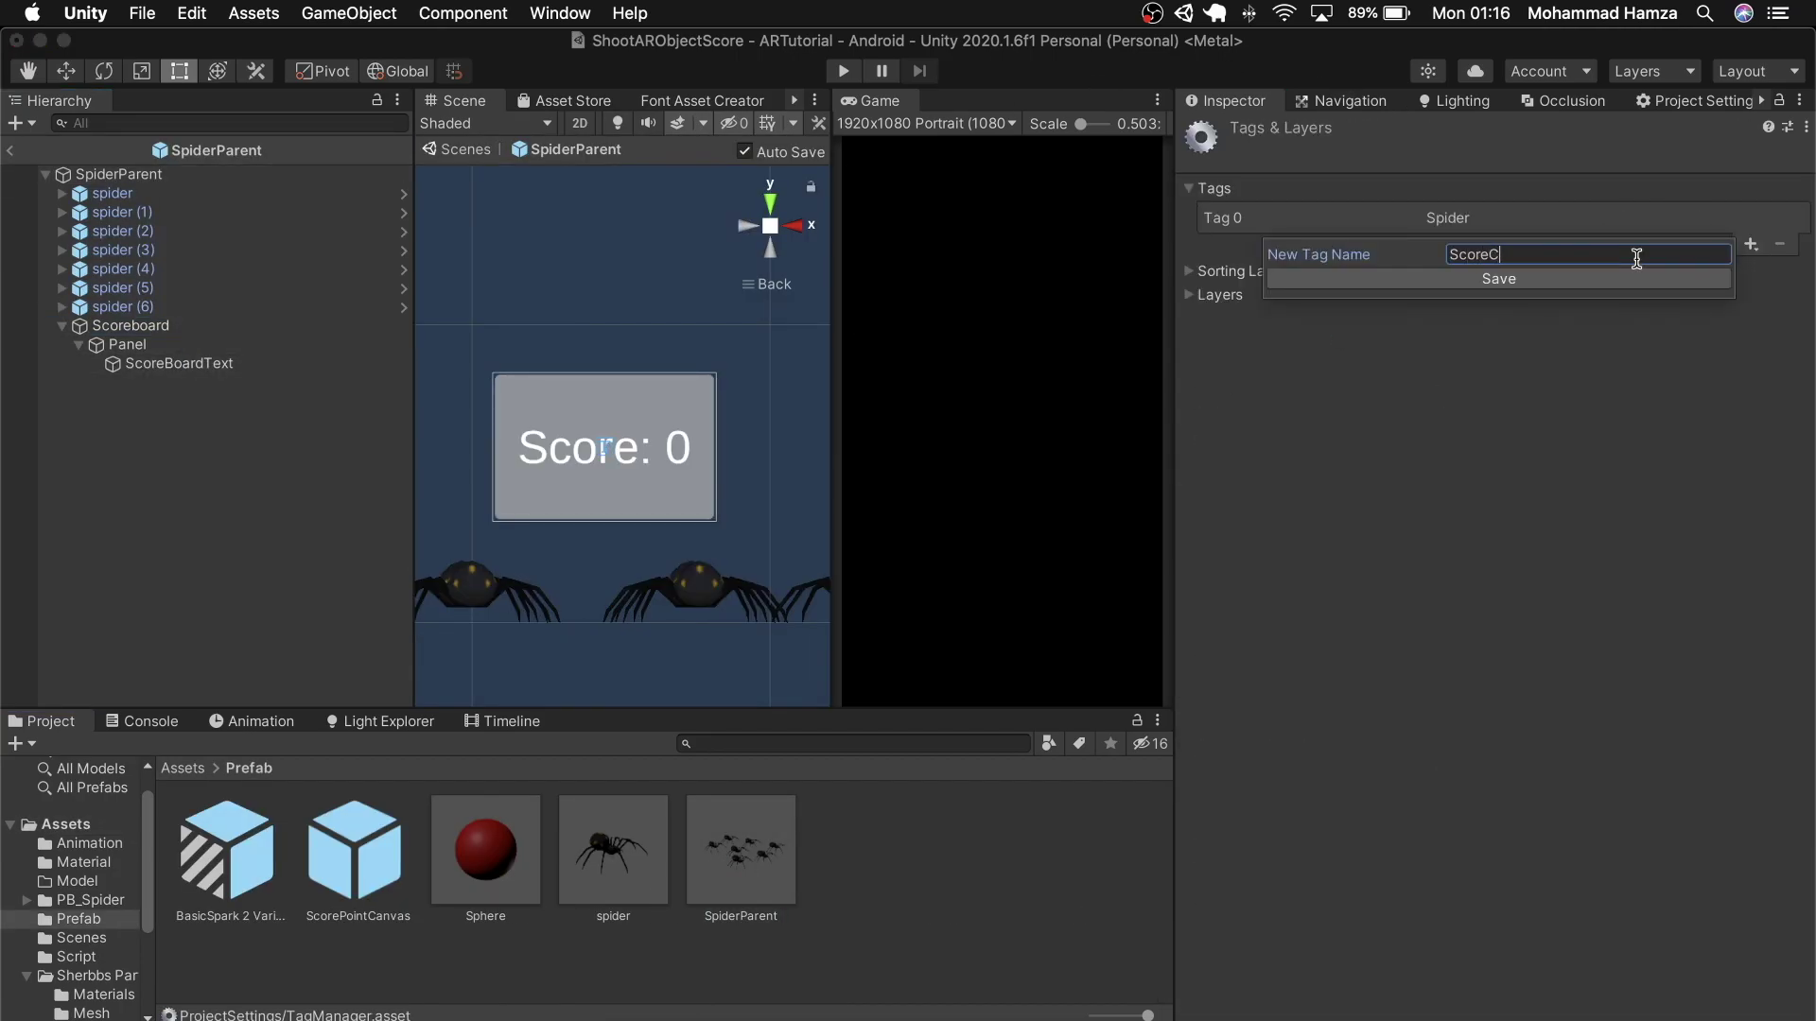
text(anvas)
key(Return)
- Assign the ScoreCanvas tag to the prefab's Scoreboard canvas
click(137, 328)
click(1316, 163)
click(1314, 313)
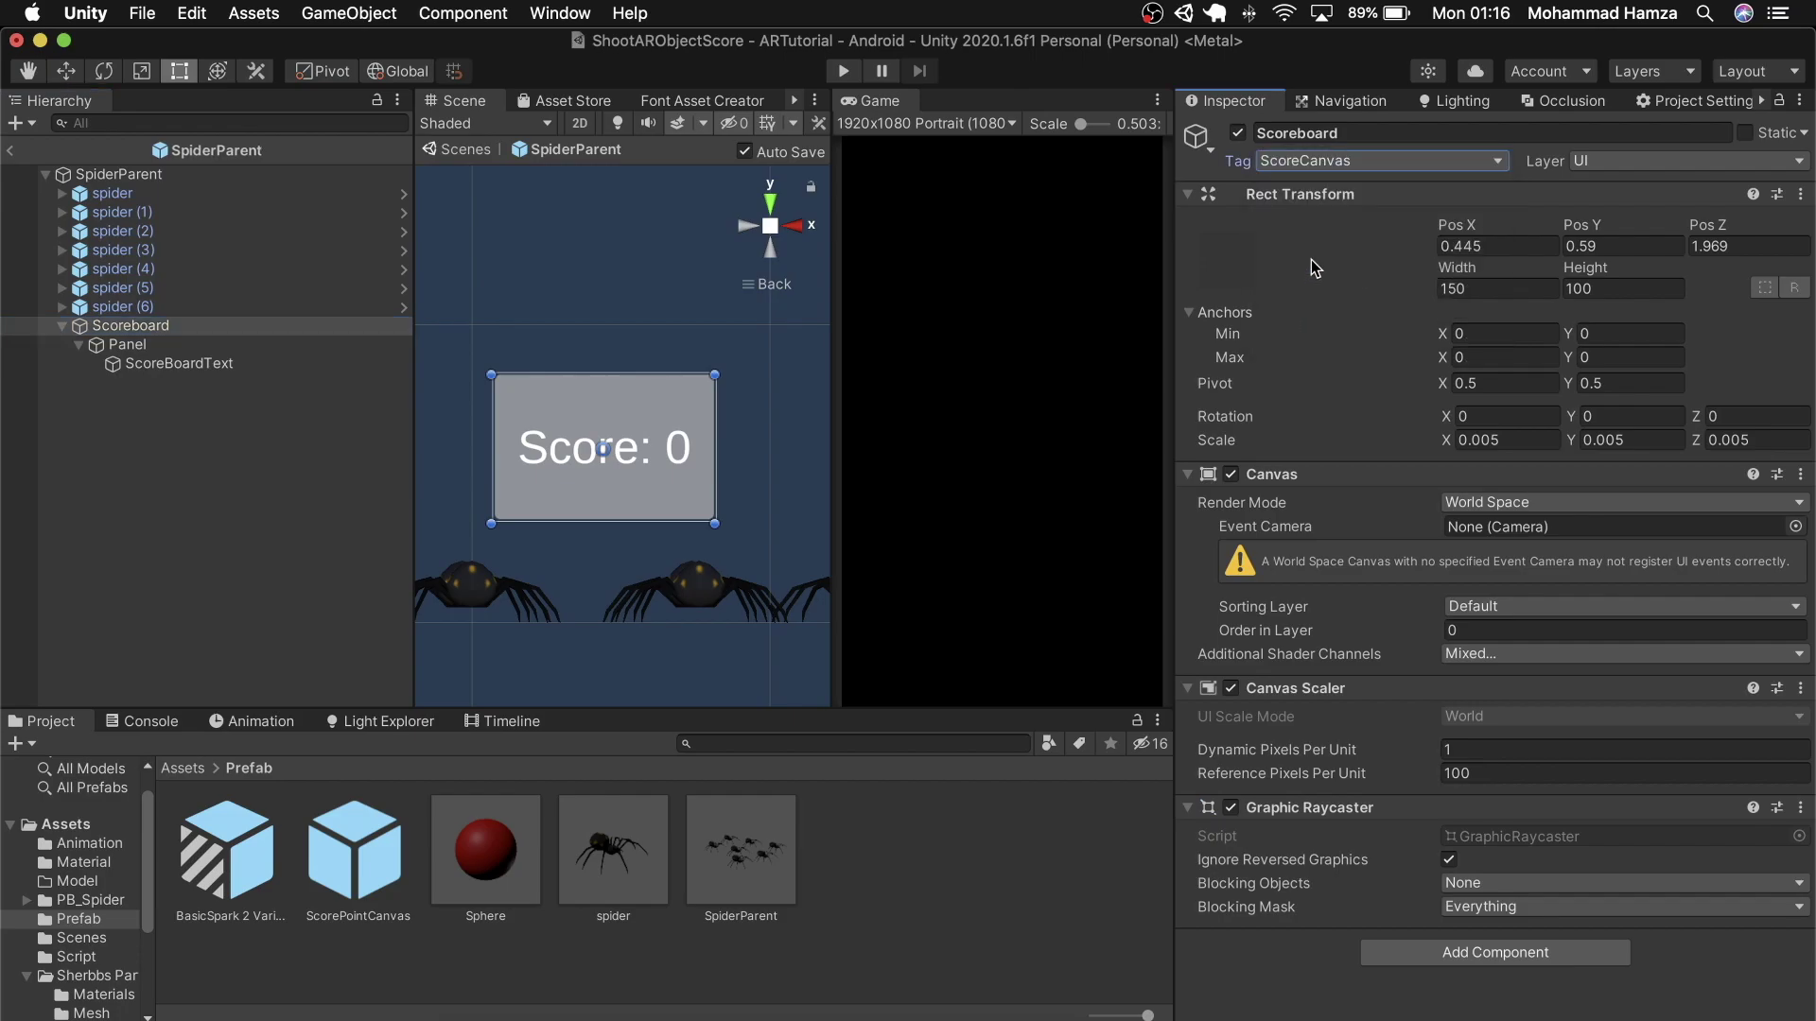
- Return to Visual Studio and complete the scoreBoardUI tag lookup with "ScoreCanvas"
click(1336, 1020)
text(ScoreCanvas")
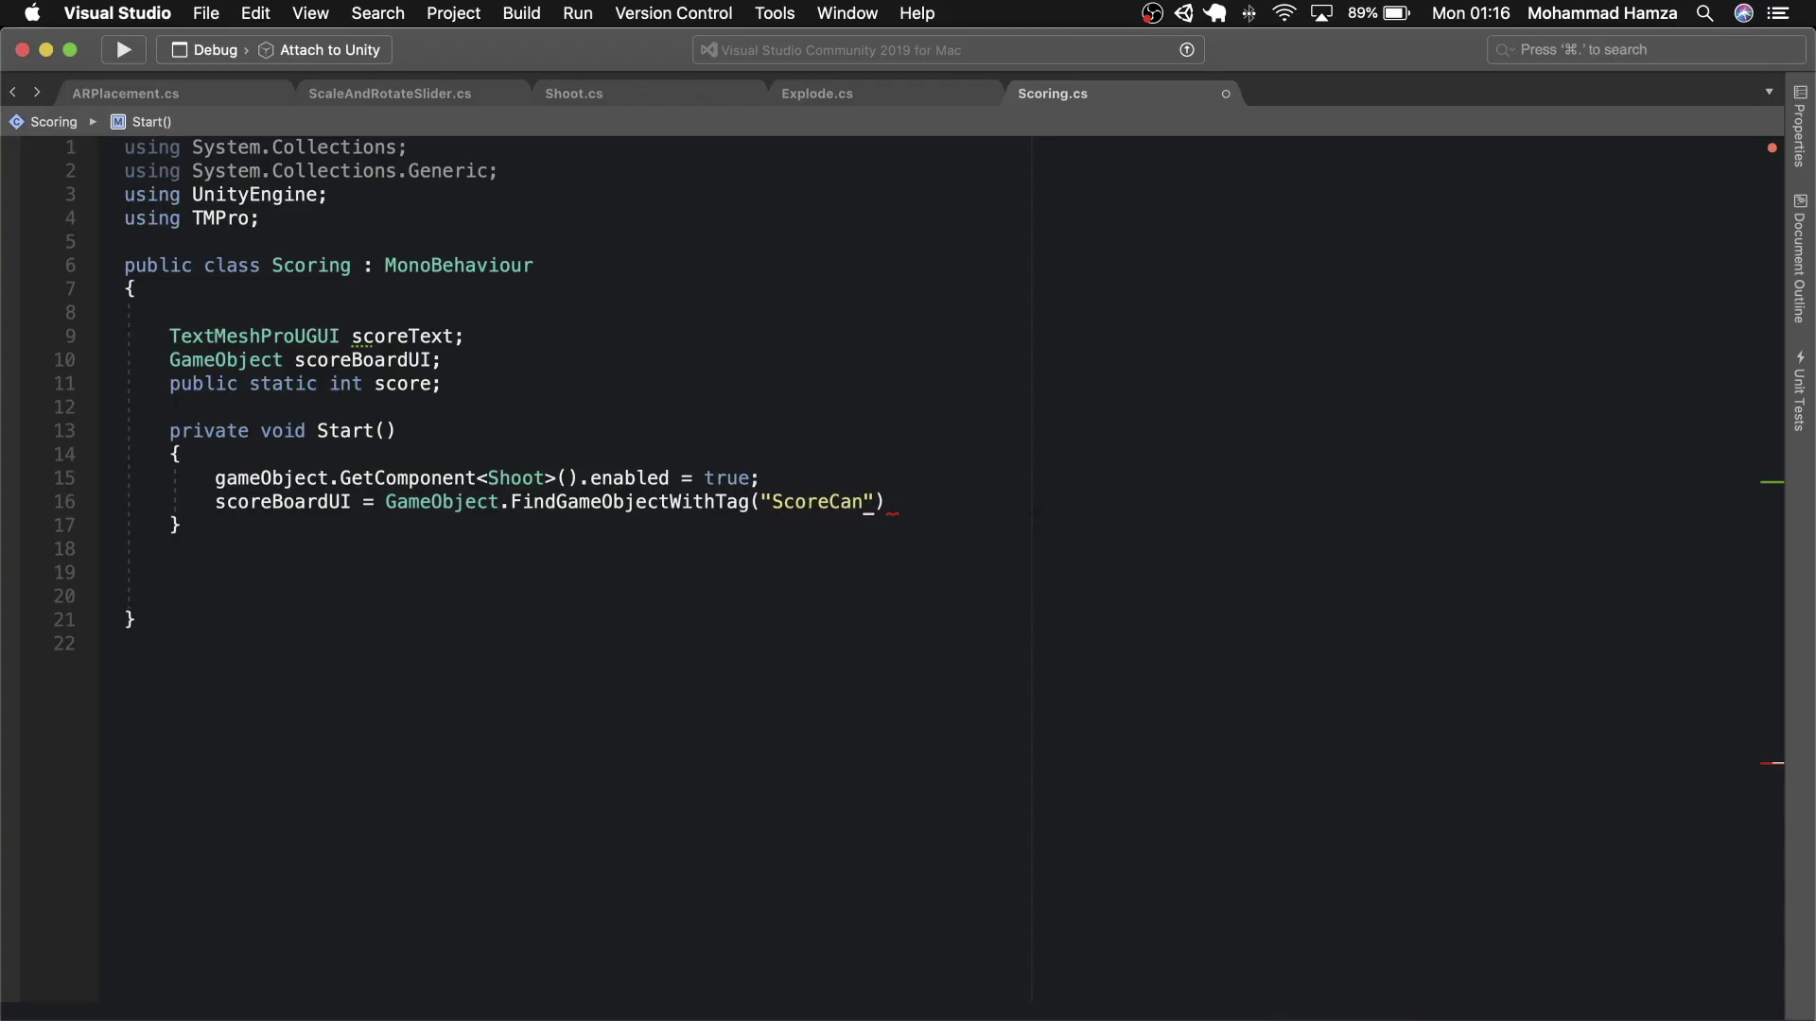
text();)
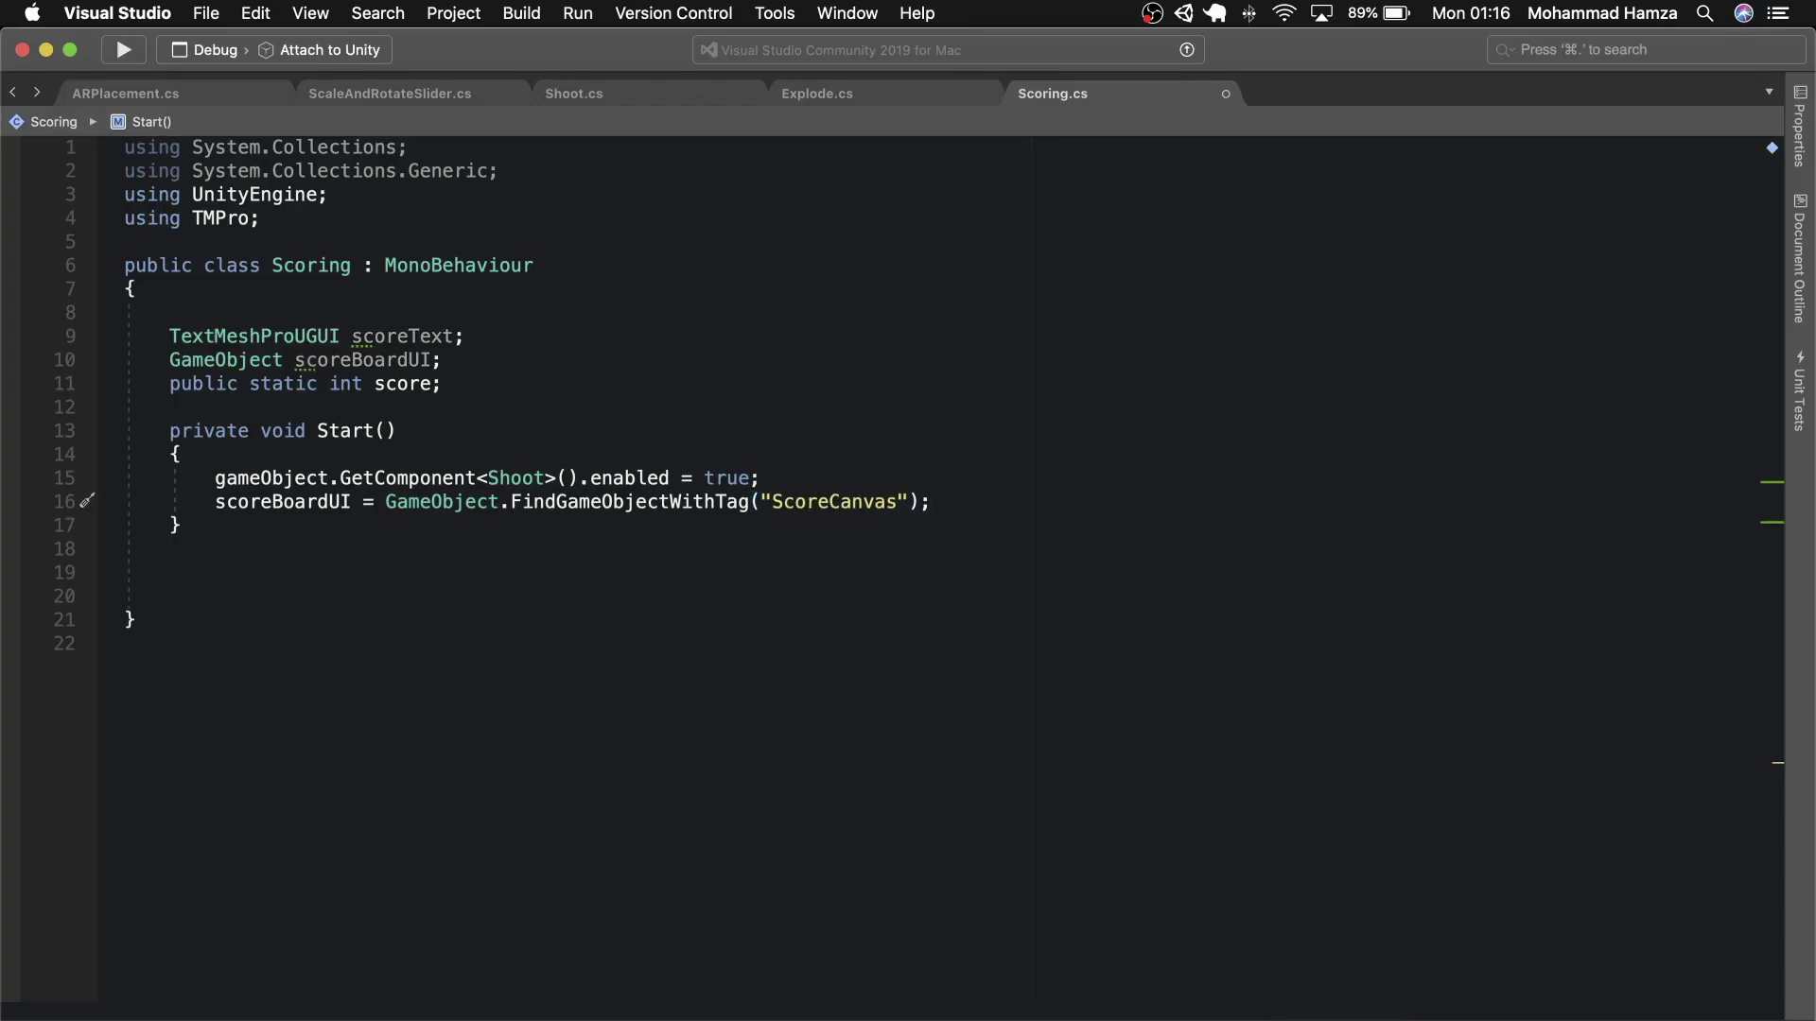
- On a new line in Start, assign scoreText from GameObject.FindGameObjectWithTag with an empty tag string
key(Return)
text(cor)
key(BackSpace)
key(BackSpace)
key(BackSpace)
text(scoreText = )
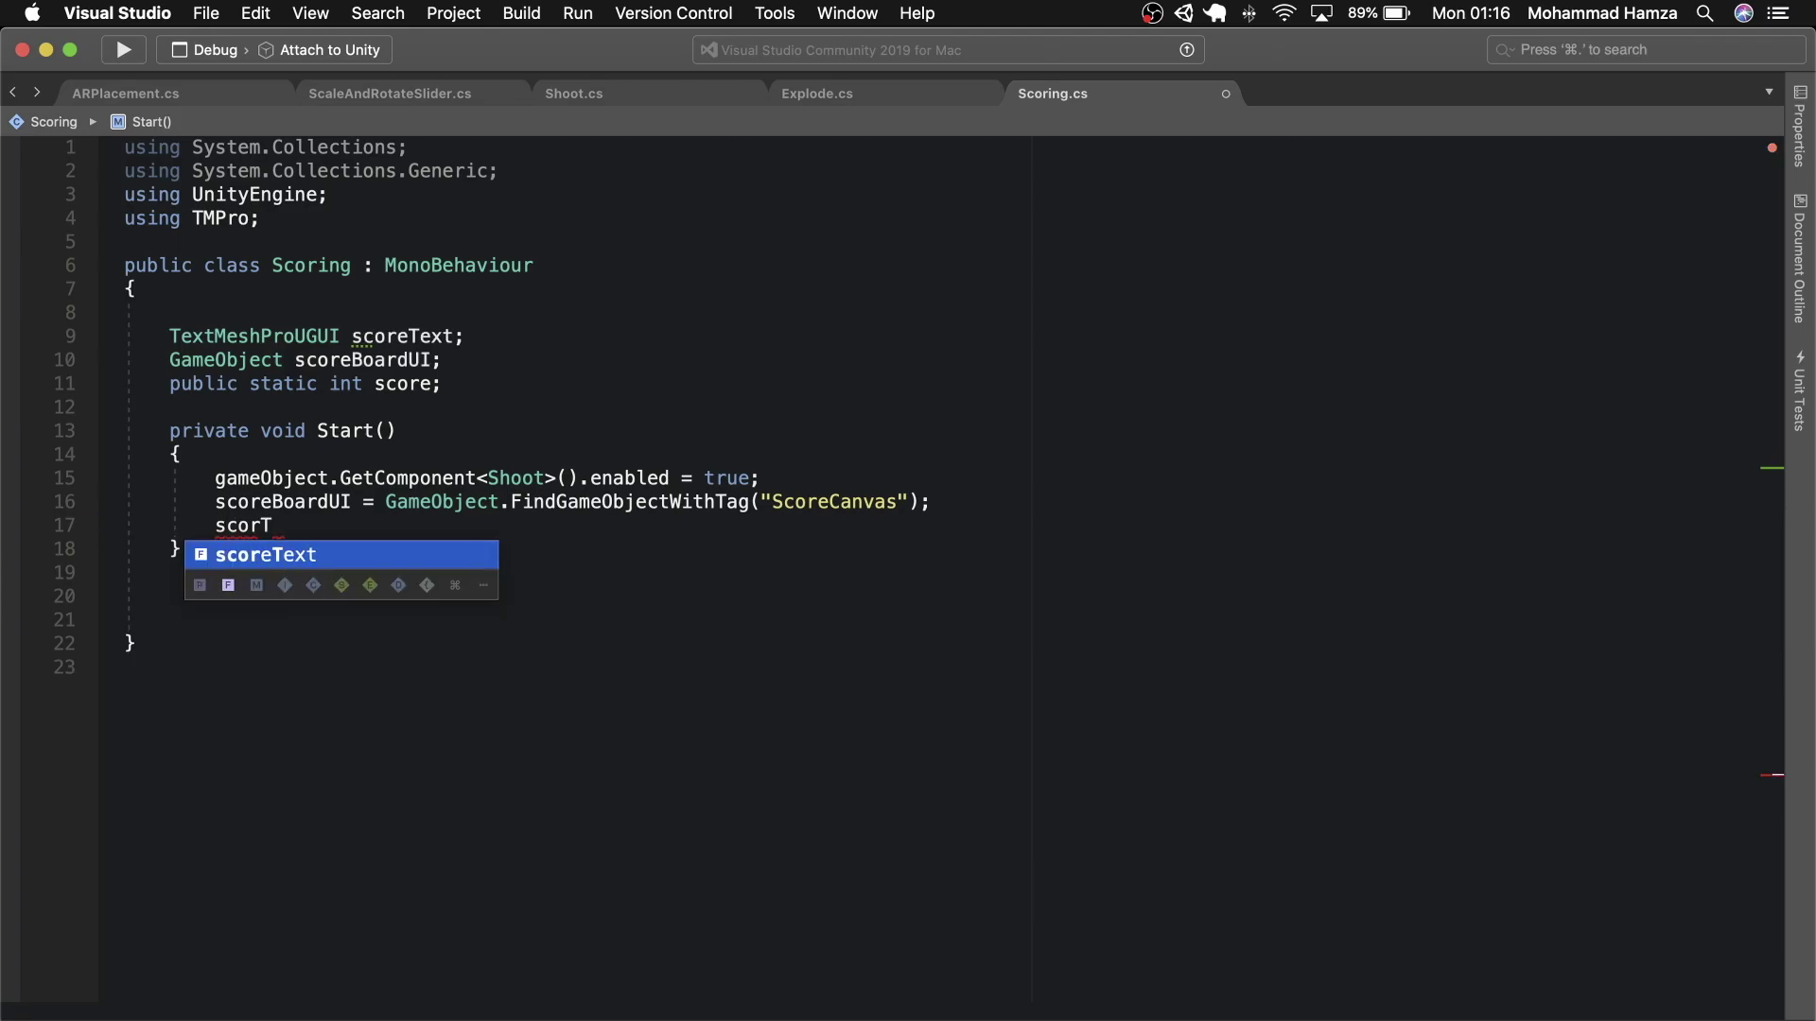
text(GameObject.Fin)
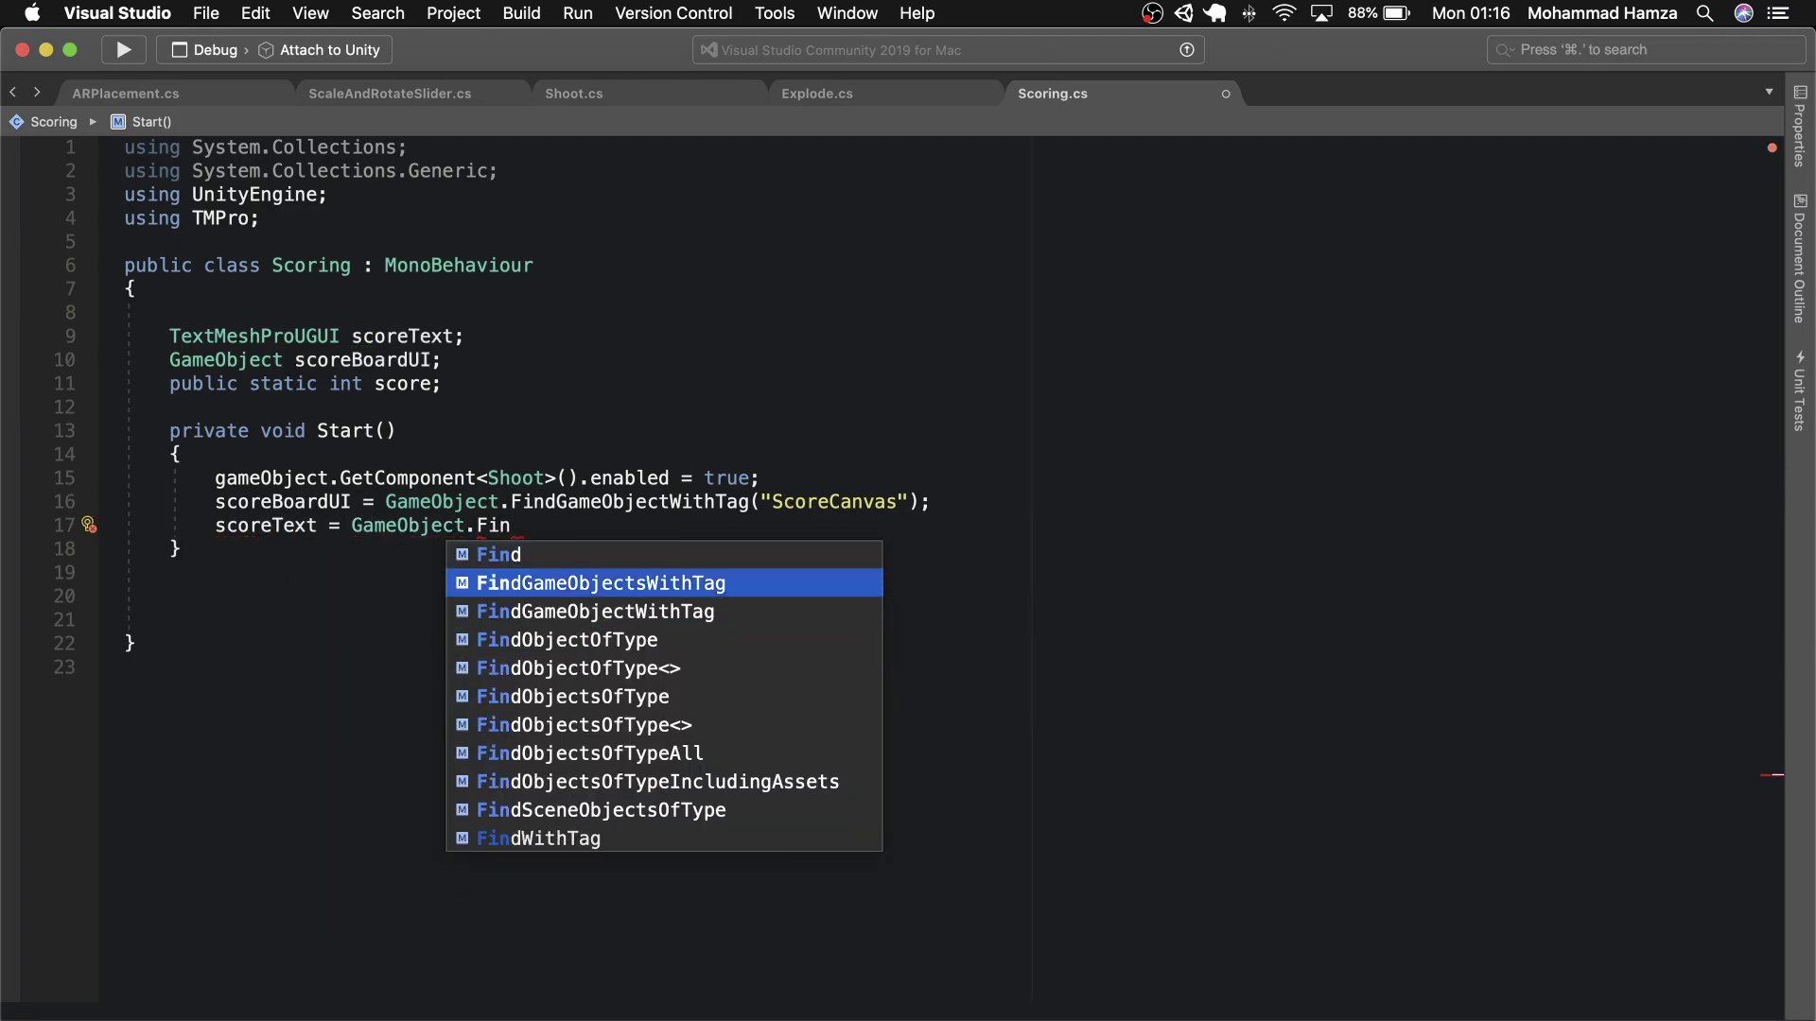
key(Down)
key(Return)
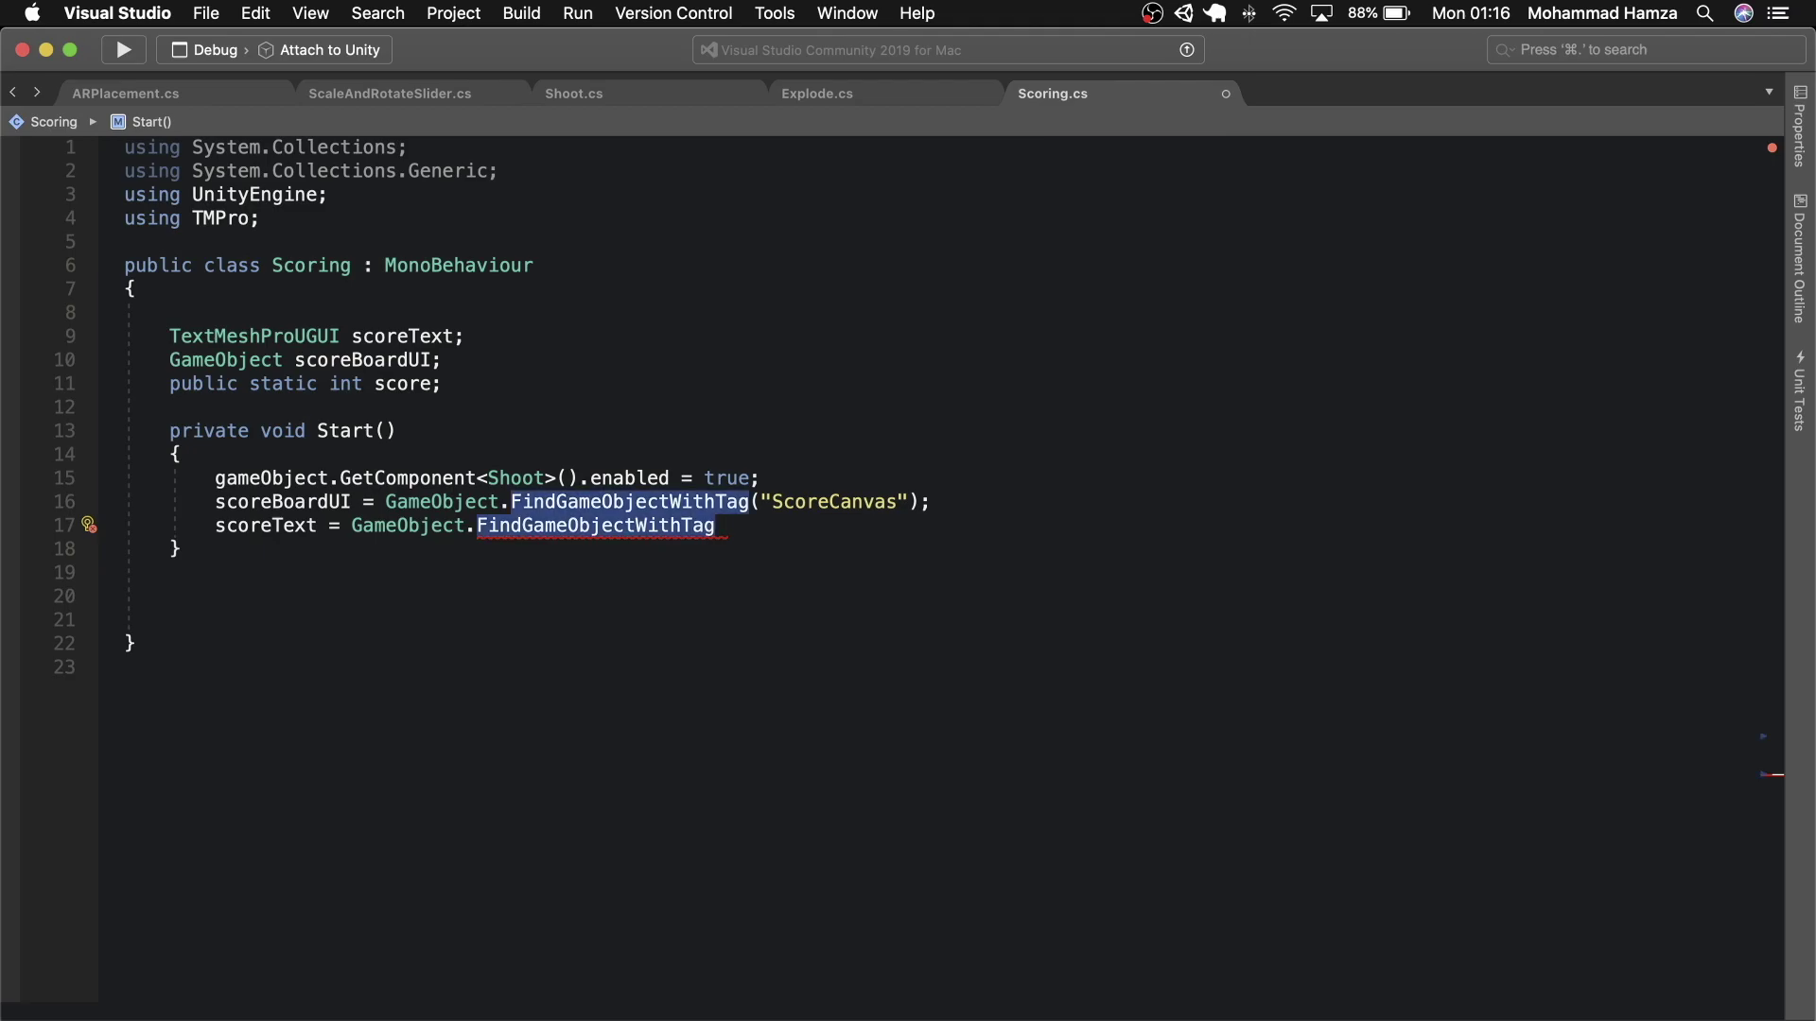
text((")
- Switch to Unity and, from the ScoreBoardText object's tag options, create a new tag named ScoreOnBanner
key(super+Tab)
click(179, 363)
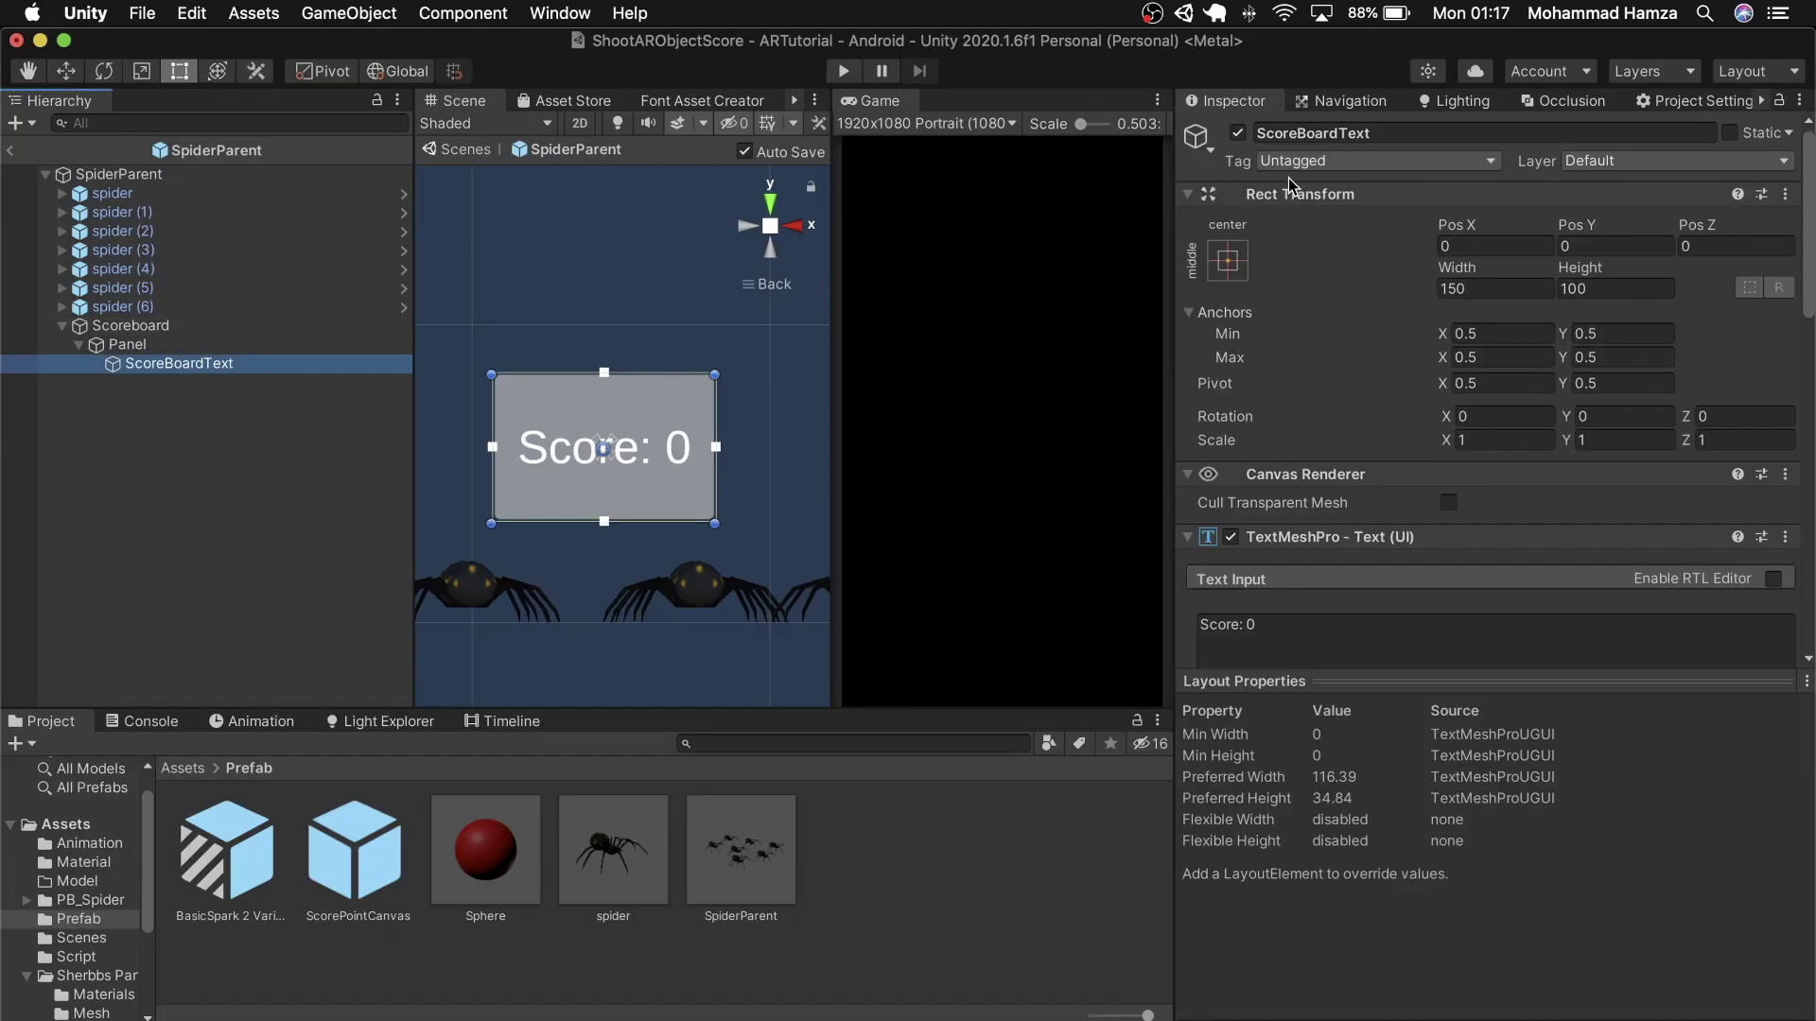
click(1288, 163)
click(1398, 344)
click(1750, 269)
text(ScoreOnBanner)
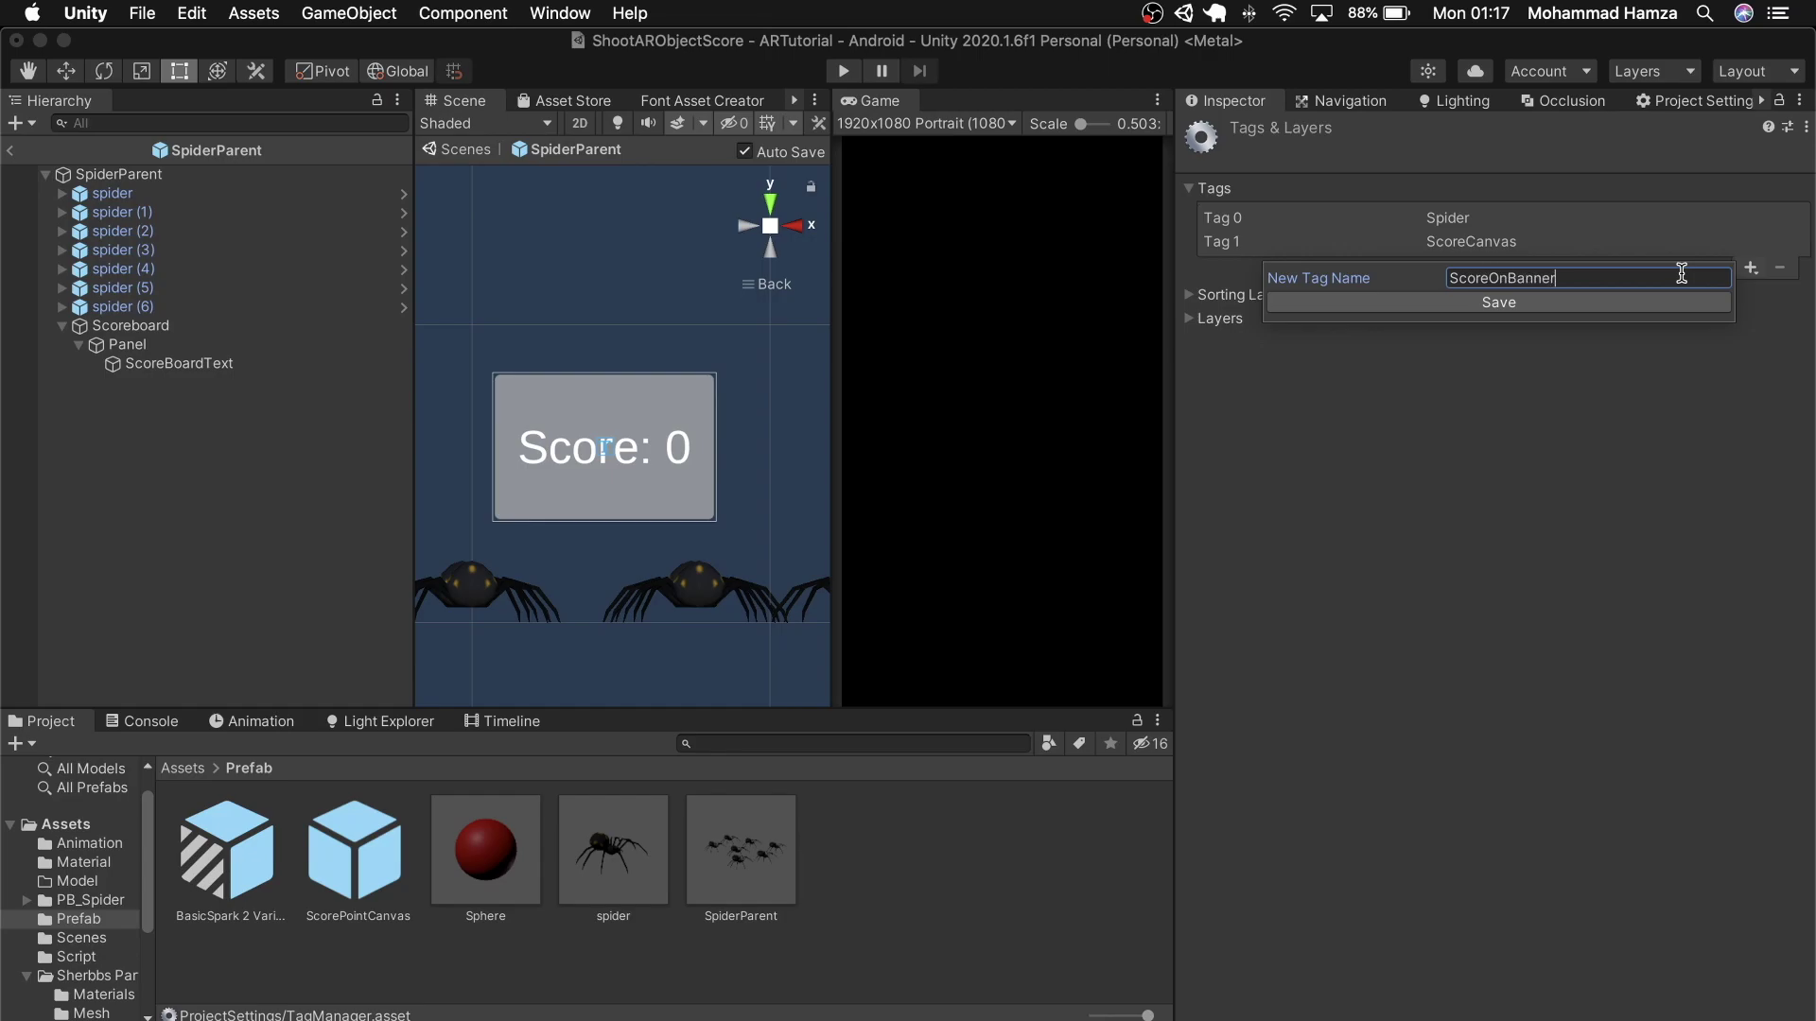
click(1617, 303)
- Return to Visual Studio and complete the scoreText lookup with the tag "ScoreOnBanner" and .GetComponent<TextMeshProUGUI>();
key(super+Tab)
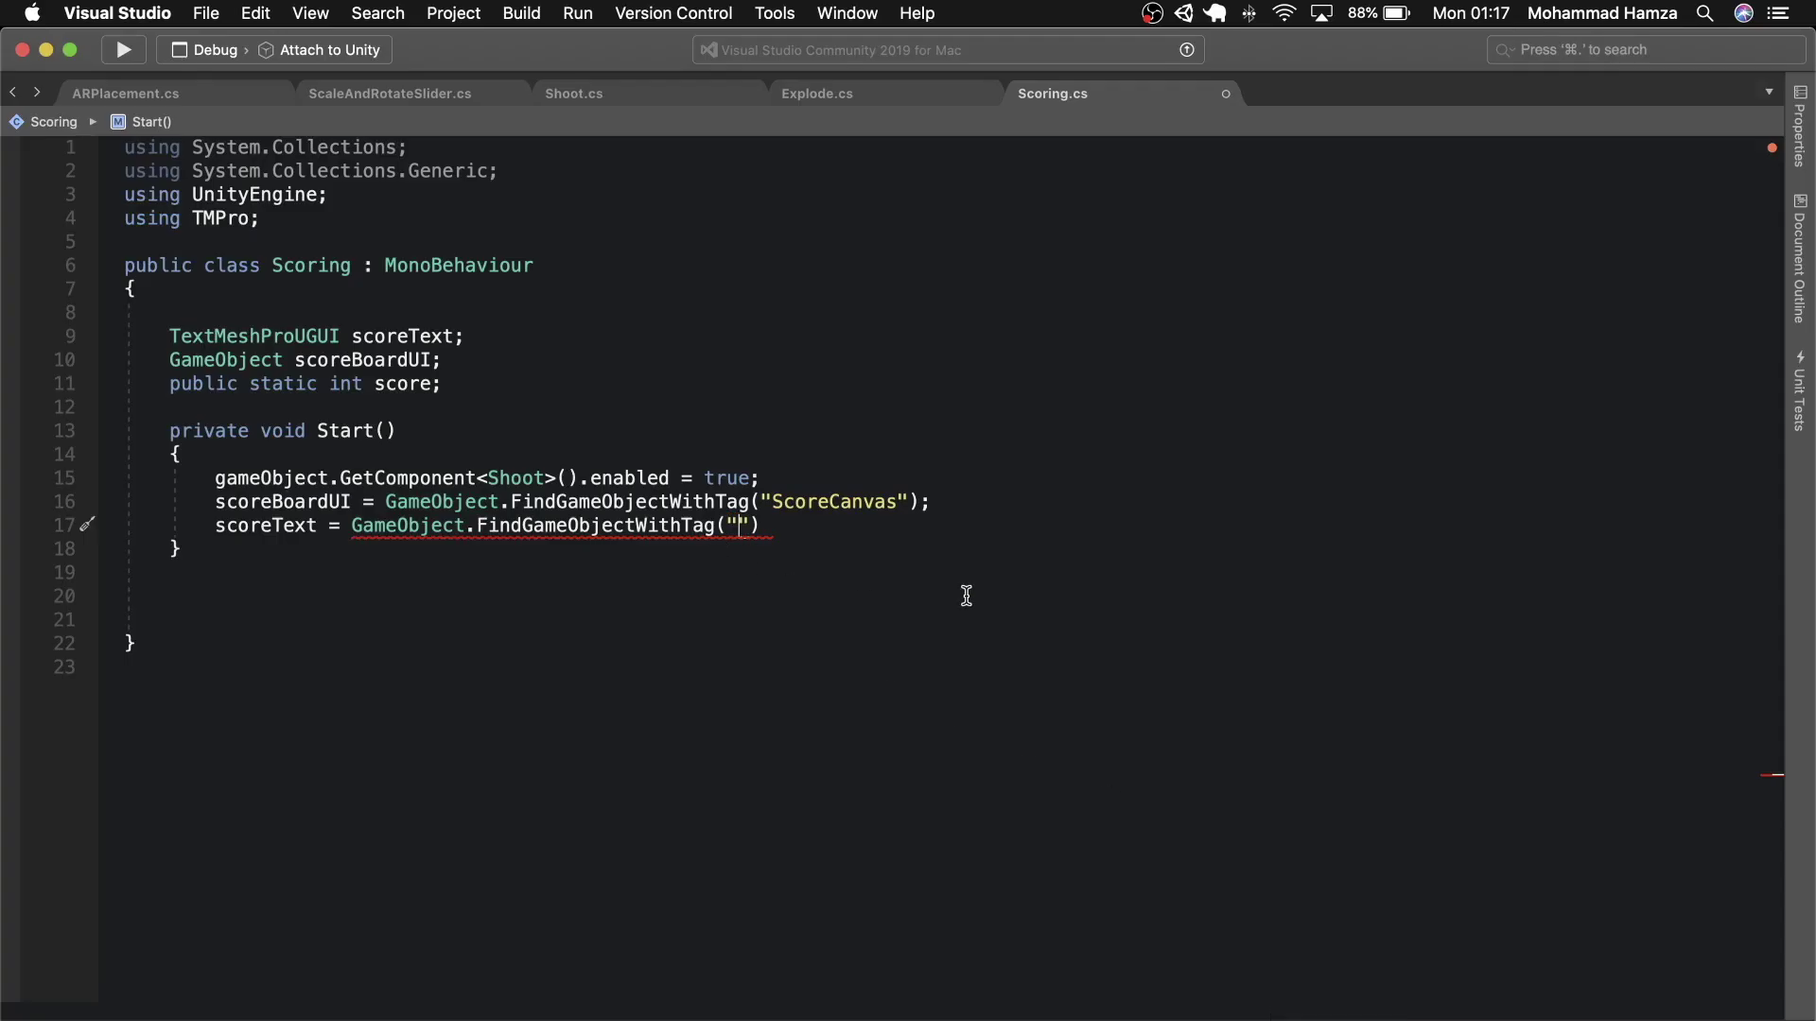
text(ScoreOnBanner)
key(Right)
key(Right)
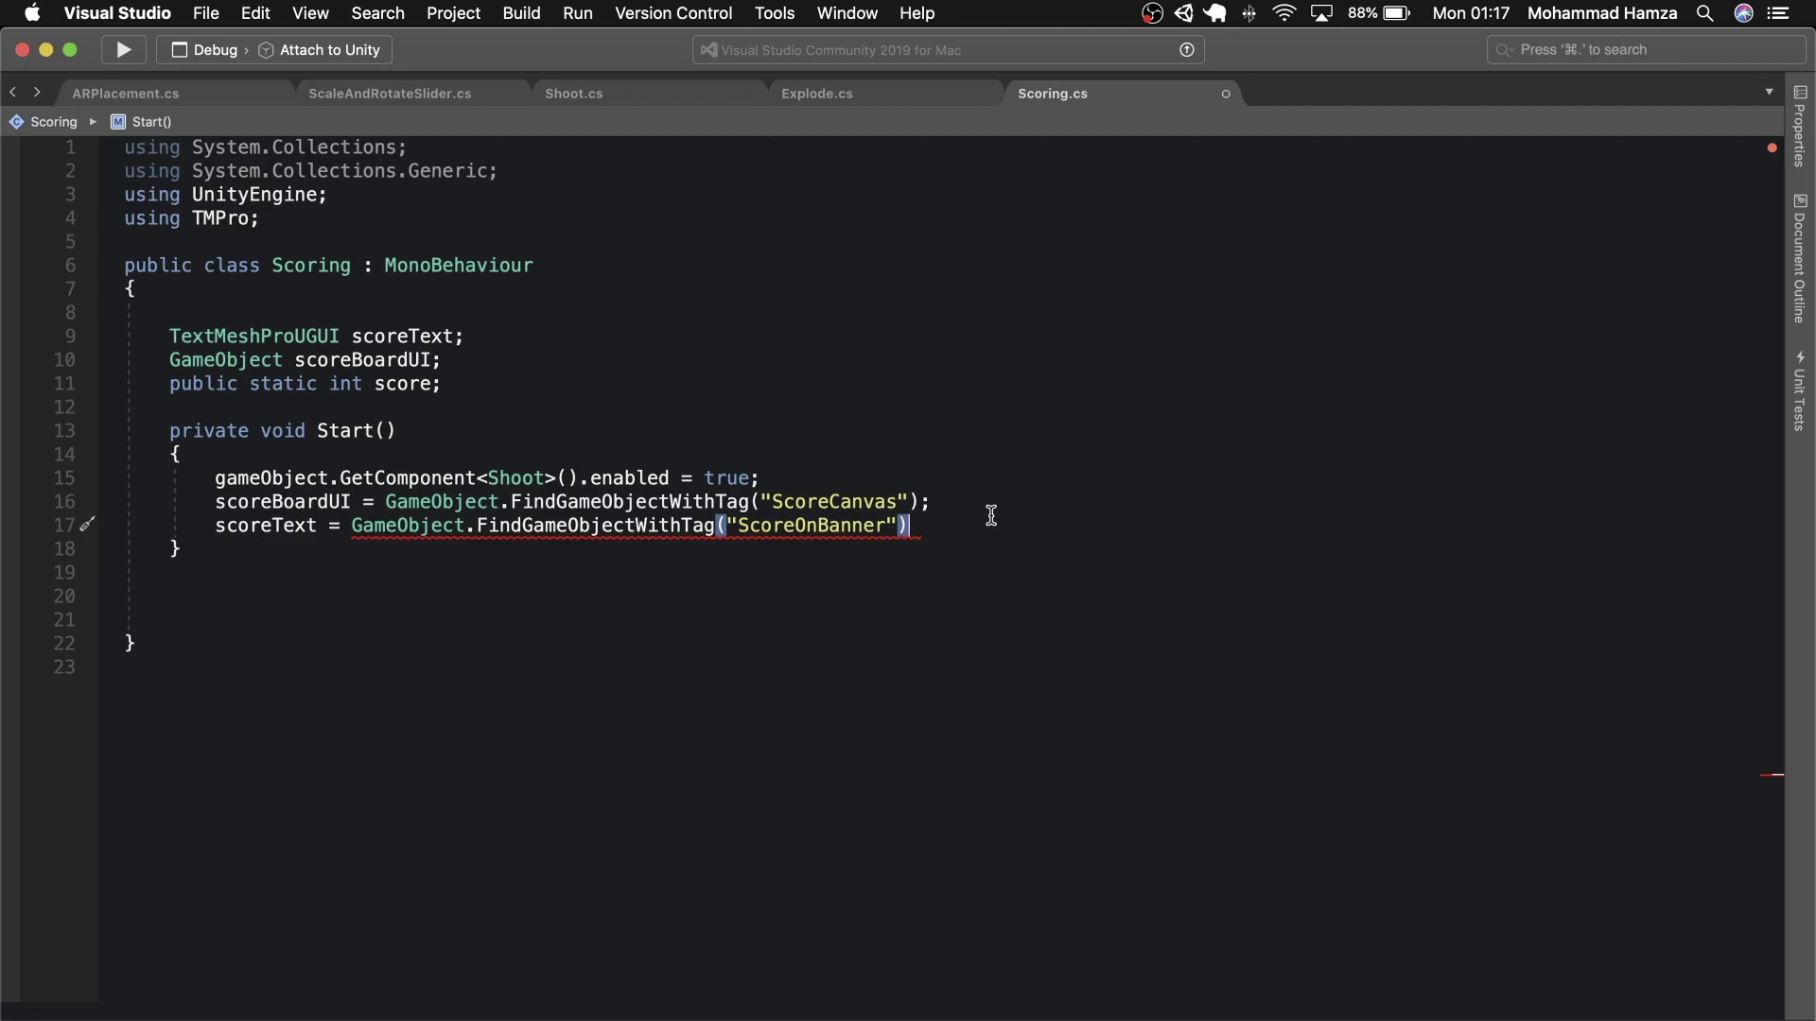
text(.Get)
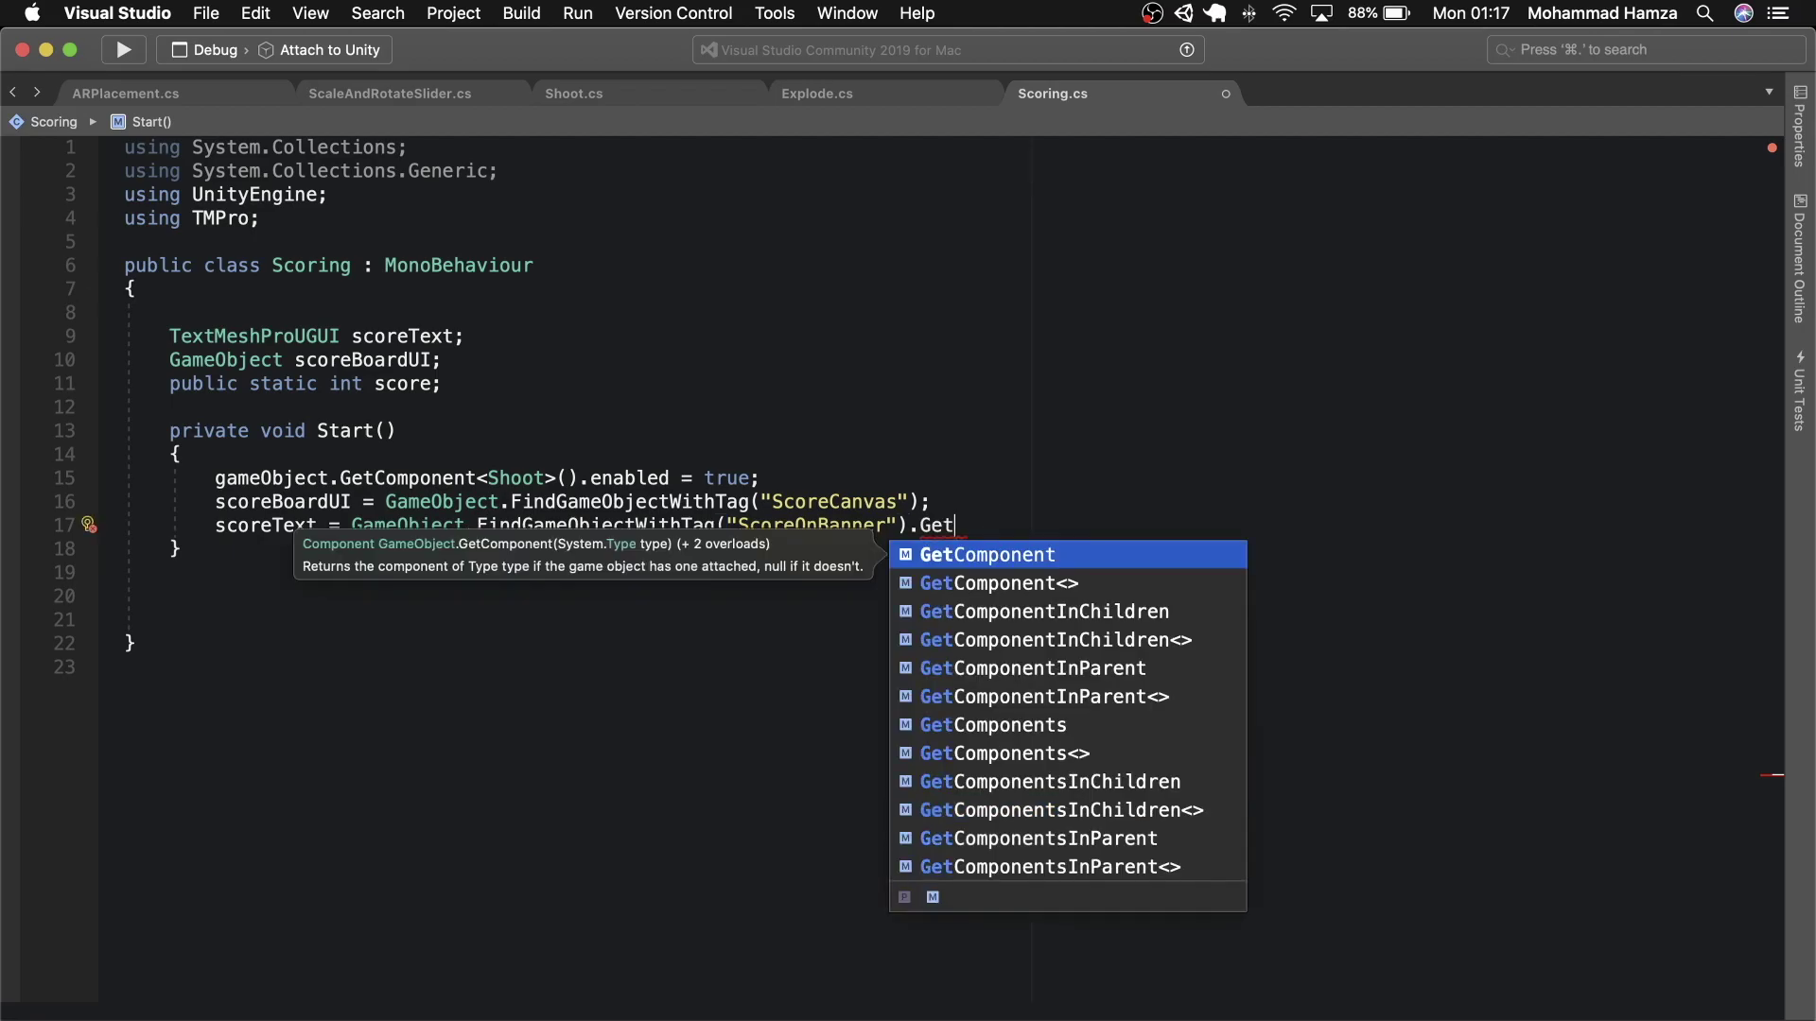
key(Return)
text(<Tex)
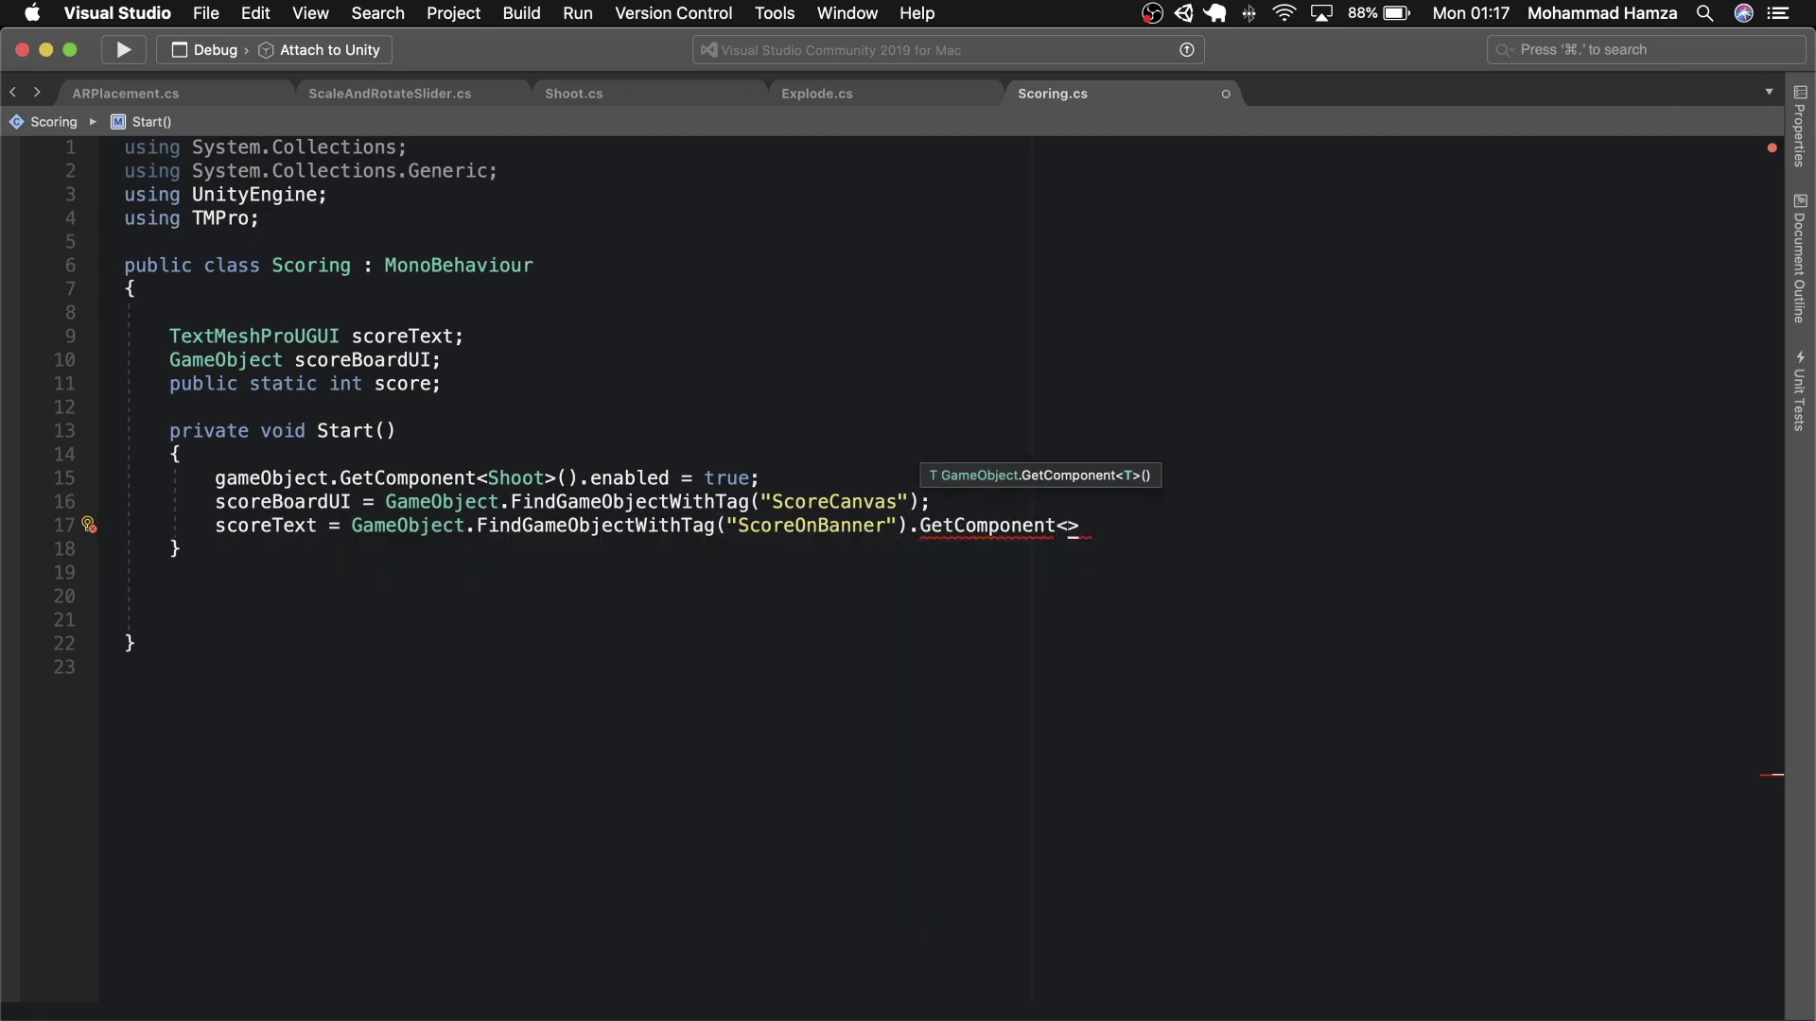
text(tMesh)
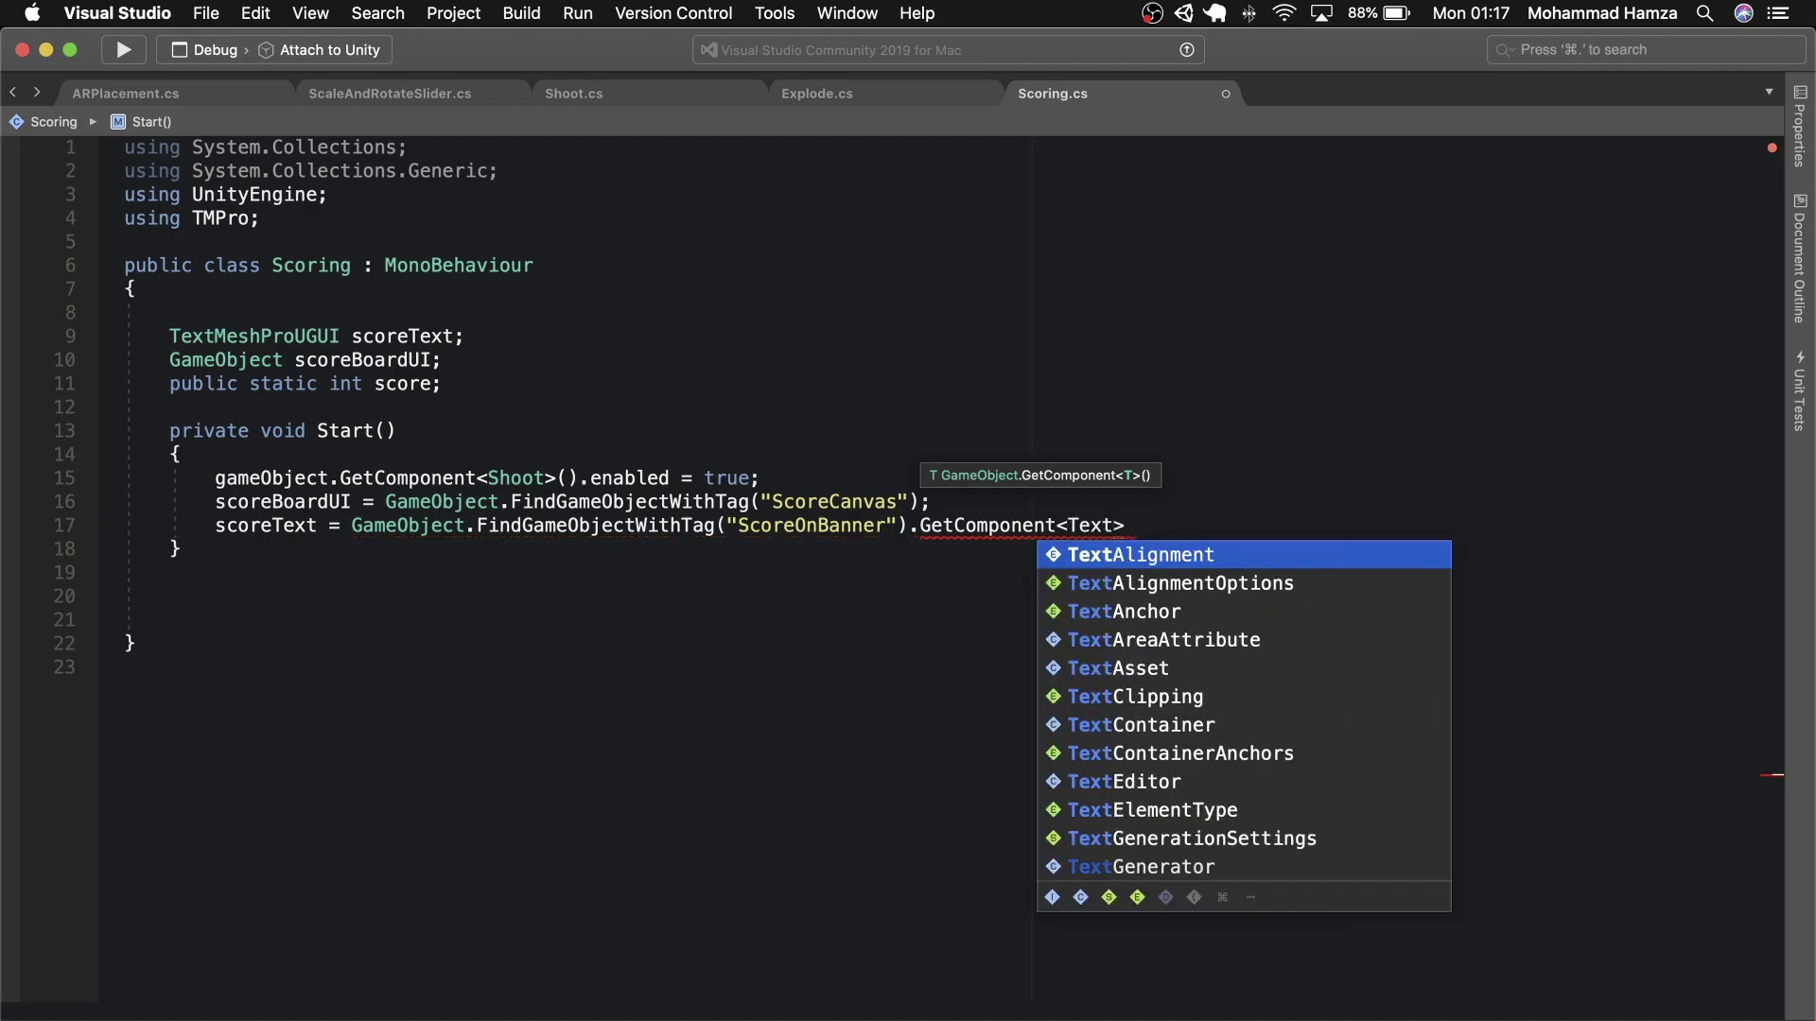
key(Return)
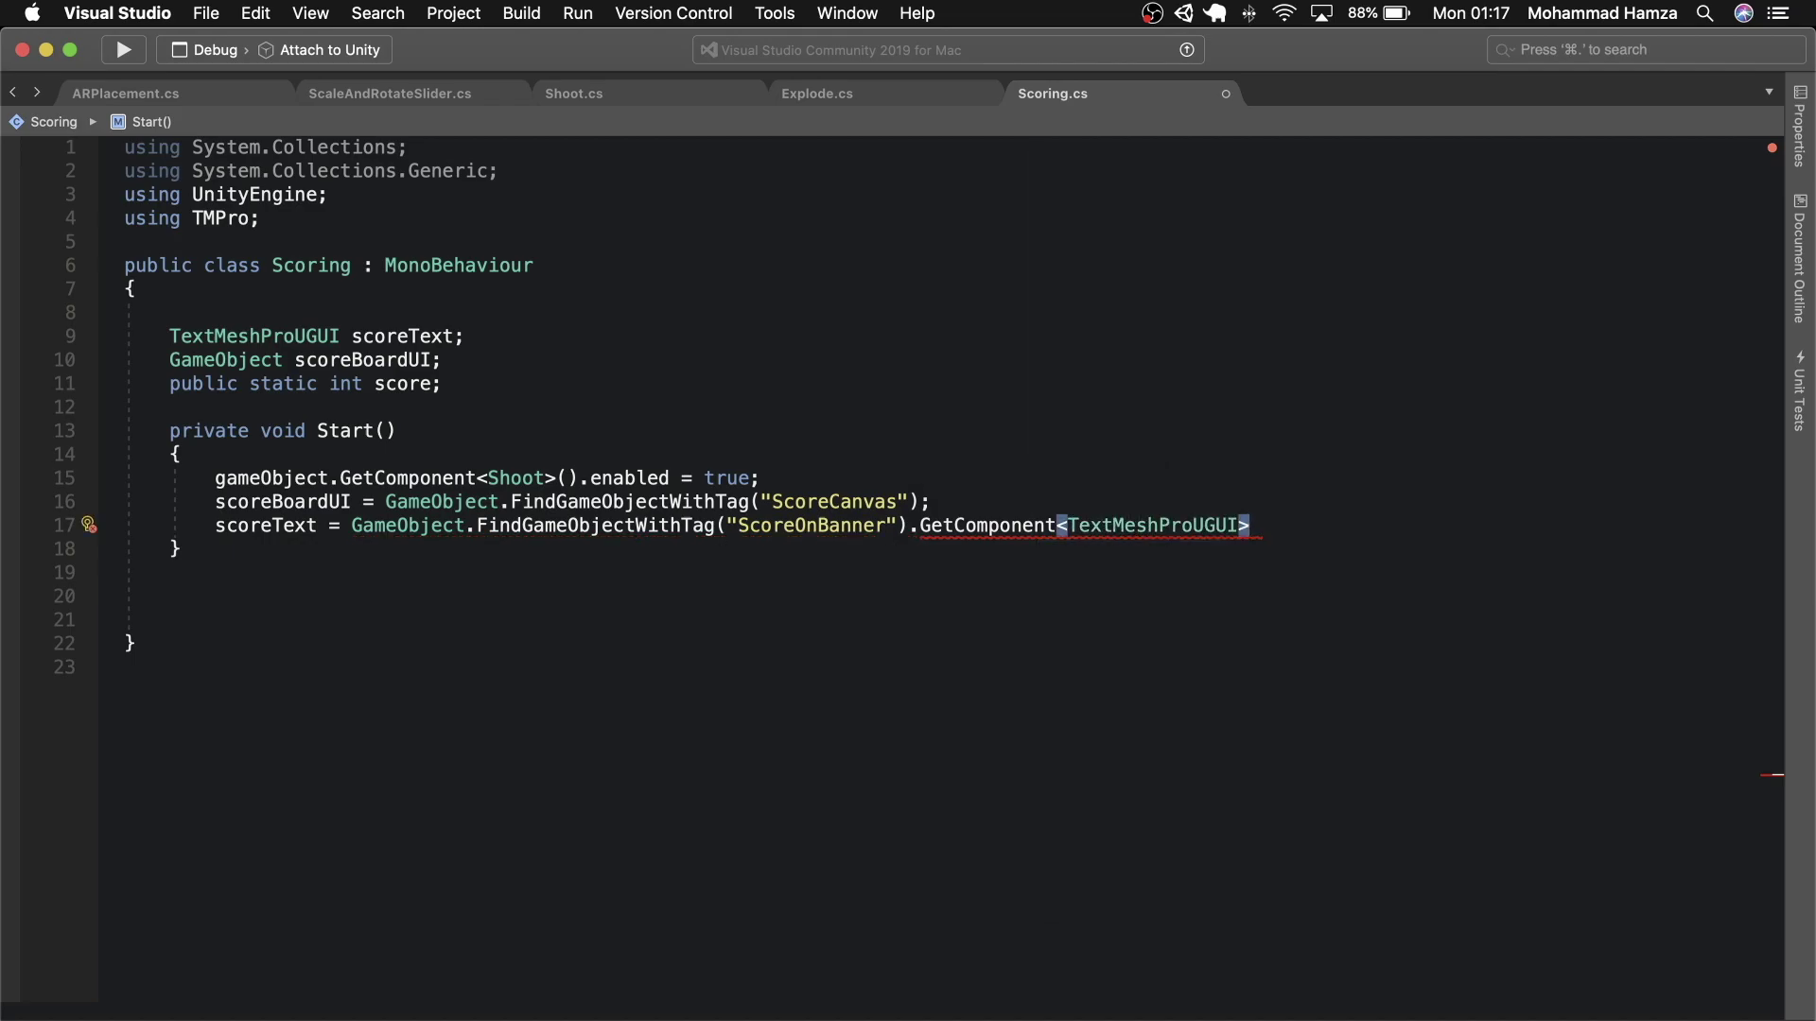
text(();)
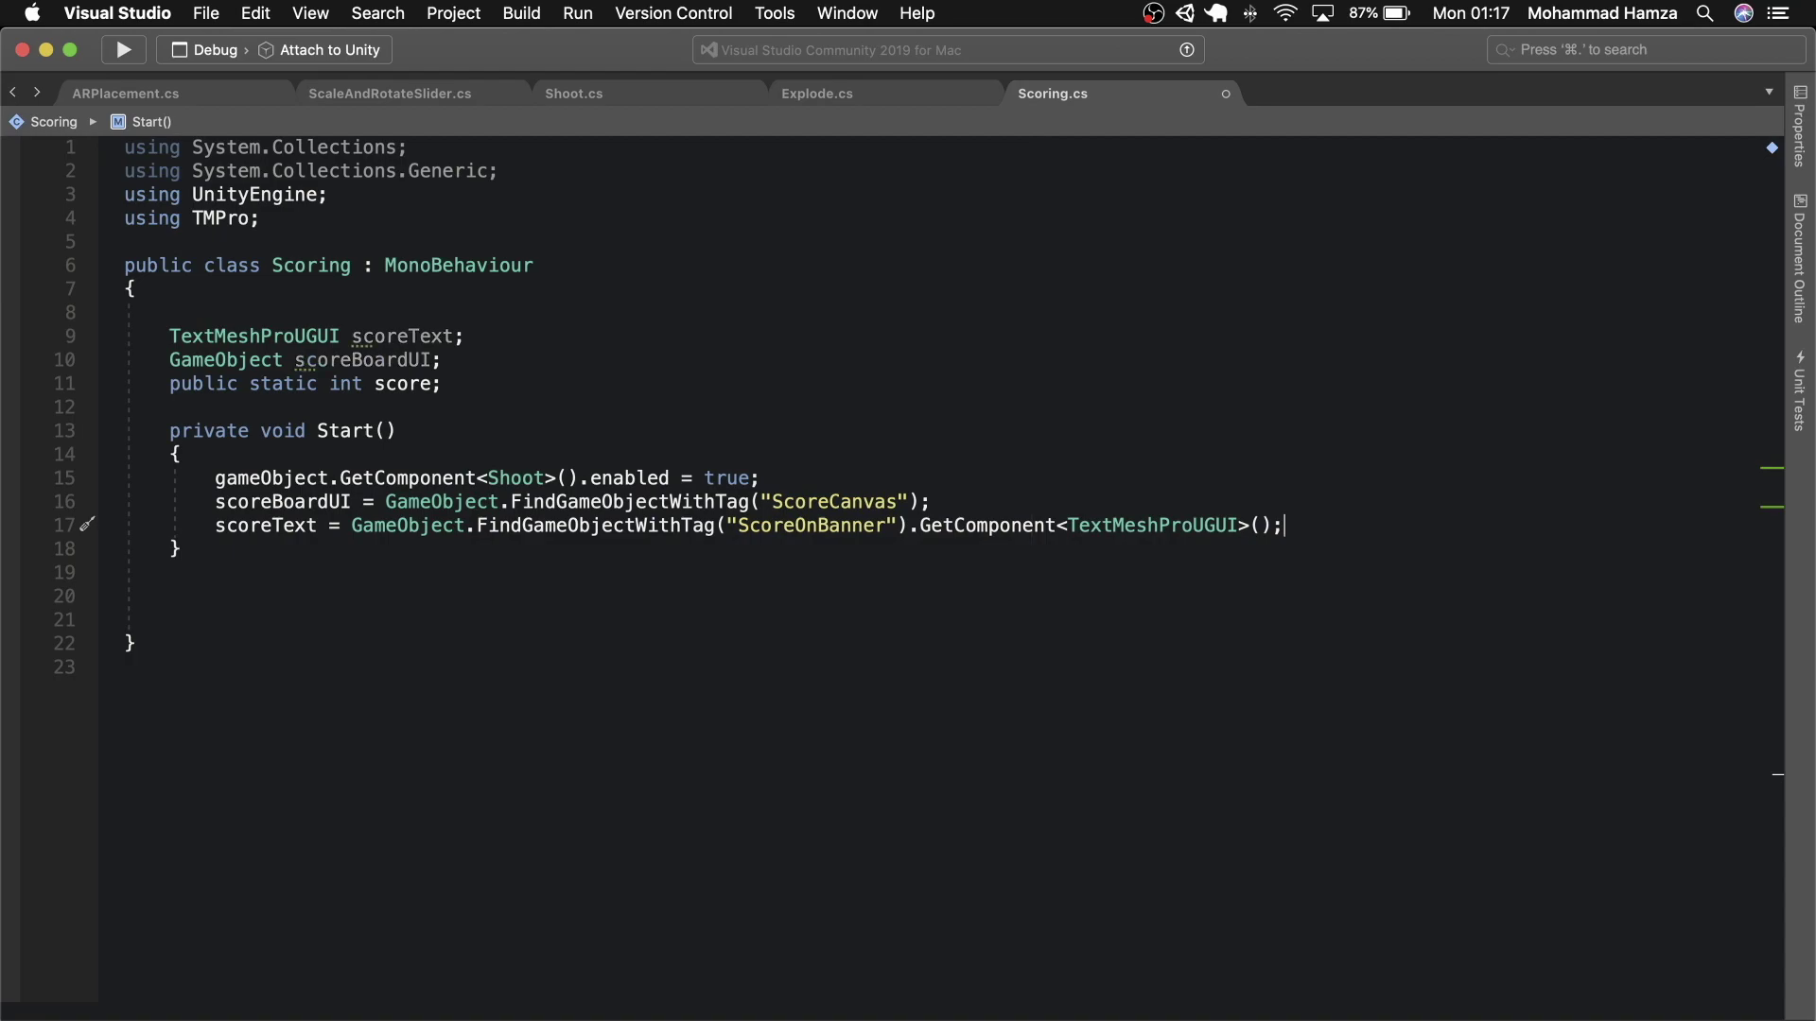
- Add a private void Update() method below Start in the Scoring class
key(Down)
key(Down)
key(Down)
text(Up)
key(Return)
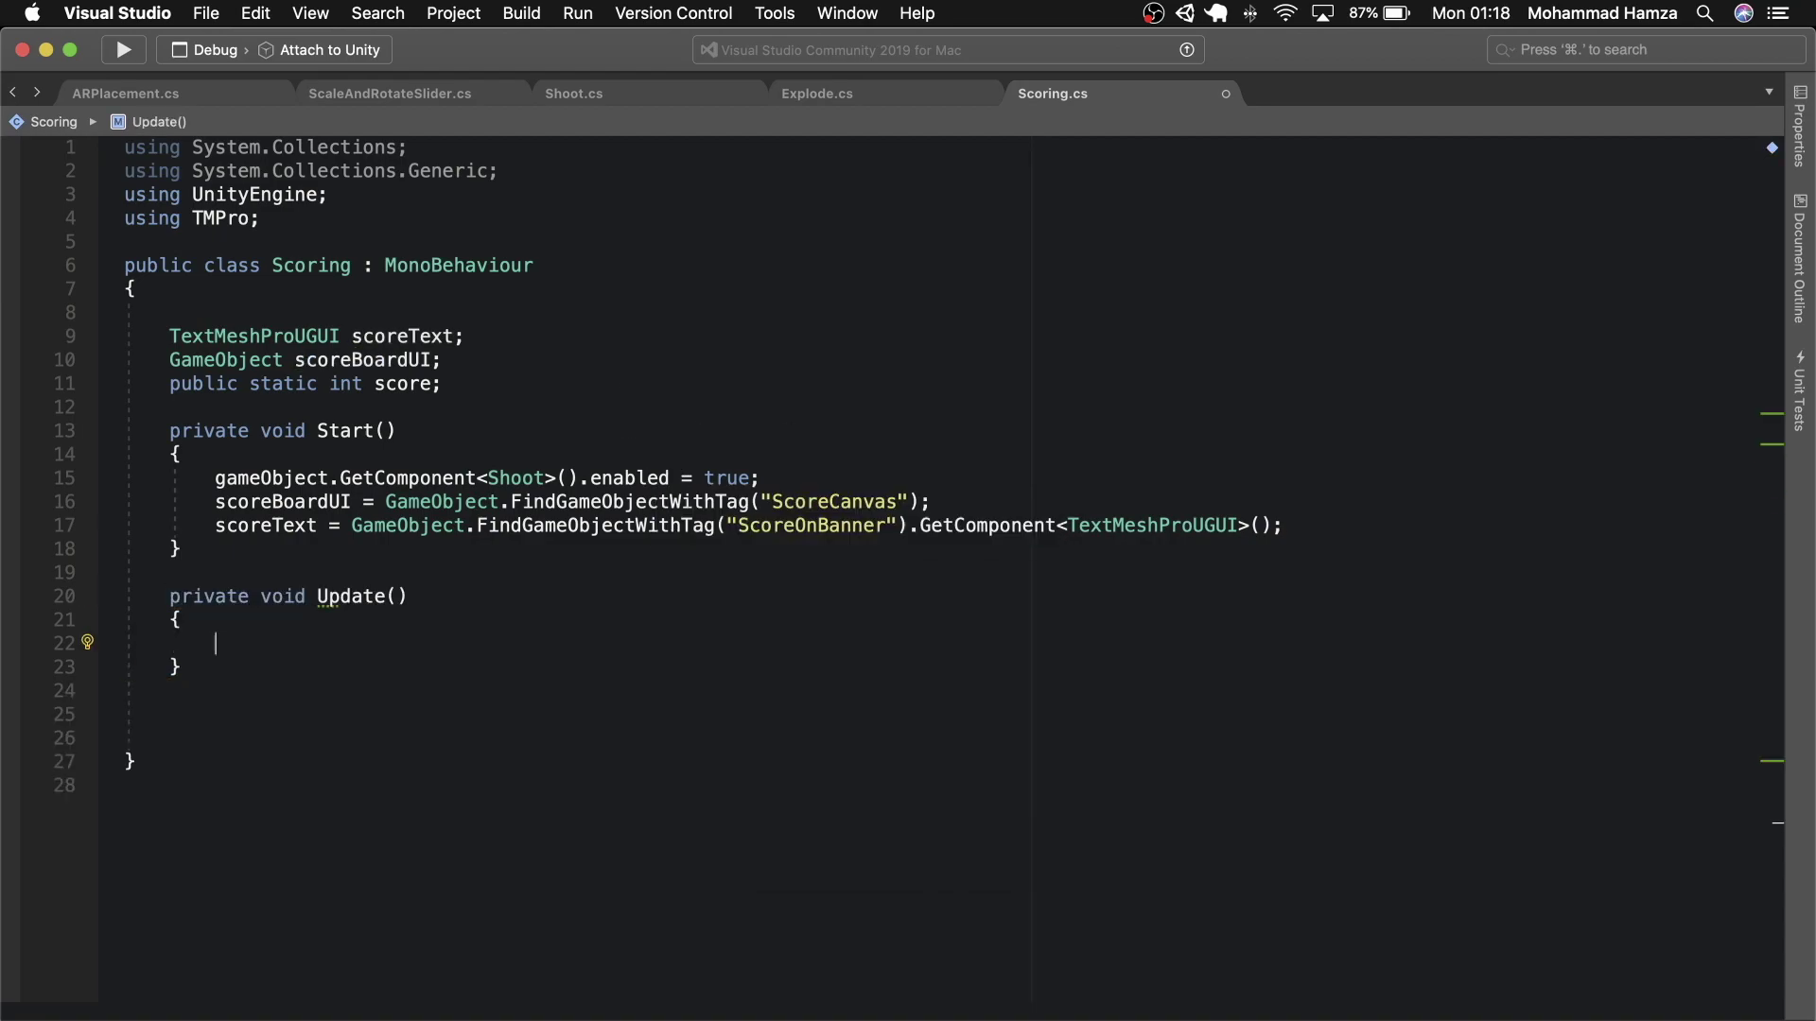
- Inside Update, set scoreText.text to "Score: " + score.ToString();
text(scoreText)
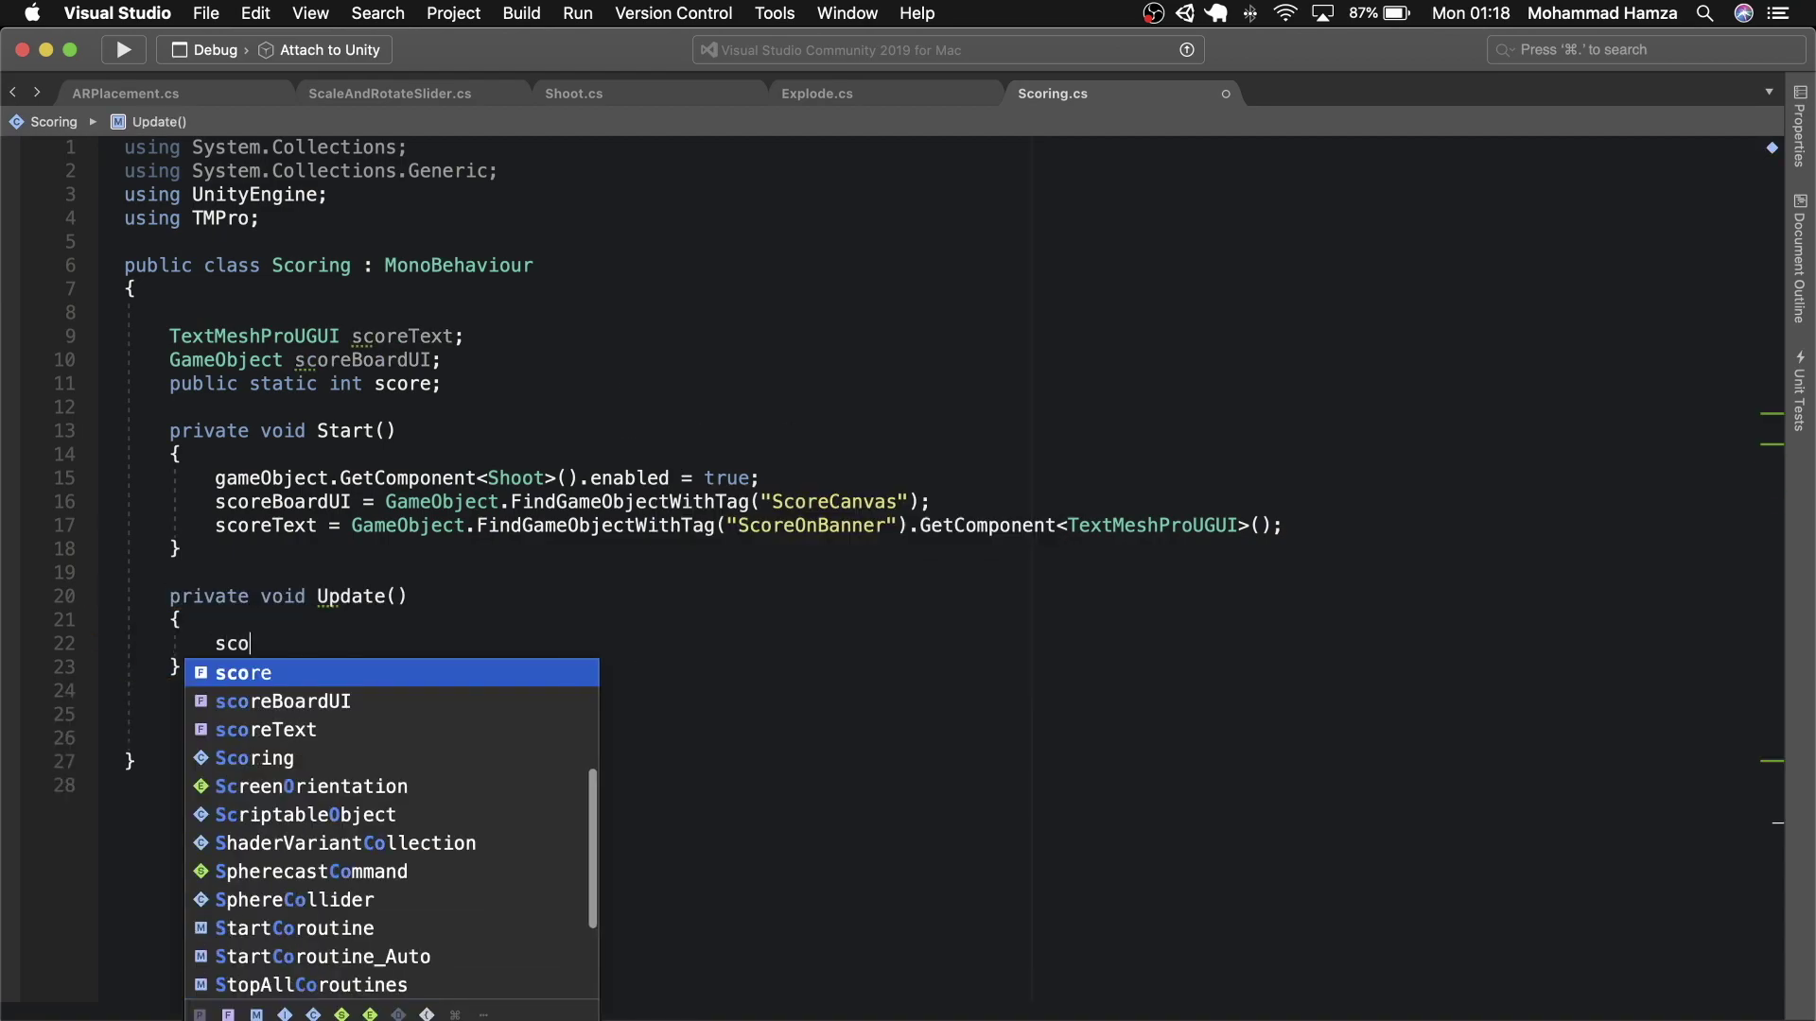
key(Down)
key(Down)
key(Return)
text(.text)
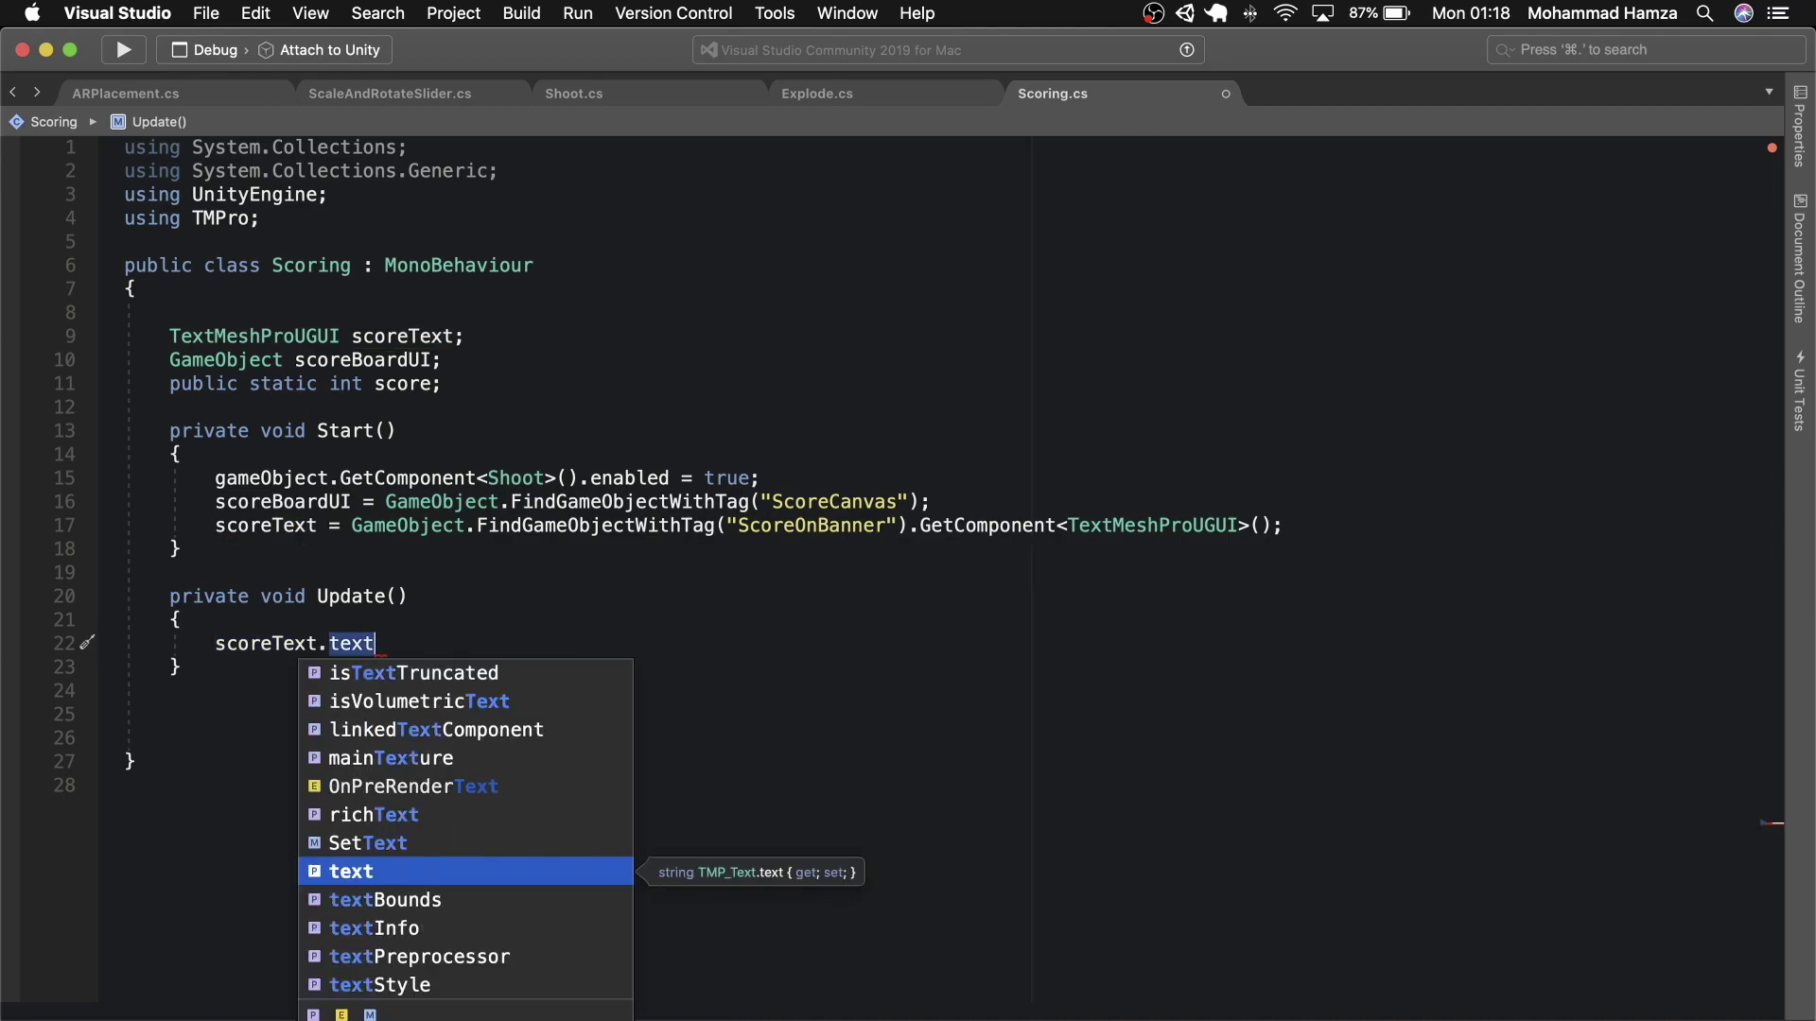
text( = "Score: " +)
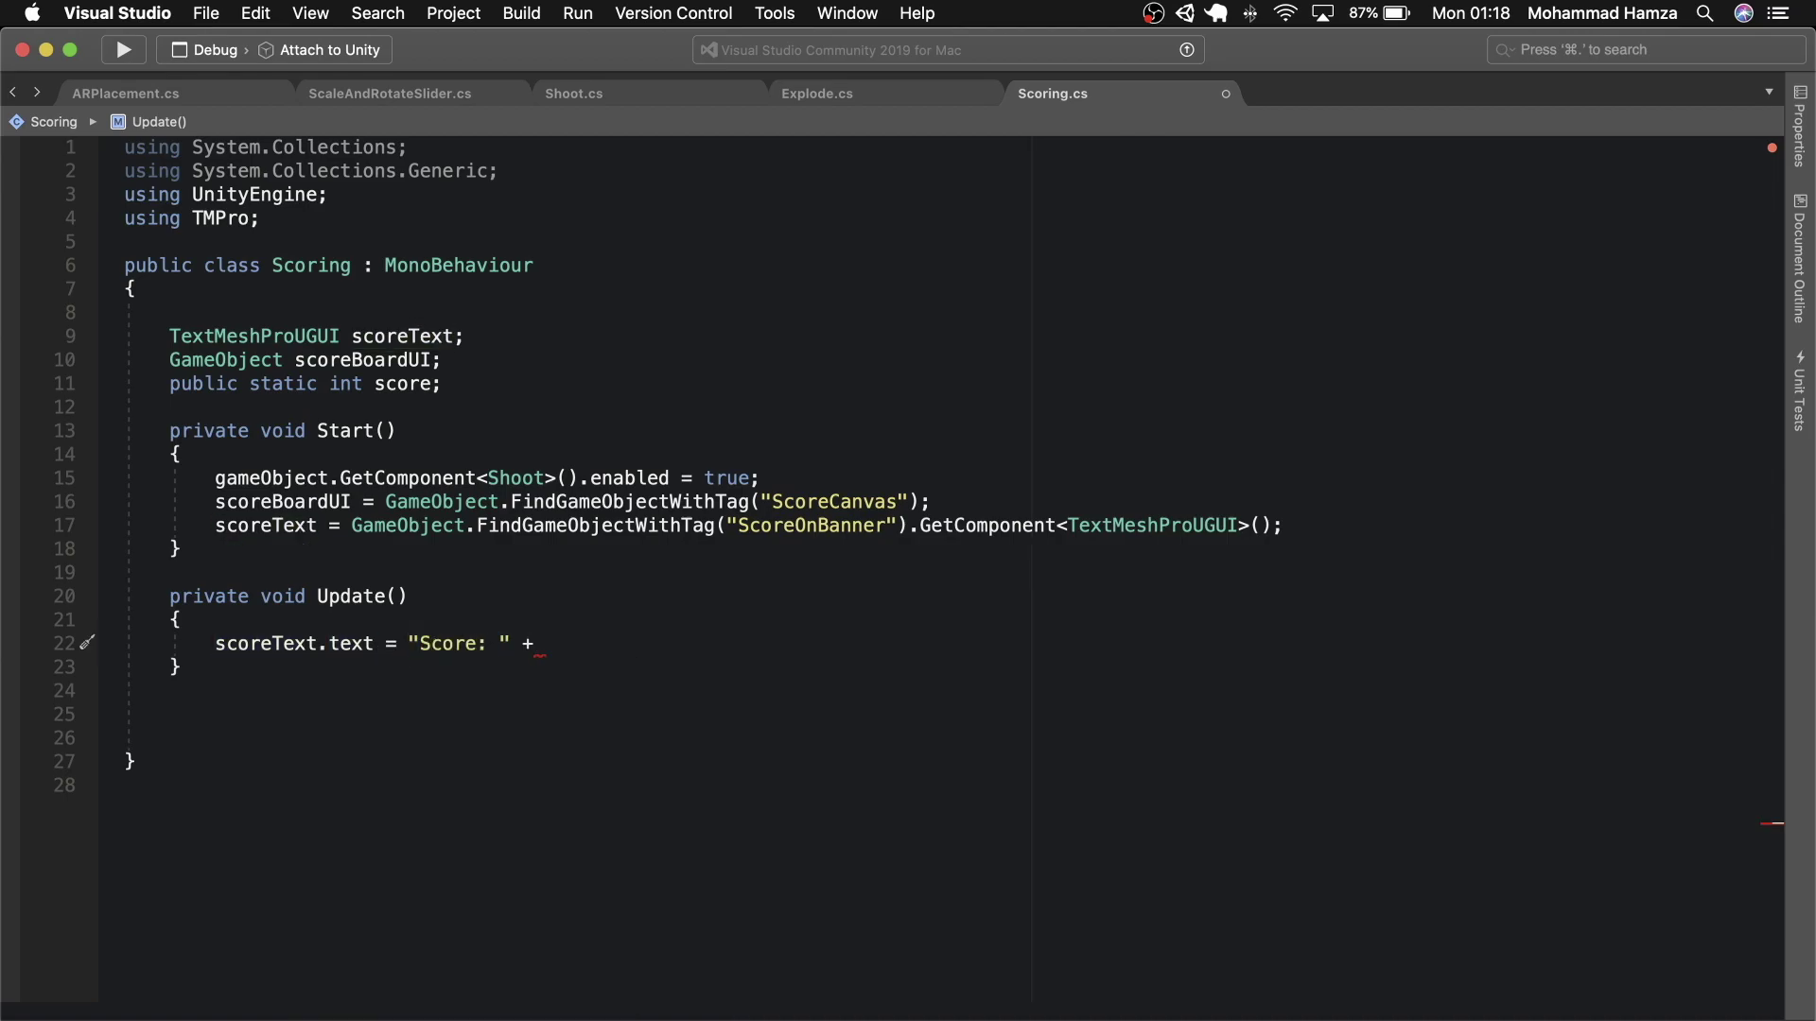
text( score.ToString())
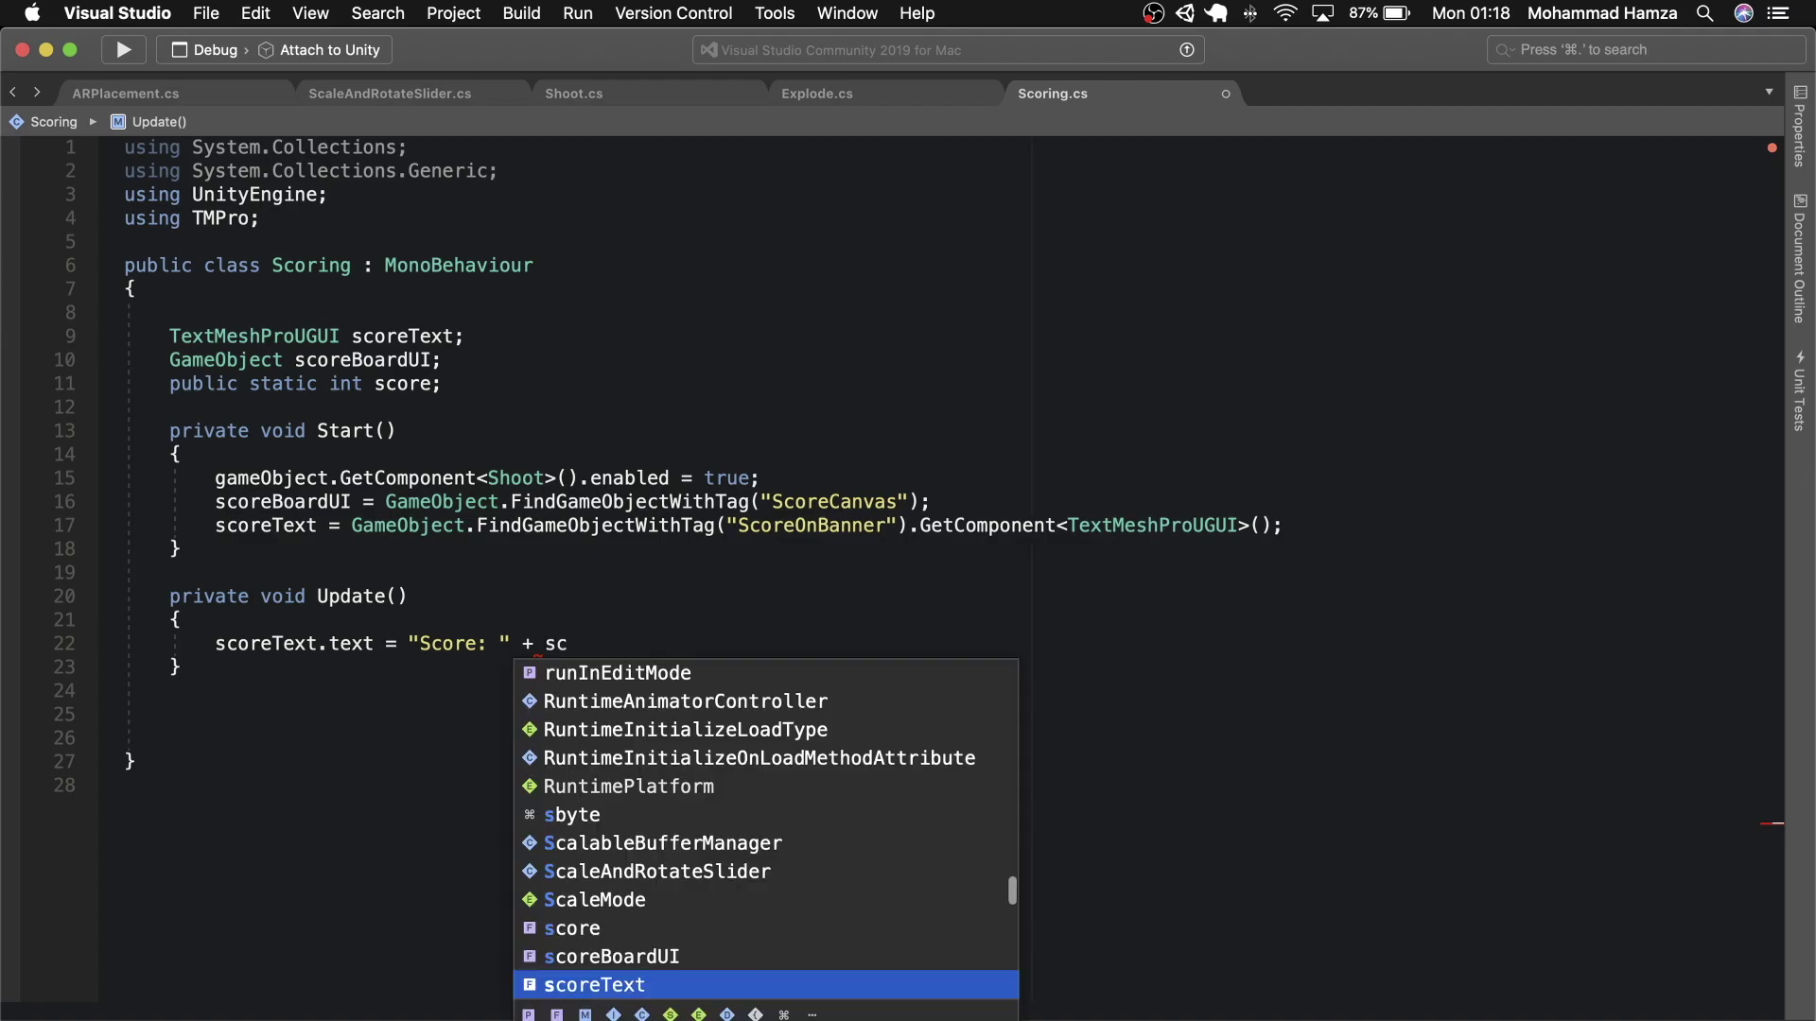
text(;)
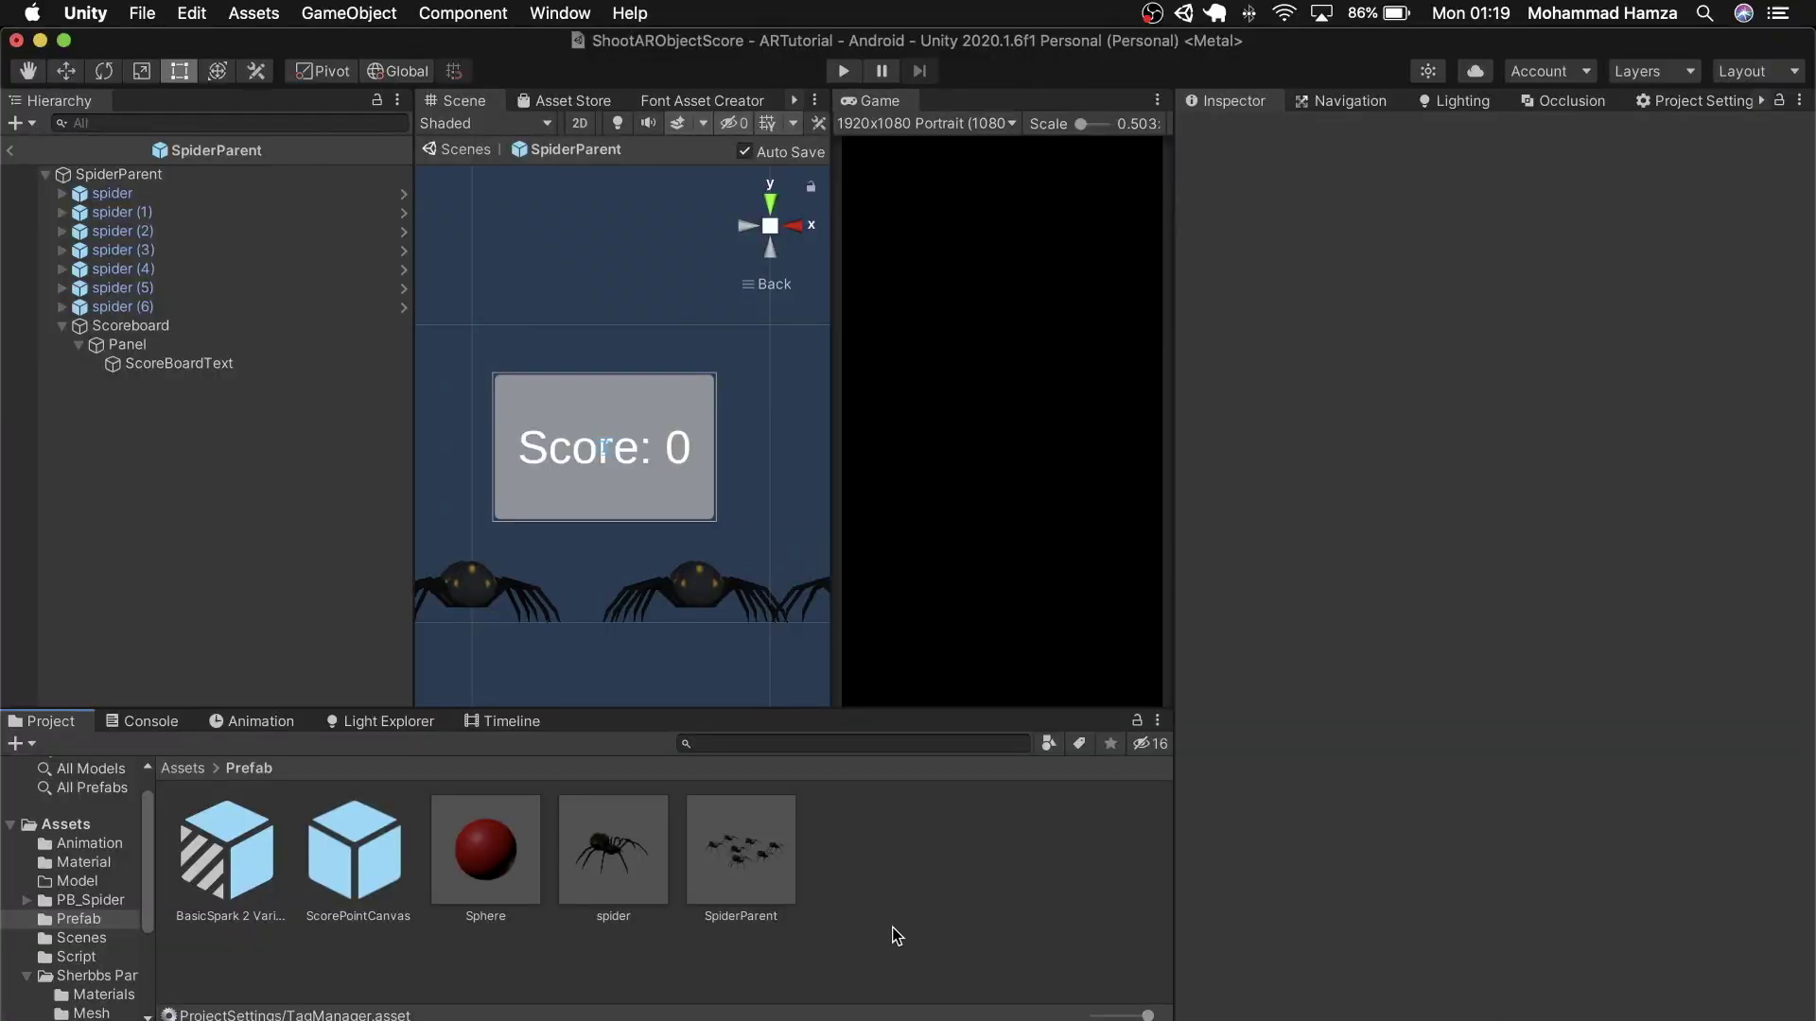
- In Unity, exit the SpiderParent prefab, inspect the ShootScript object, and open the Explode script from the Sphere prefab
click(10, 149)
click(132, 259)
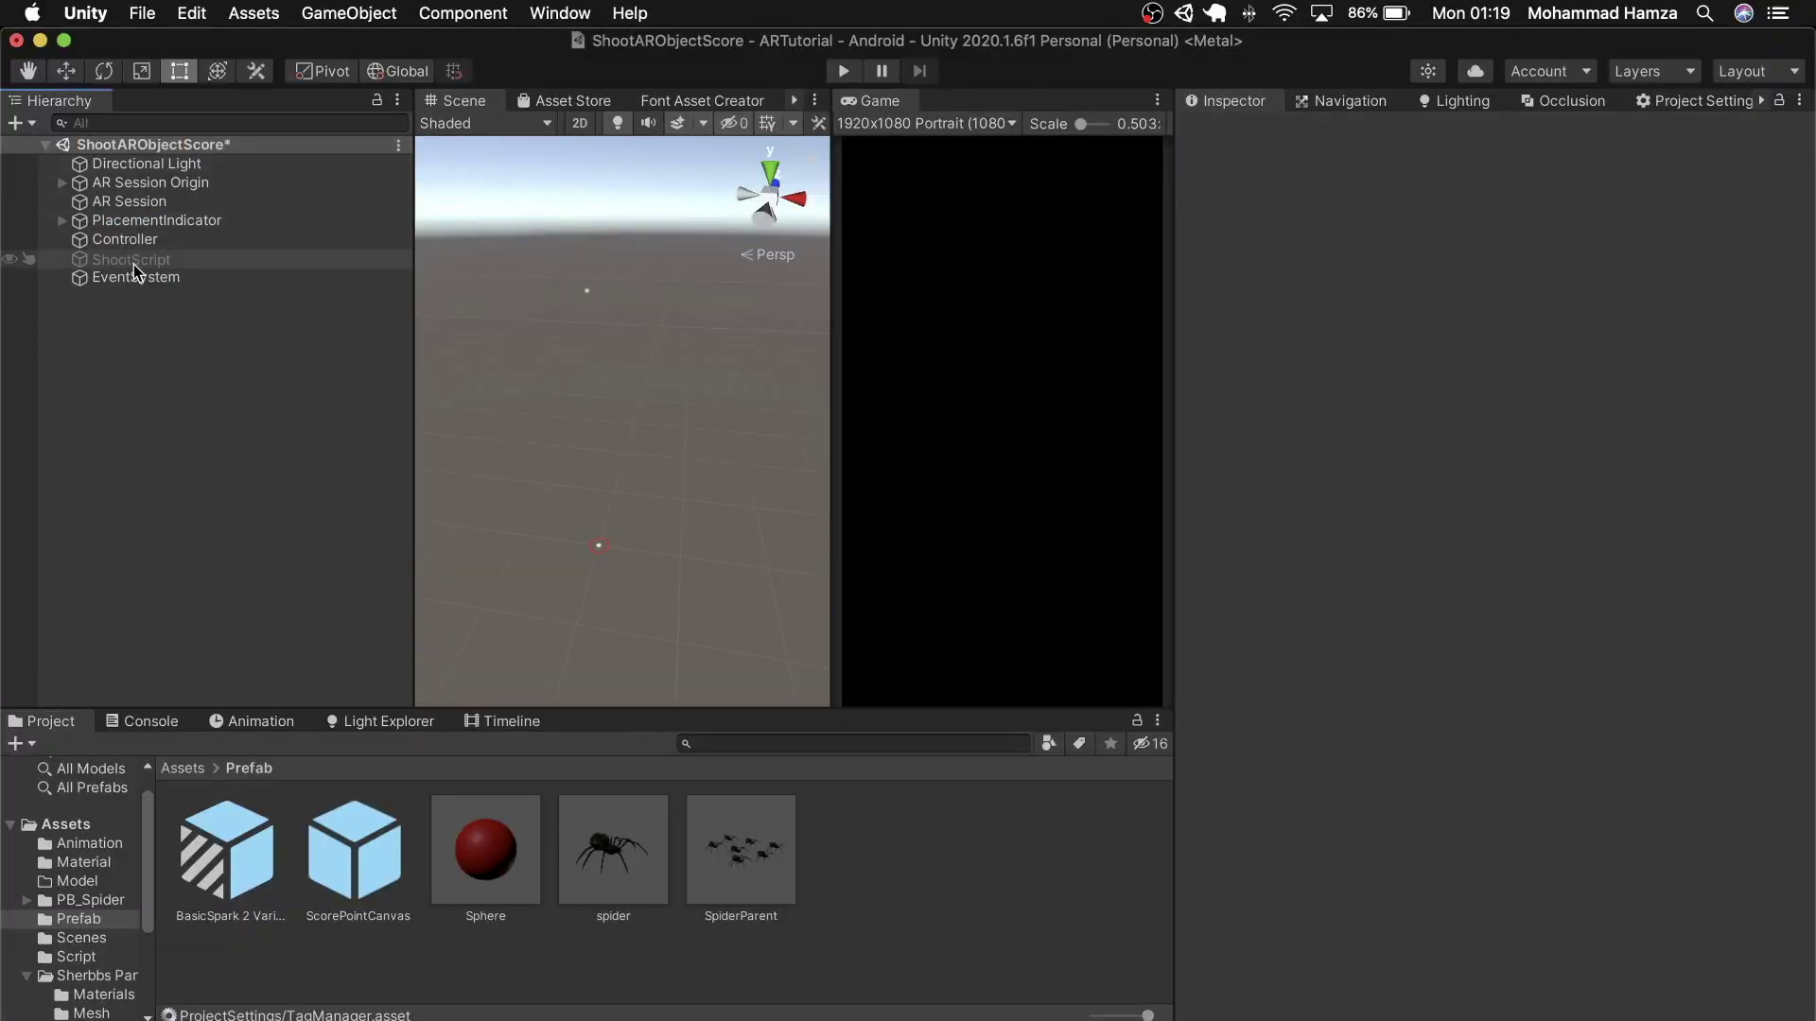
click(1320, 656)
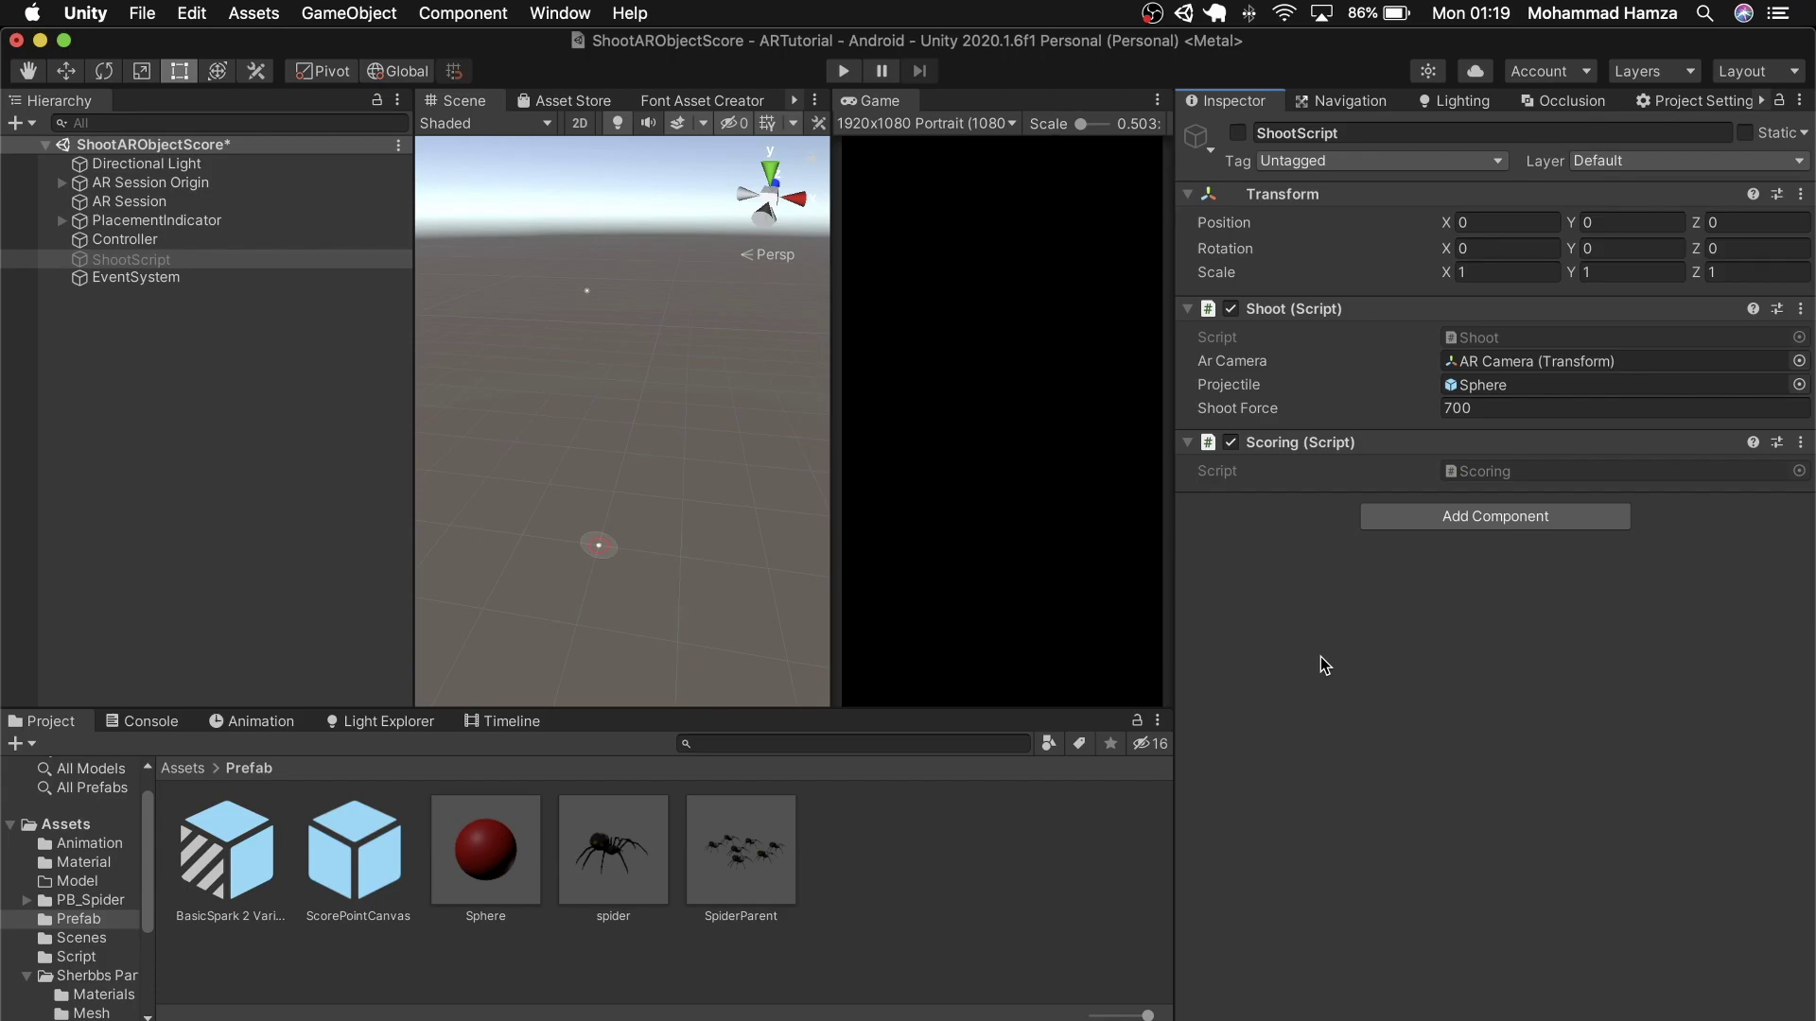
click(600, 862)
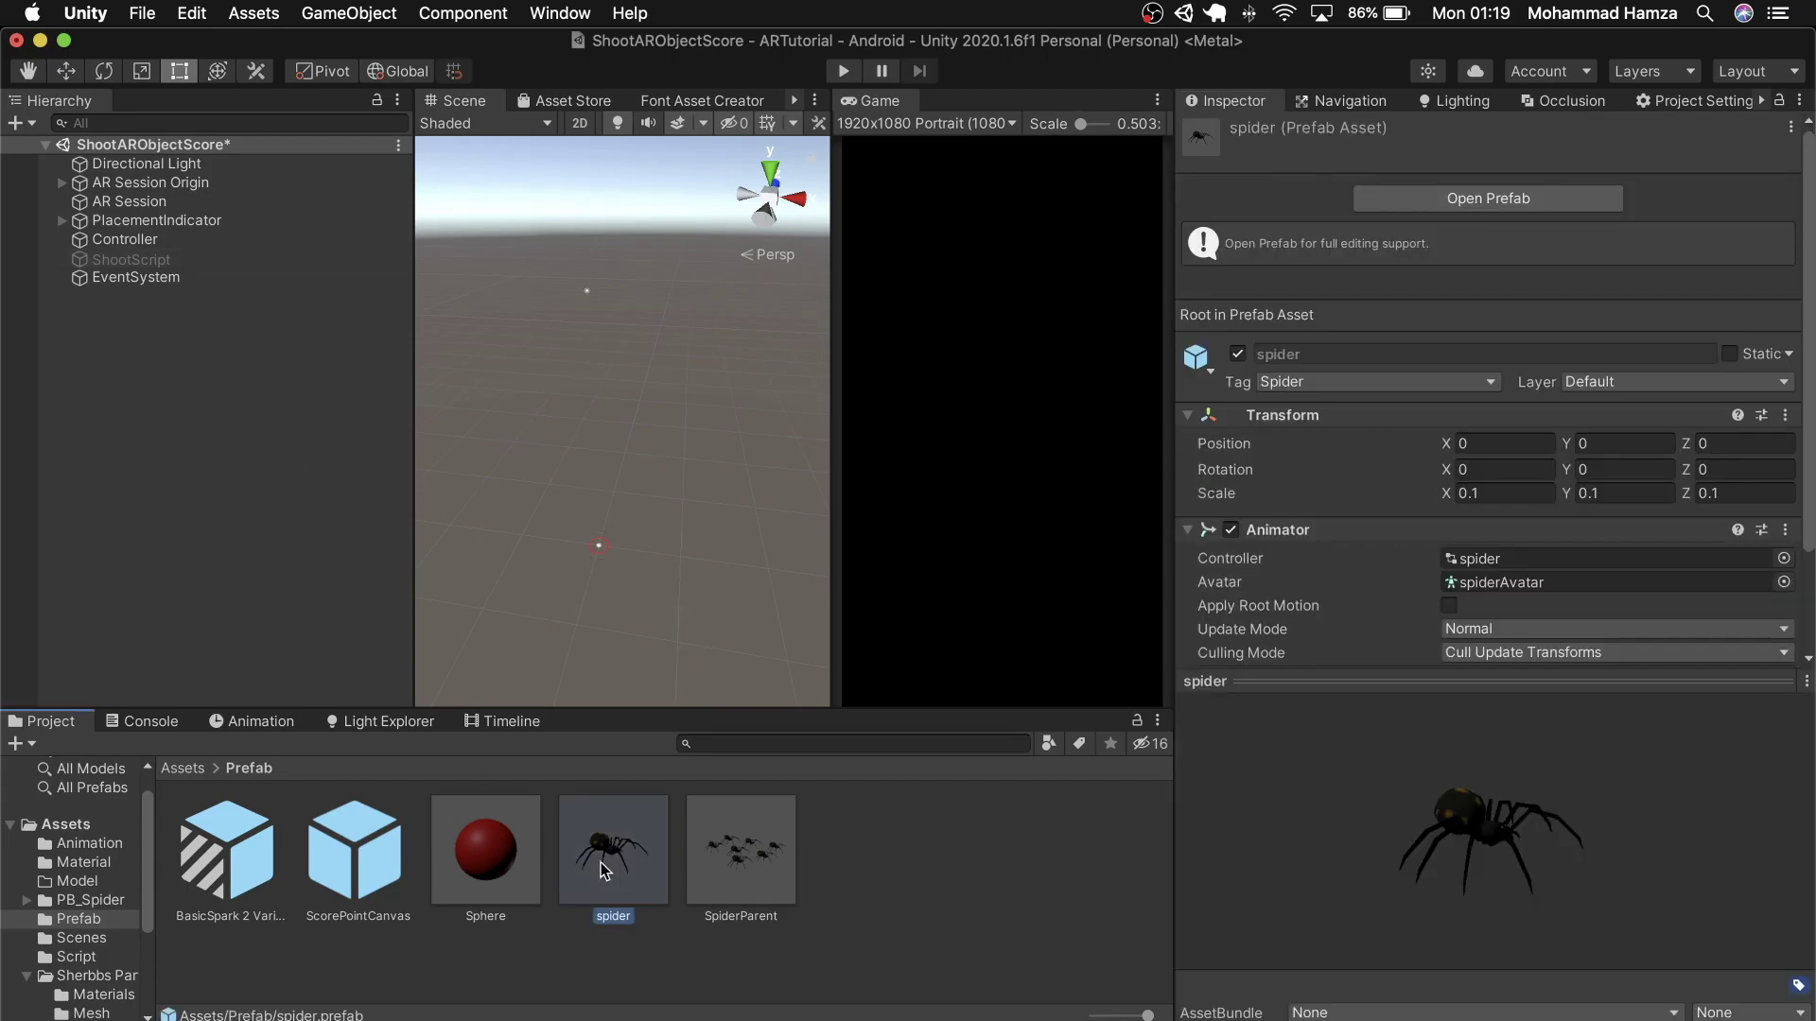
click(473, 849)
scroll(1543, 342, down, 10)
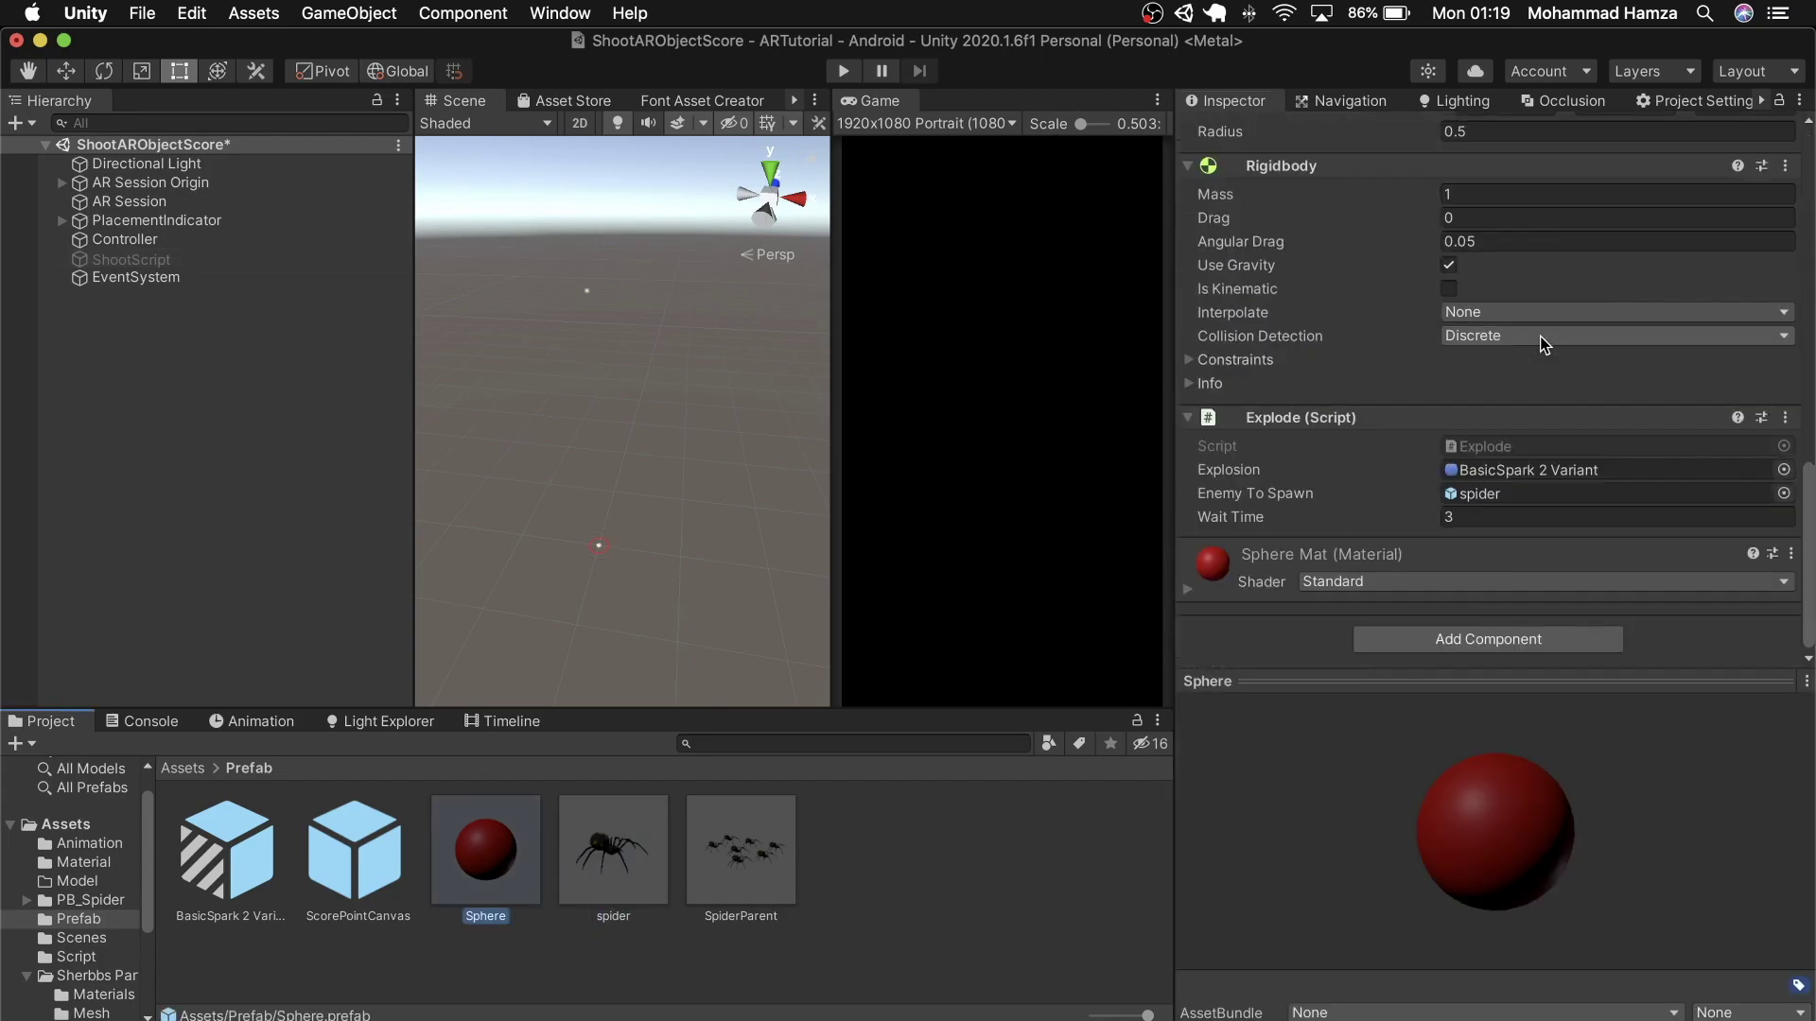
double_click(1486, 446)
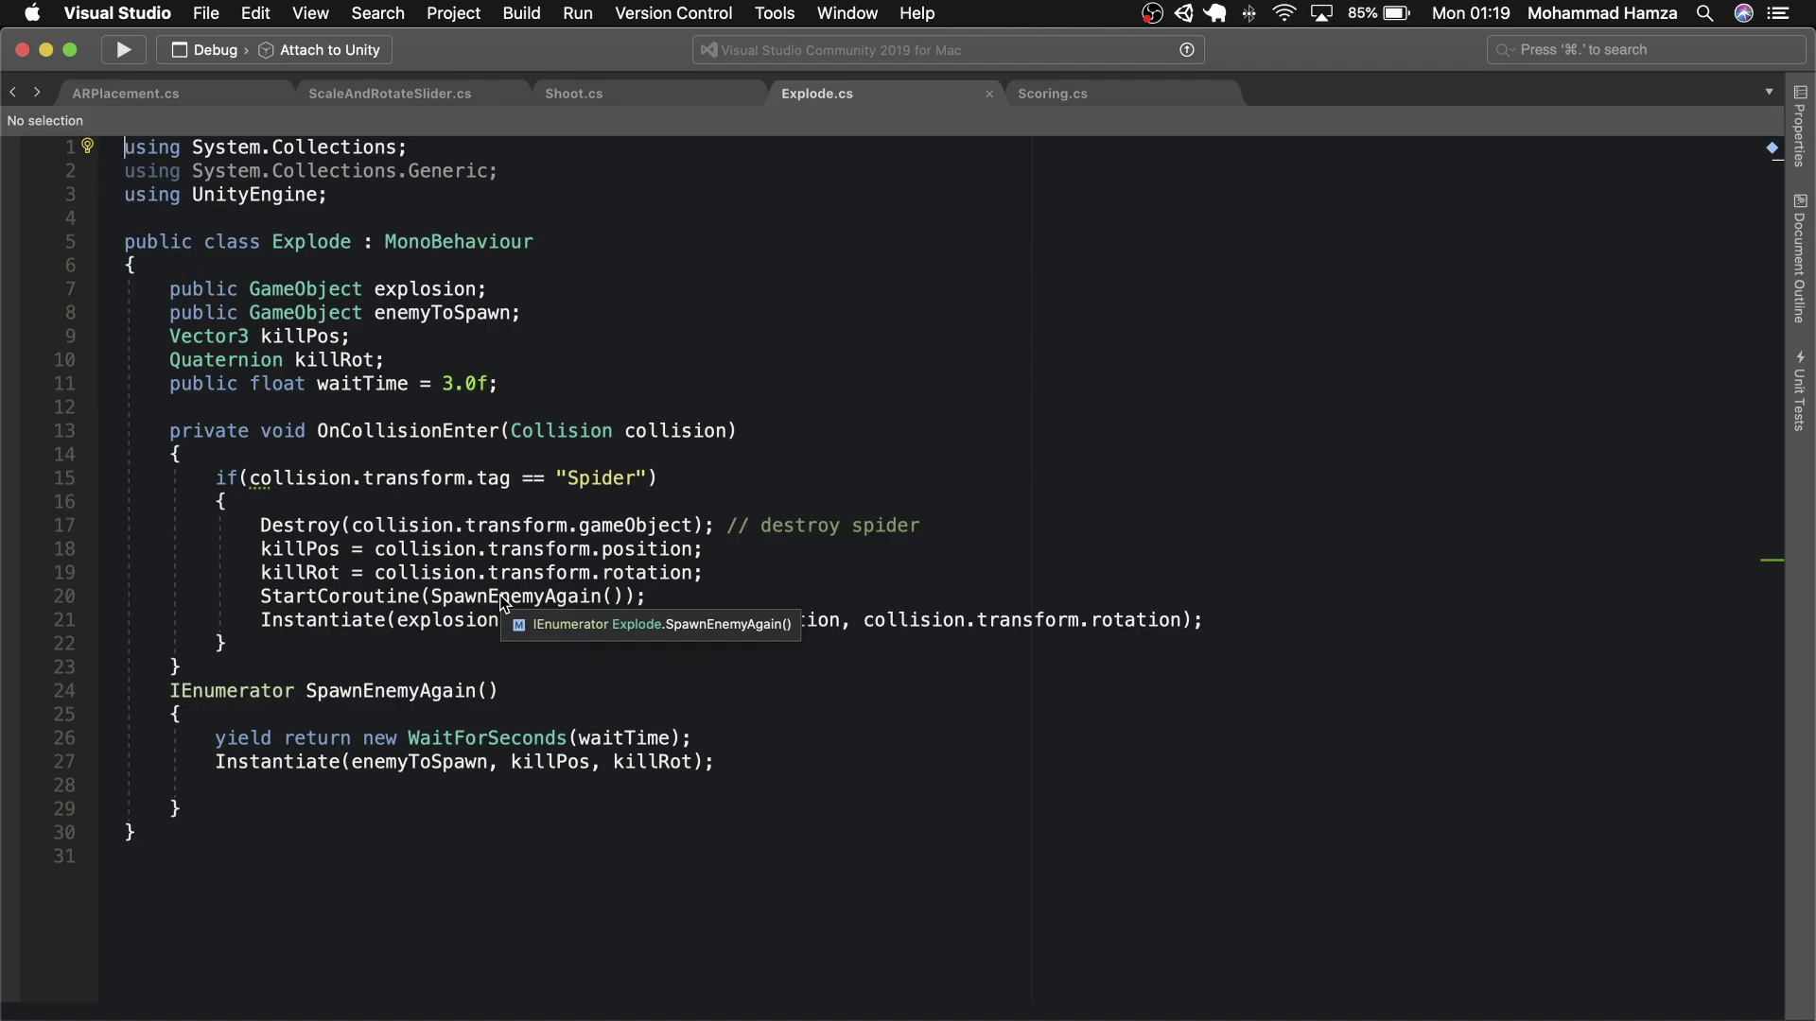
- In the Explode class, declare public GameObject scoreToSpawn; directly below the explosion field
click(501, 283)
key(Return)
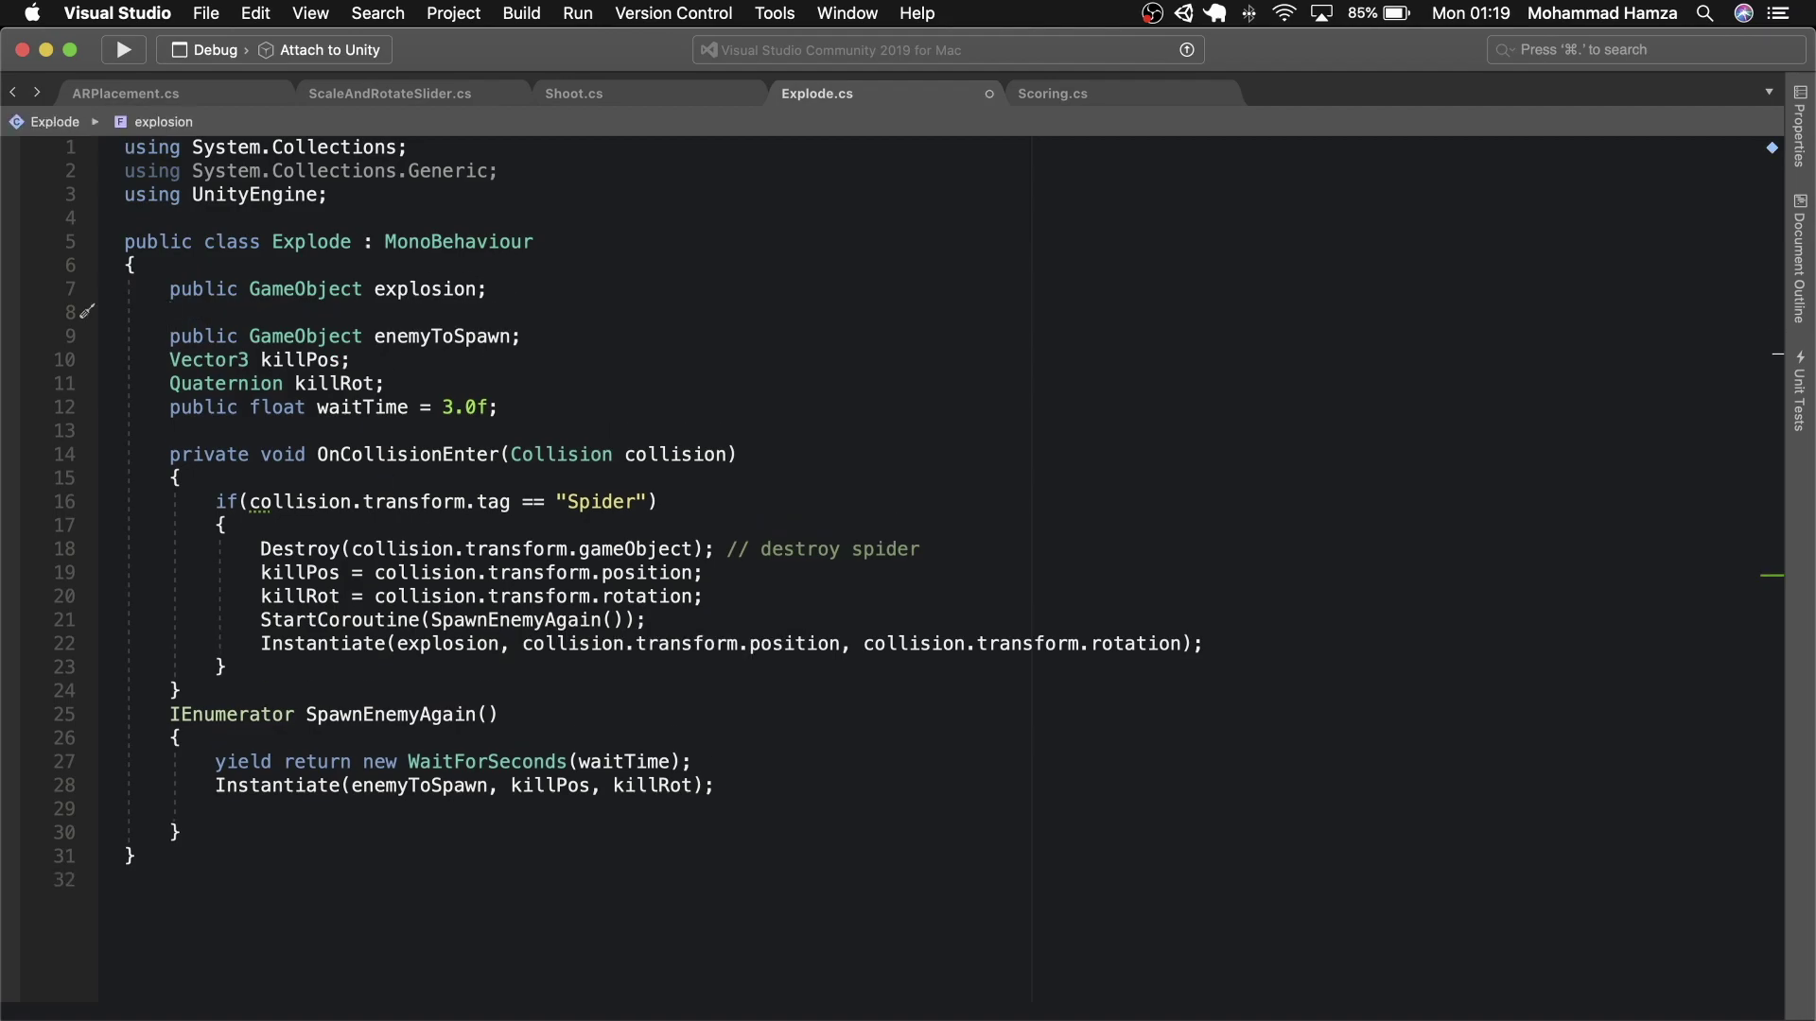
text(public Gam)
key(Tab)
text(s)
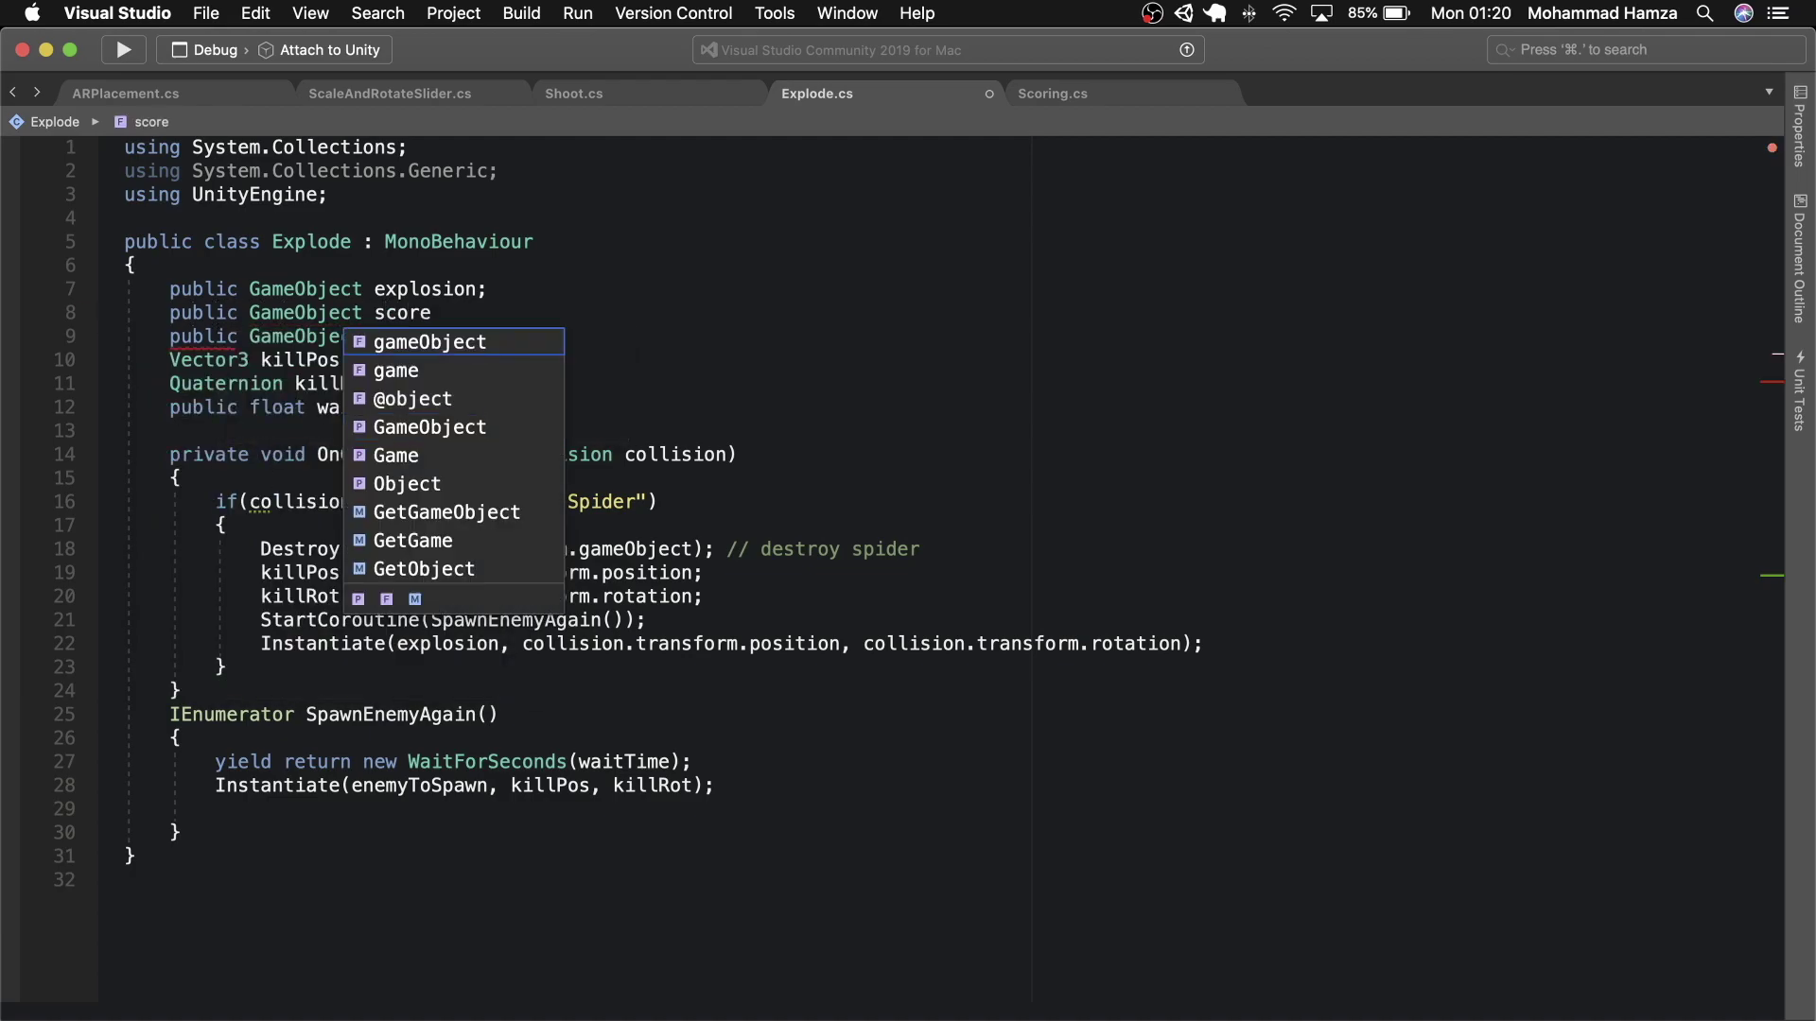
text(coreToSpawn;)
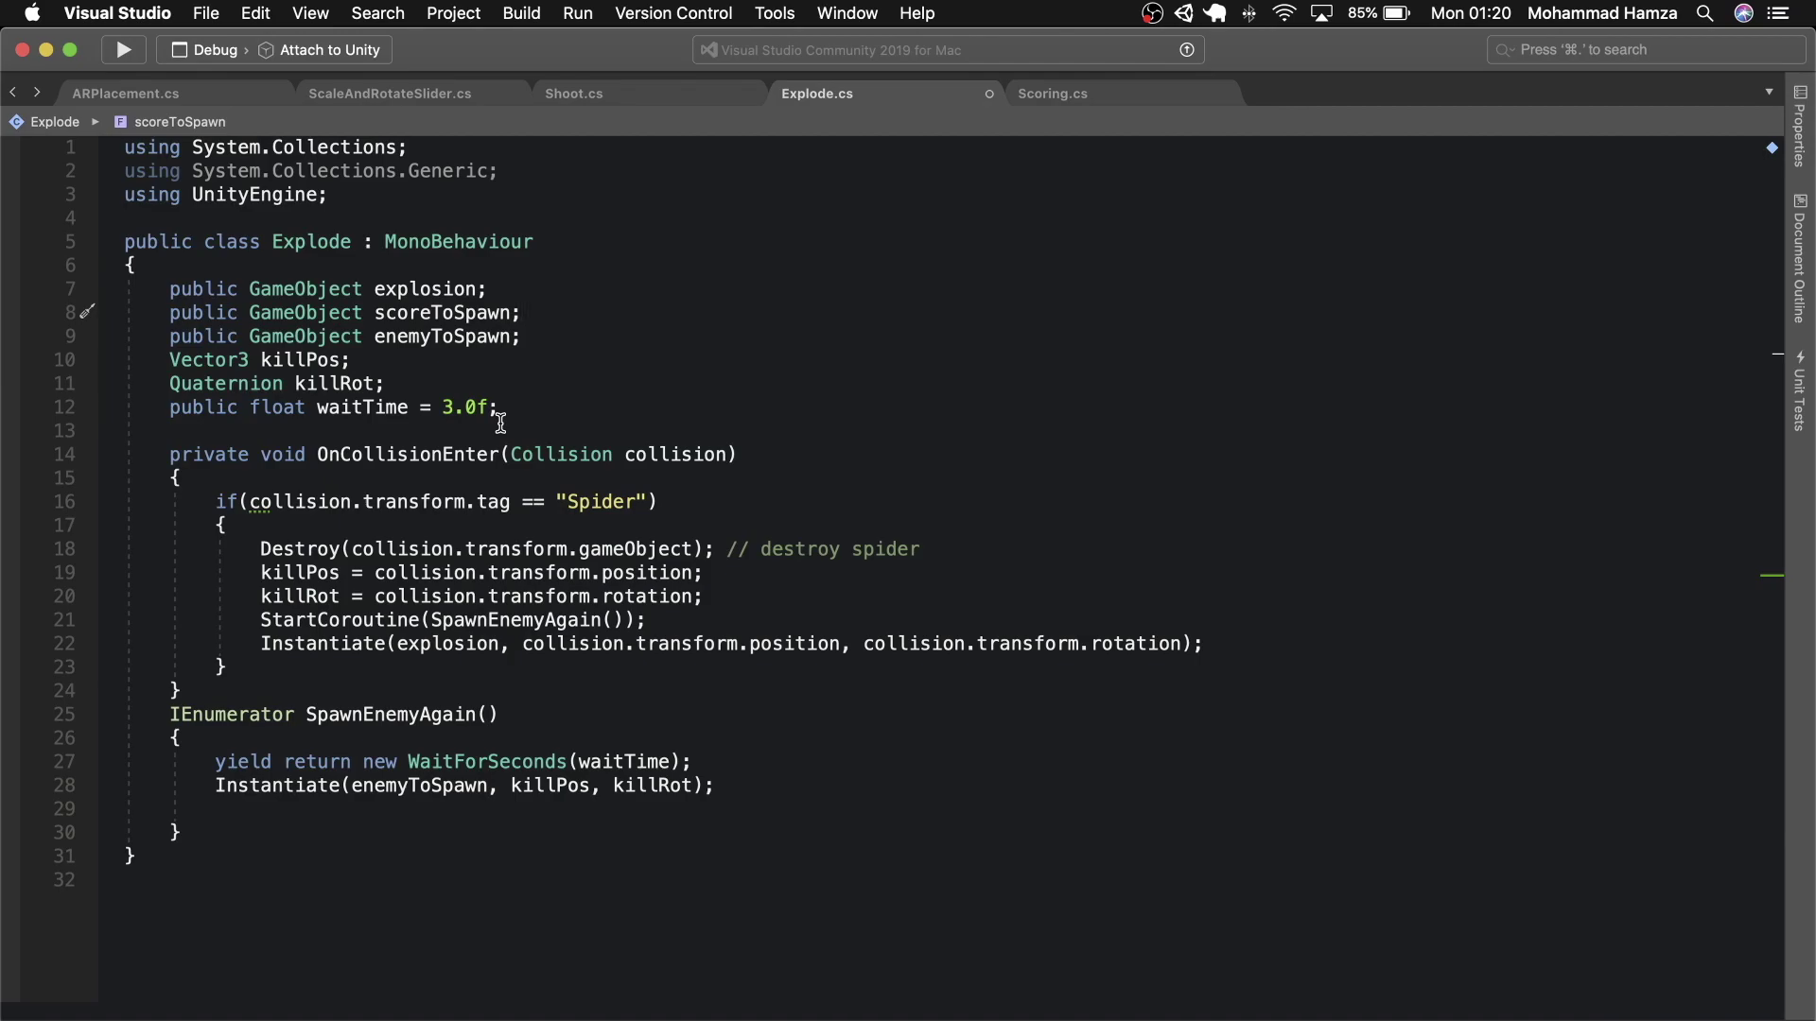
- Declare bool bulletCollission = false; with the comment "to avoid hittimg multiple dpiders with same bullet" and add && bulletCollission == false to the Spider tag condition
click(574, 418)
key(Return)
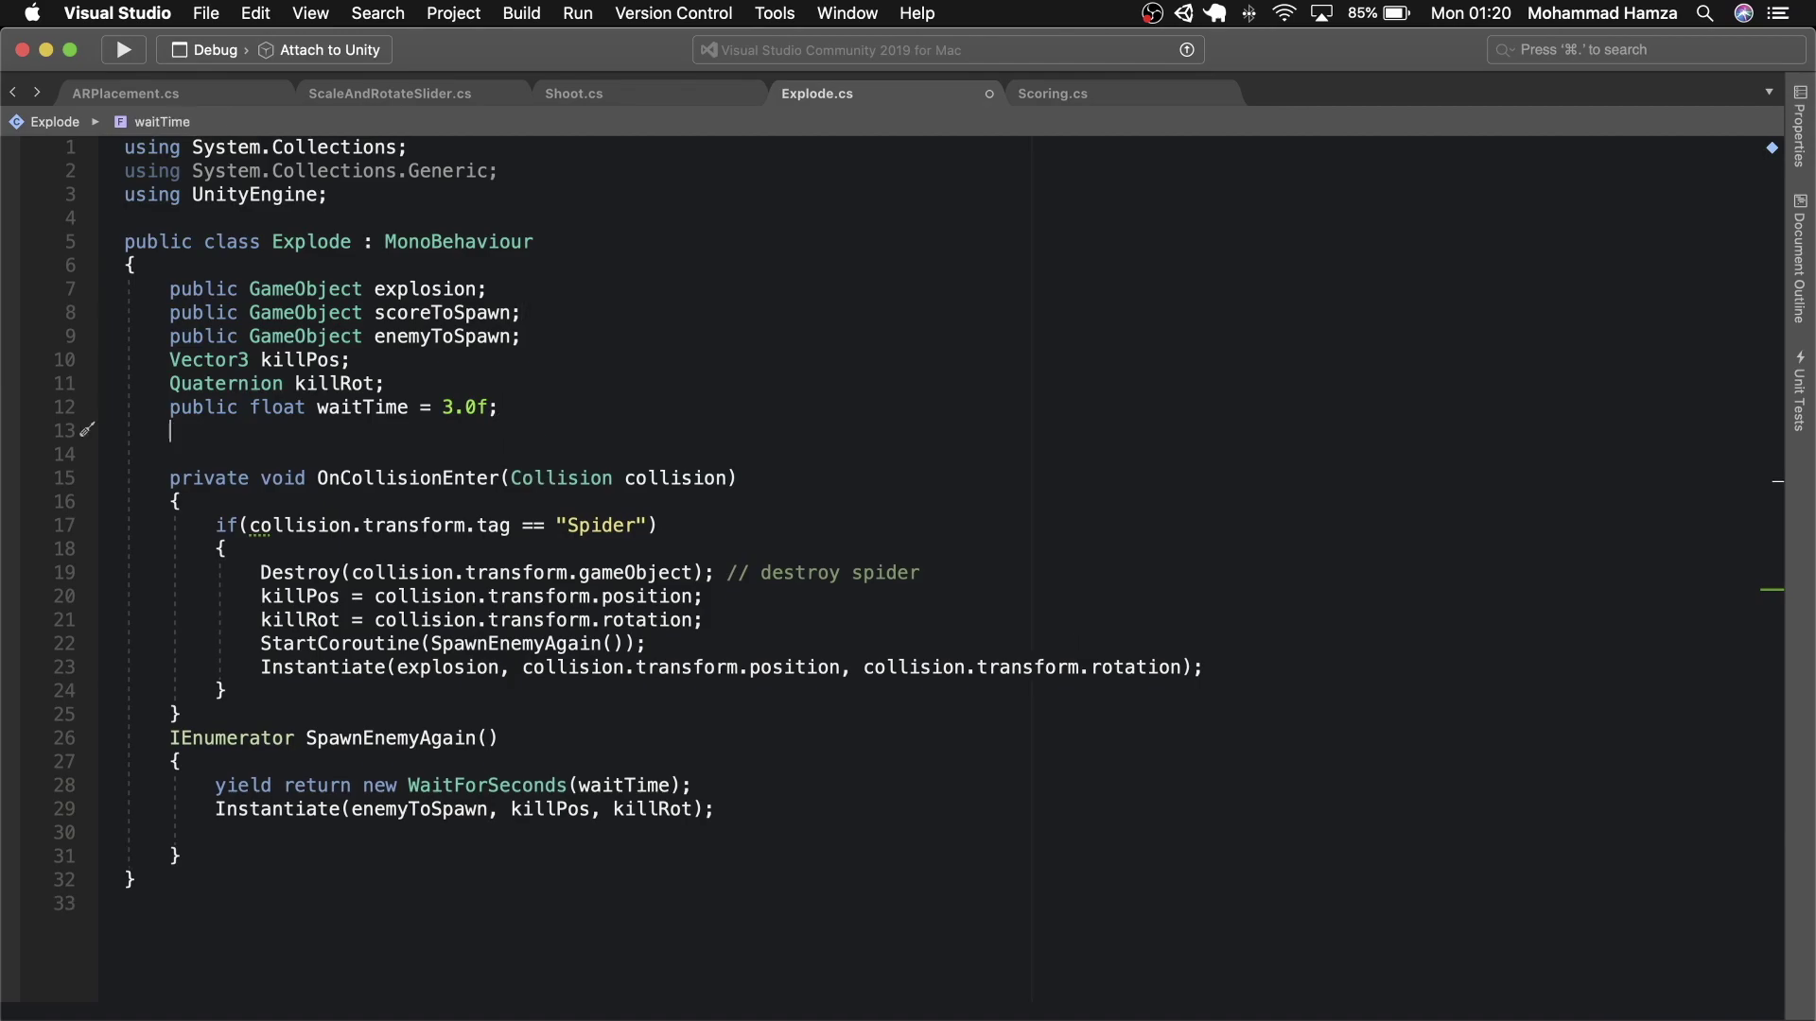
text(bool bulletCollission = false)
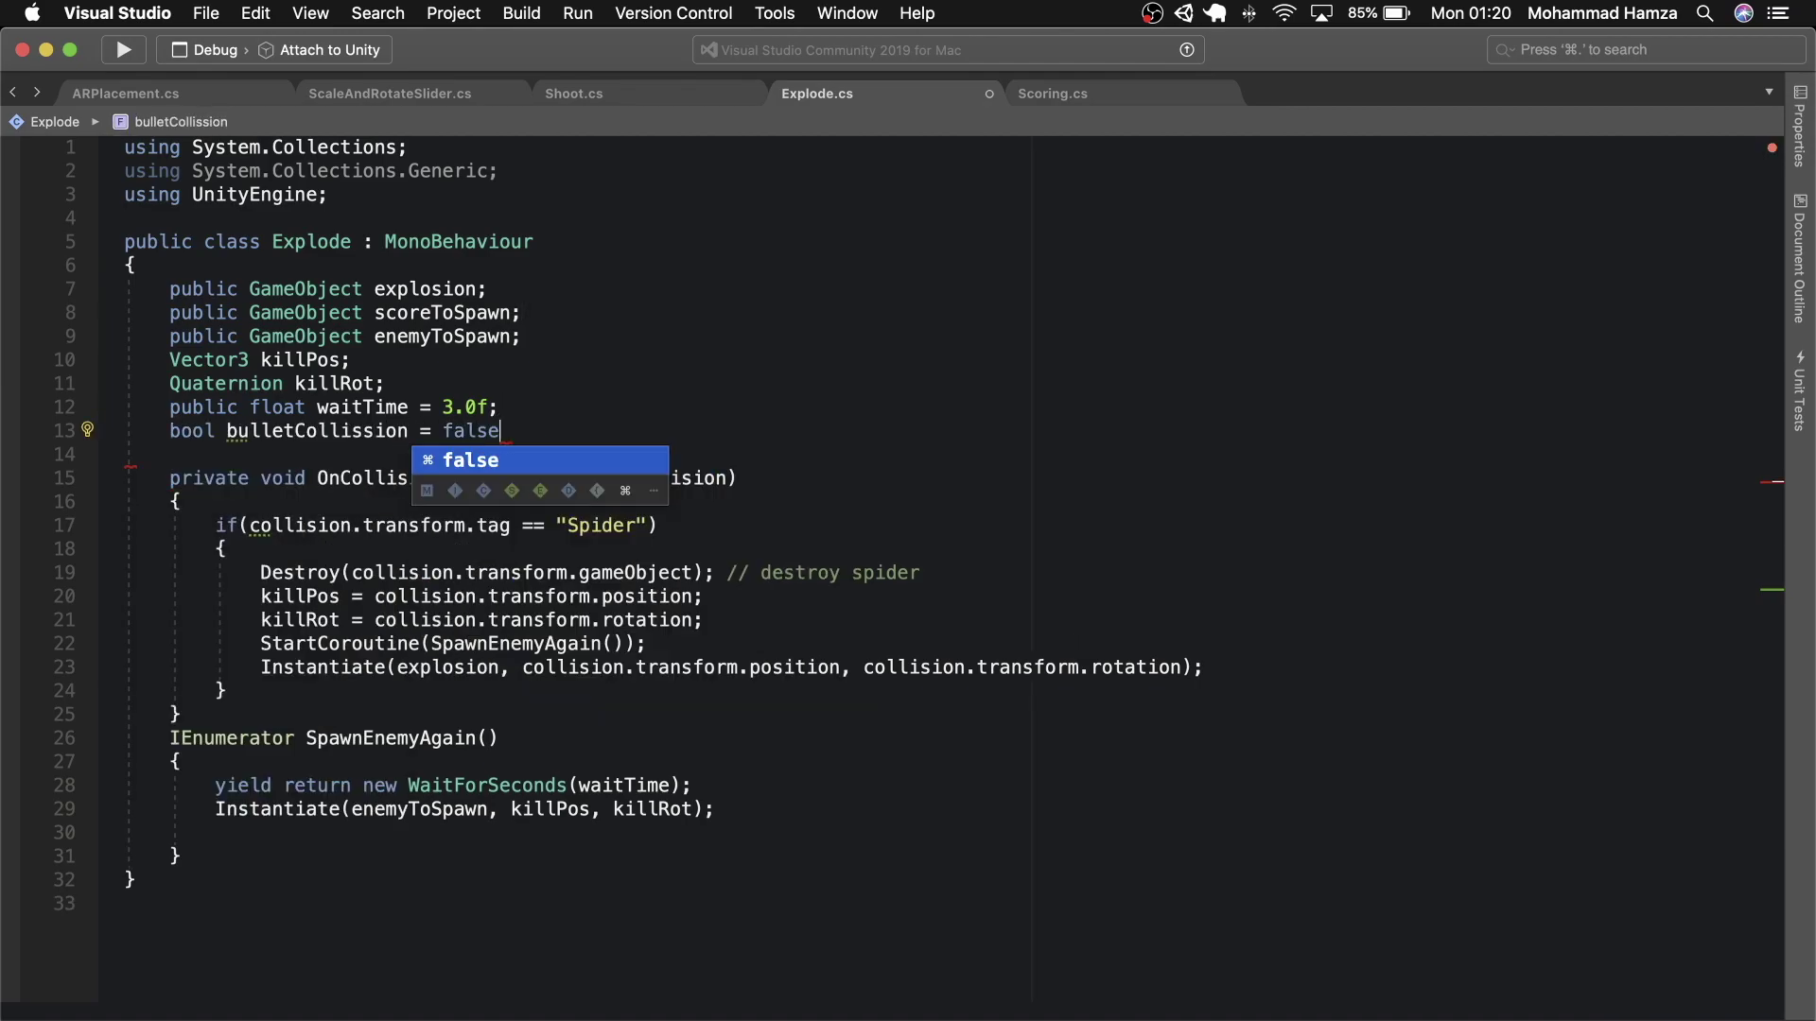
text(; // to avaid hittimg multiple dpiders with same bullet)
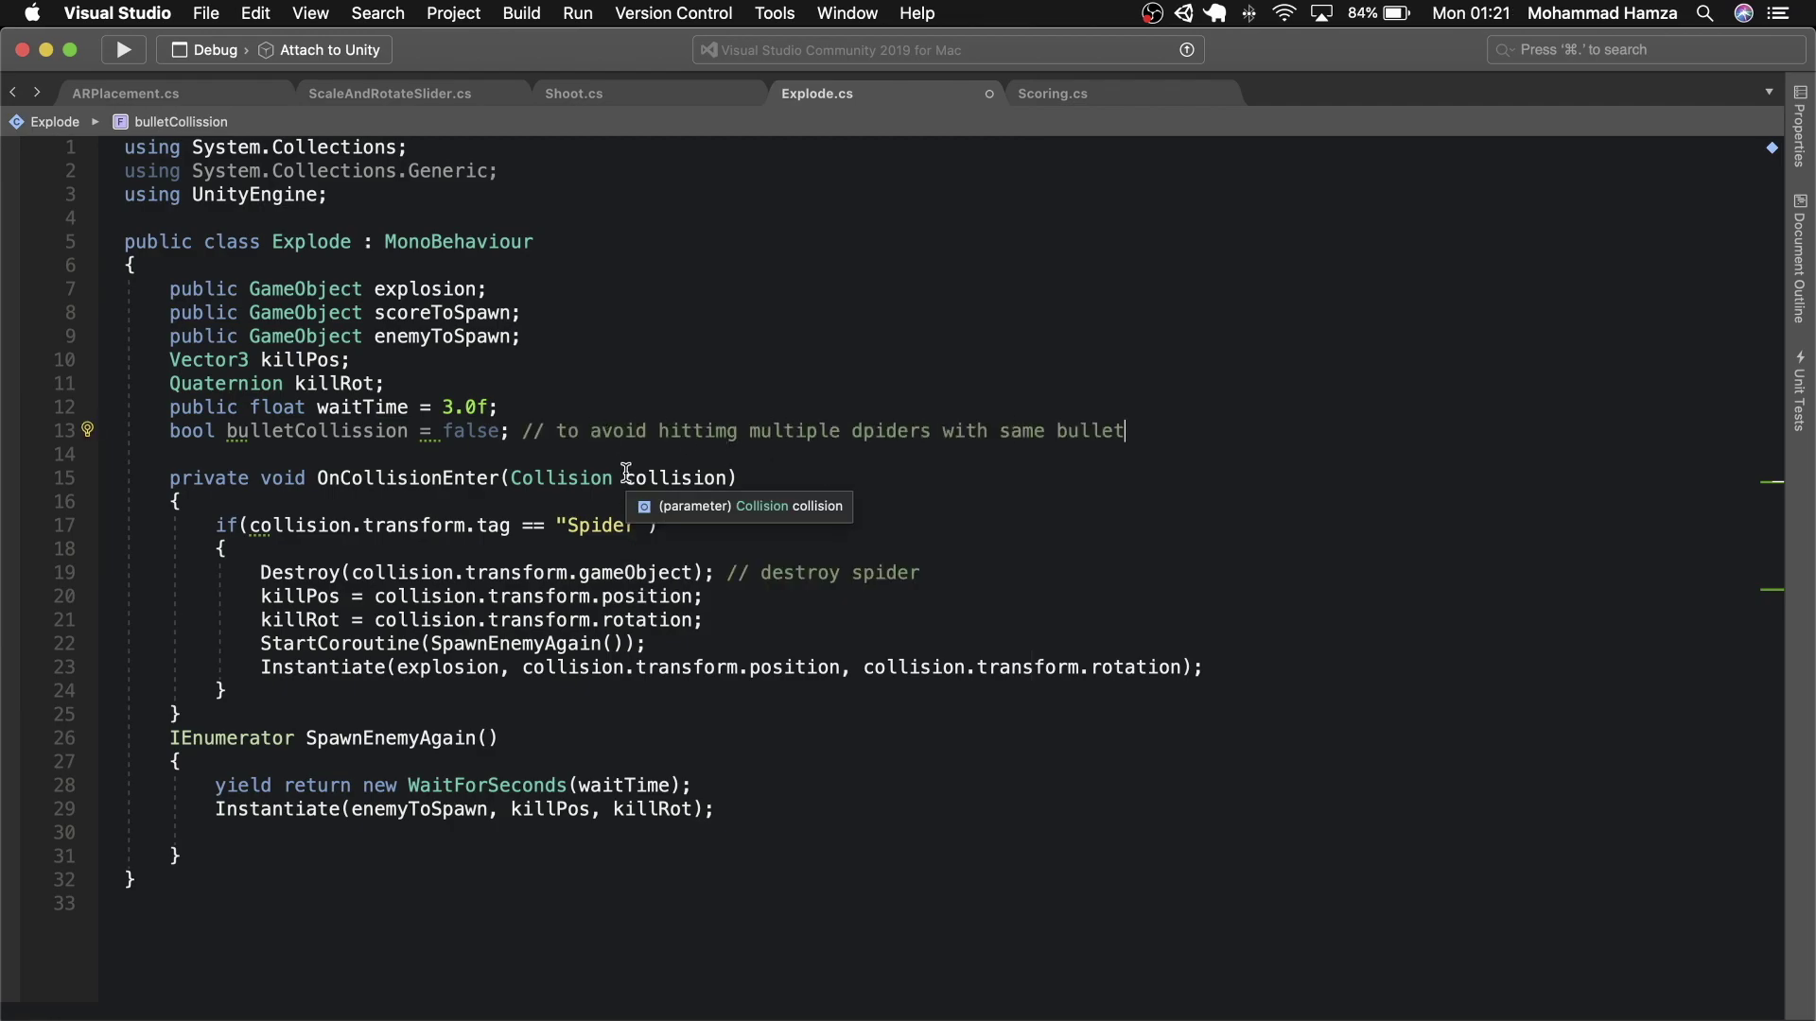
click(649, 525)
text(&& bulletCollission == false)
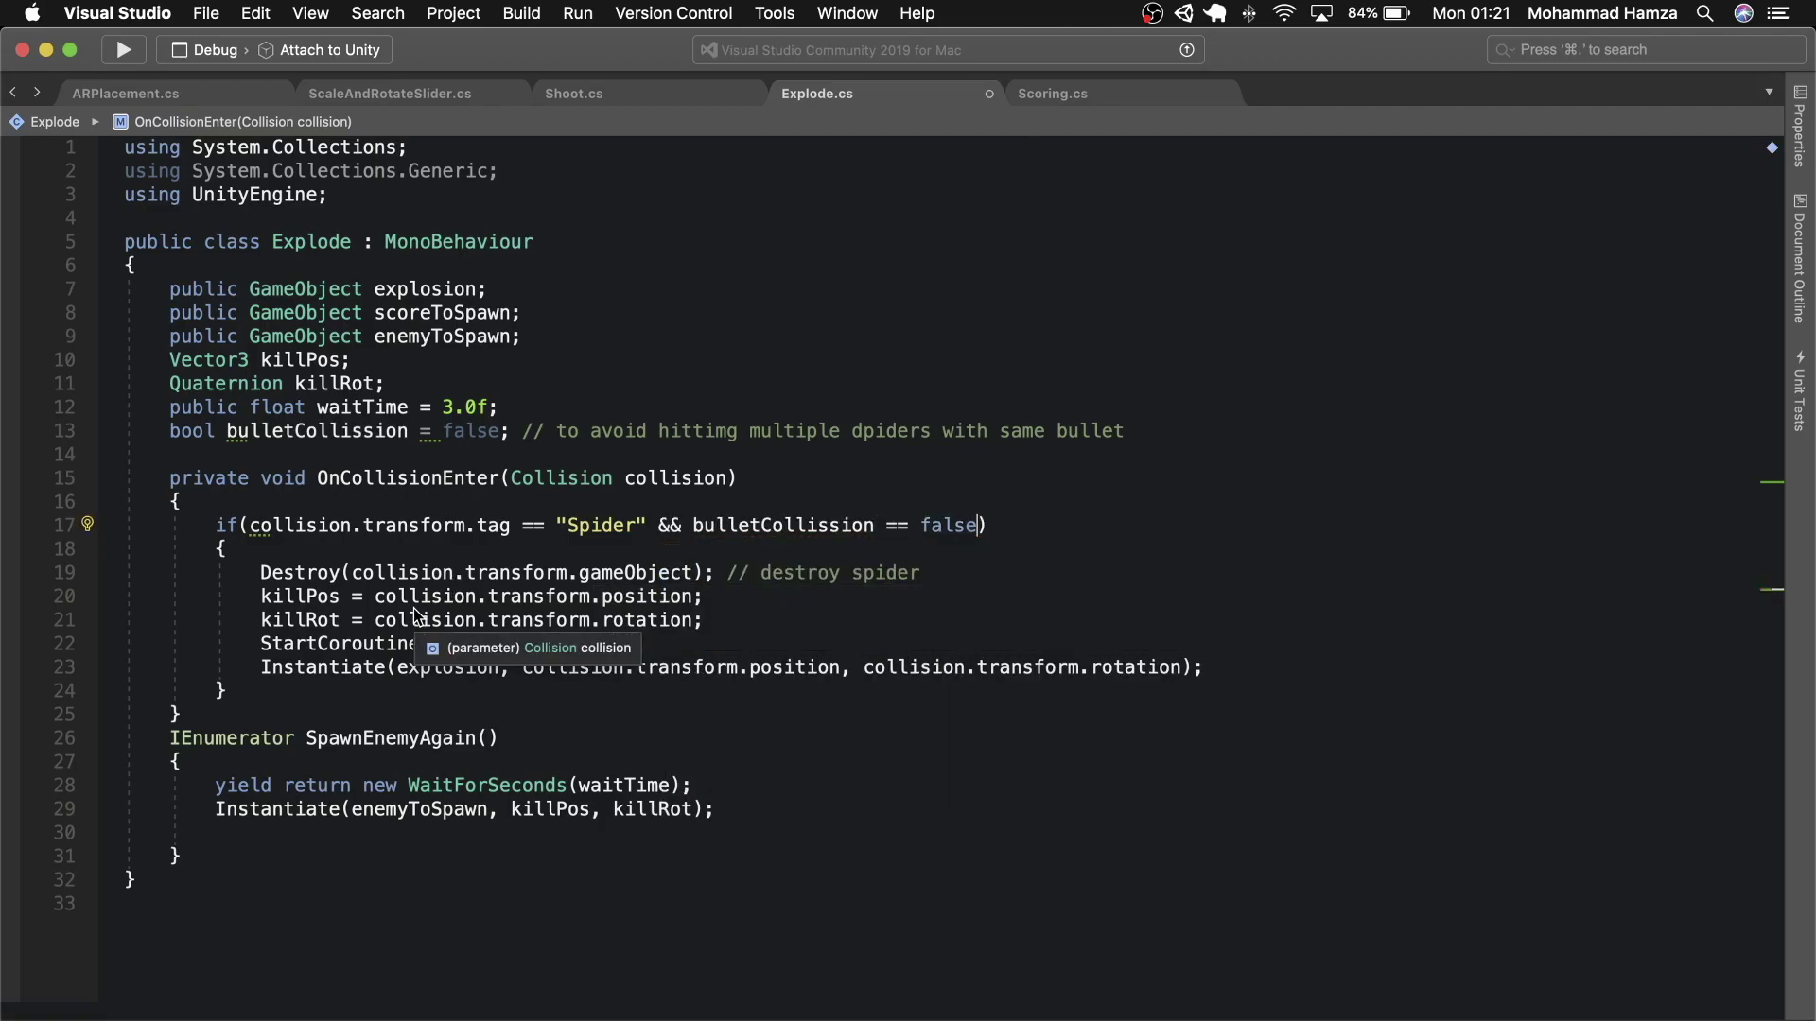
- Add Scoring.score += 5; after the Destroy line in OnCollisionEnter
click(958, 577)
key(Return)
key(Return)
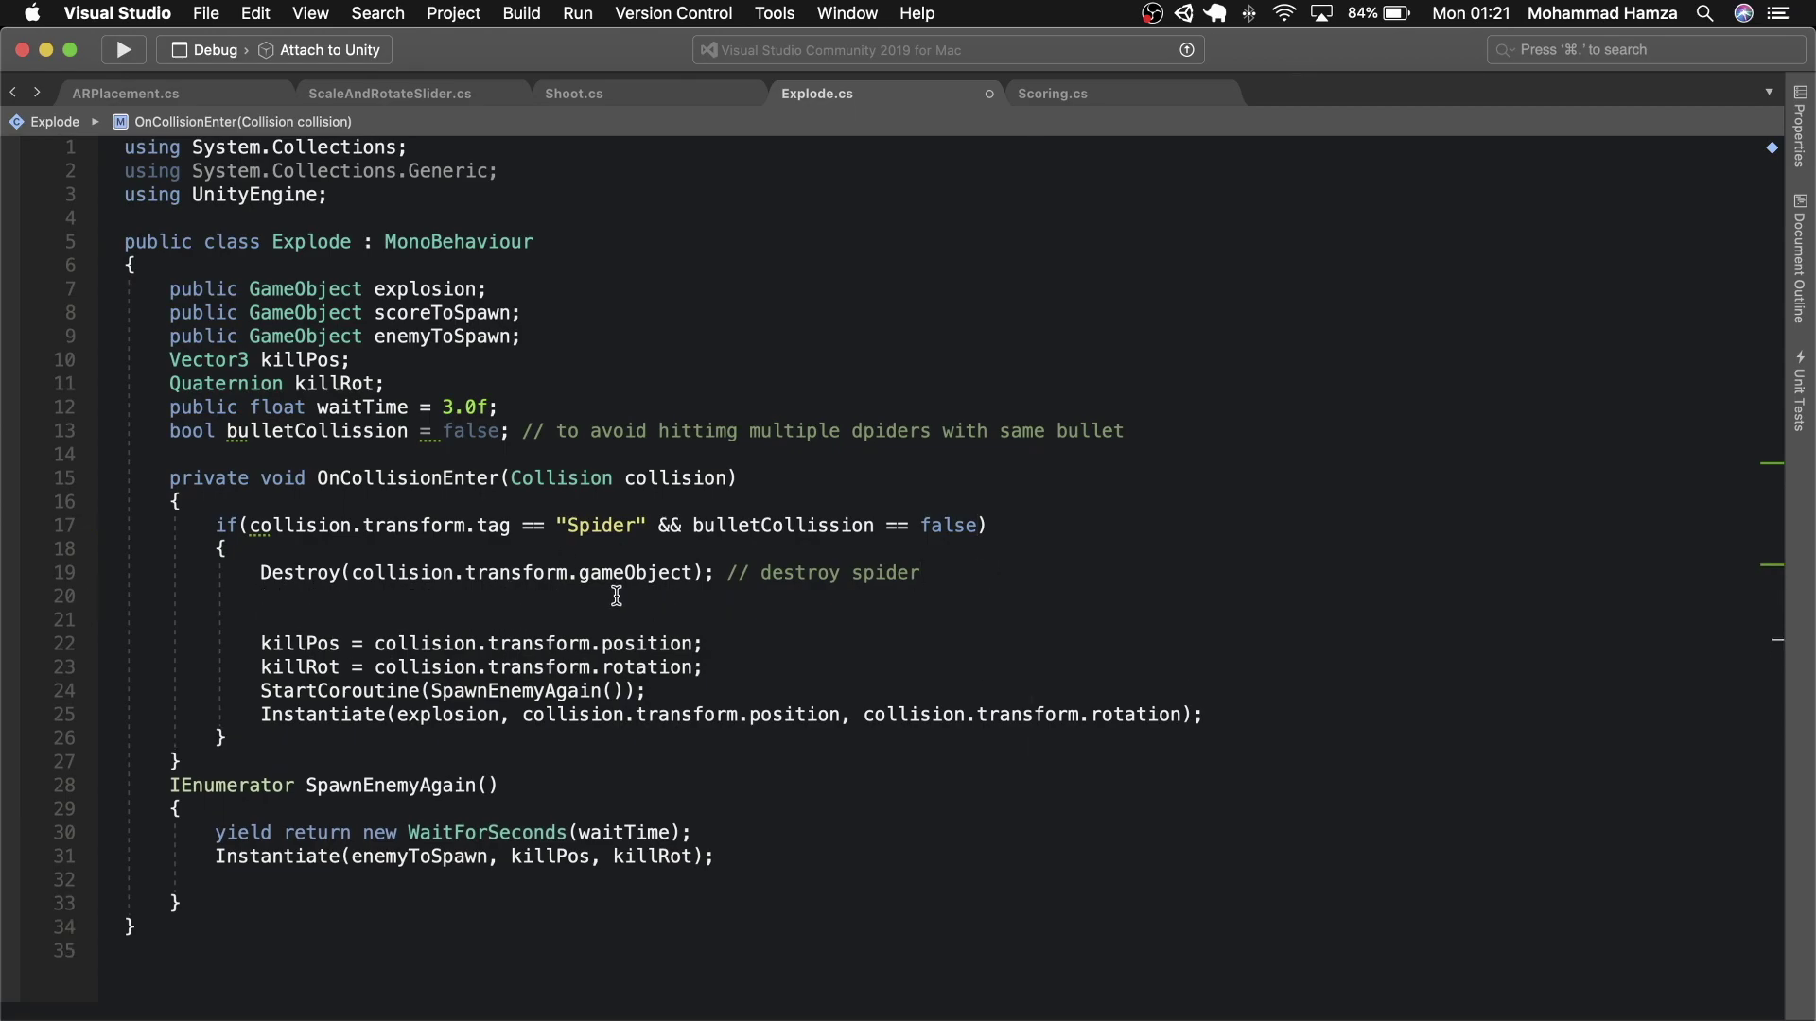
click(1052, 93)
click(817, 92)
text(Scoring.)
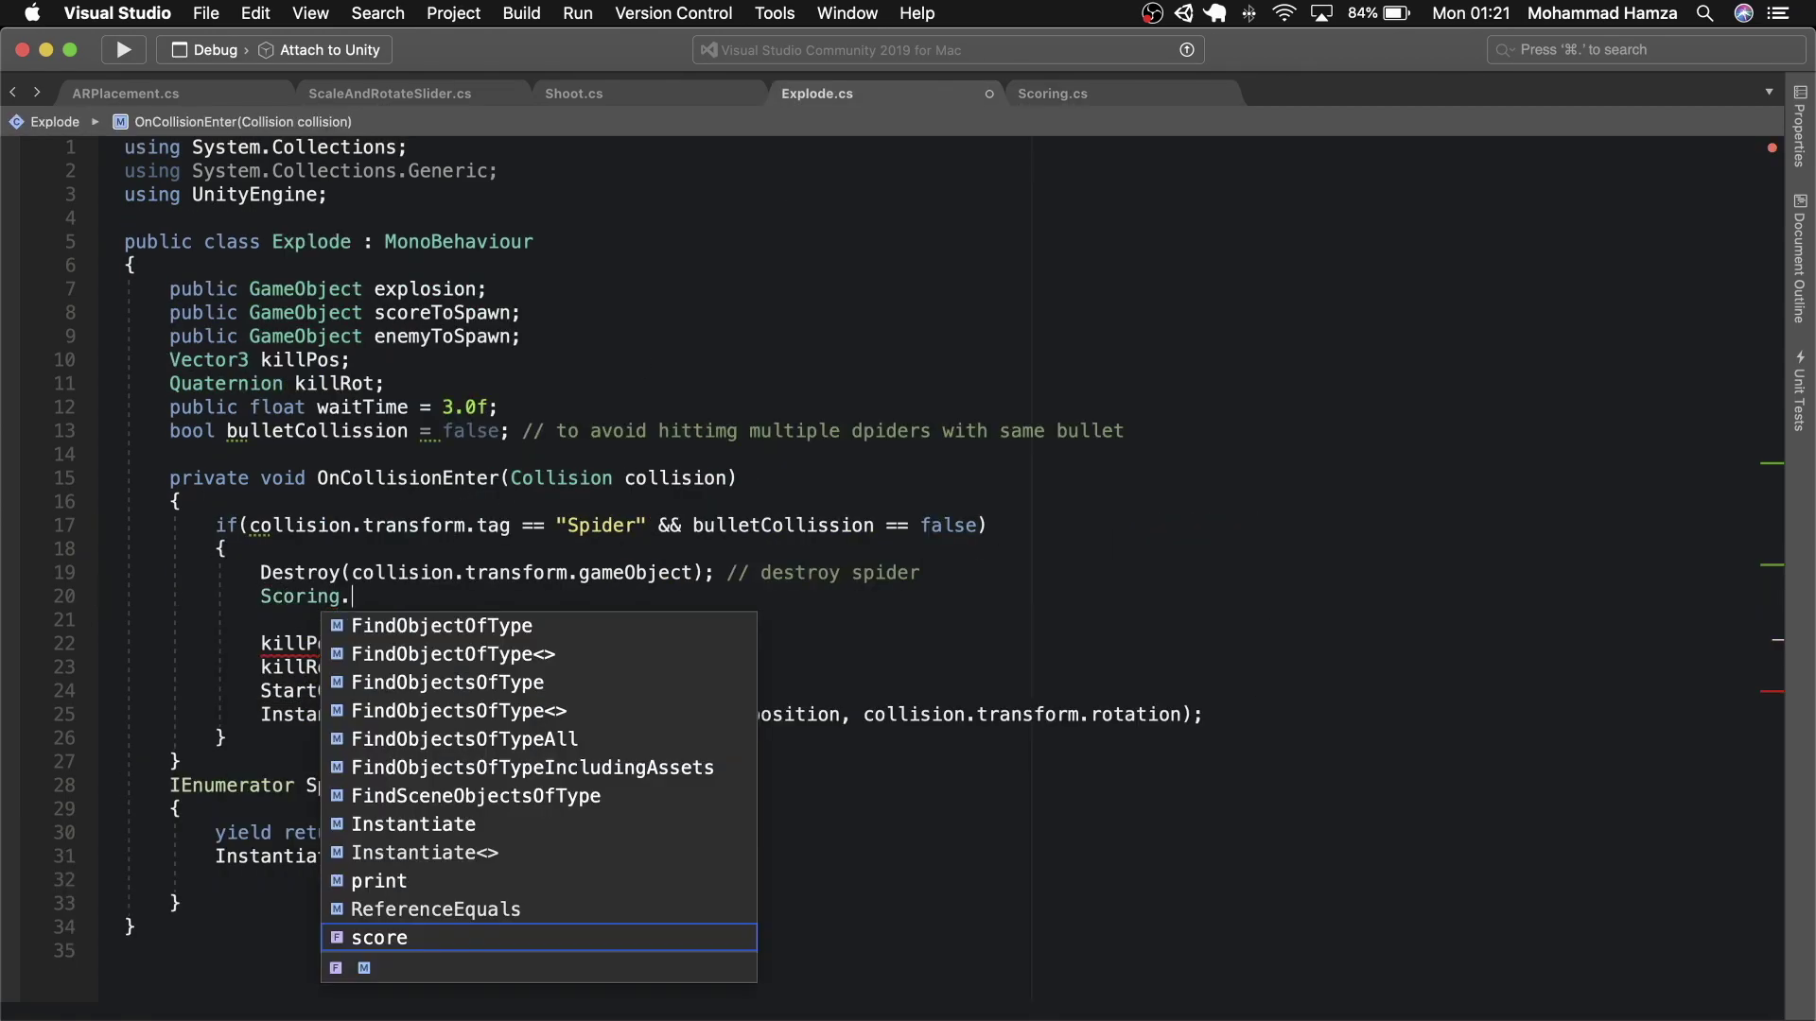
key(Return)
text(+= 5;)
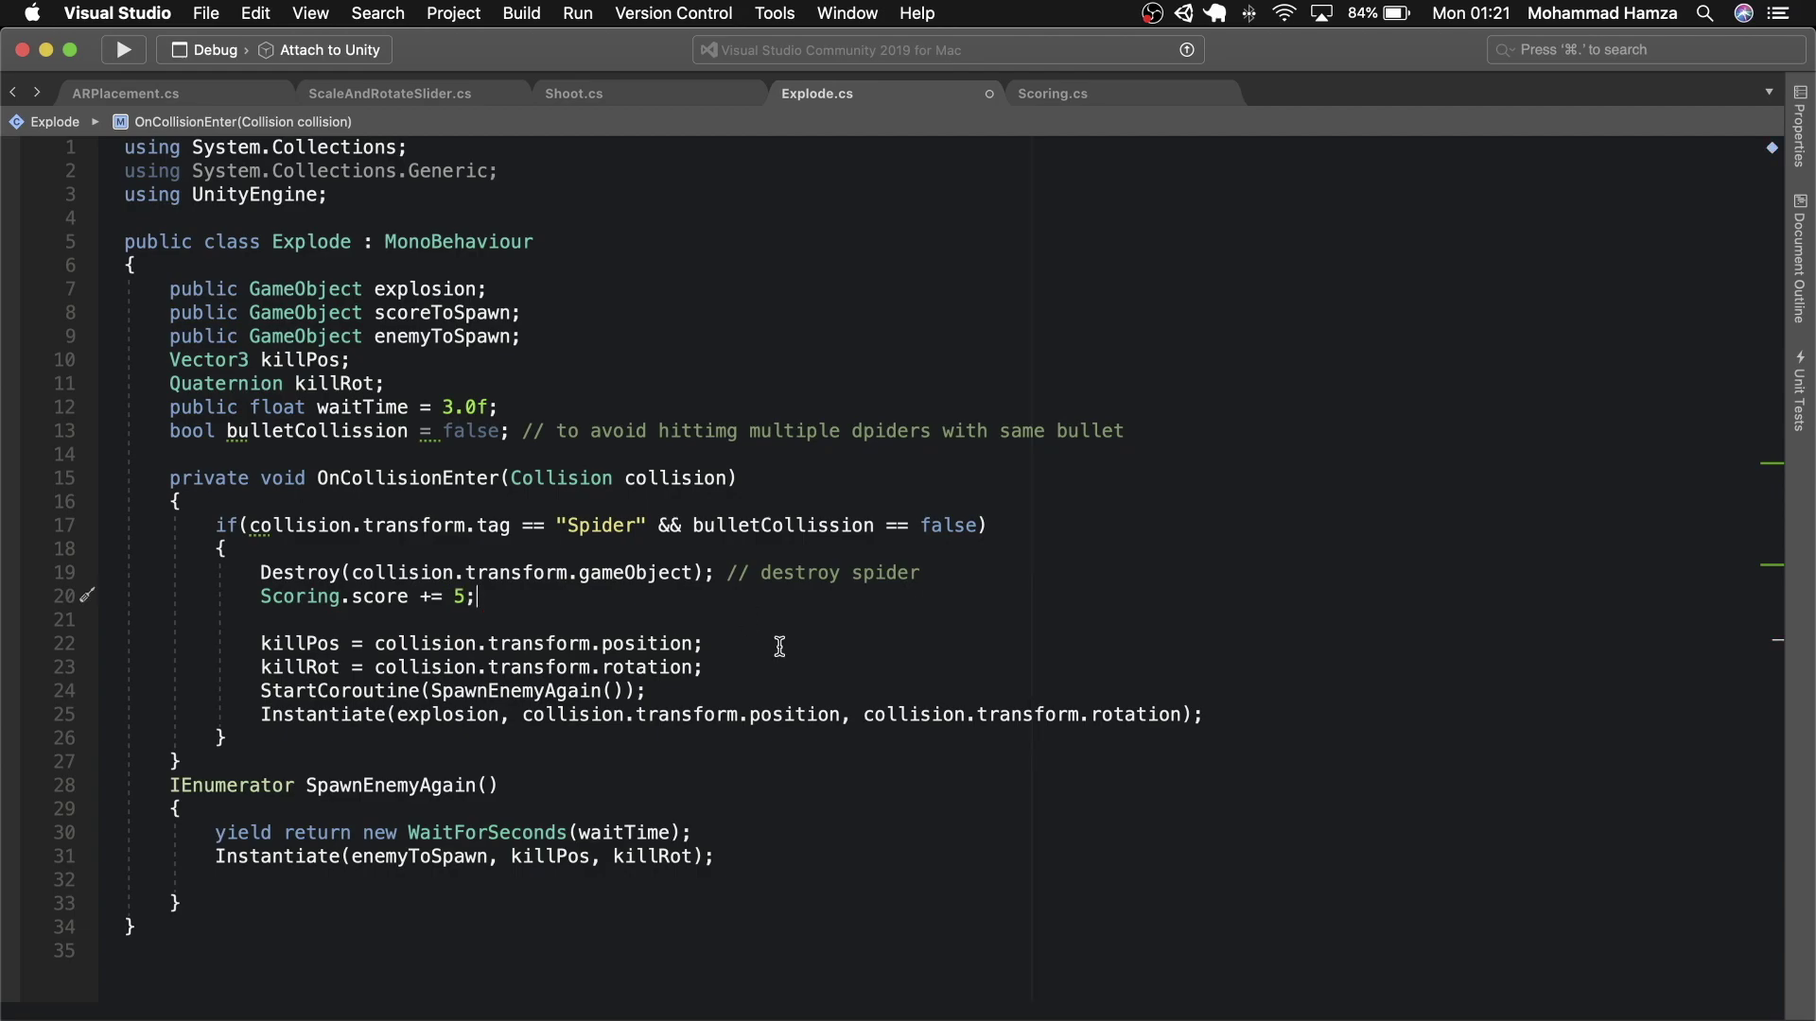
- Below the score increment, add bulletCollission = true; separated by a blank line
key(Return)
key(Return)
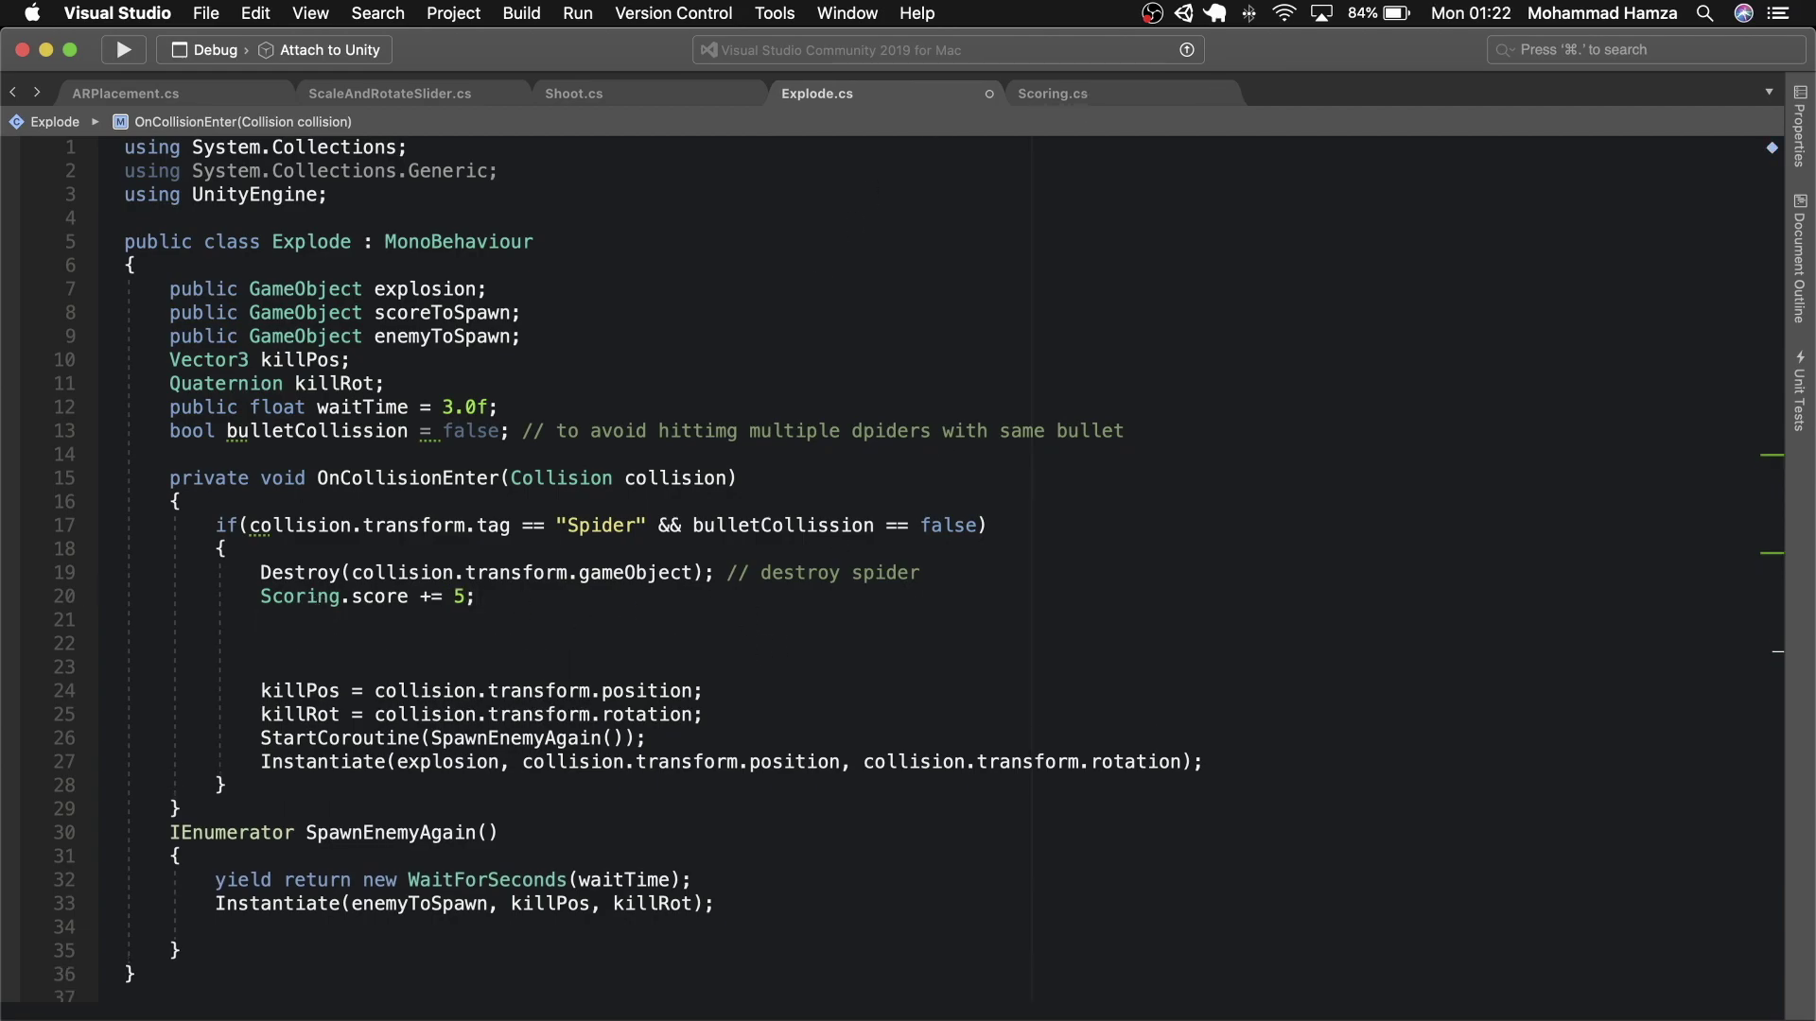
text(bulletCollission = true)
key(Escape)
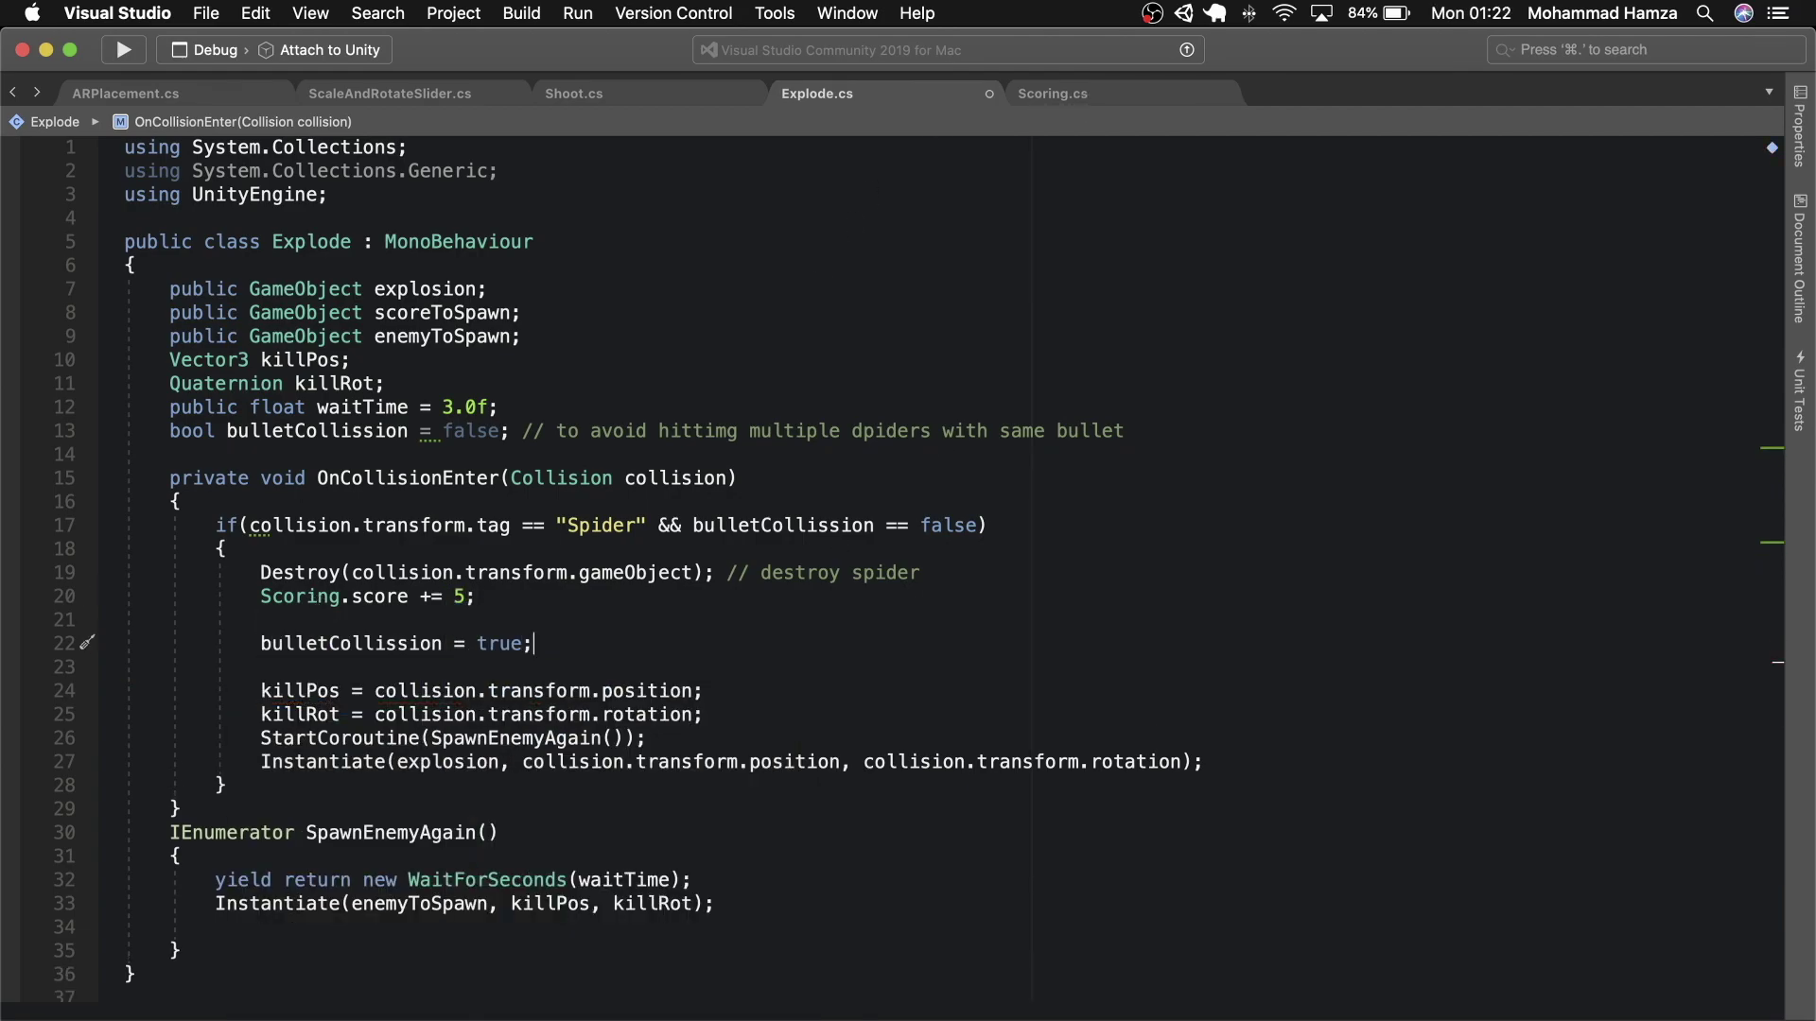
- Wrap the explosion Instantiate call in OnCollisionEnter in Destroy(..., waitTime);
scroll(785, 658, down, 2)
text(;)
scroll(785, 658, down, 2)
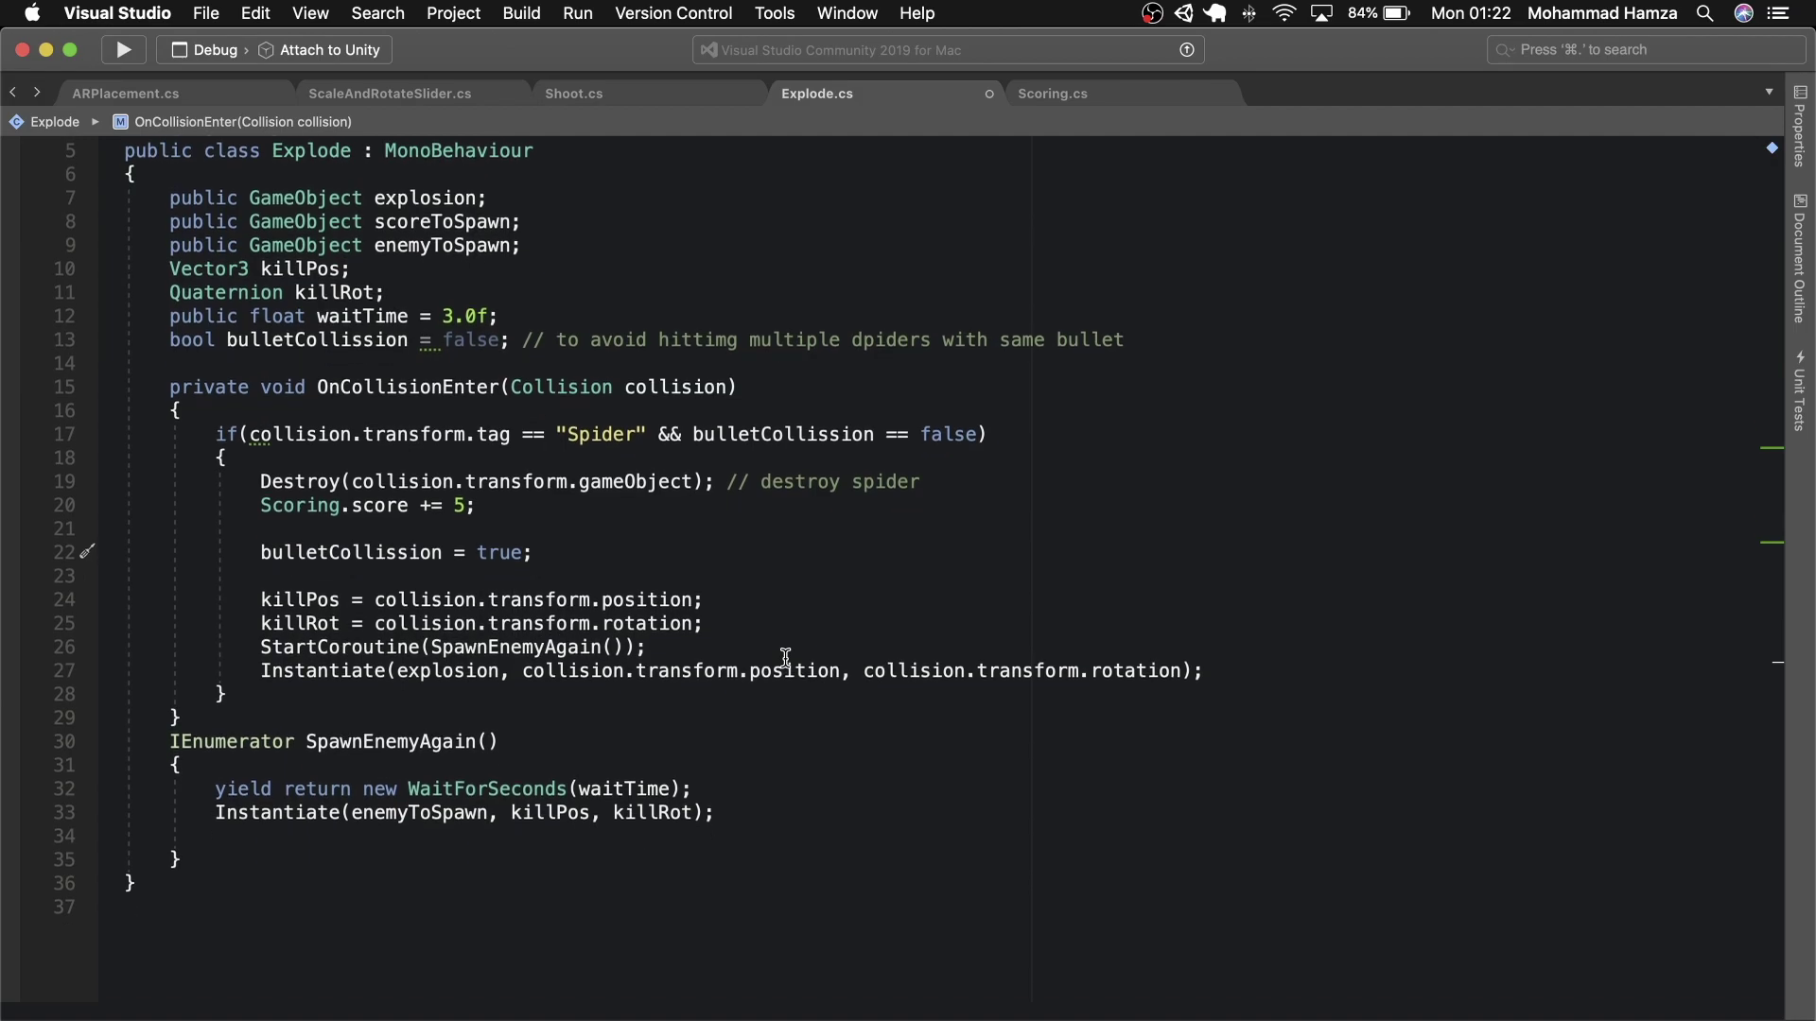
click(262, 670)
text(Destroy)
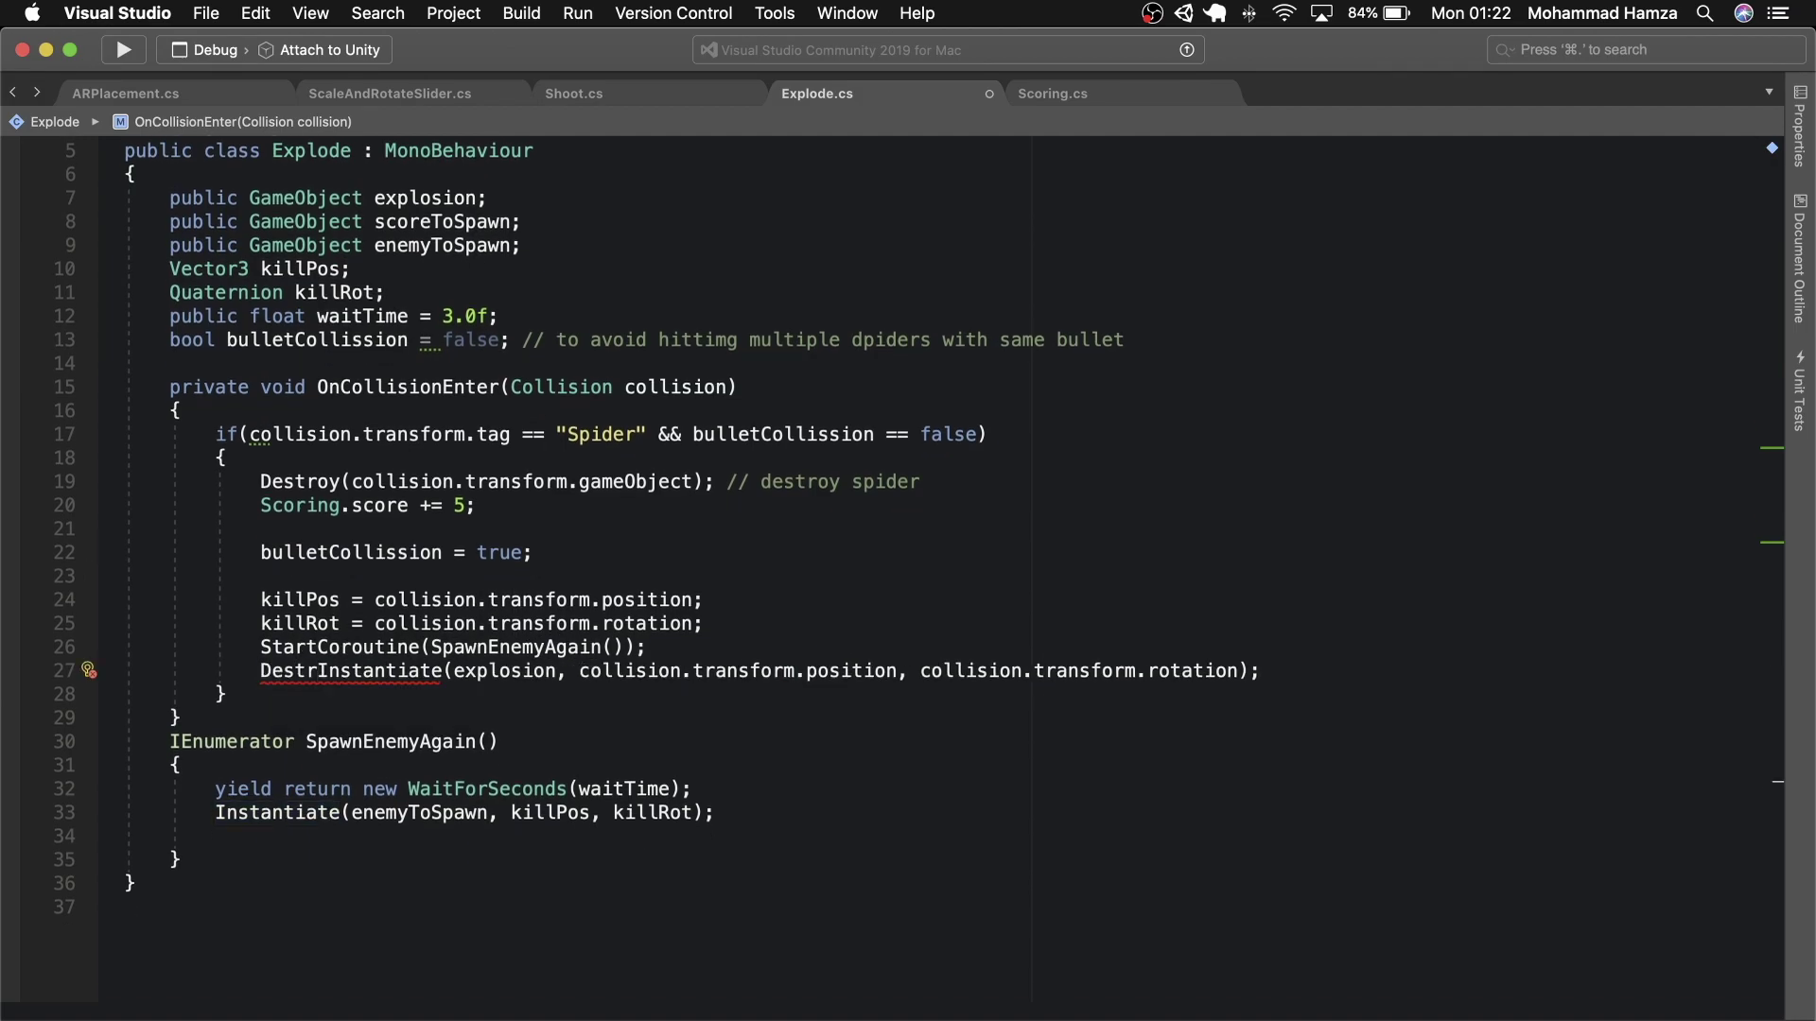
text(()
click(1285, 672)
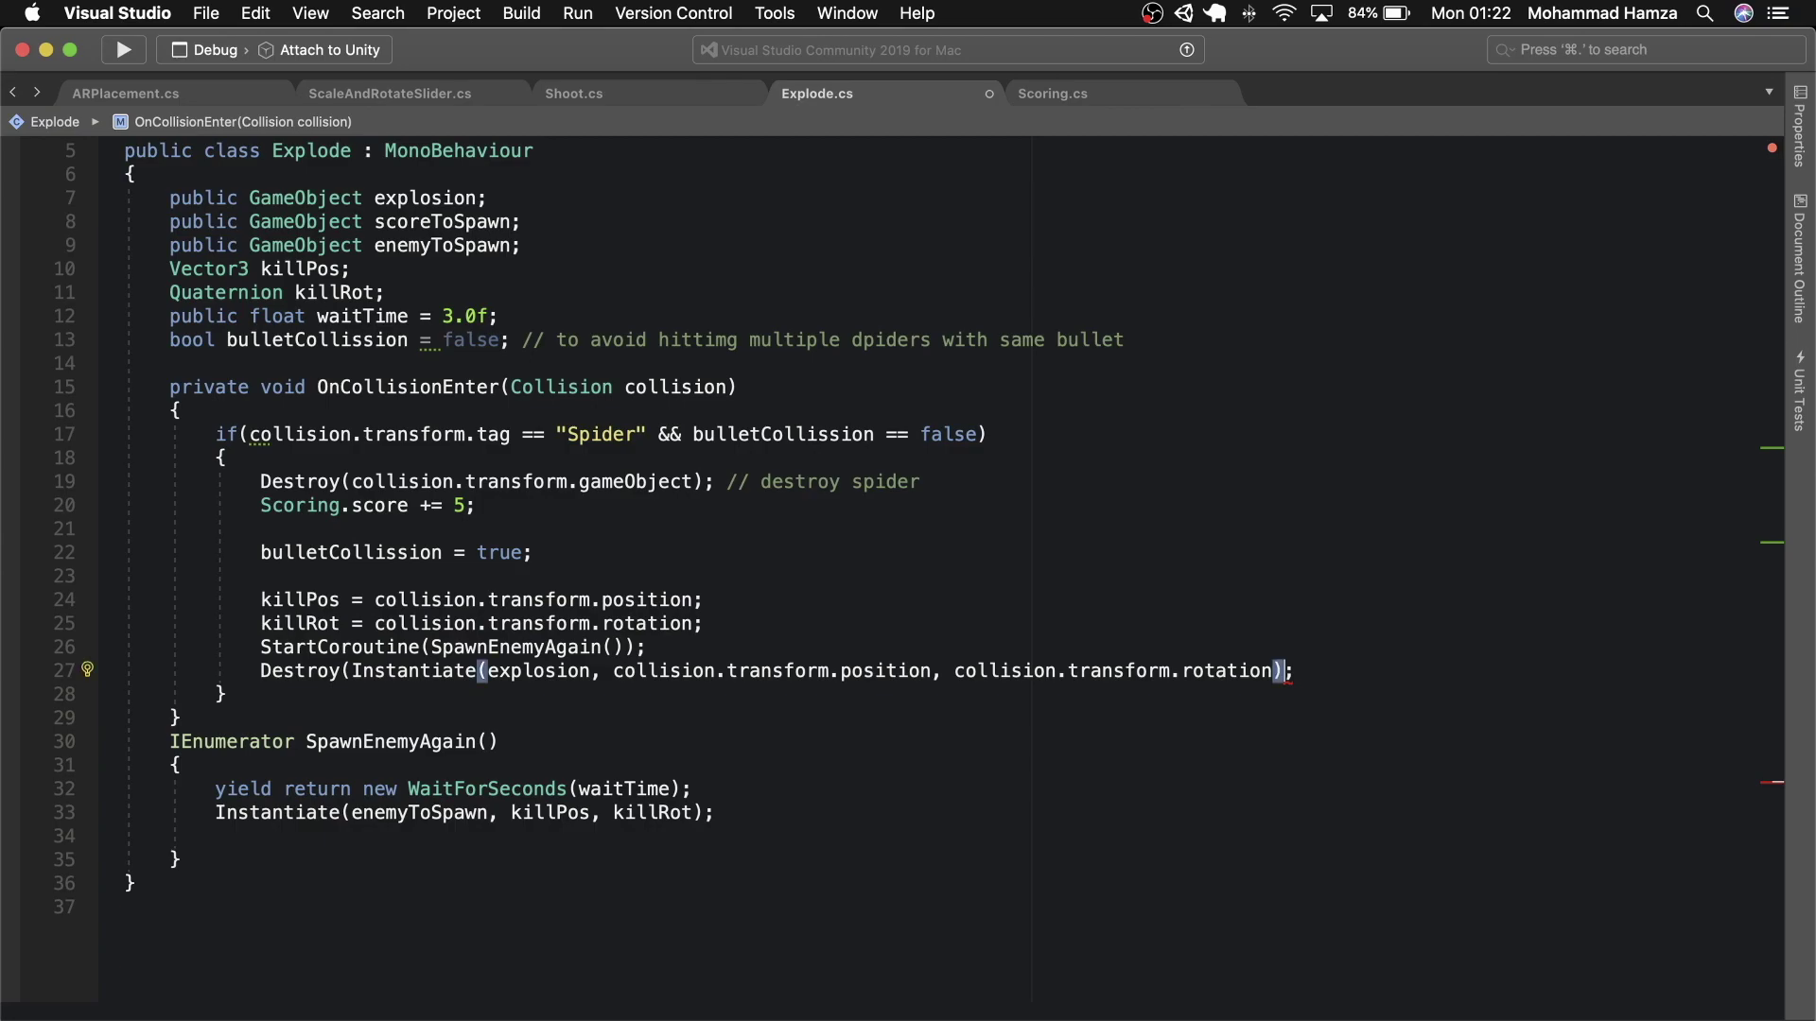
text(),waitTime)
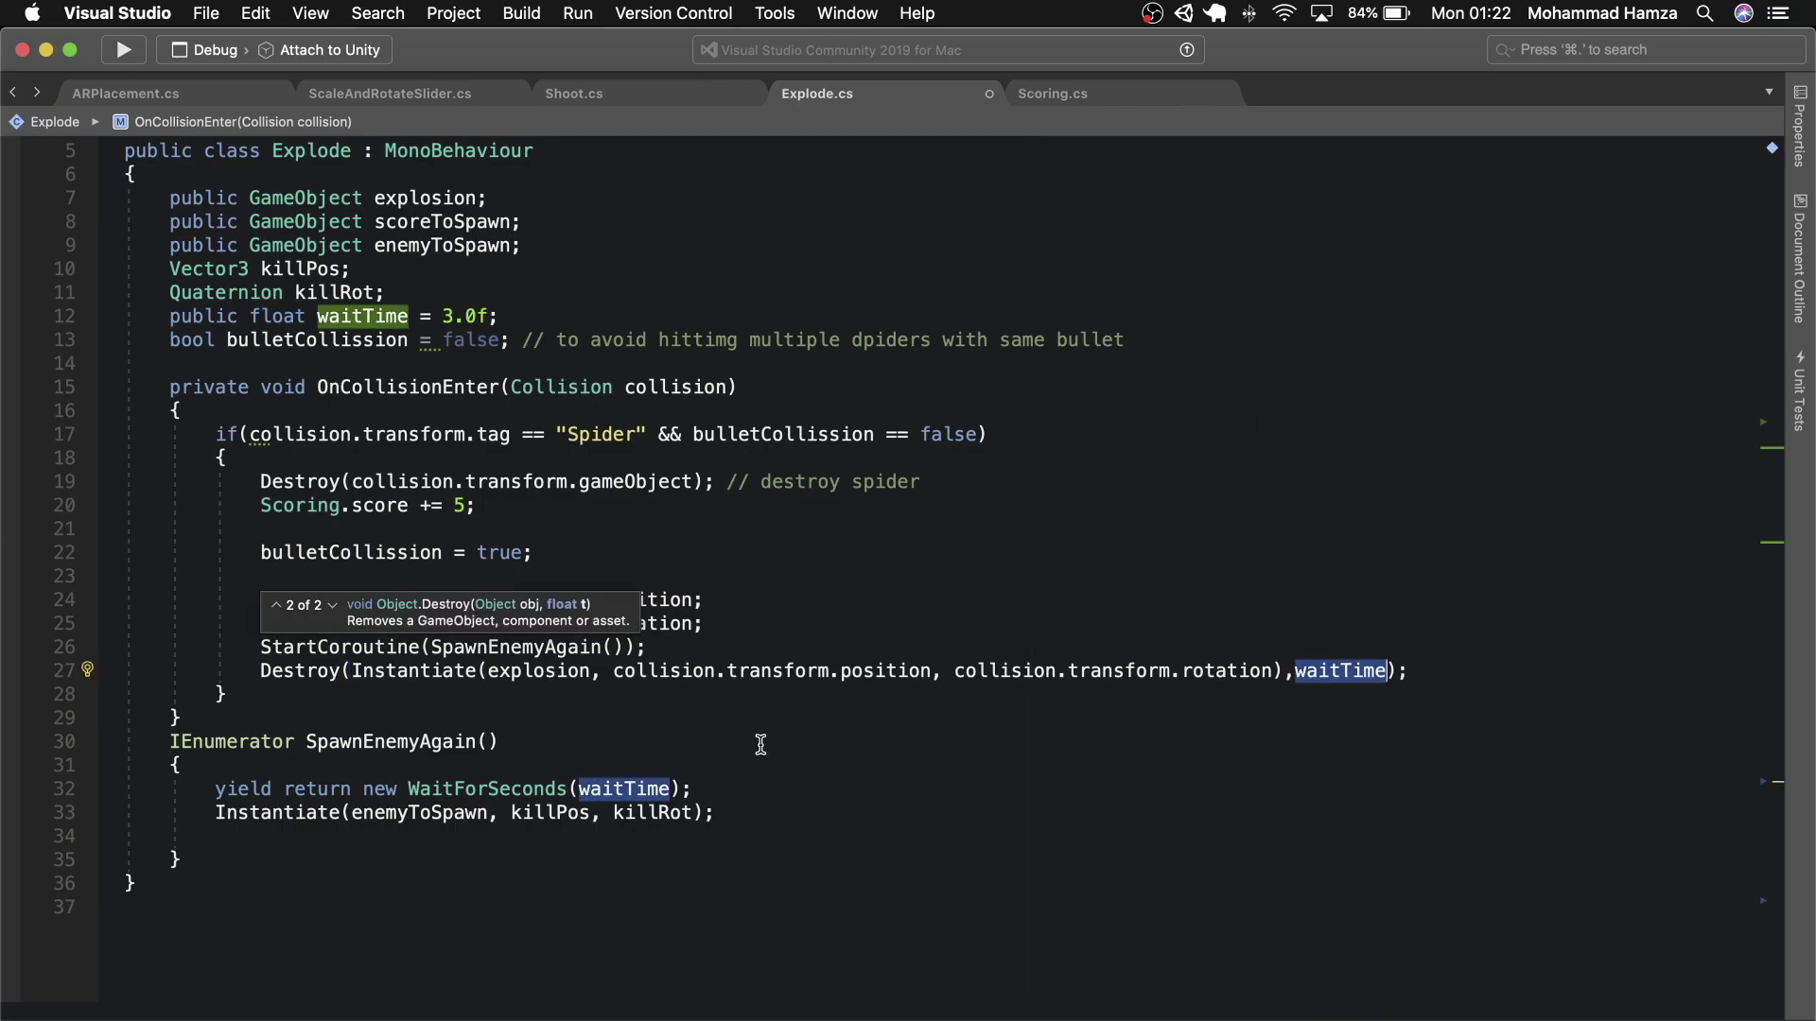
- Duplicate the Destroy(Instantiate(explosion, ...), waitTime); statement onto a new line directly below it
drag(1474, 681, 260, 672)
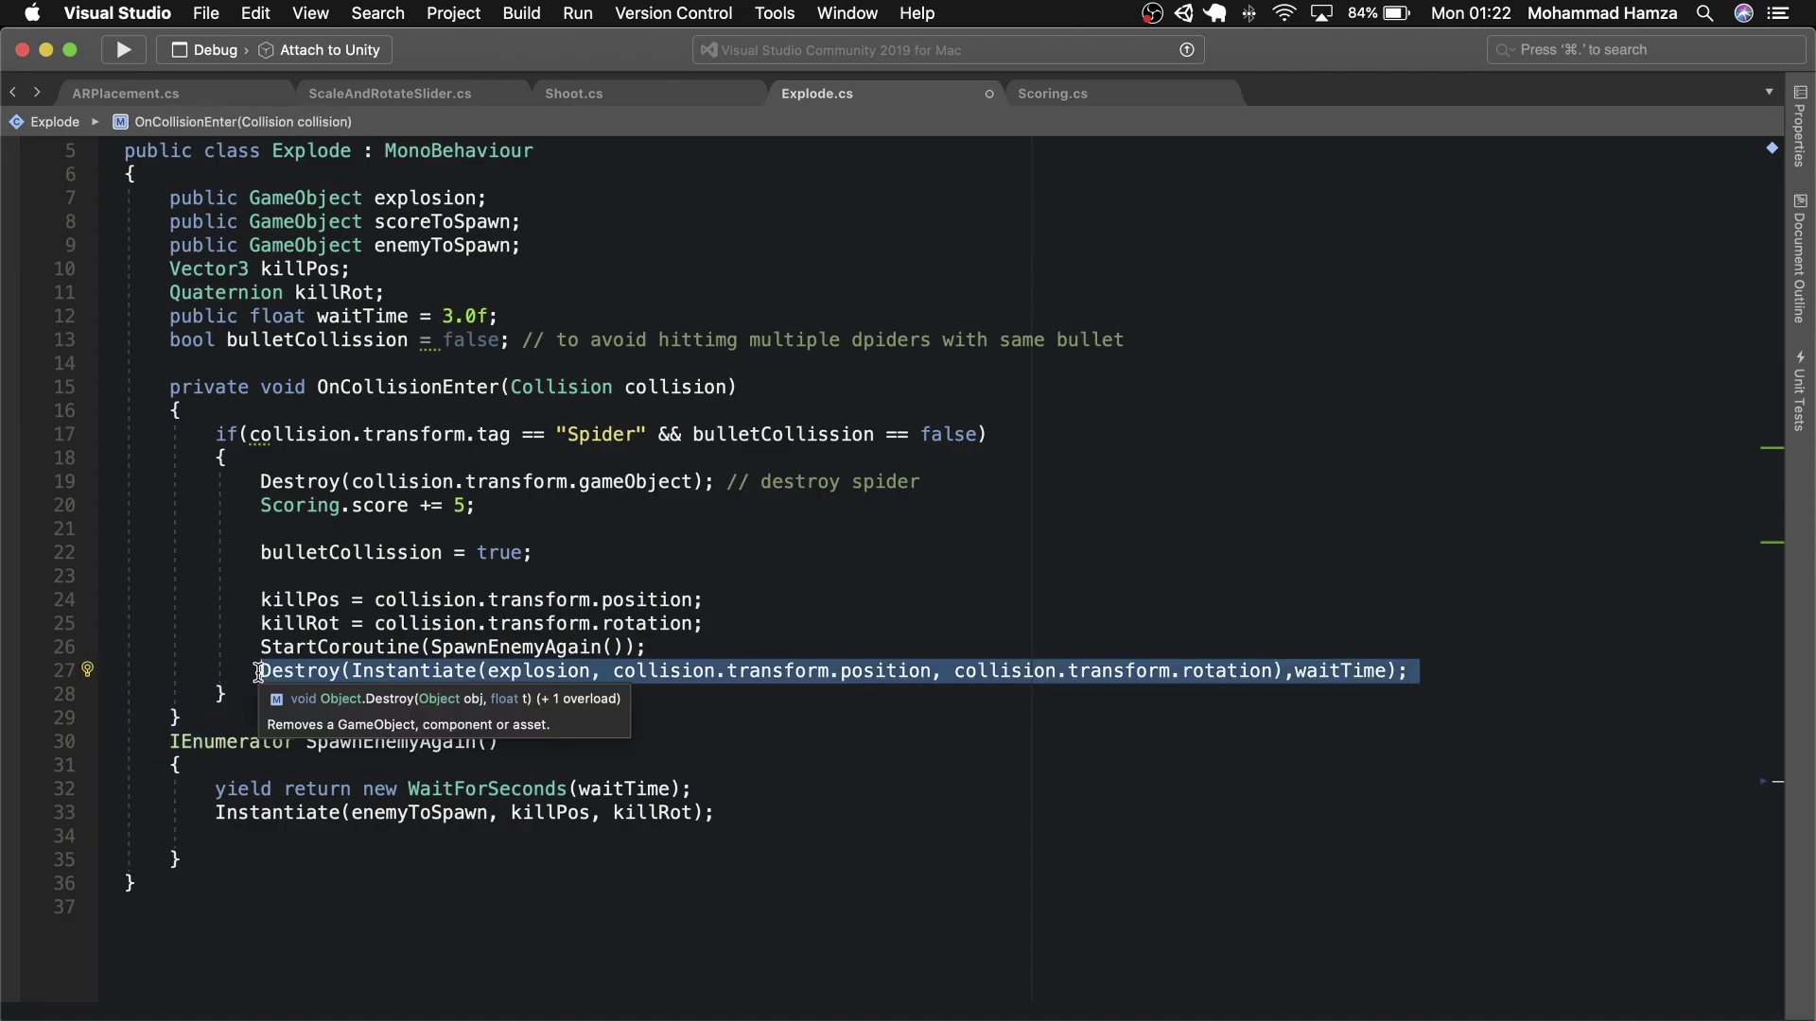
scroll(1429, 678, down, 3)
scroll(1428, 679, down, 1)
key(super+c)
key(Right)
key(Return)
key(super+v)
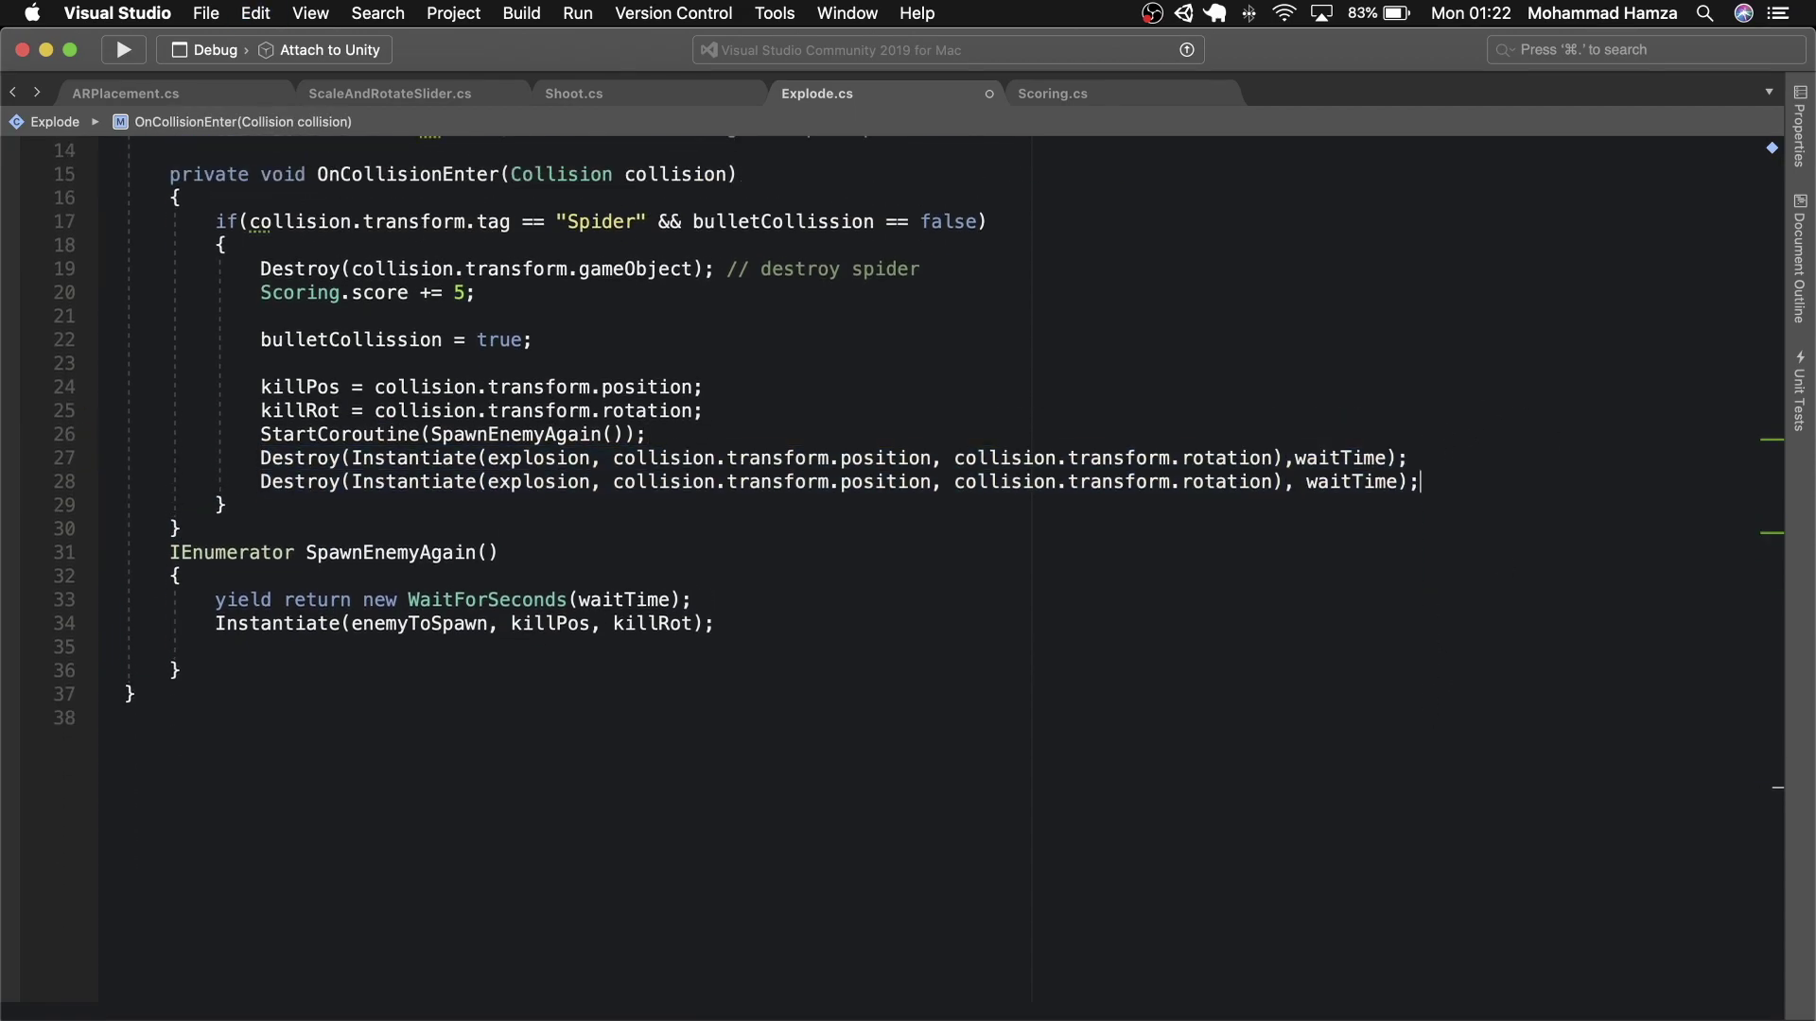
- Replace explosion with scoreToSpawn in the second Destroy(Instantiate(...)) statement
scroll(547, 473, up, 5)
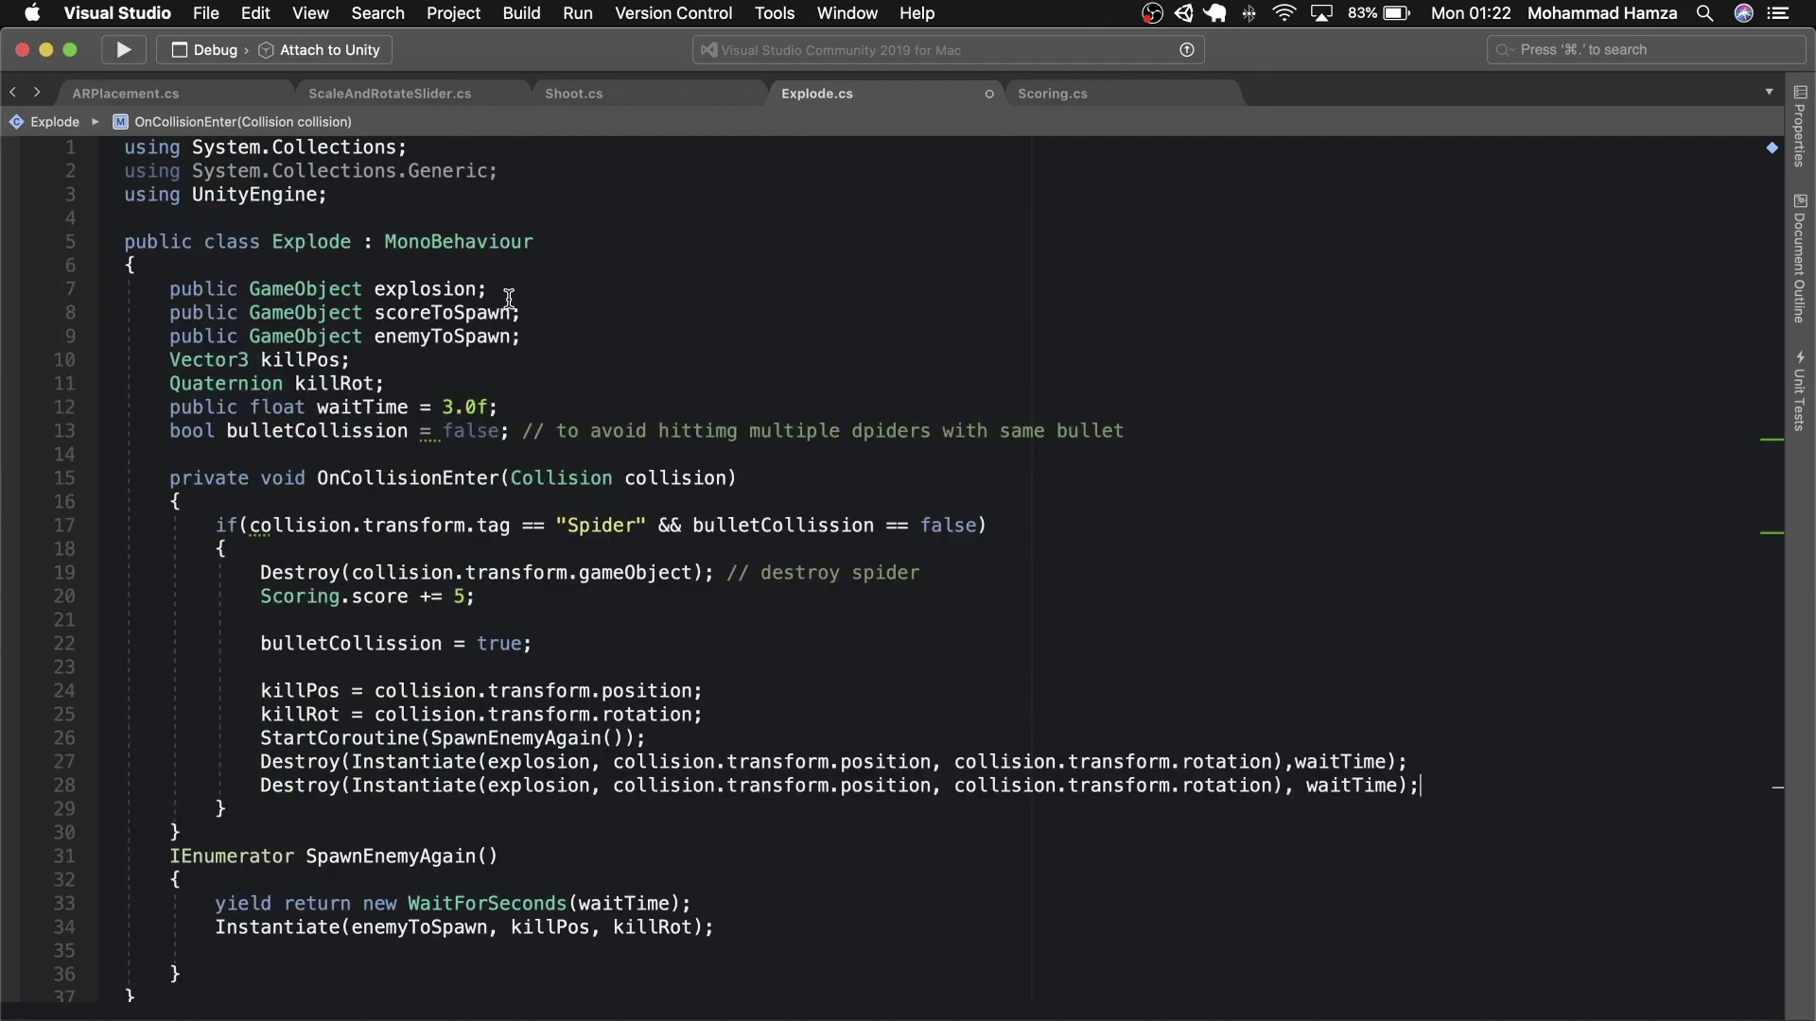
double_click(471, 312)
key(super+c)
scroll(545, 353, down, 5)
double_click(546, 483)
key(super+v)
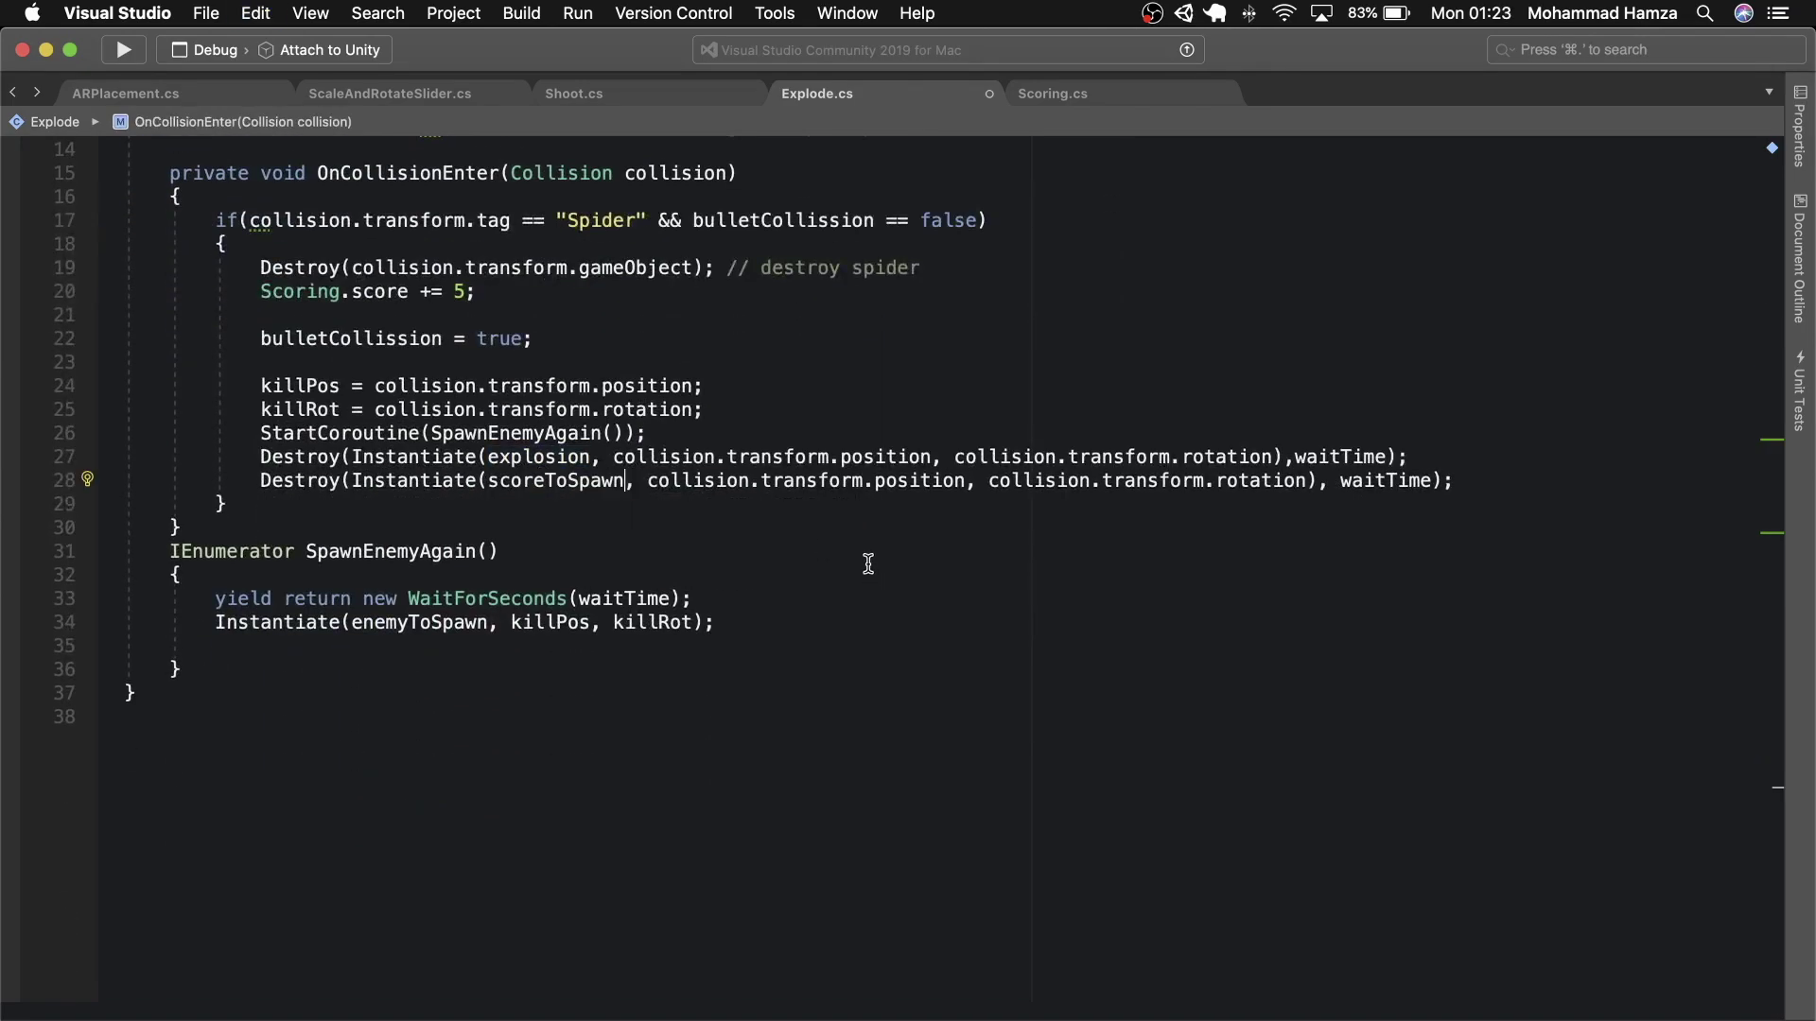
scroll(868, 564, down, 1)
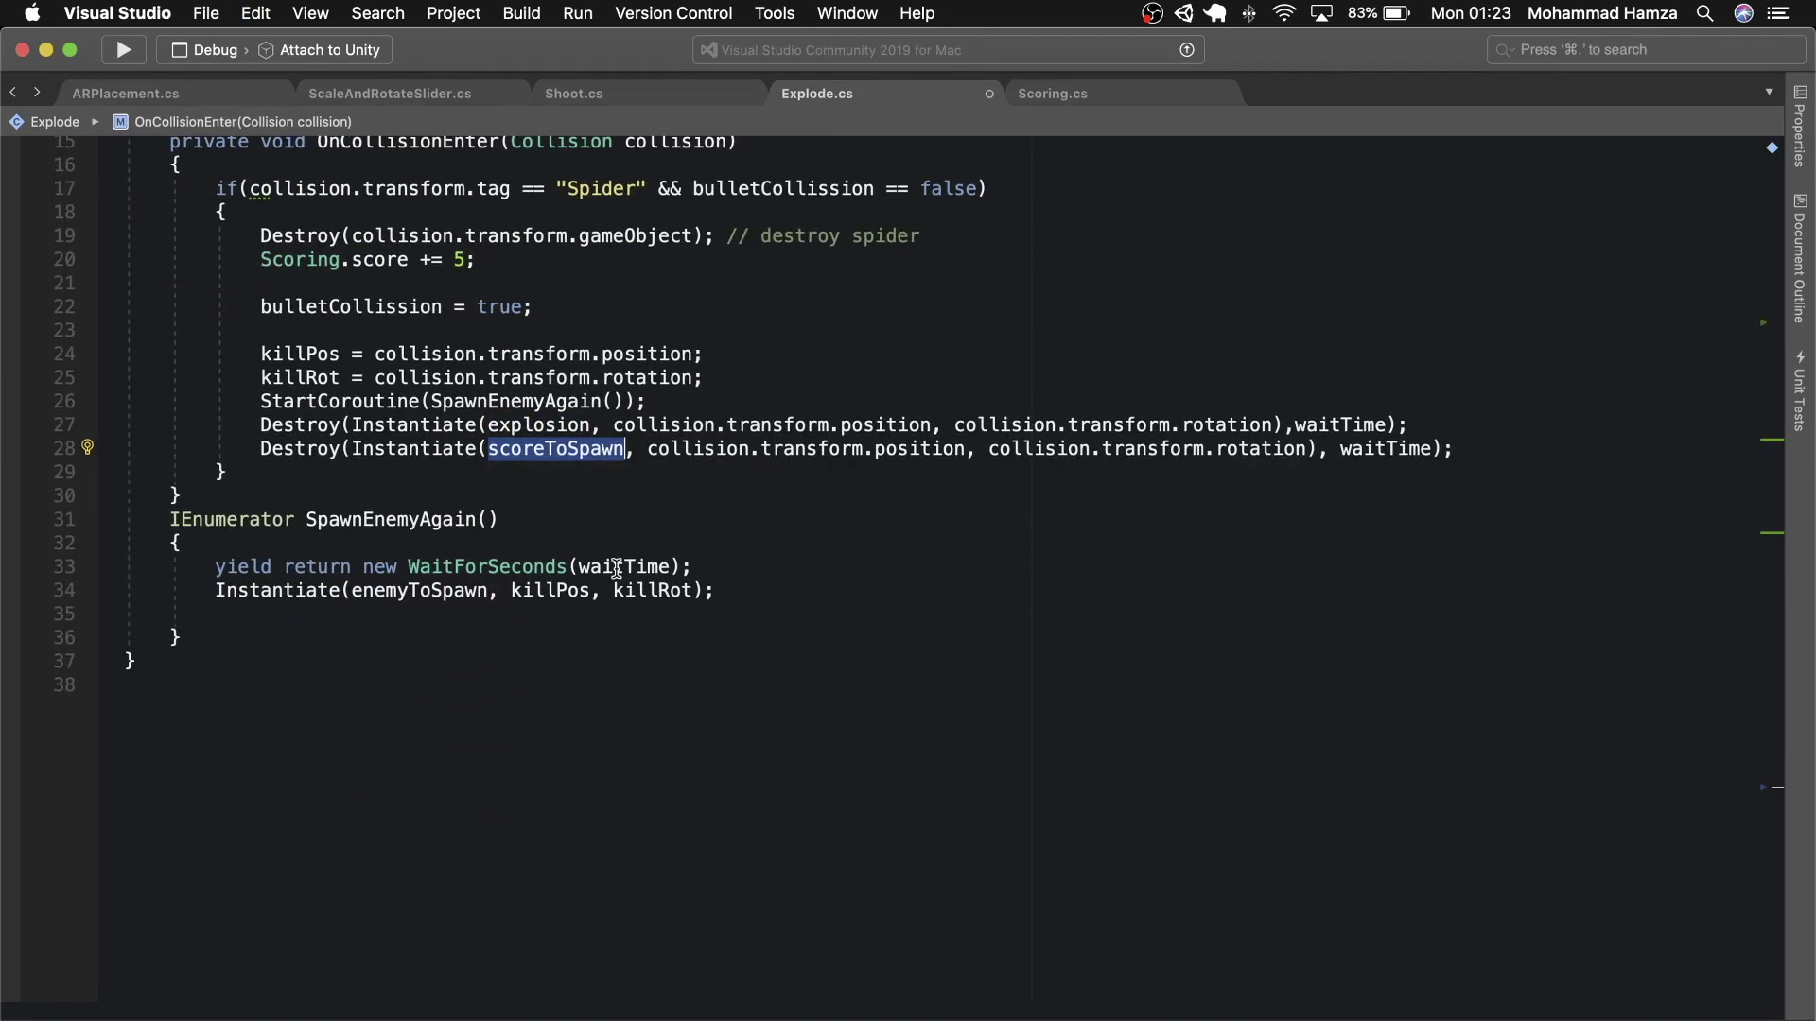
- At the end of SpawnEnemyAgain, add bulletCollission = false; and Destroy(gameObject); with the comment "destroy bullet", and save the script
click(750, 600)
key(Return)
text(bulletCollission = false;)
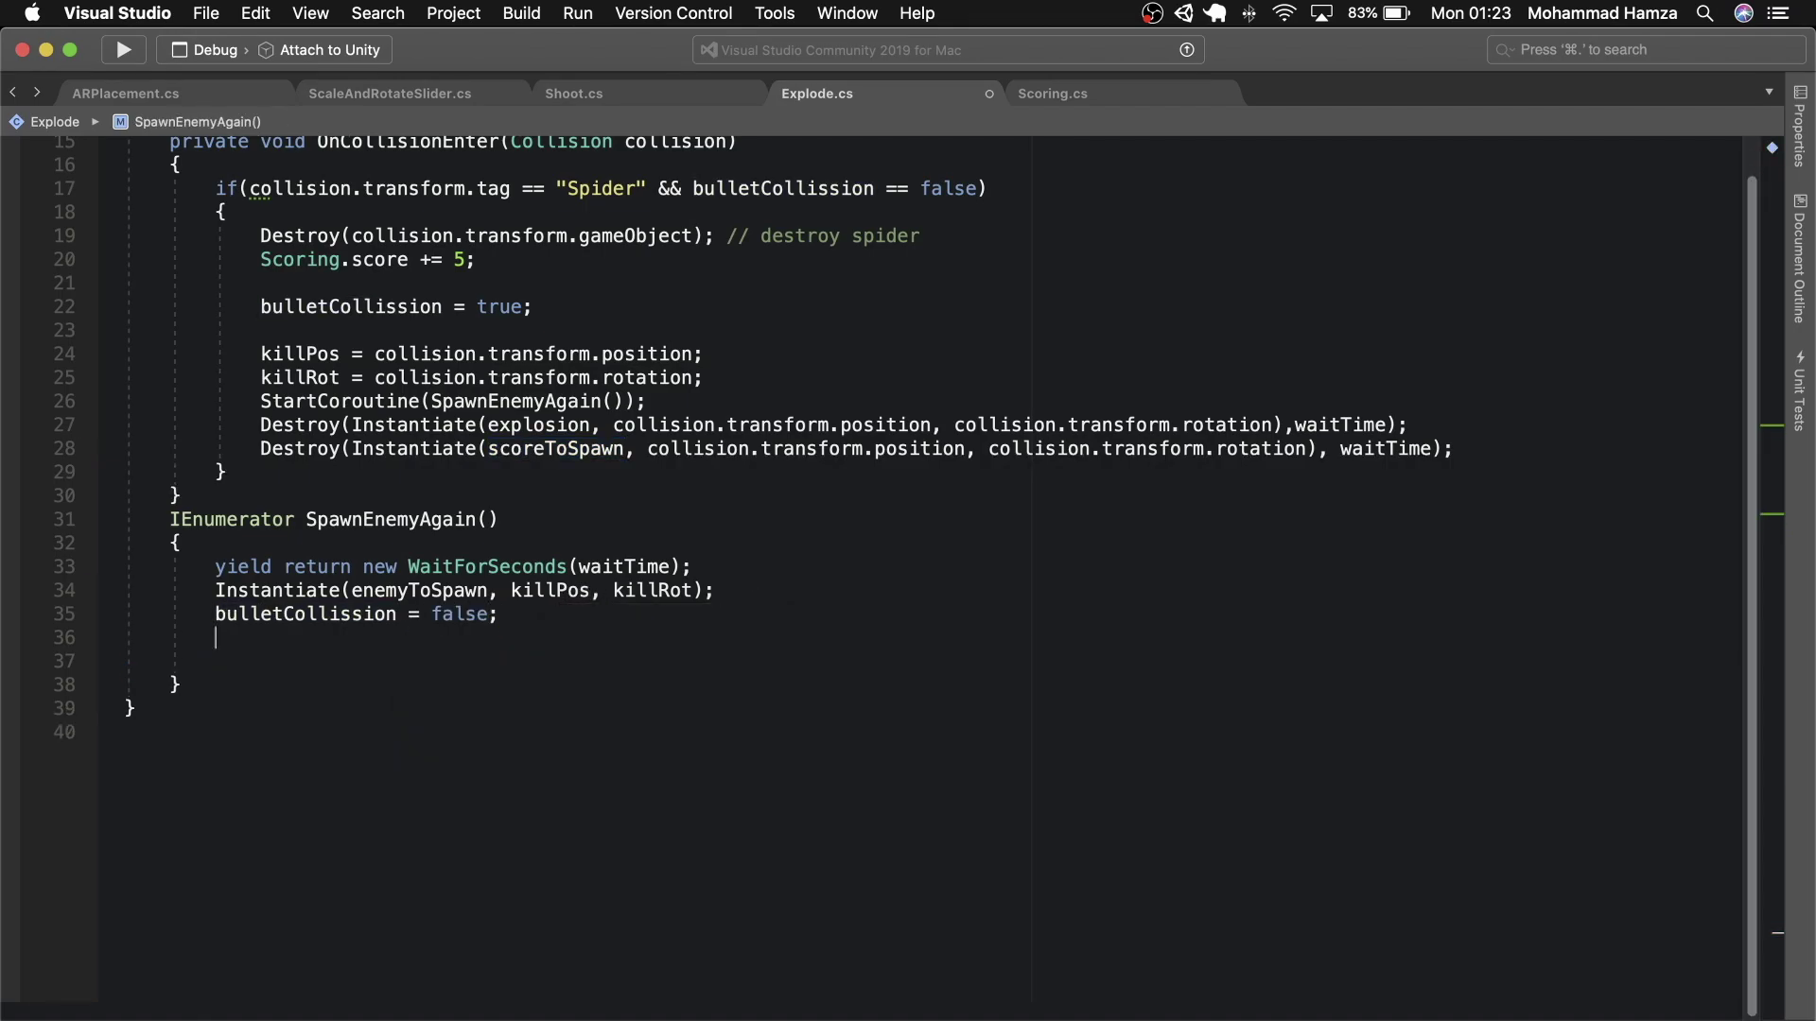
key(Return)
text(Destroy(gameObject); // destroy bullet)
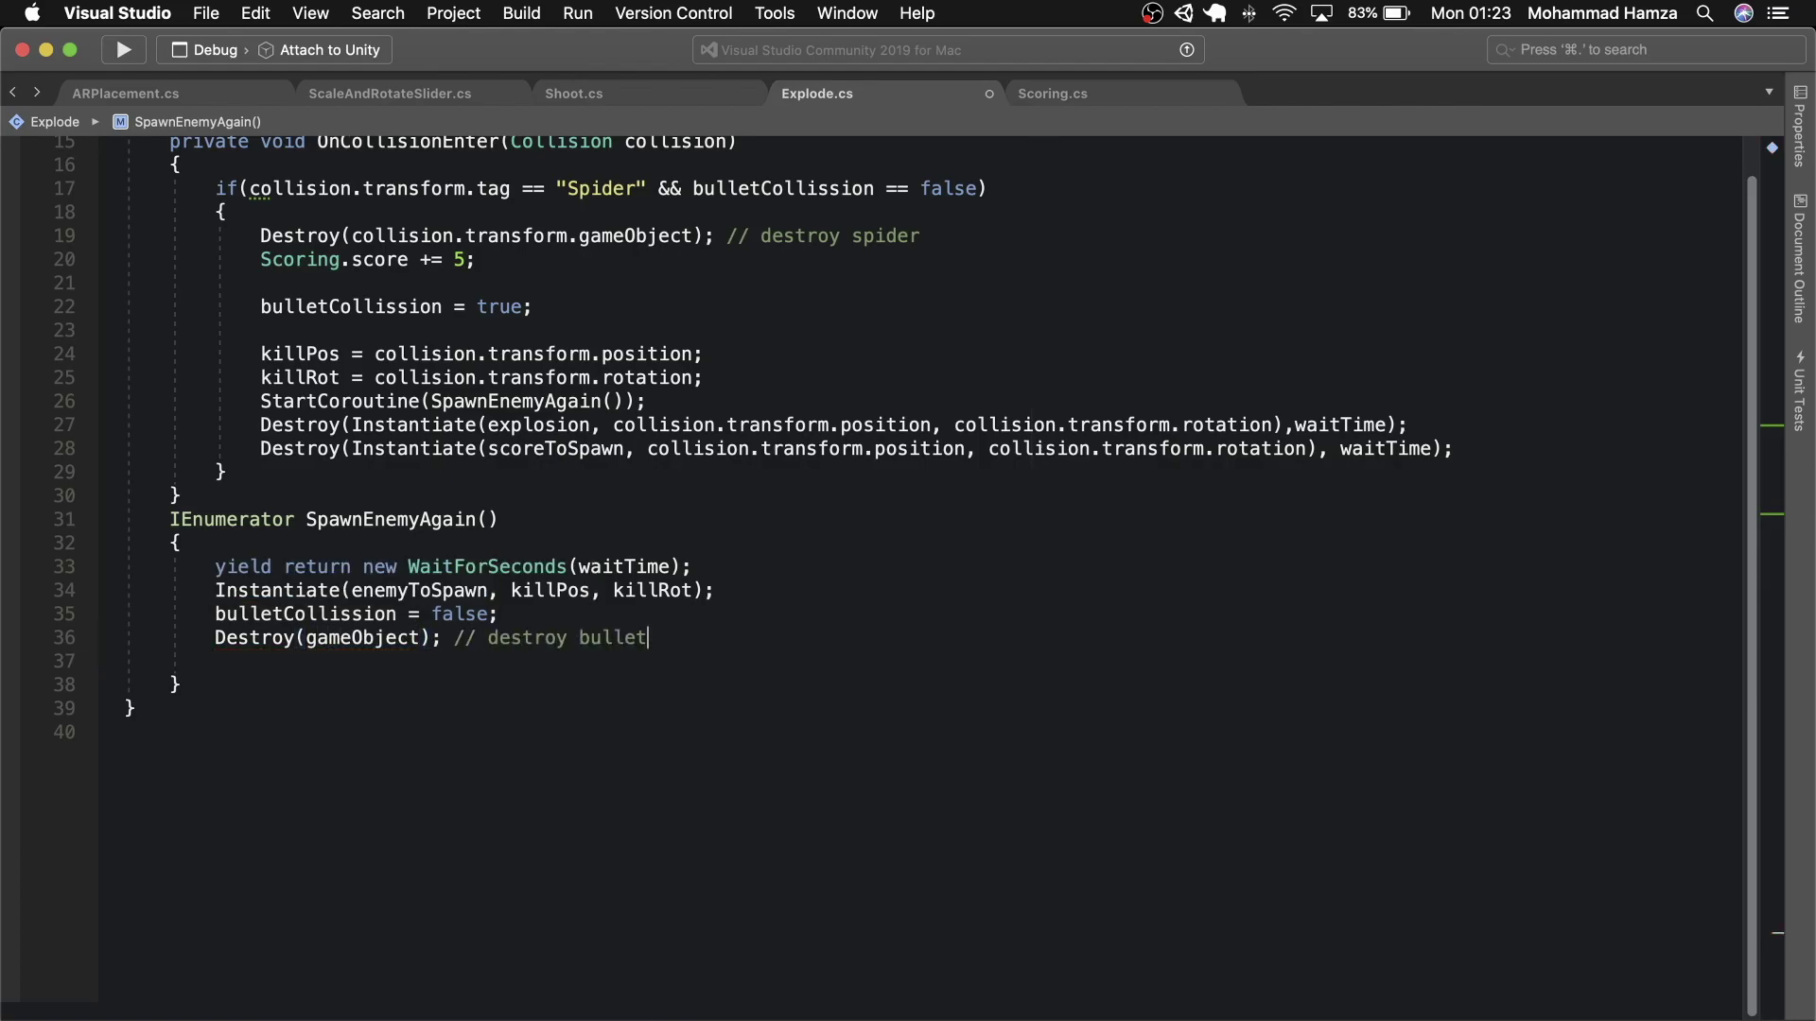
scroll(811, 615, up, 5)
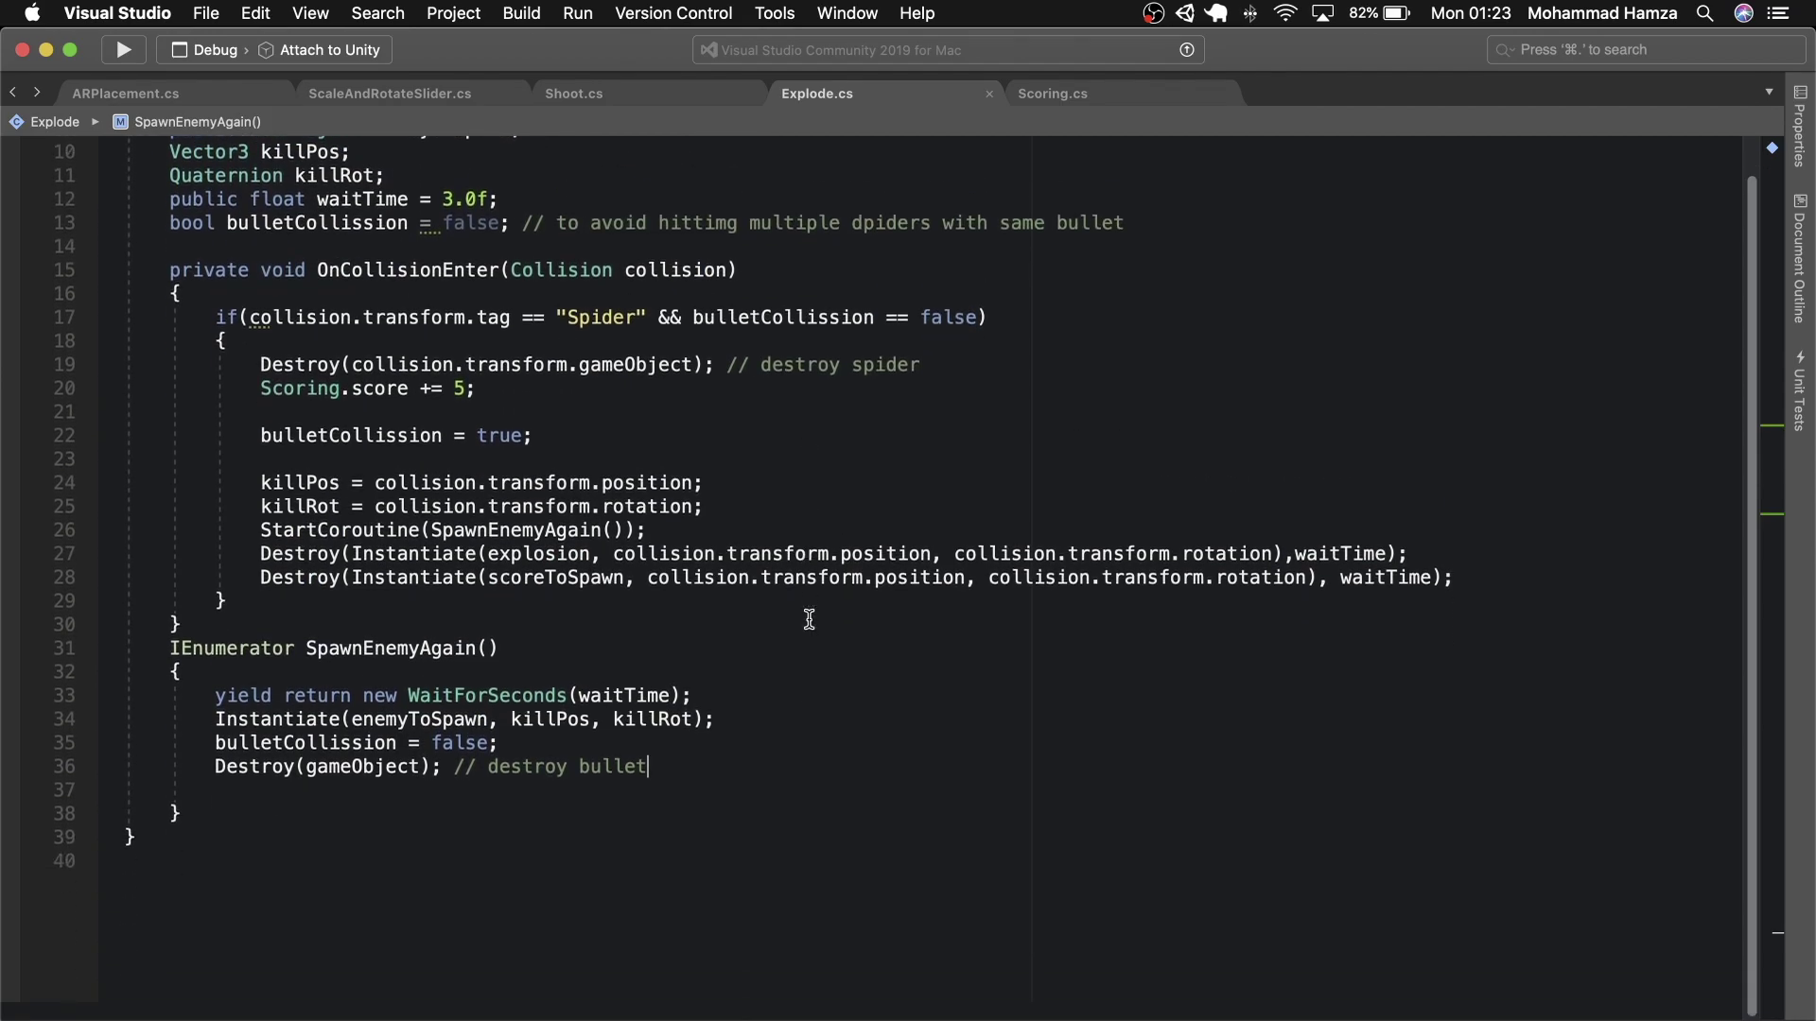
- Switch to Unity, save the scene, and assign the ScorePointCanvas prefab to Score To Spawn in the Sphere prefab's Explode script
key(super+Tab)
click(212, 392)
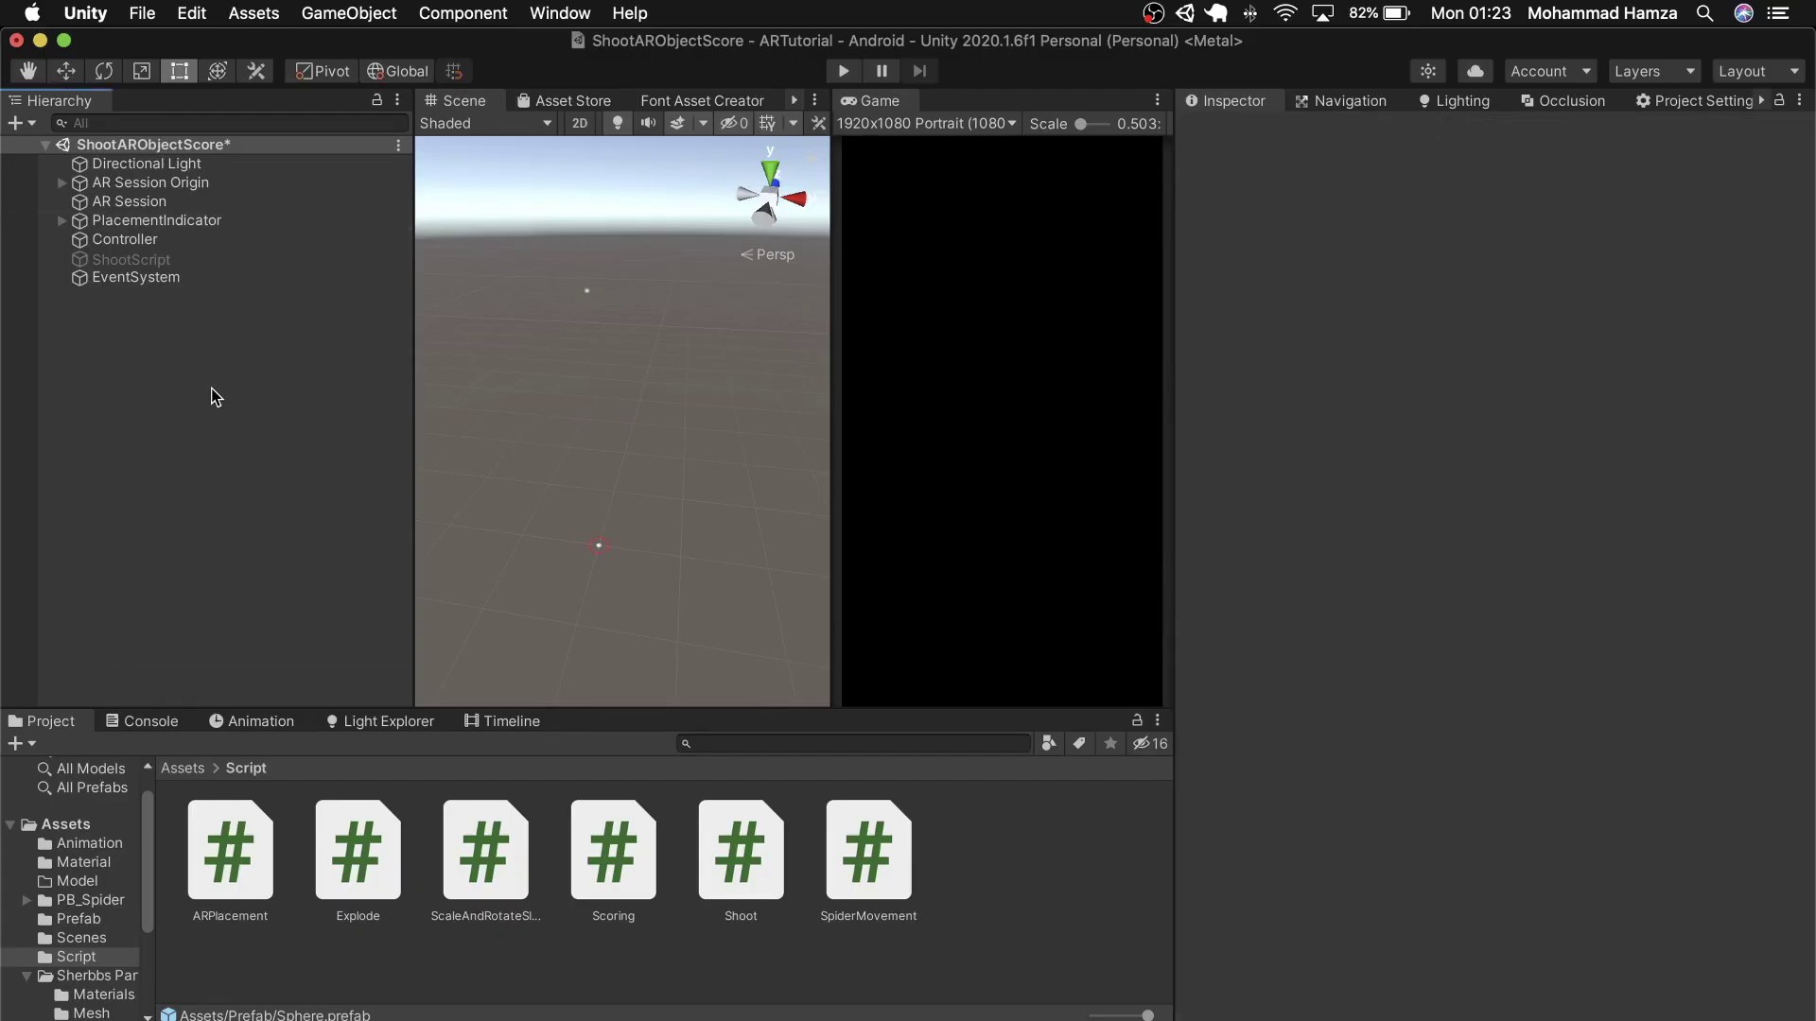
key(super+s)
click(79, 919)
click(485, 851)
scroll(1458, 525, down, 10)
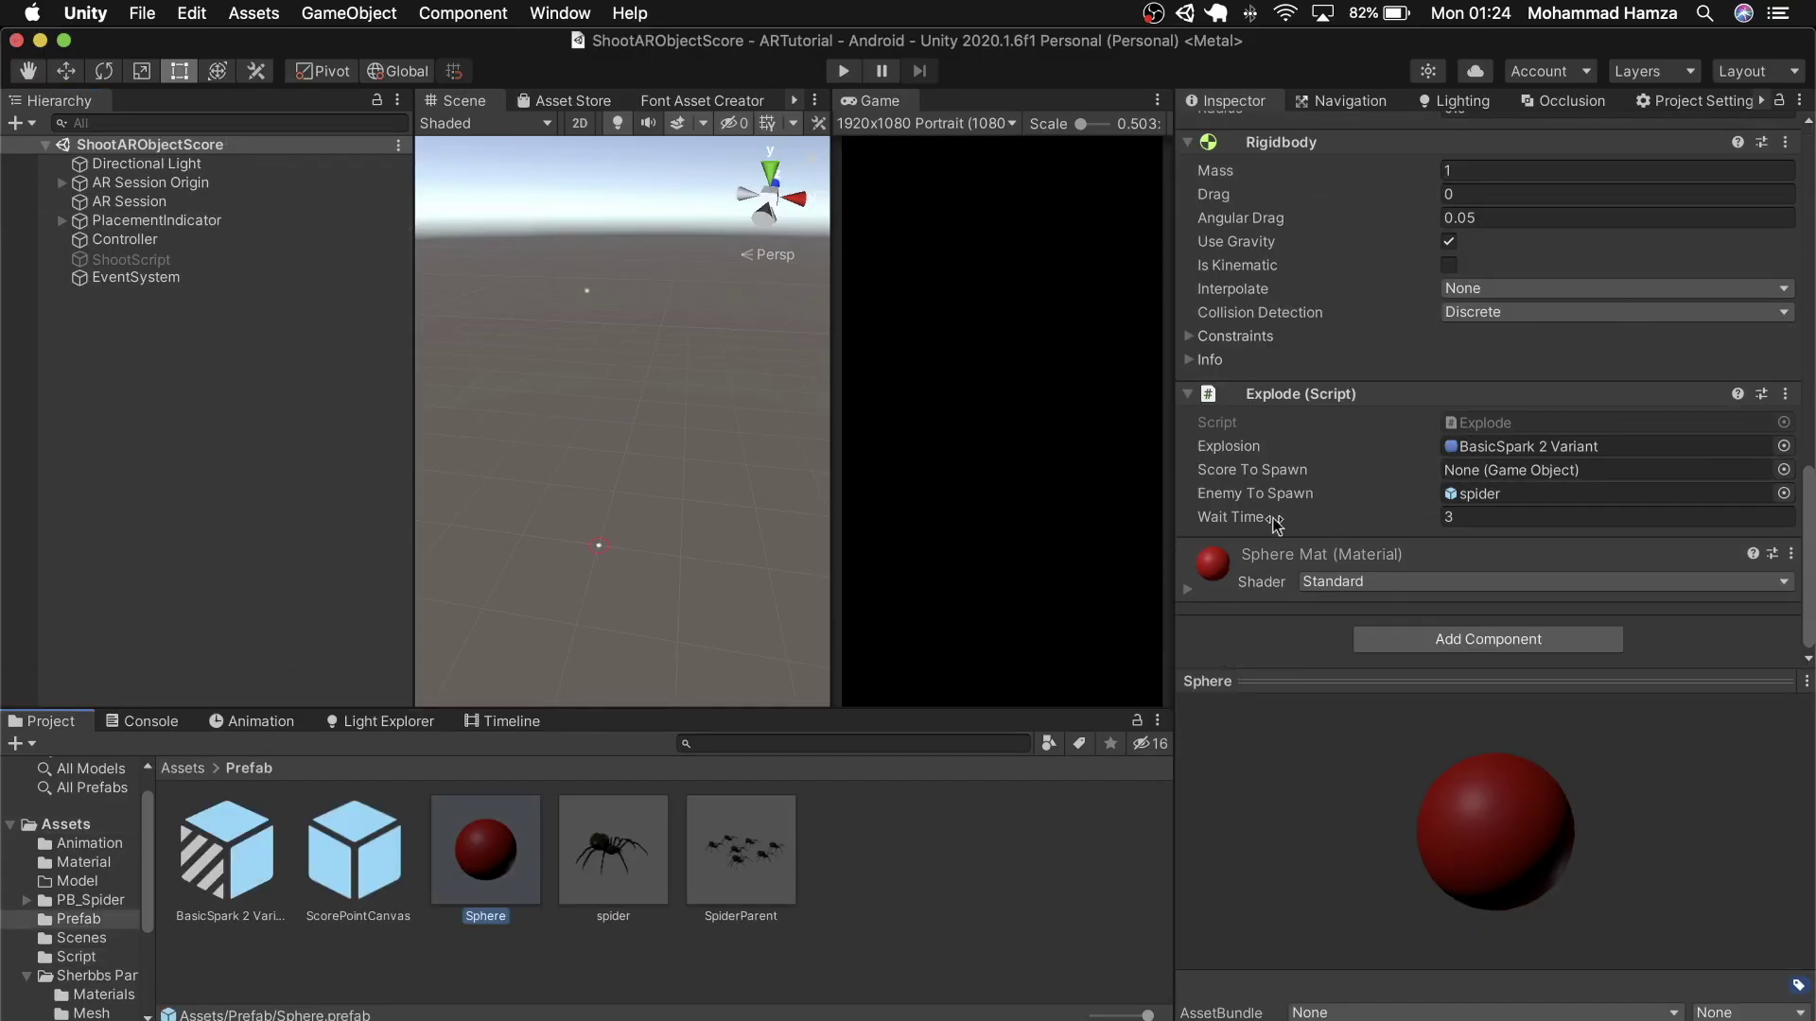
drag(452, 881, 1490, 464)
drag(354, 851, 1523, 470)
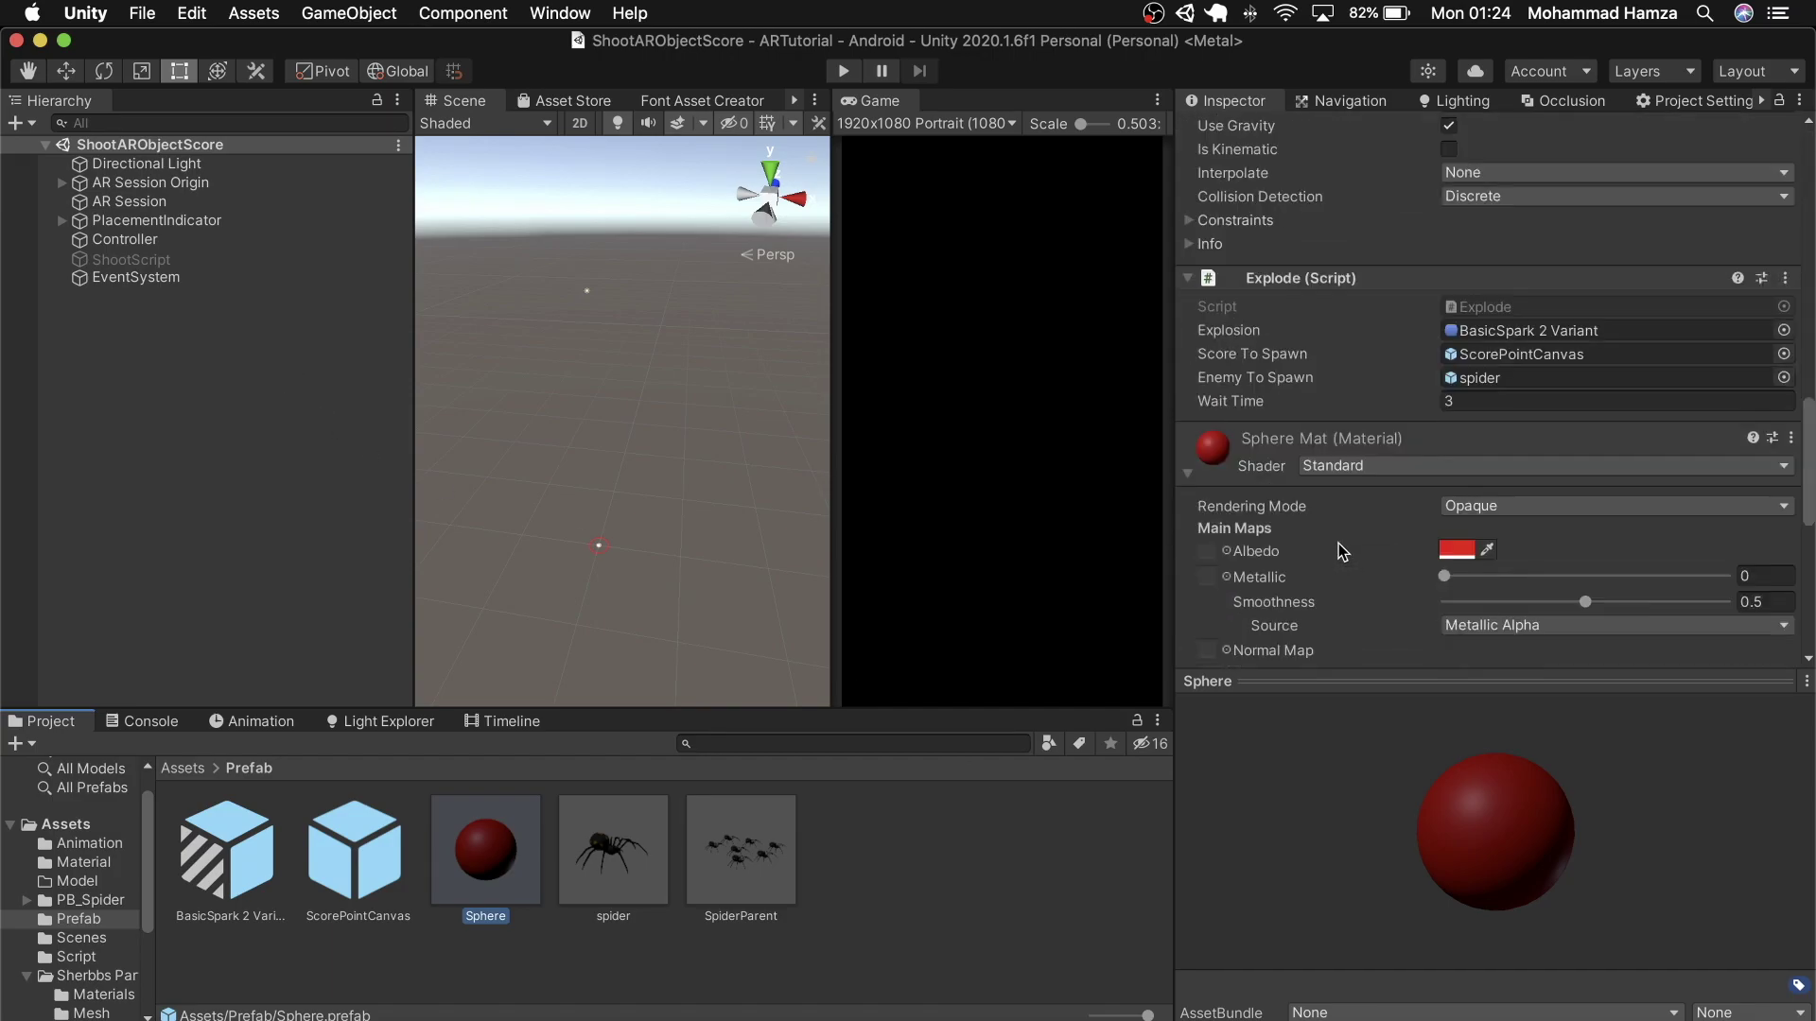
click(225, 388)
- Add the open ShootARObjectScore scene to the build, exclude ShootArObject, and open the Android player settings
click(142, 12)
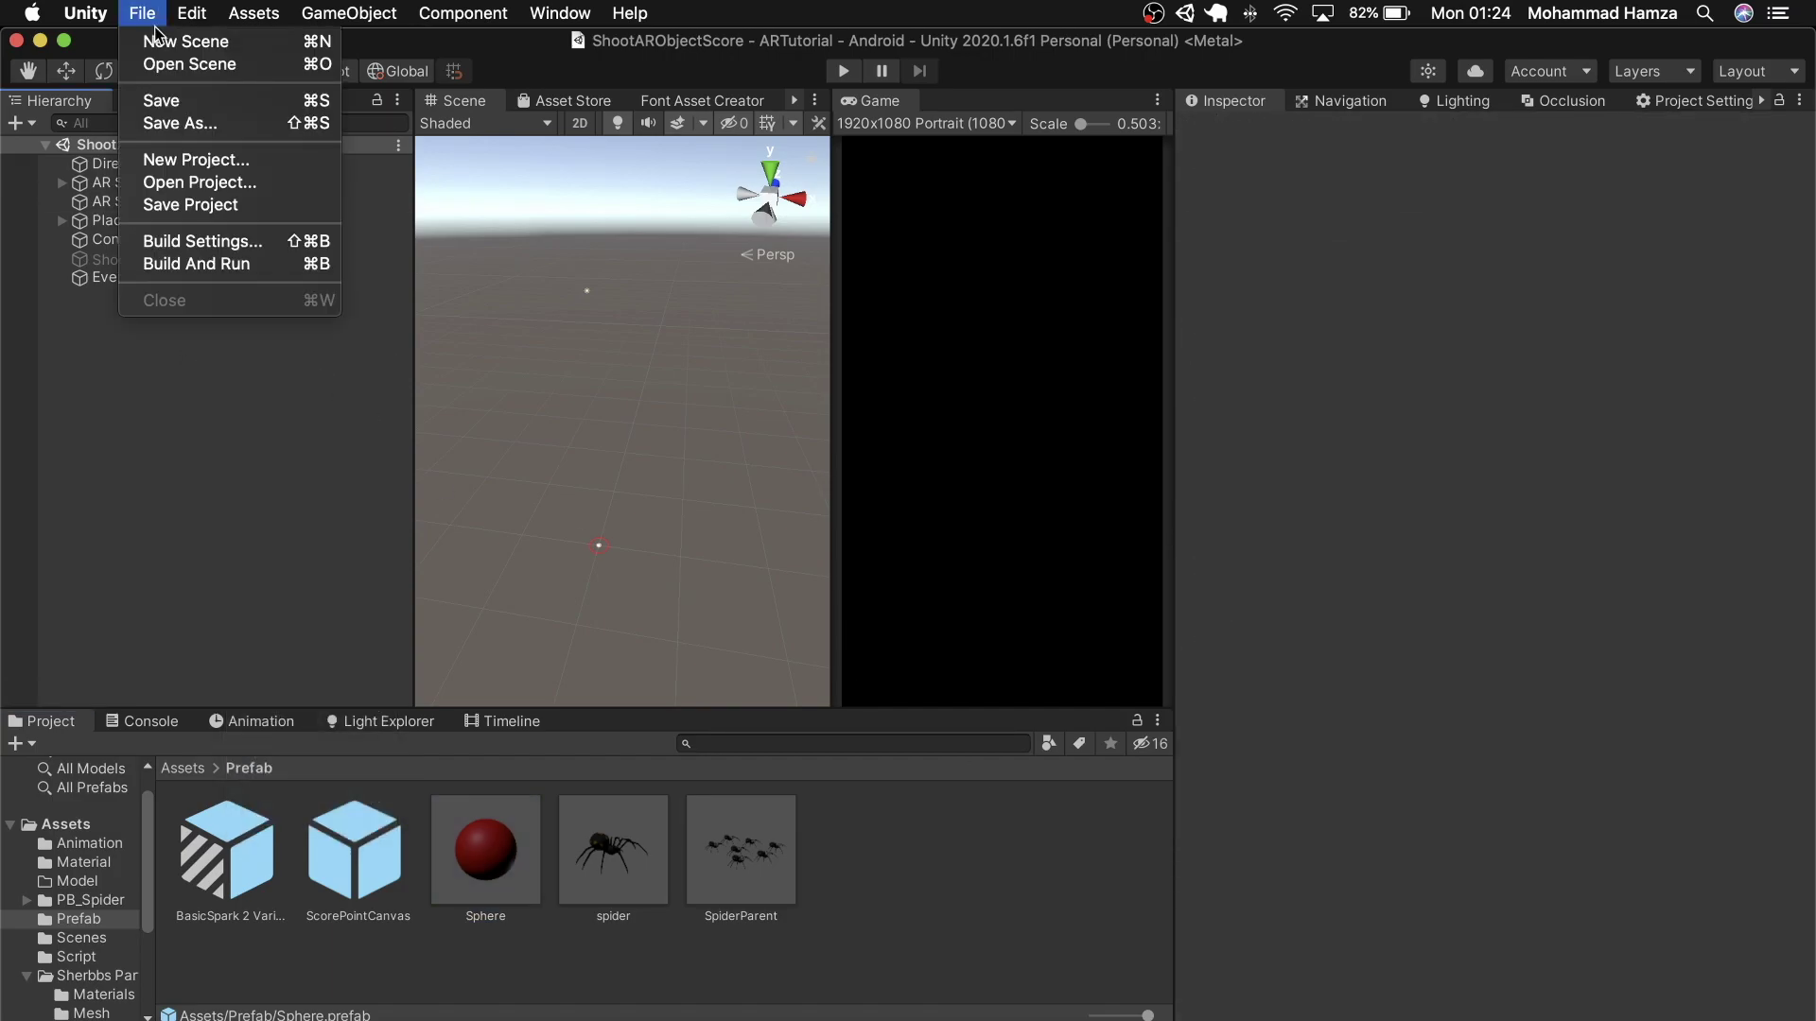
click(189, 247)
click(1009, 280)
click(368, 149)
click(425, 735)
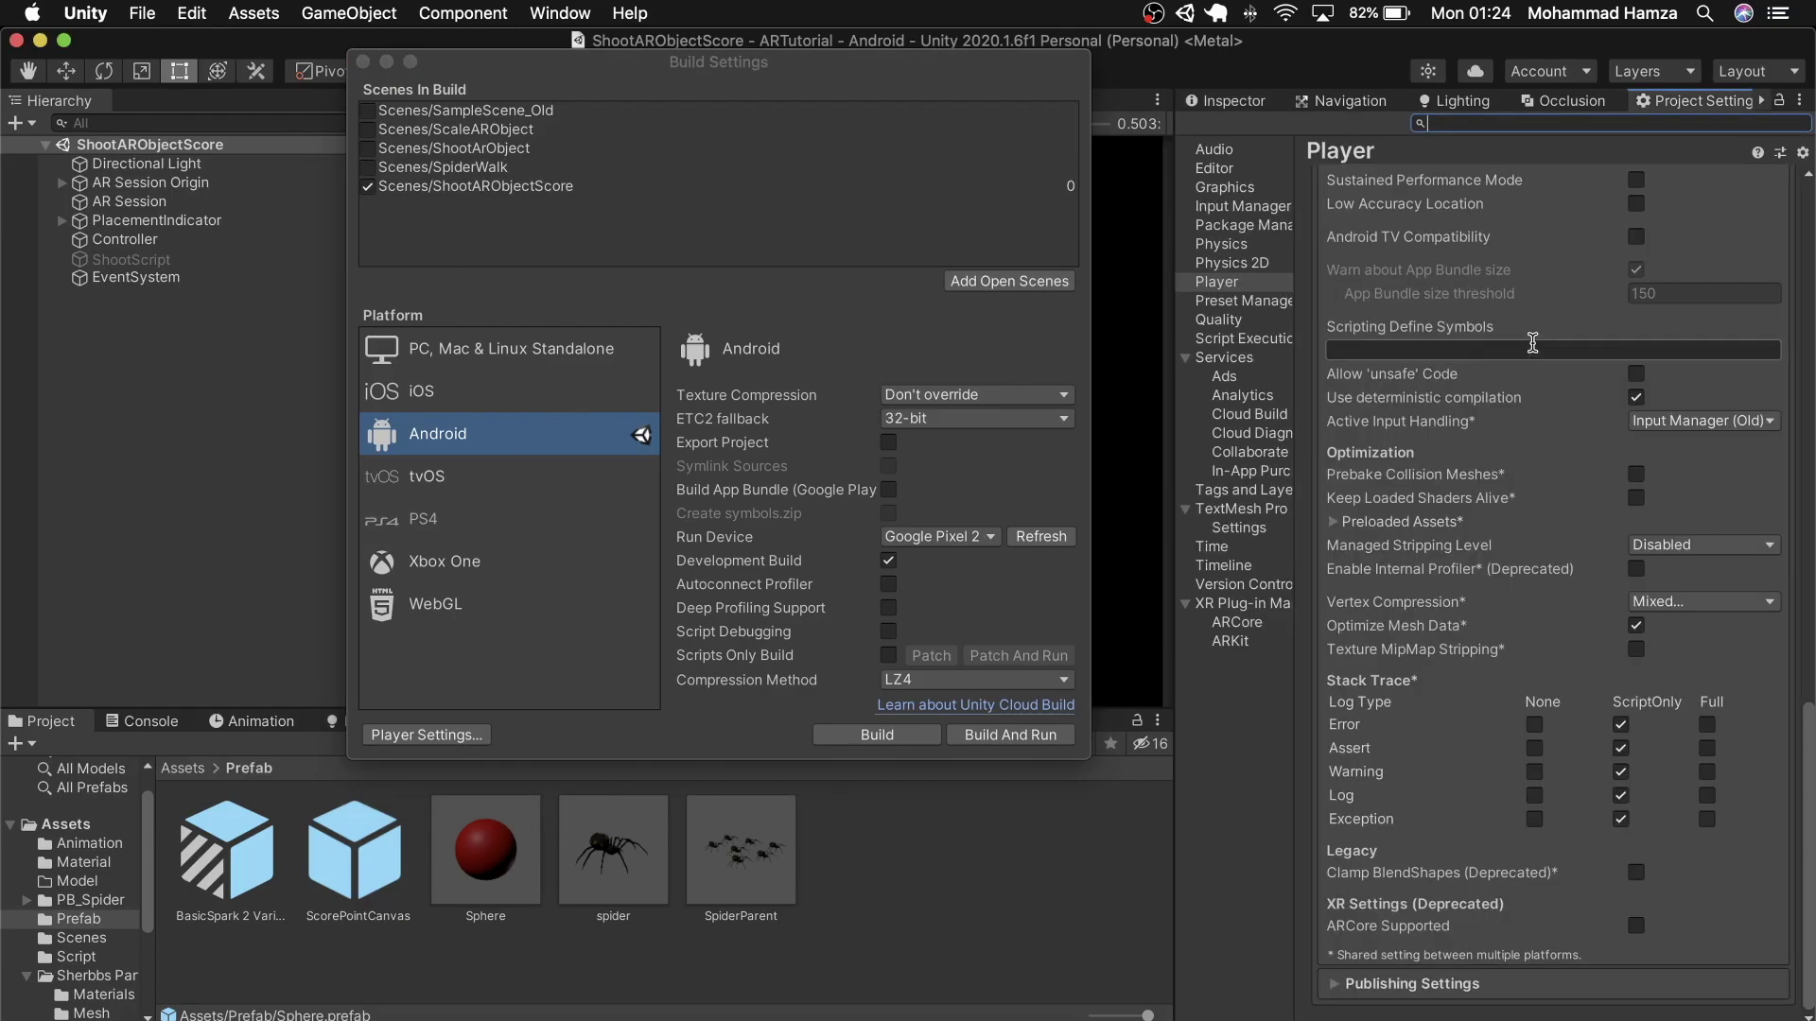
click(1754, 210)
drag(1755, 210, 1683, 210)
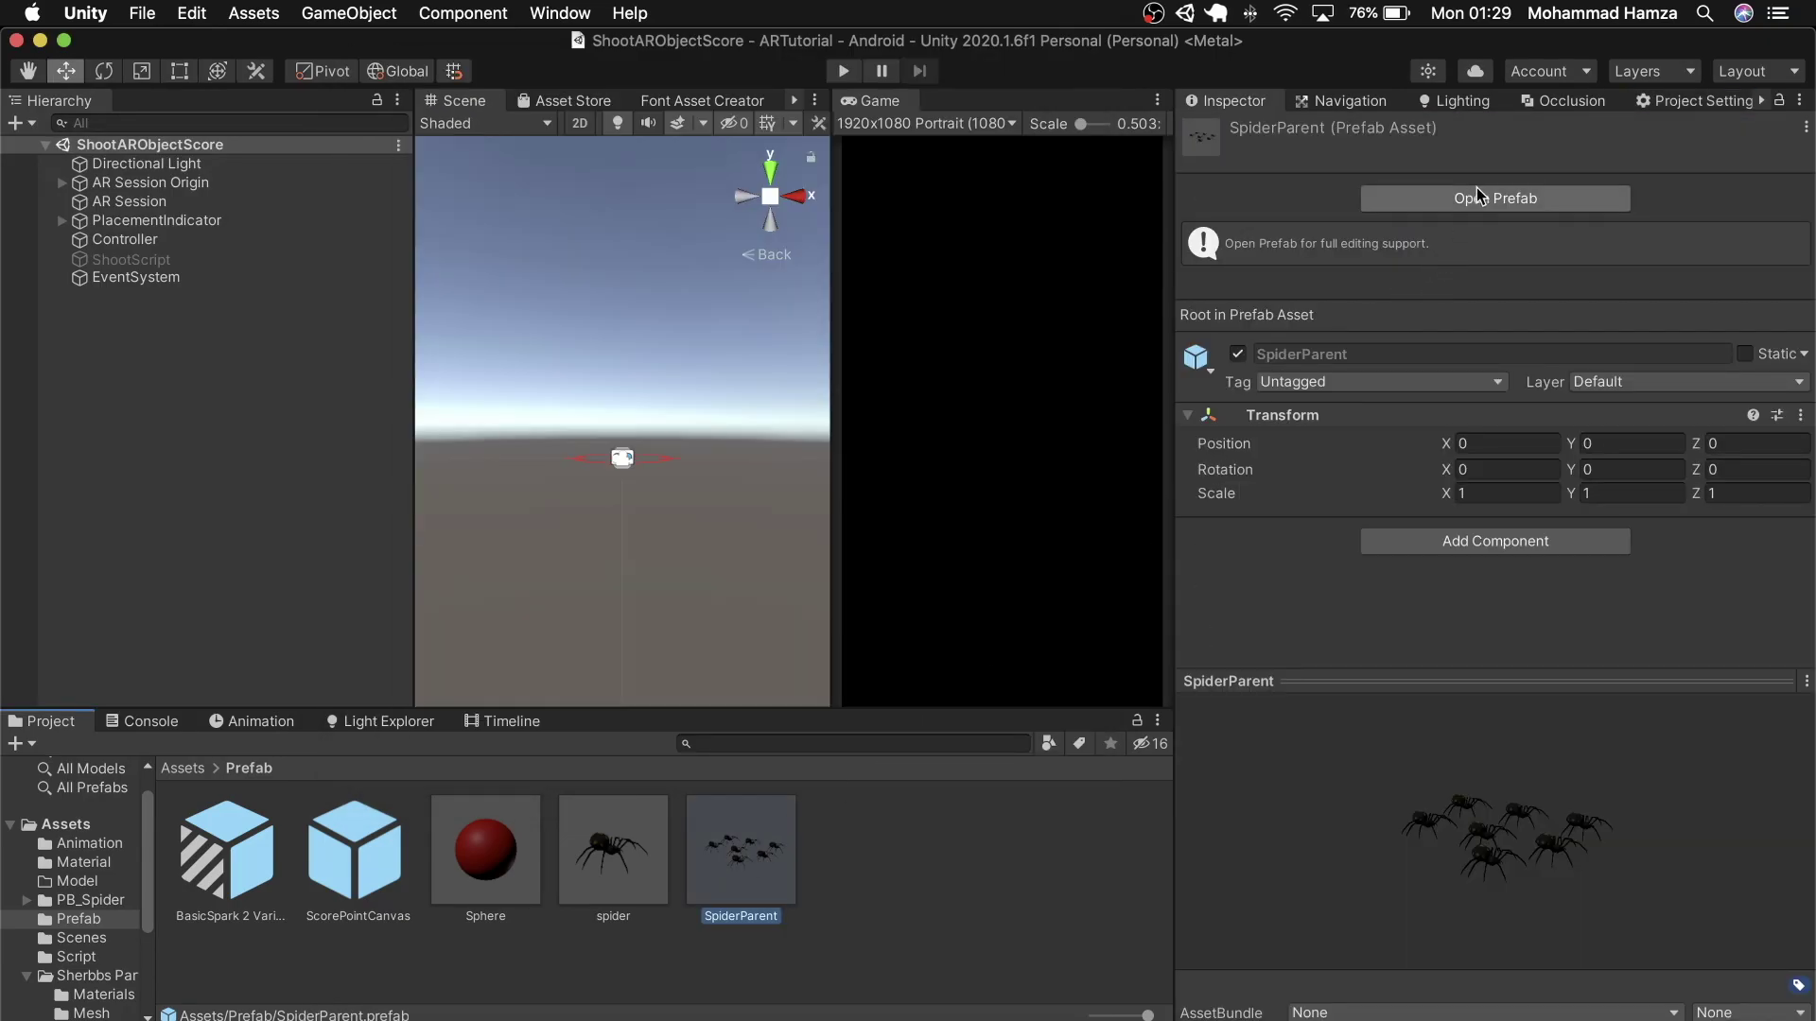
- Open the SpiderParent prefab for editing and set ScoreBoardText's tag to ScoreOnBanner
click(1478, 196)
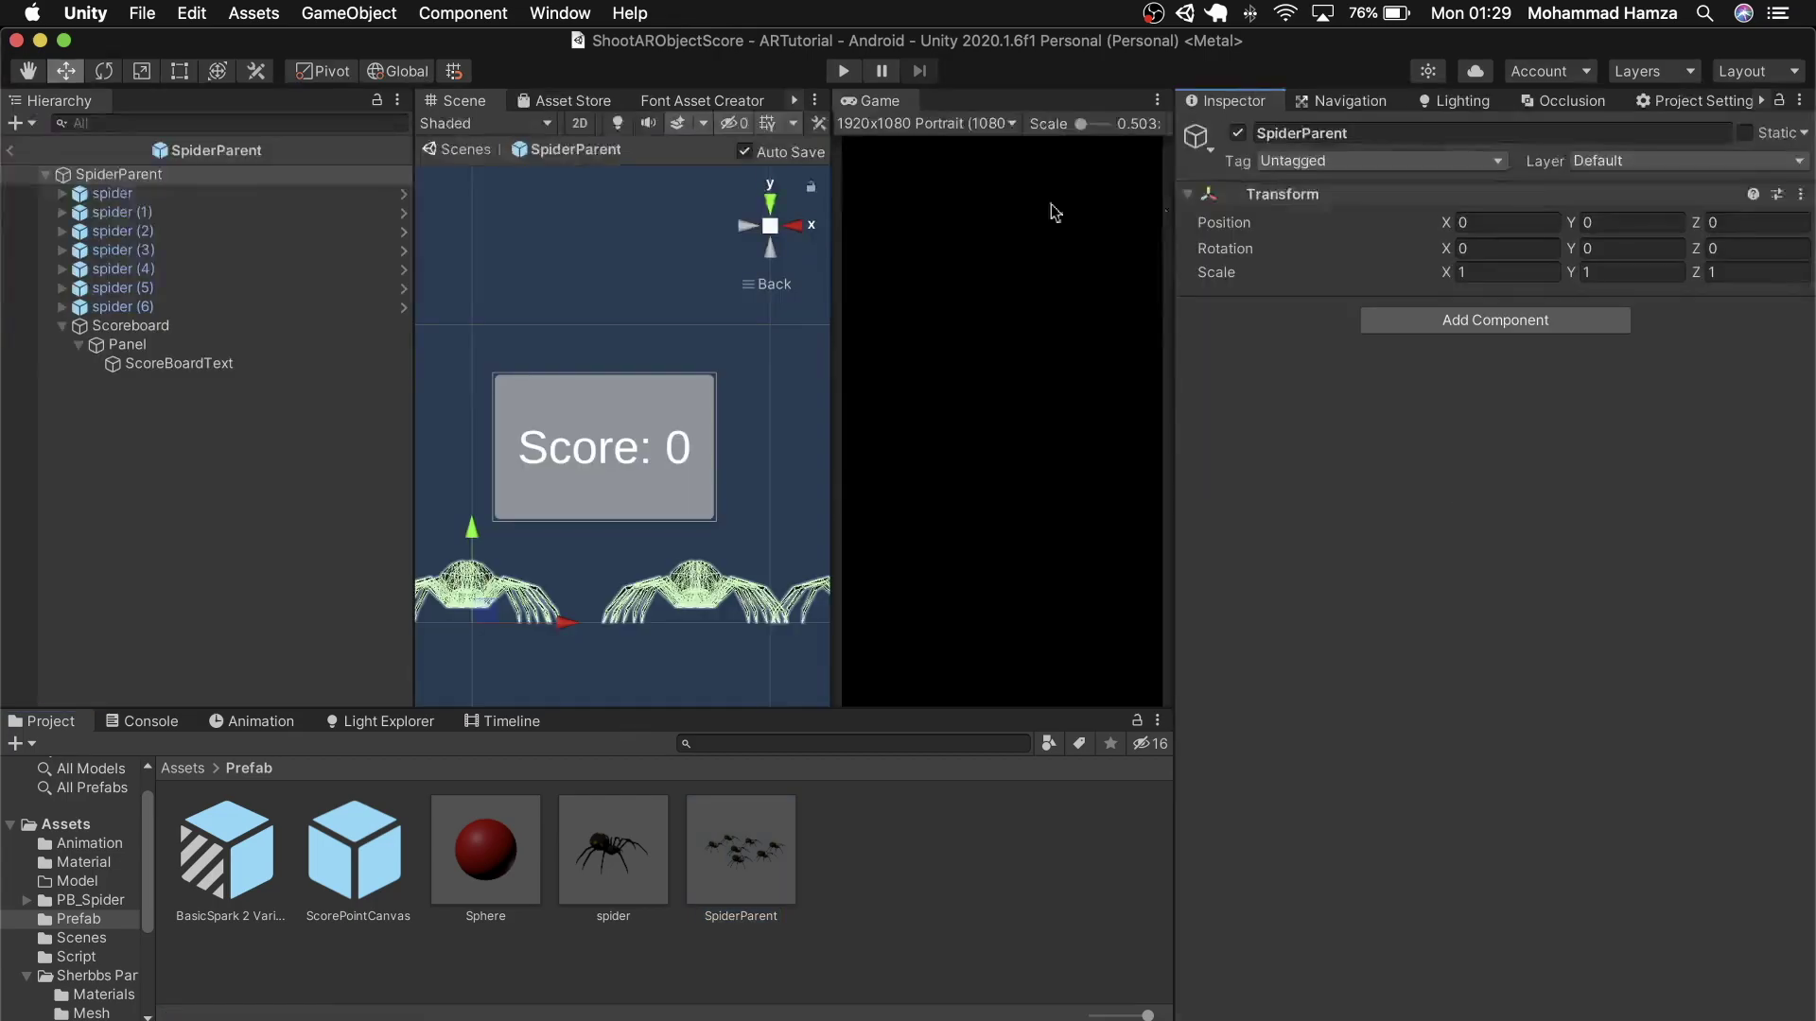
click(223, 326)
click(201, 340)
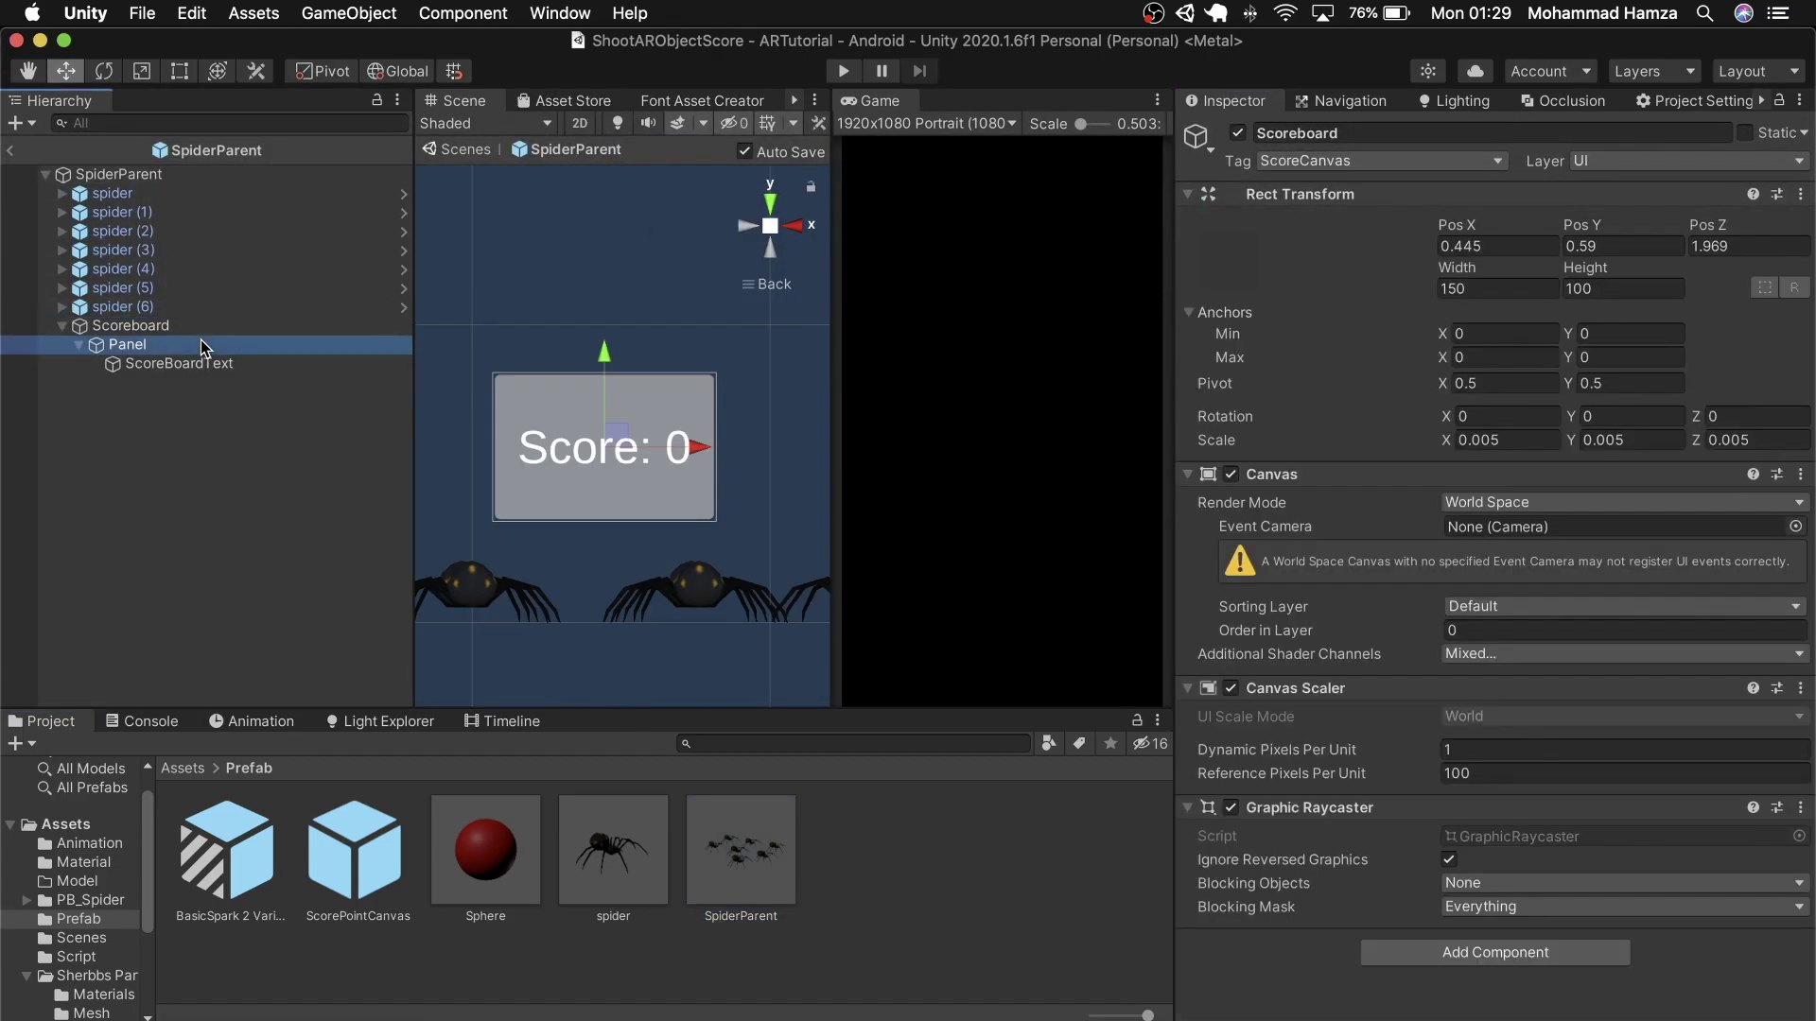
click(210, 367)
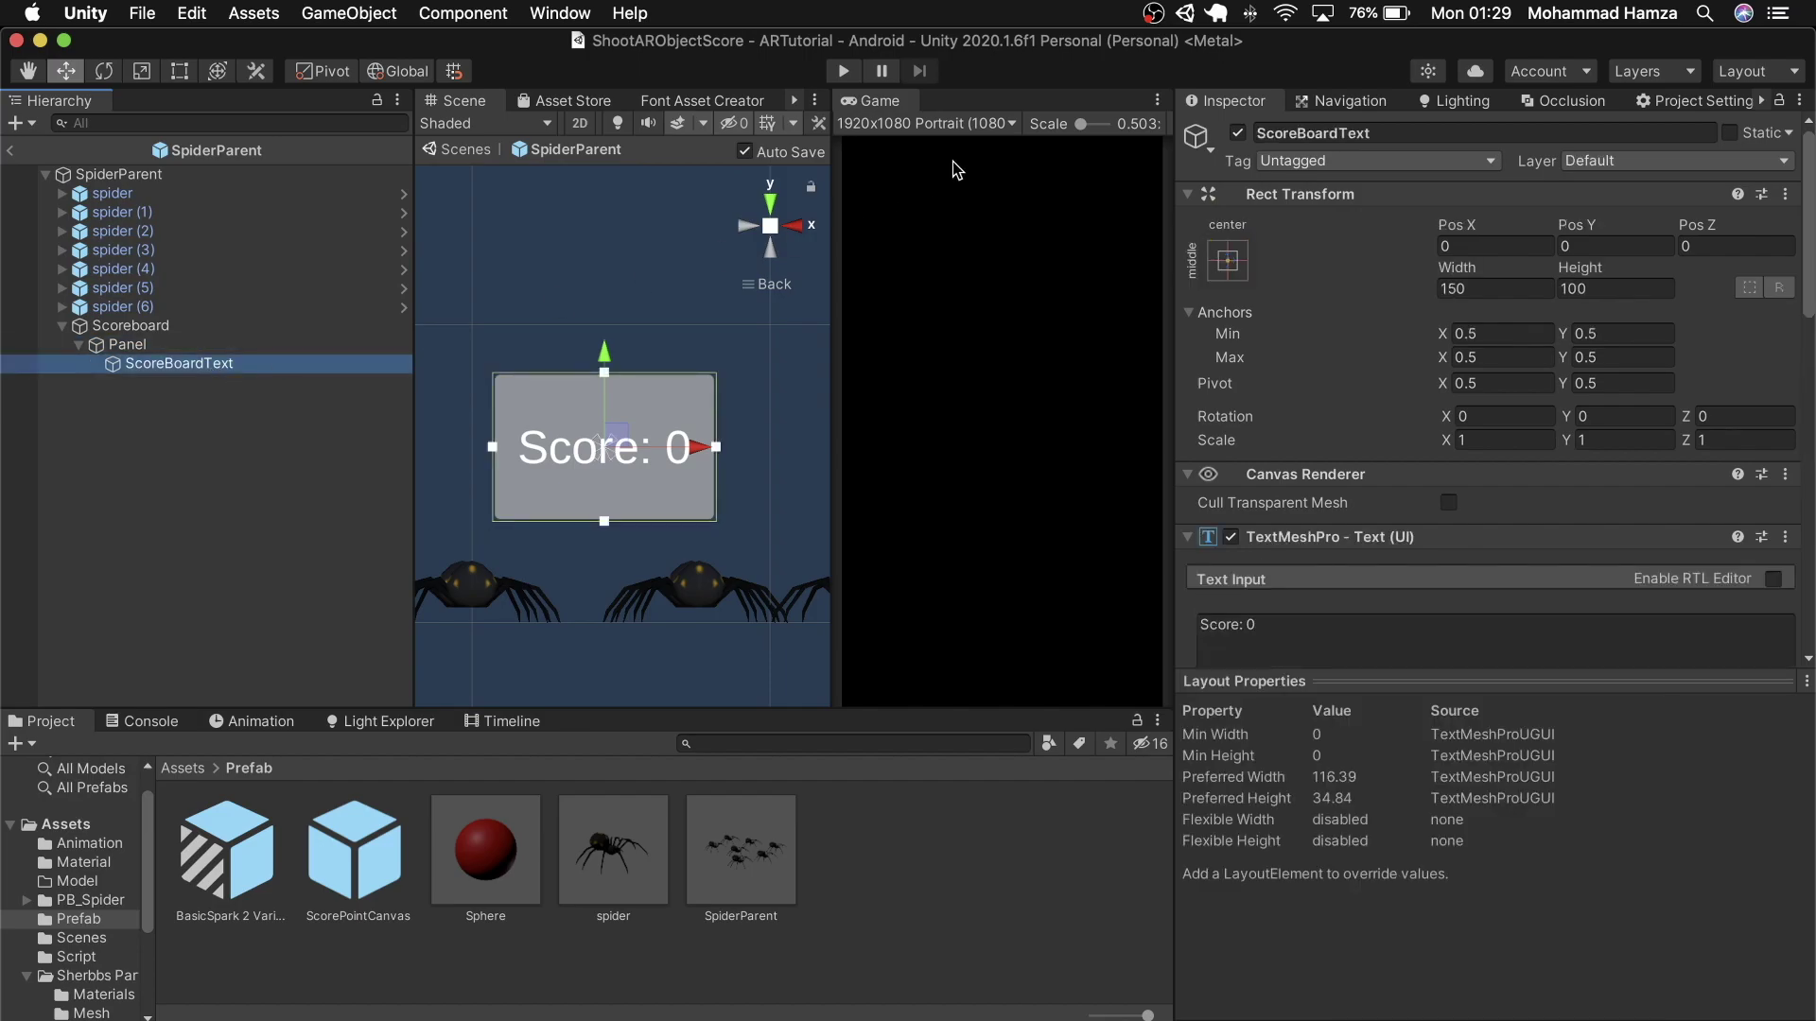
click(1356, 163)
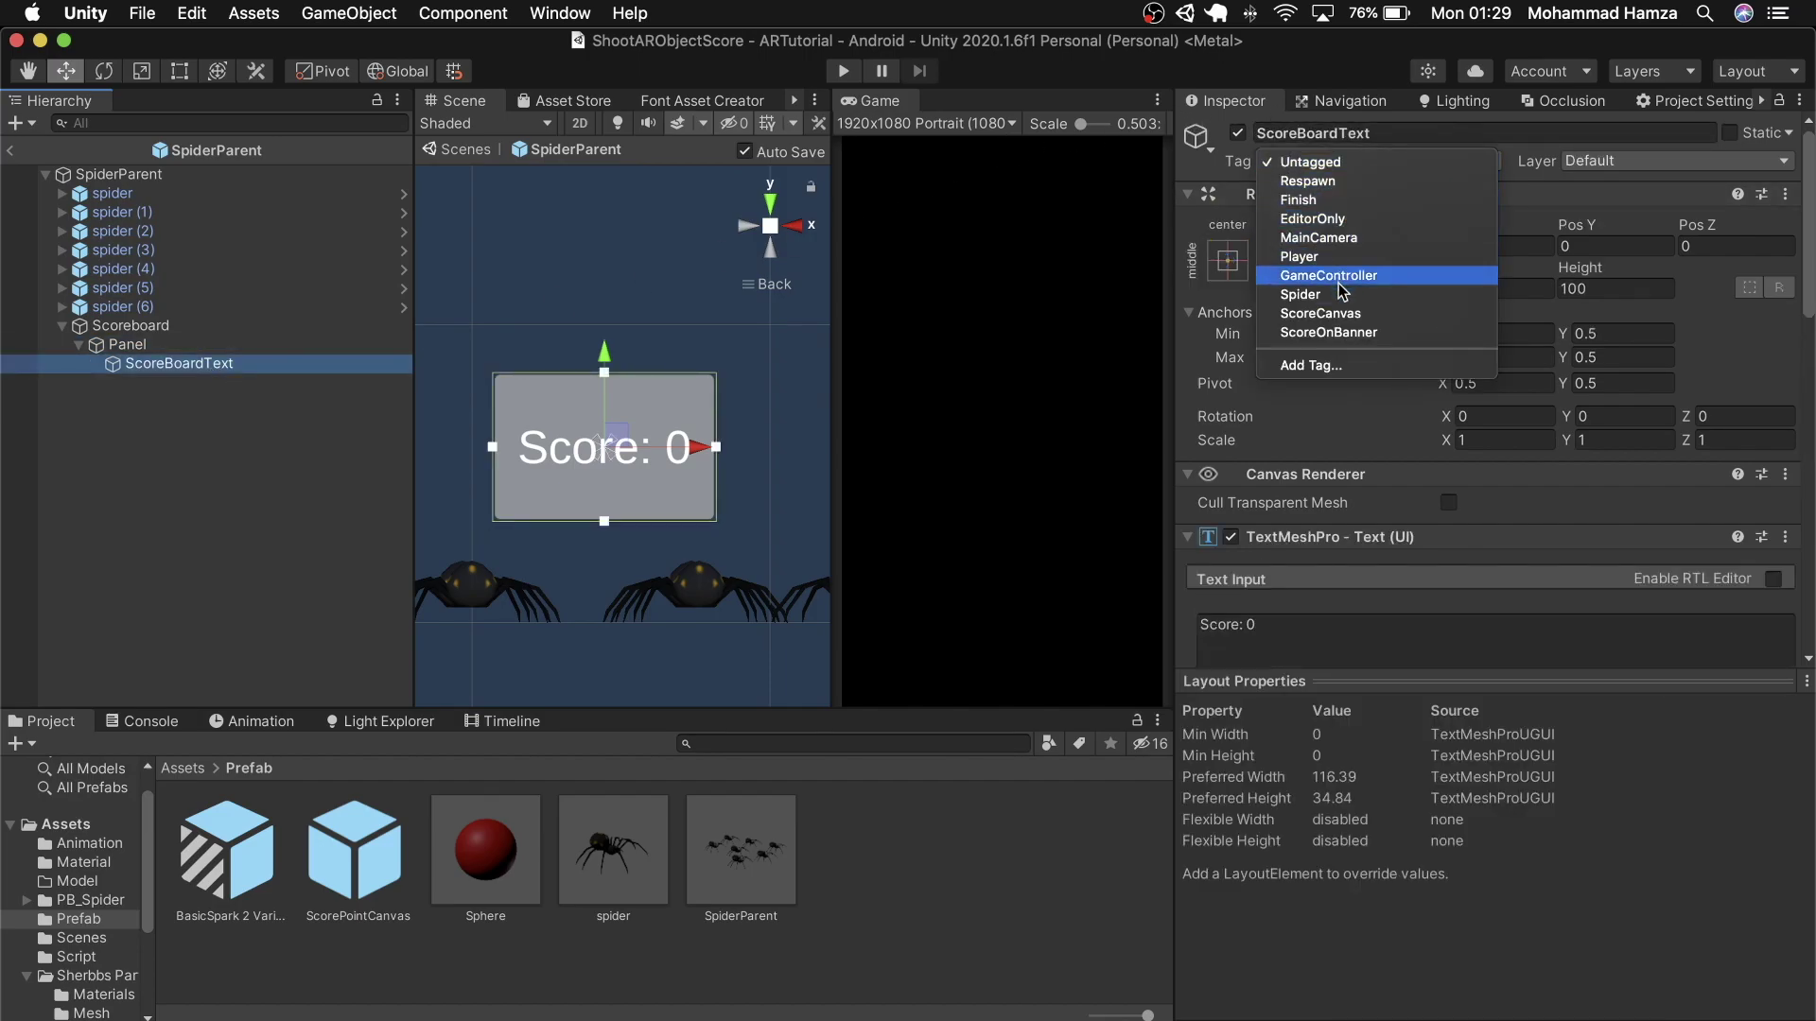
click(1339, 335)
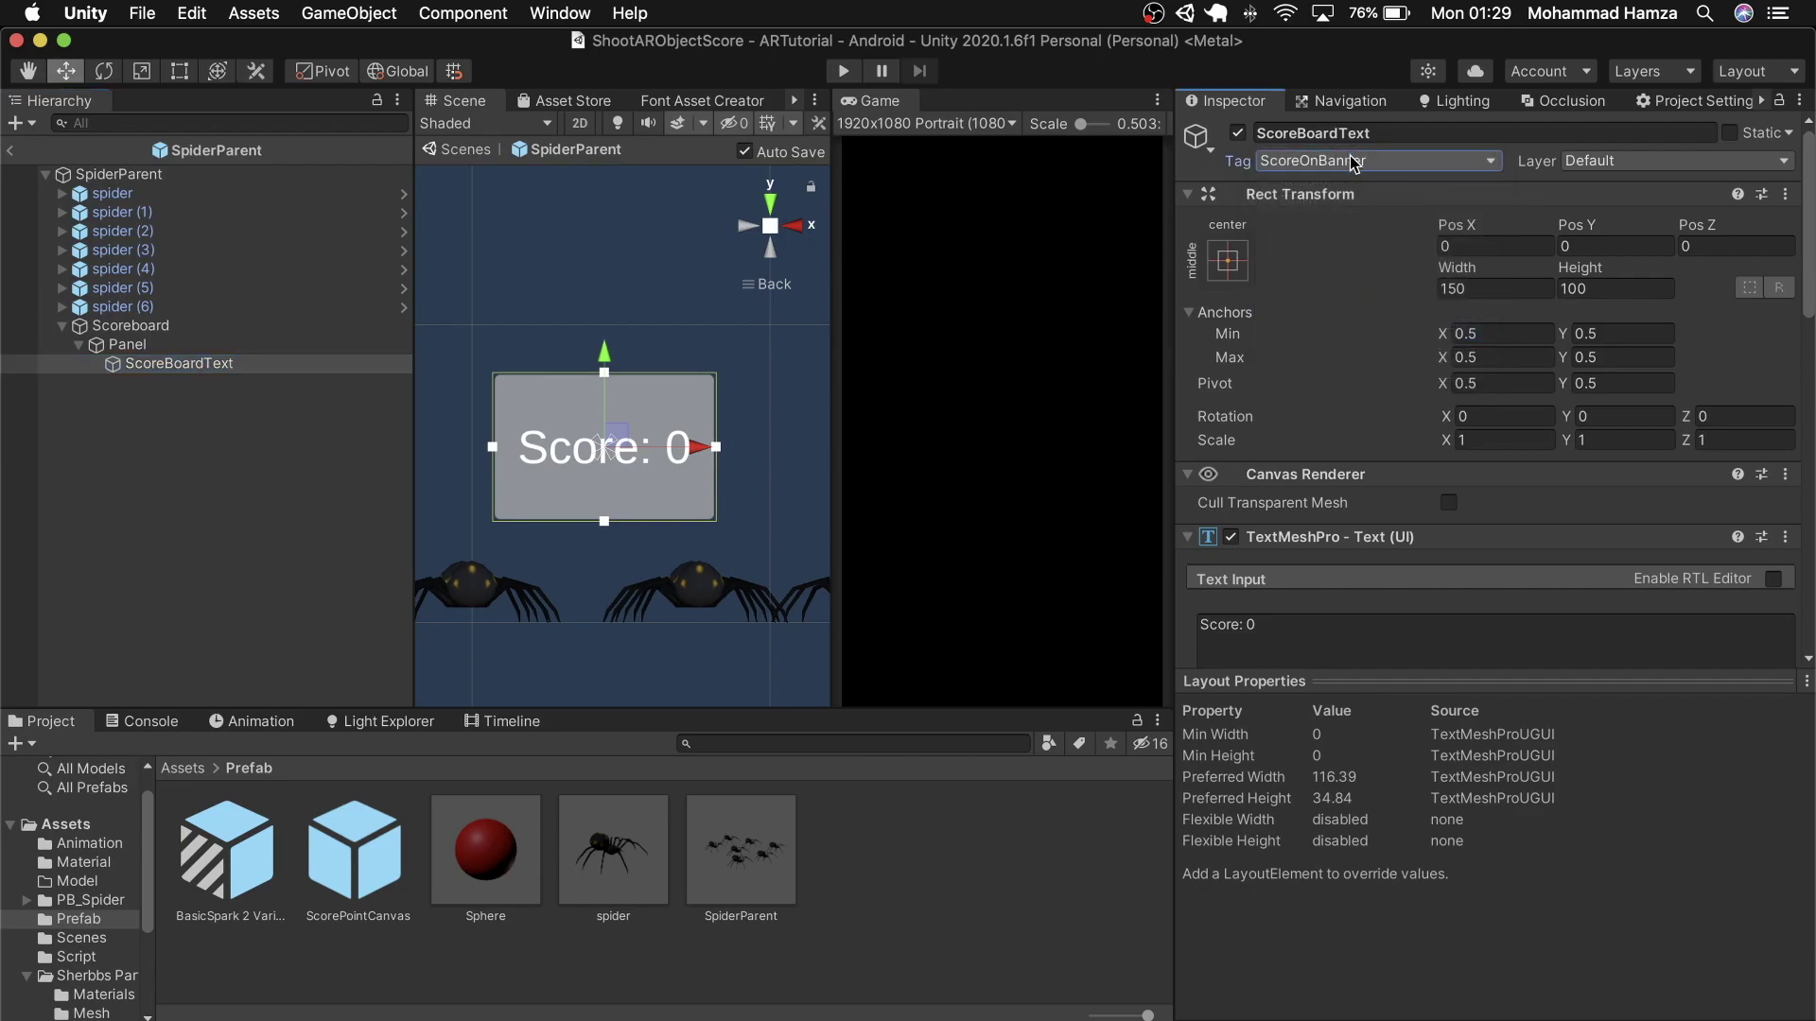
- Exit SpiderParent prefab editing and build and run the project on the device
click(243, 325)
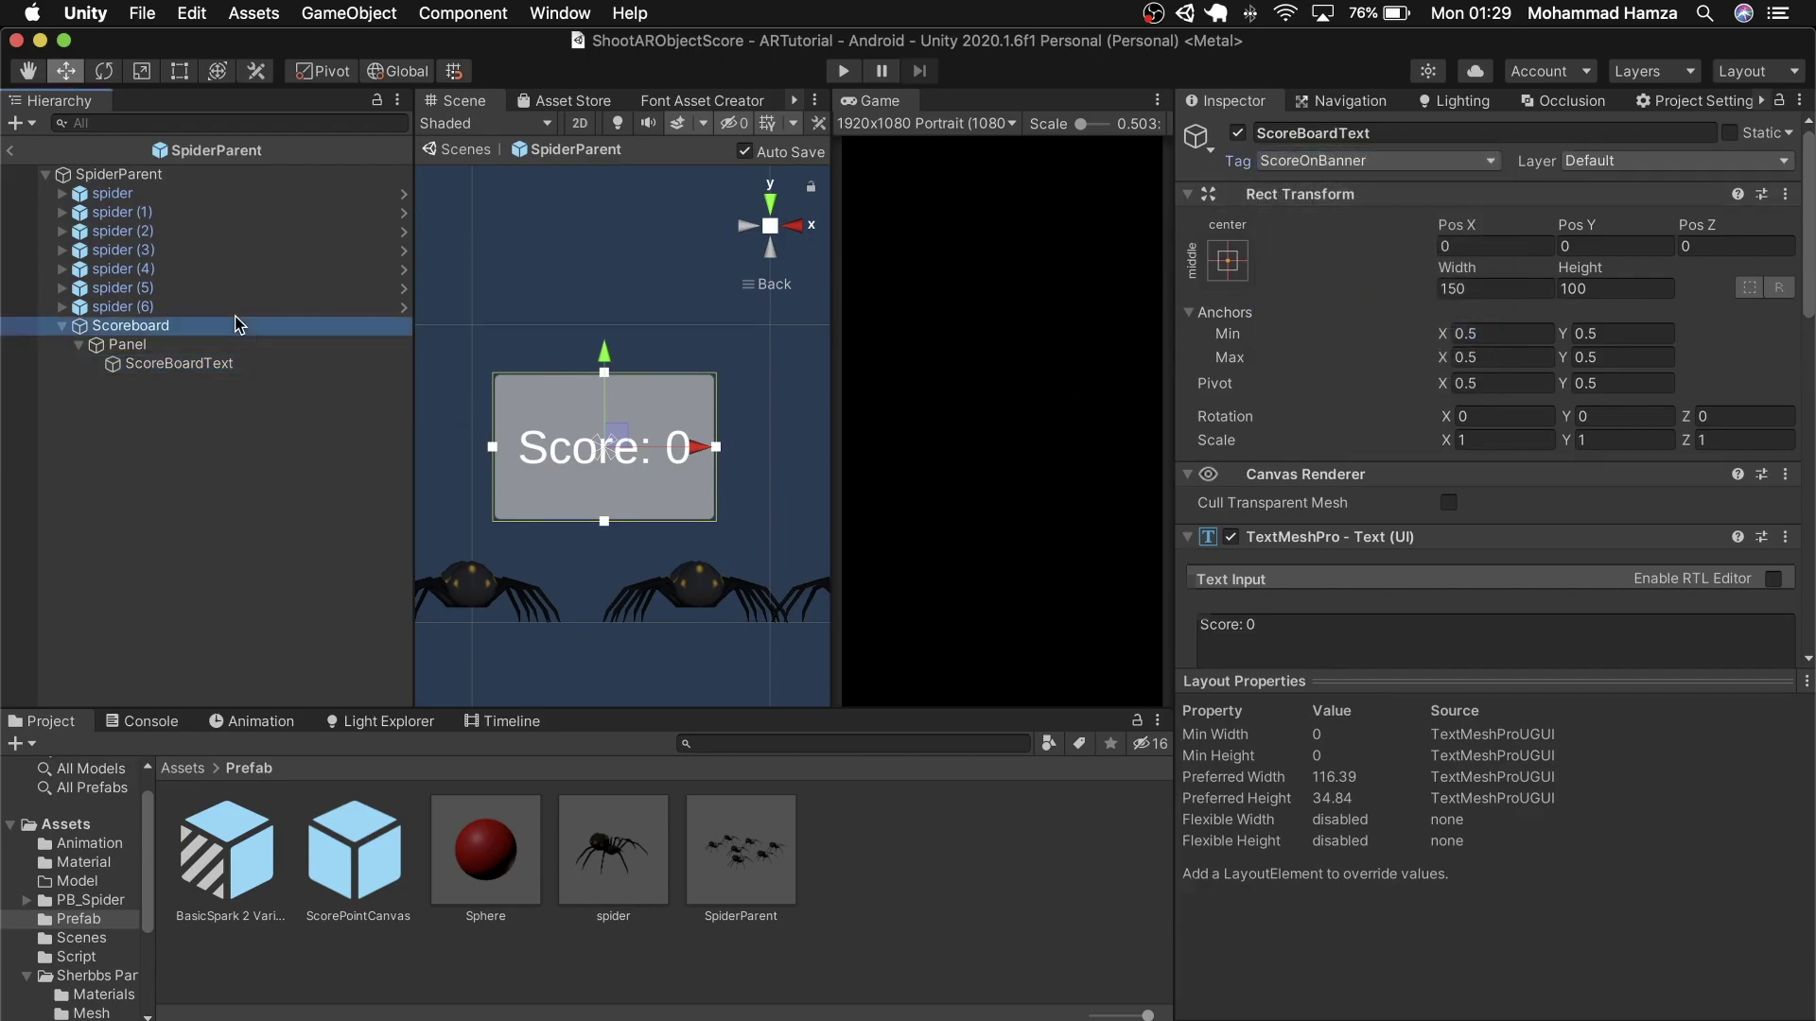
click(11, 151)
click(142, 12)
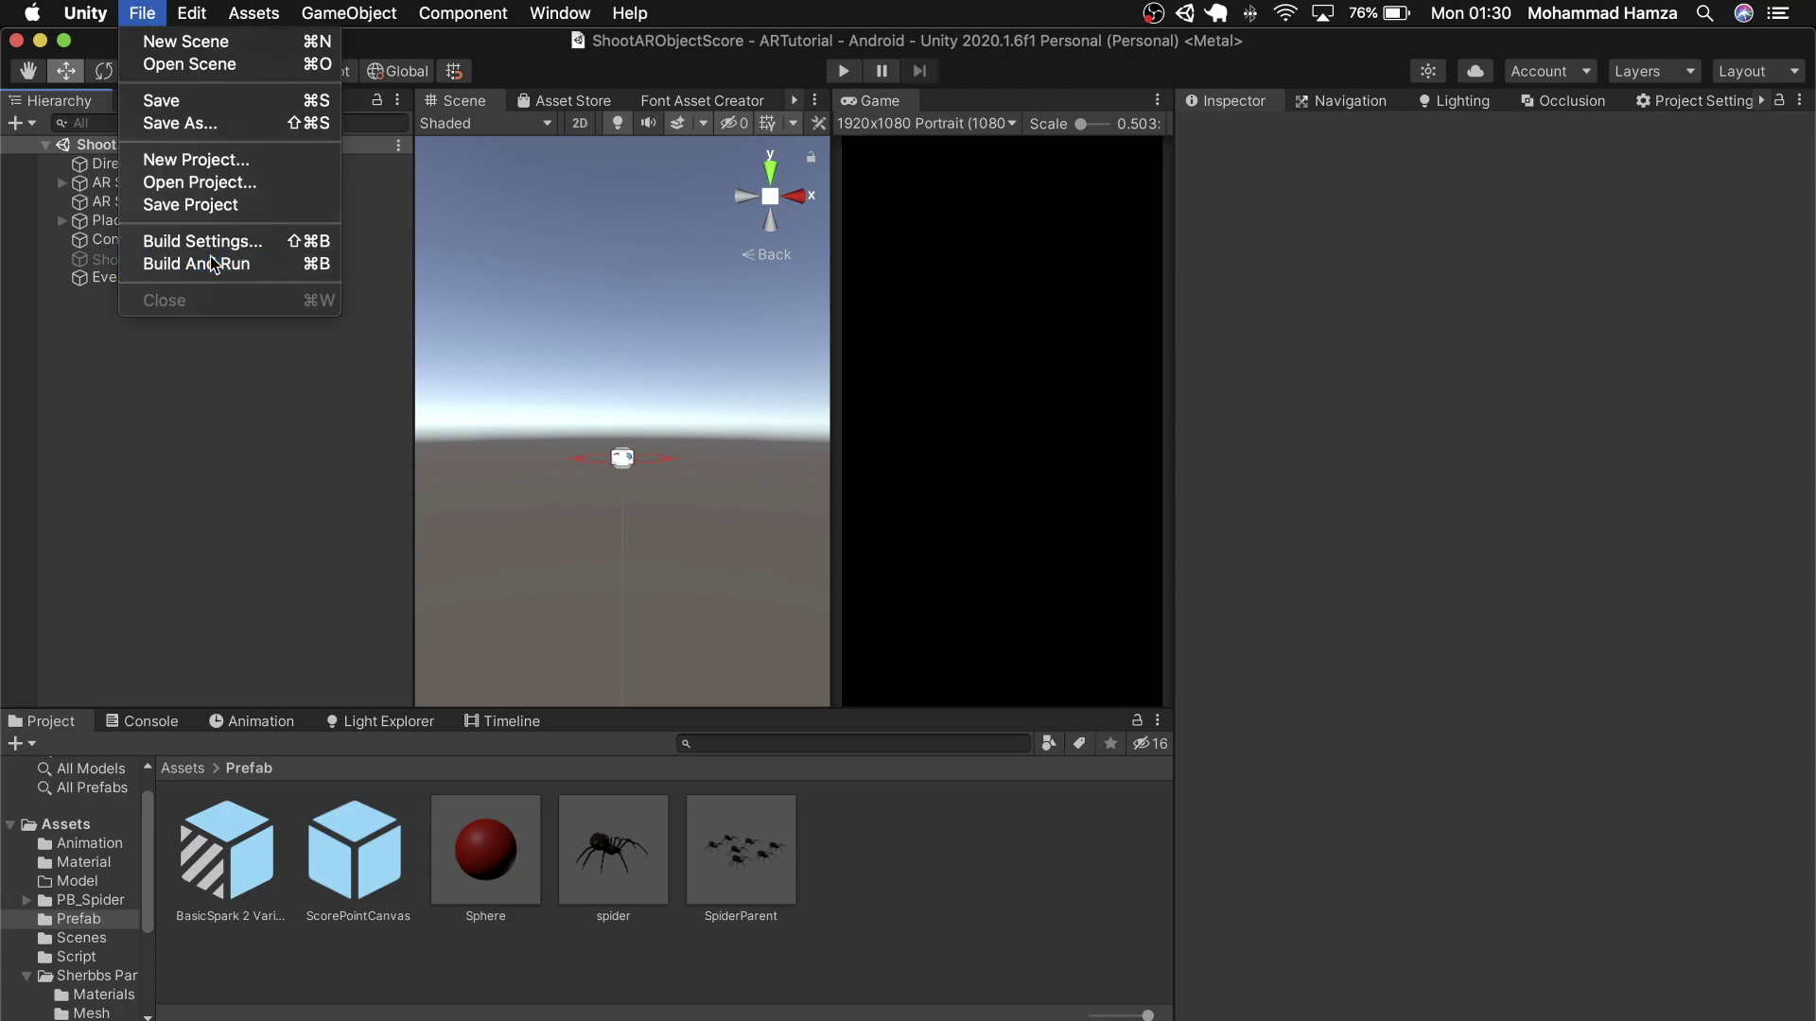
click(189, 260)
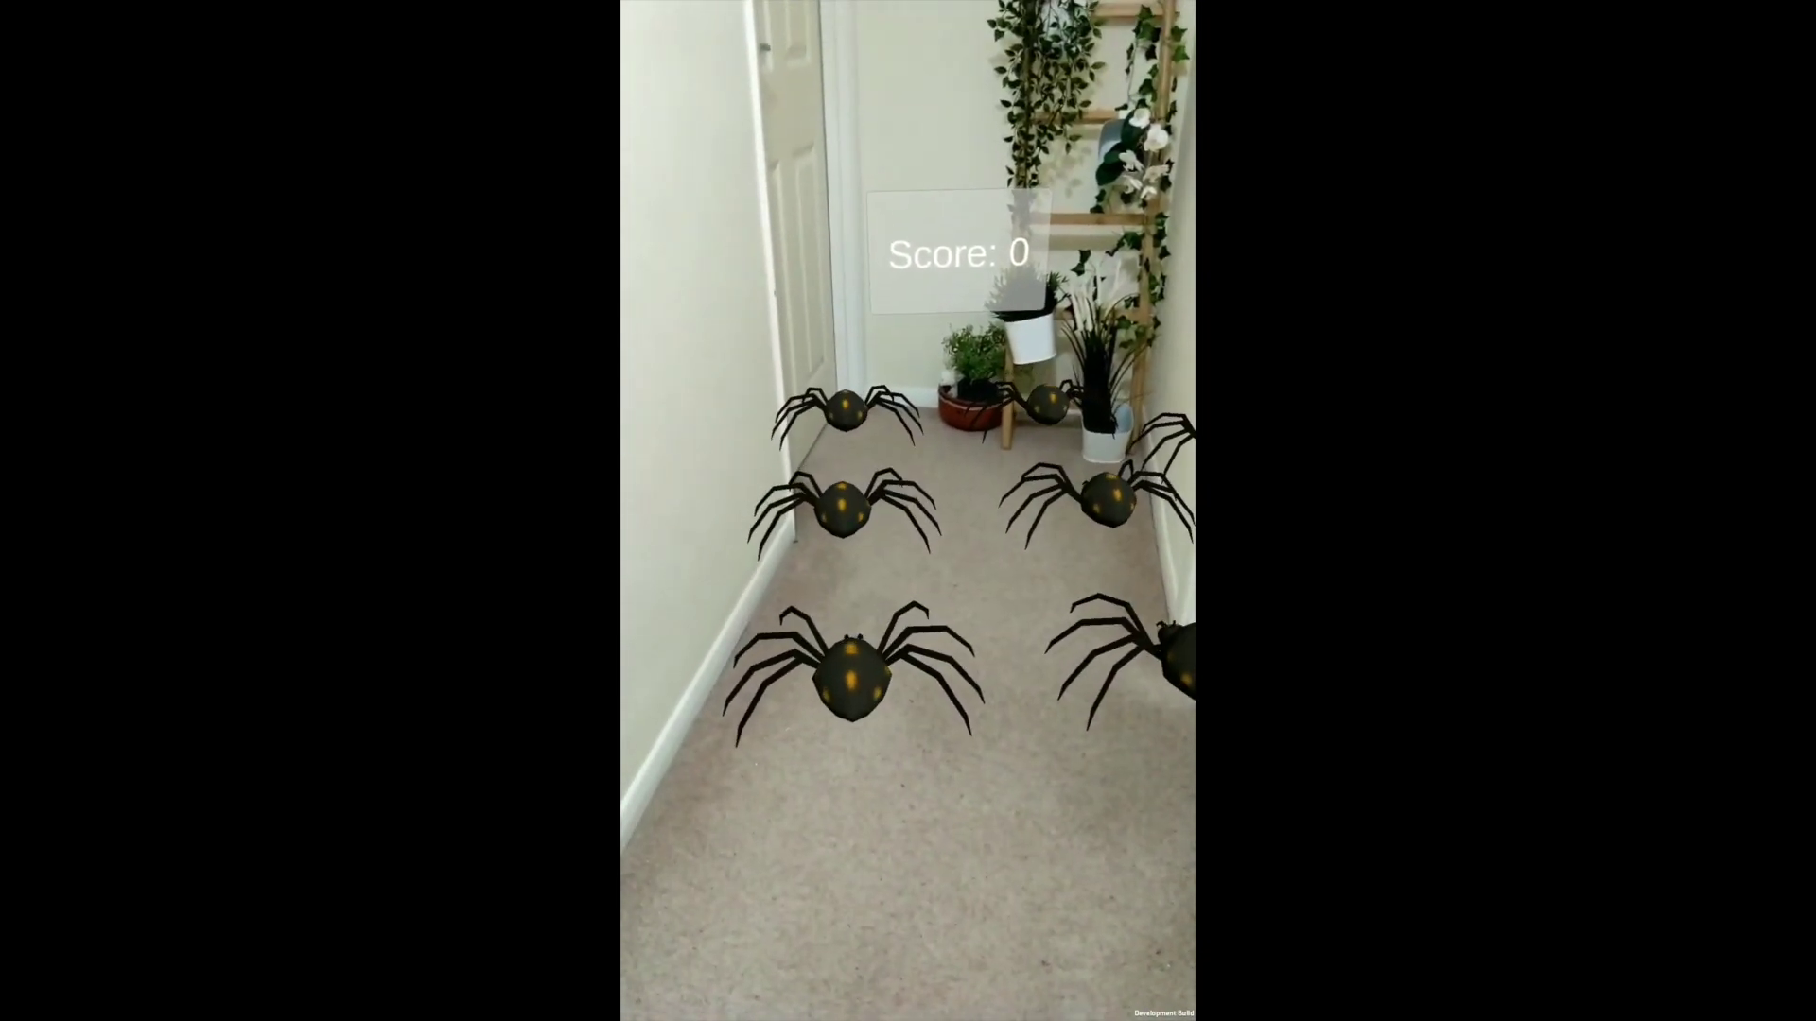
- Shoot at spiders in the running AR app to test the scoreboard and the +5 score popups
click(794, 797)
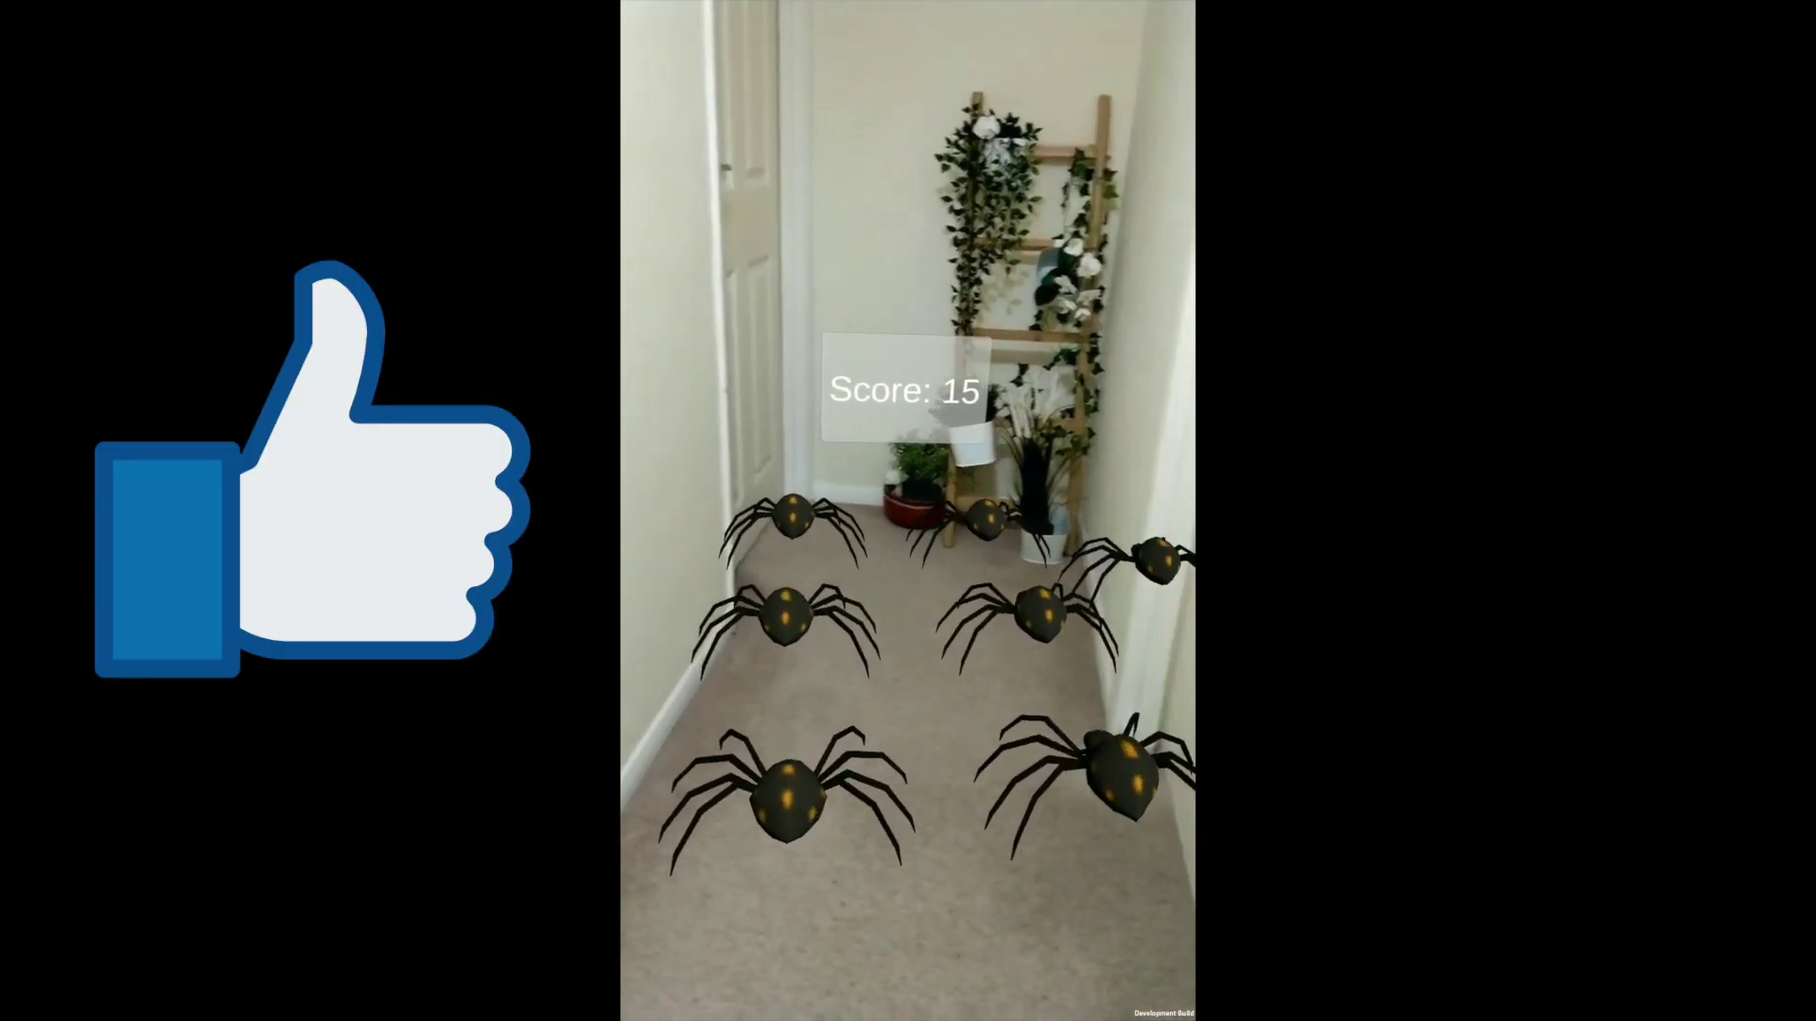
click(996, 653)
click(996, 653)
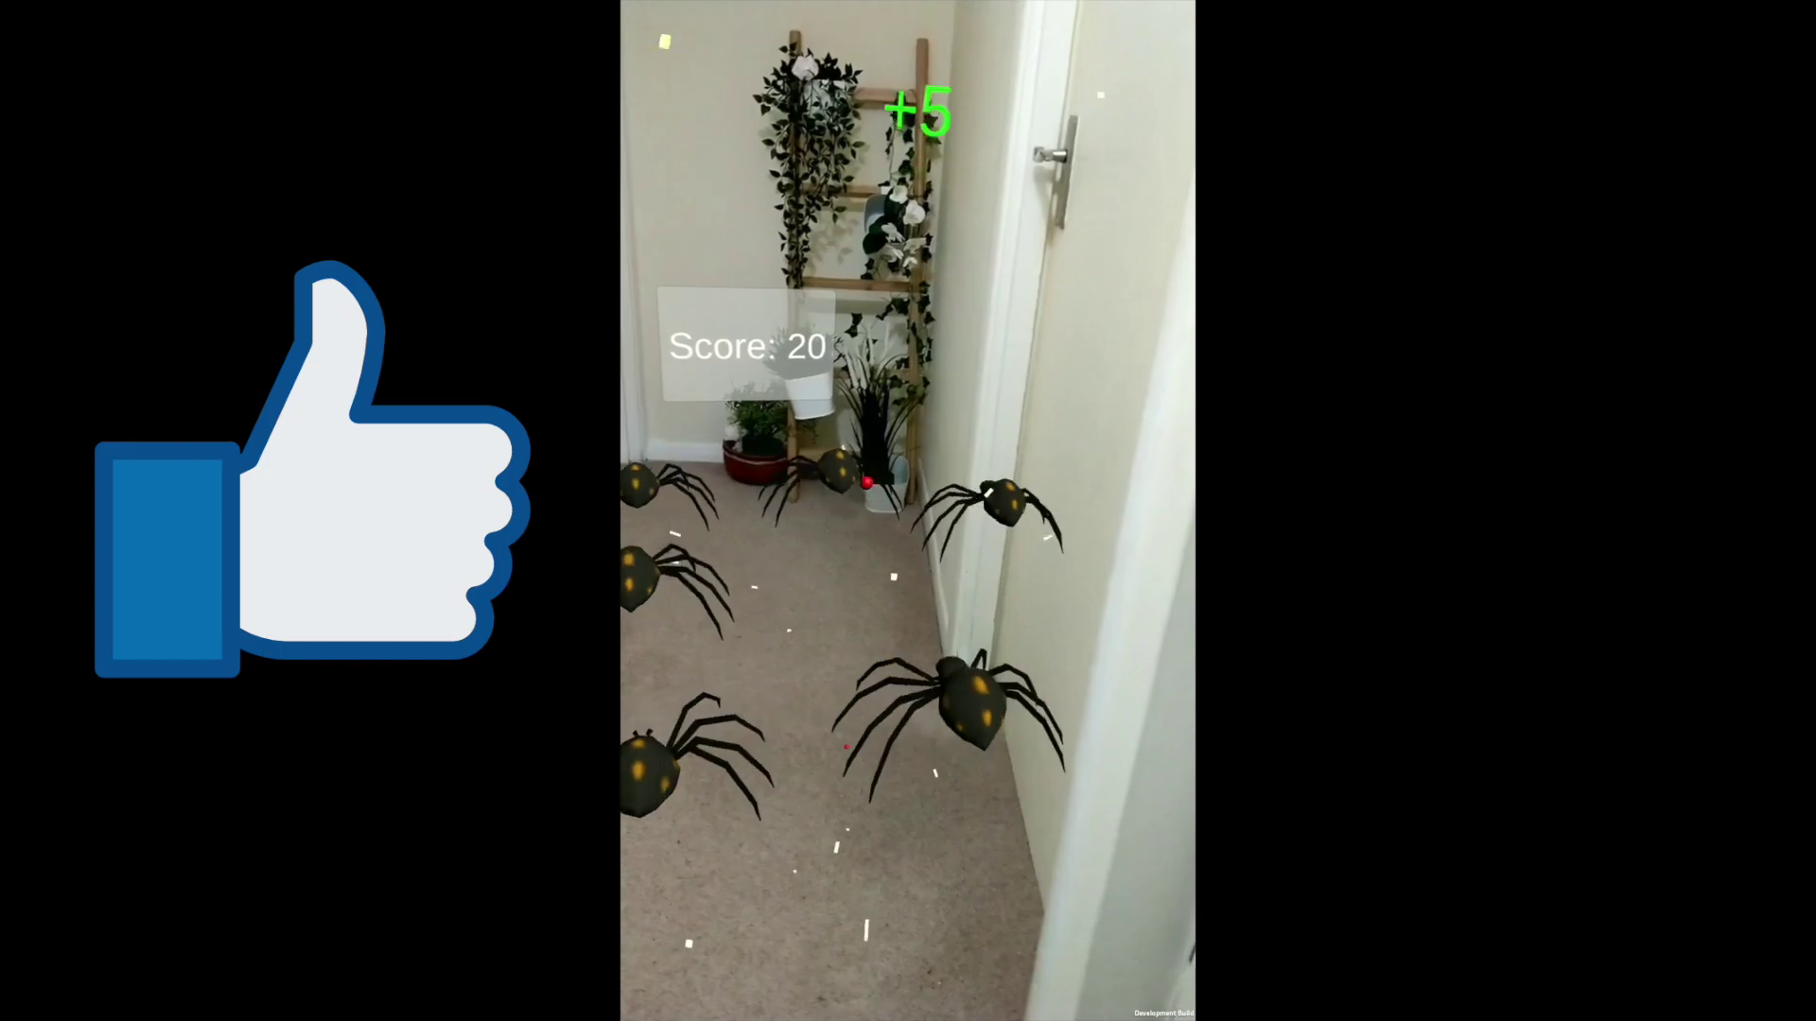